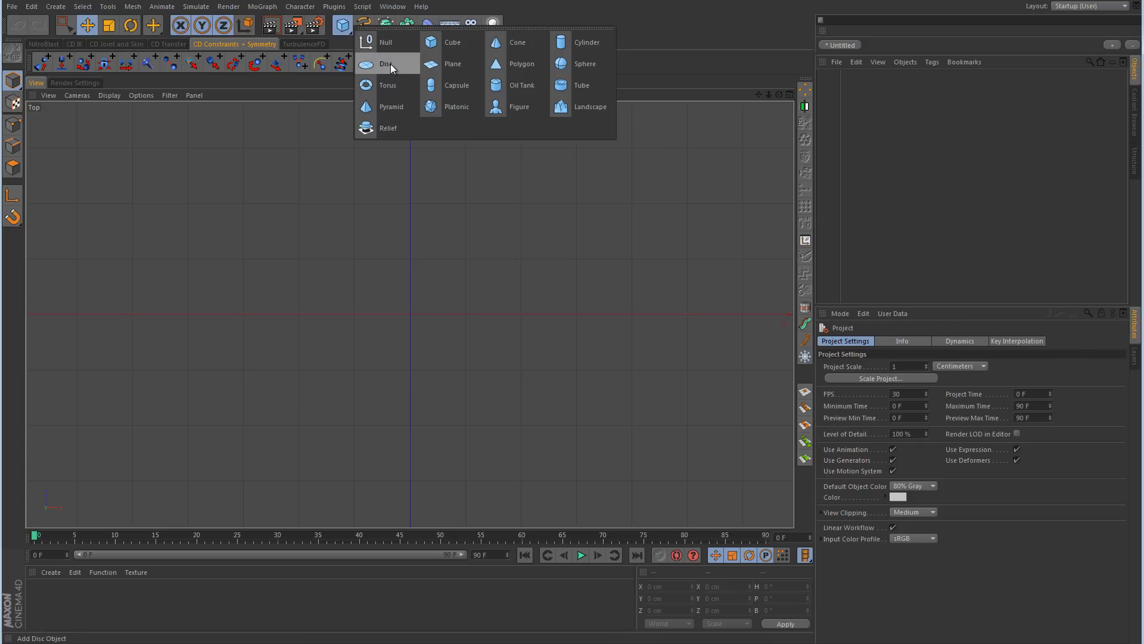
Step: Add a disc primitive and shape it into a hexagon with 1 disc segment and 6 rotation segments
click(387, 63)
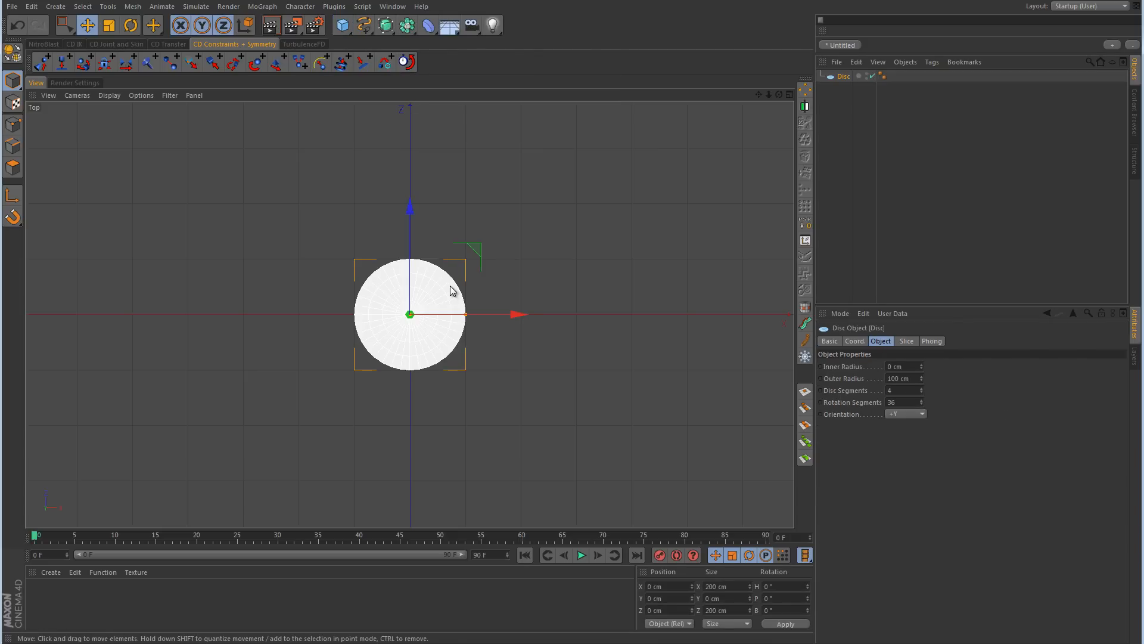
scroll(405, 338, up, 5)
alt+middle_drag(516, 316, 501, 367)
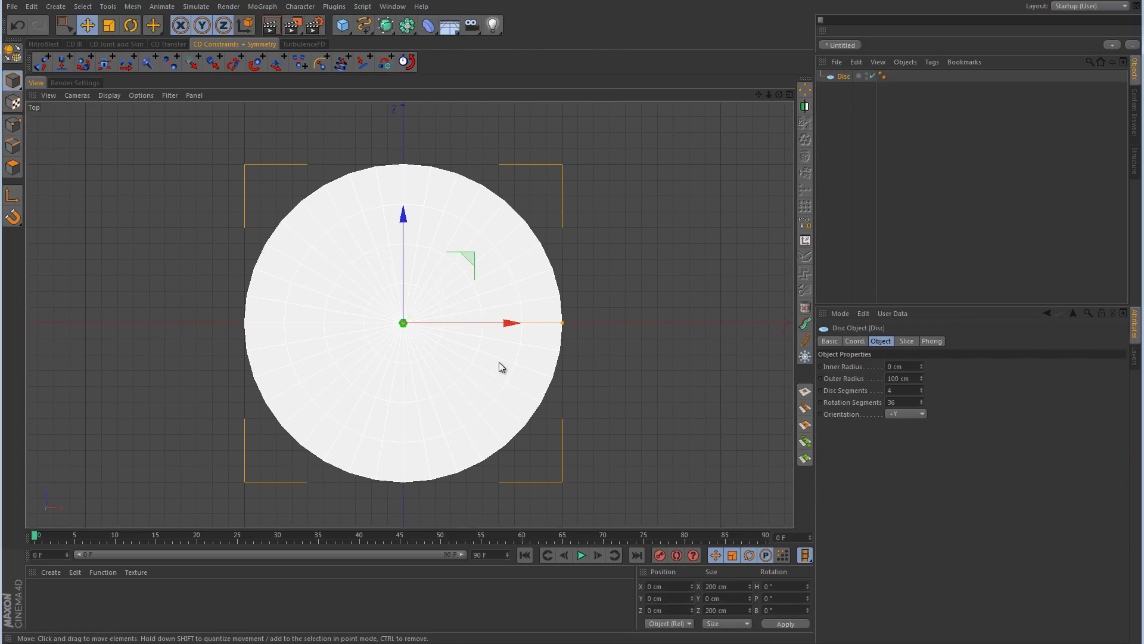
click(921, 392)
click(921, 391)
click(920, 392)
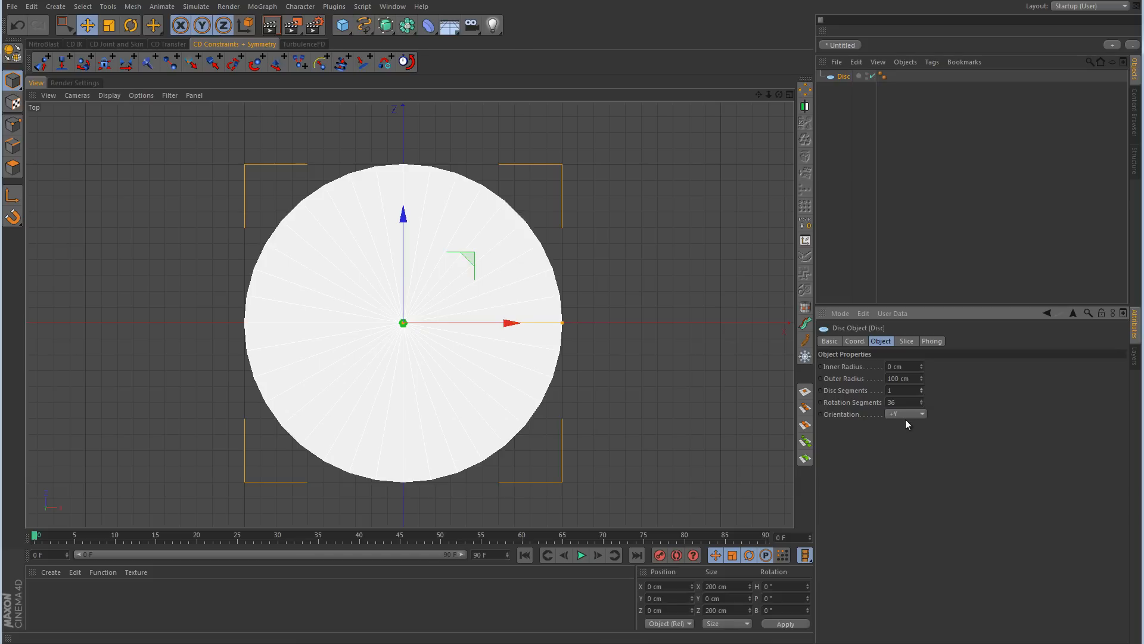
click(894, 402)
text(6)
key(Return)
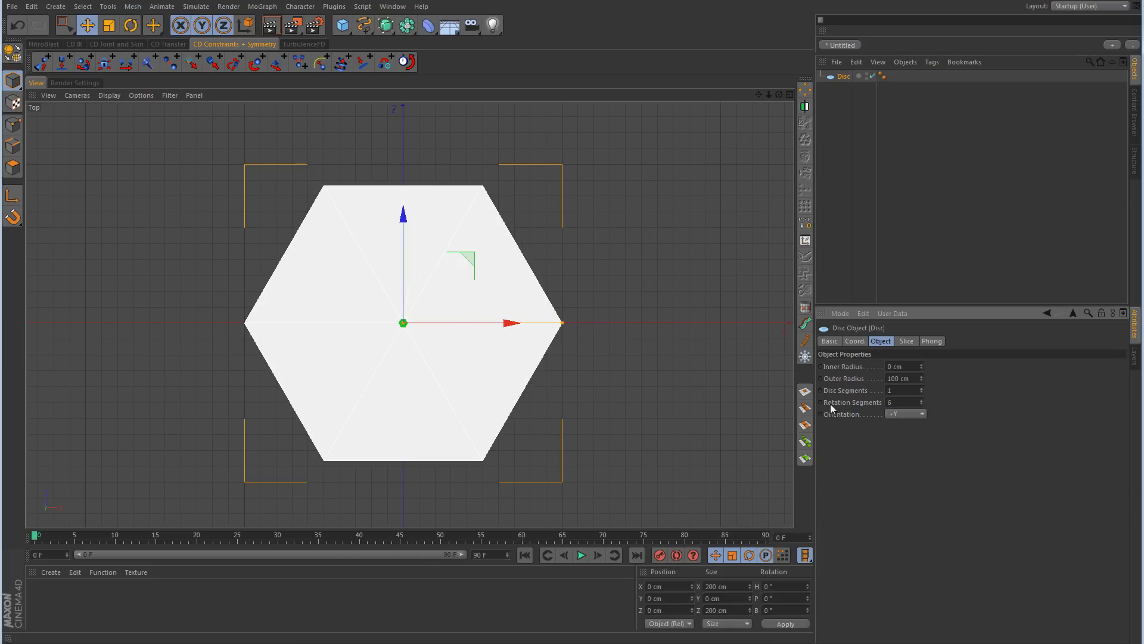
Step: Set the hexagonal disc's inner radius to 75 cm to turn it into a ring
click(917, 366)
text(75)
key(Return)
key(e)
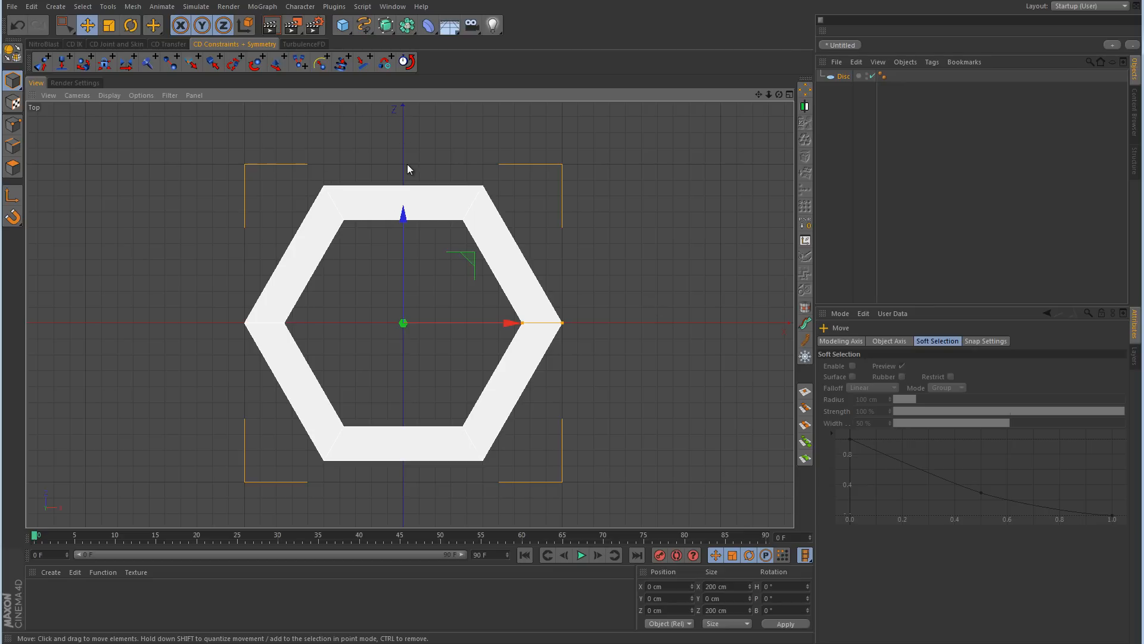
Step: Rotate the hexagonal ring to a heading of -30° so that its corners point along the Z axis
click(131, 31)
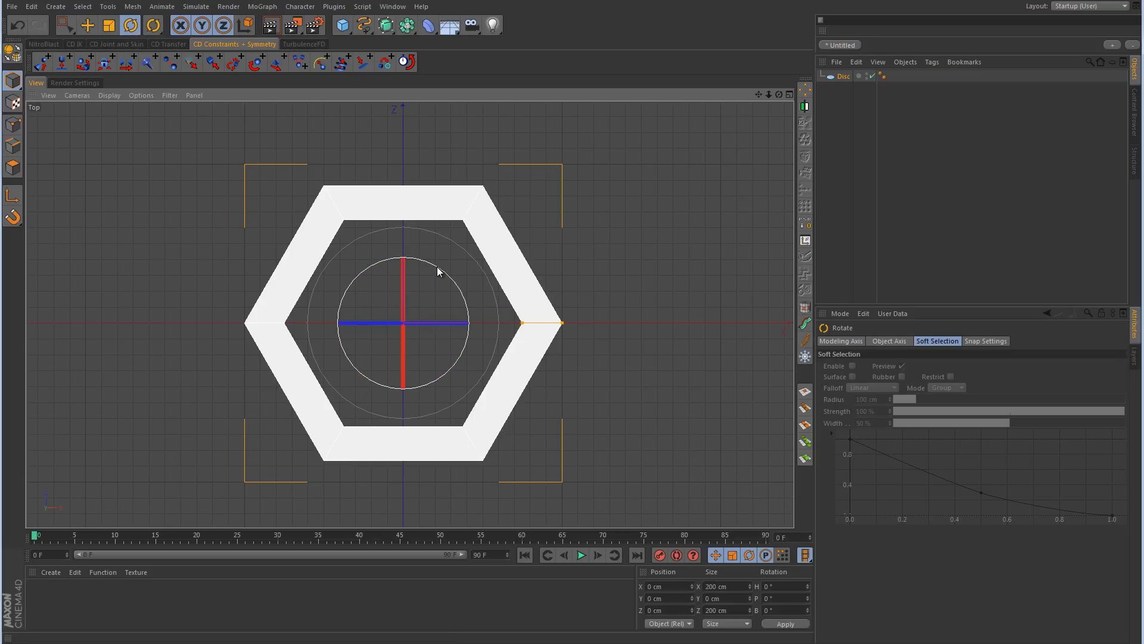
drag(441, 271, 458, 298)
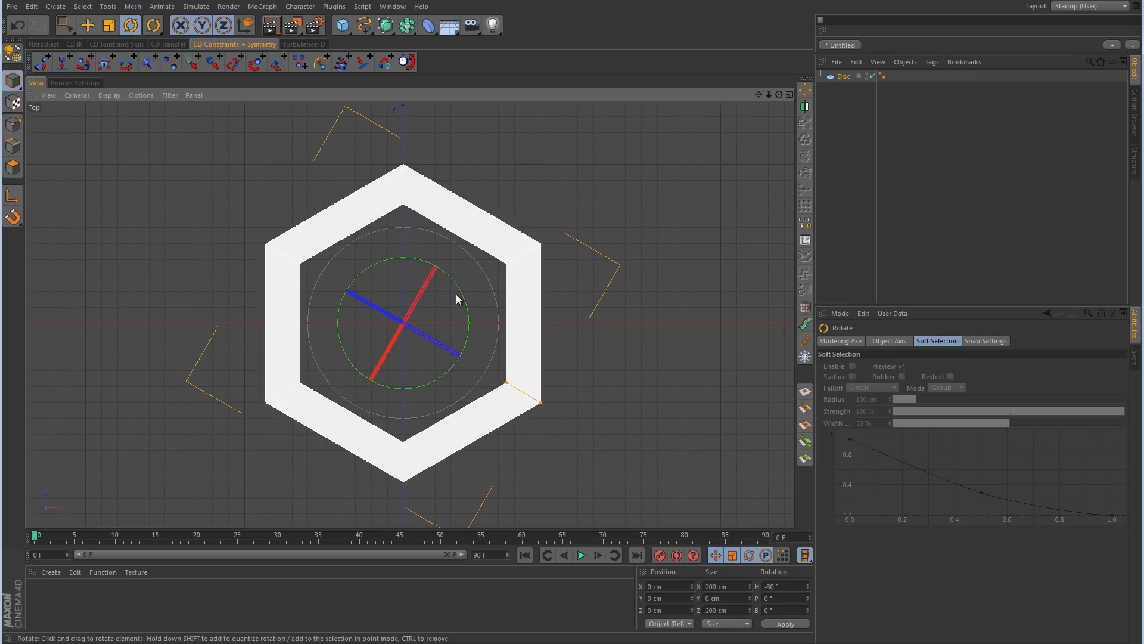
click(86, 26)
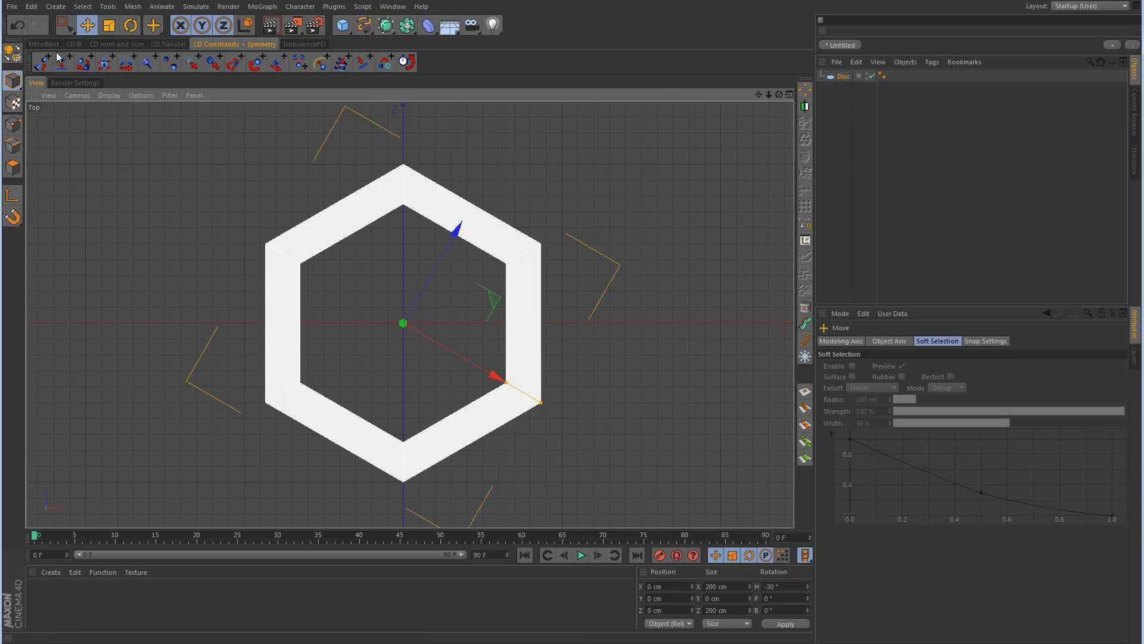
Step: Make the disc editable and rotate only its object axis back to 0°, in line with the world axes
click(13, 53)
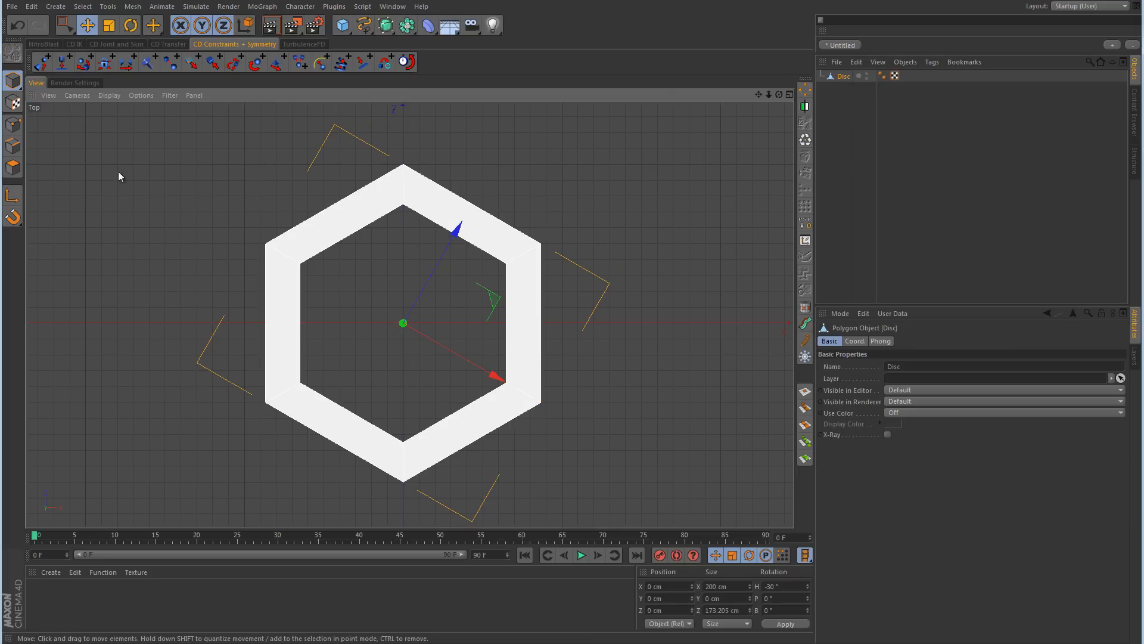
click(13, 195)
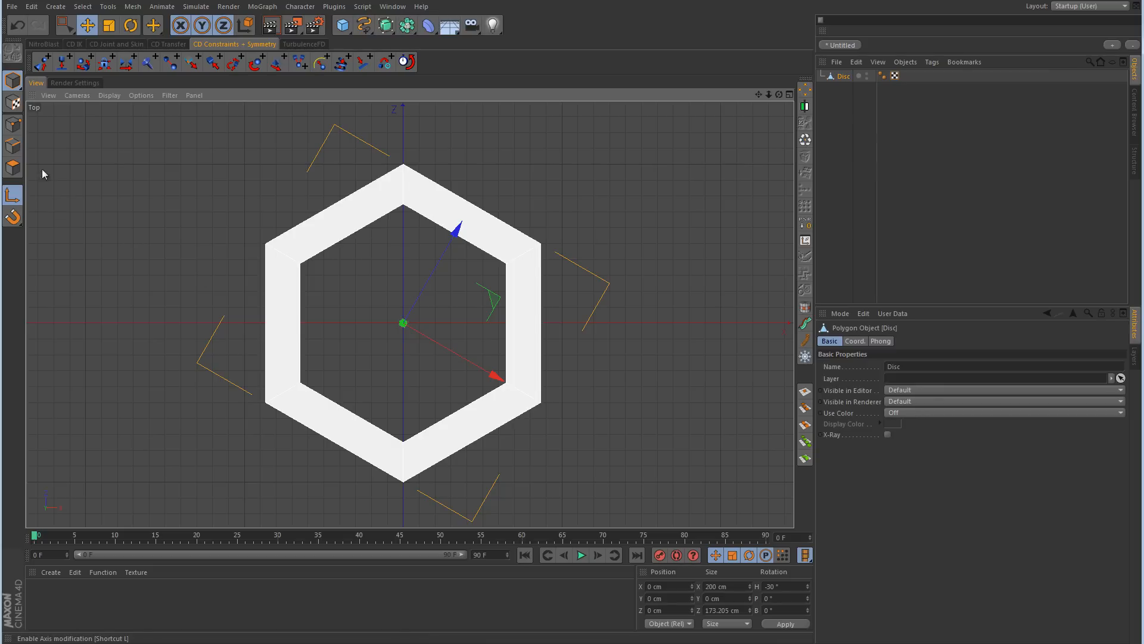
key(r)
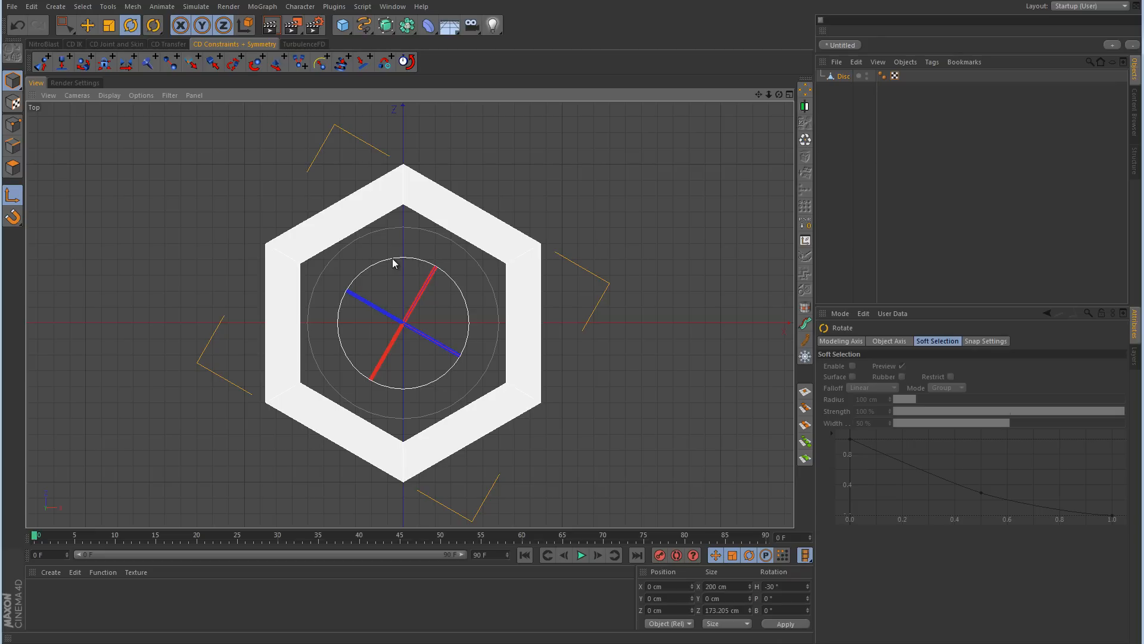
drag(393, 259, 363, 277)
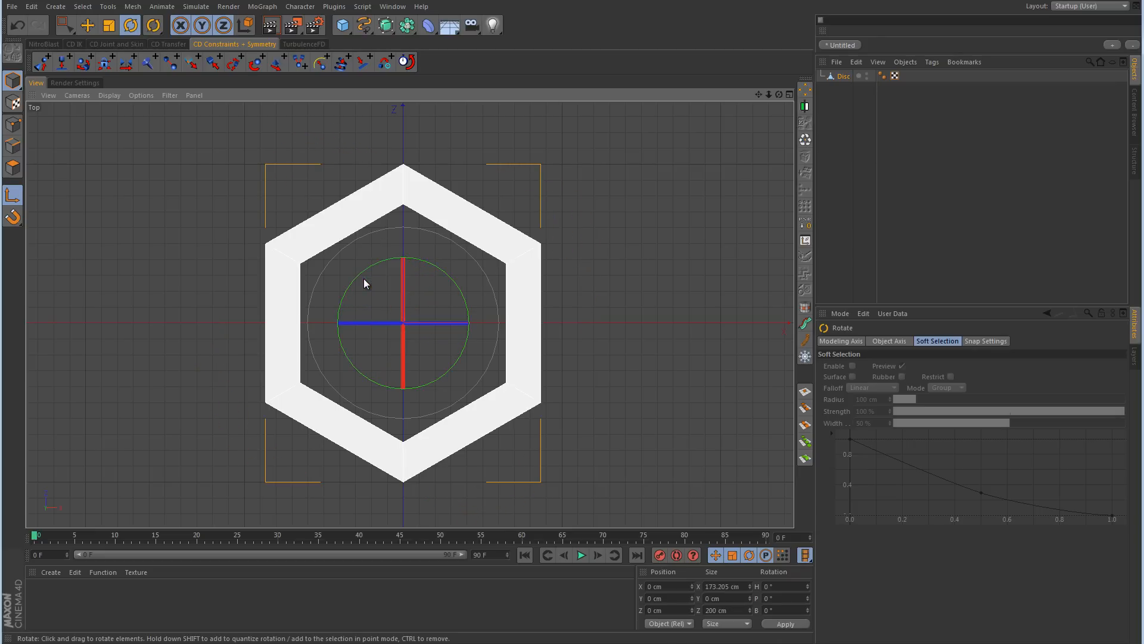
click(89, 27)
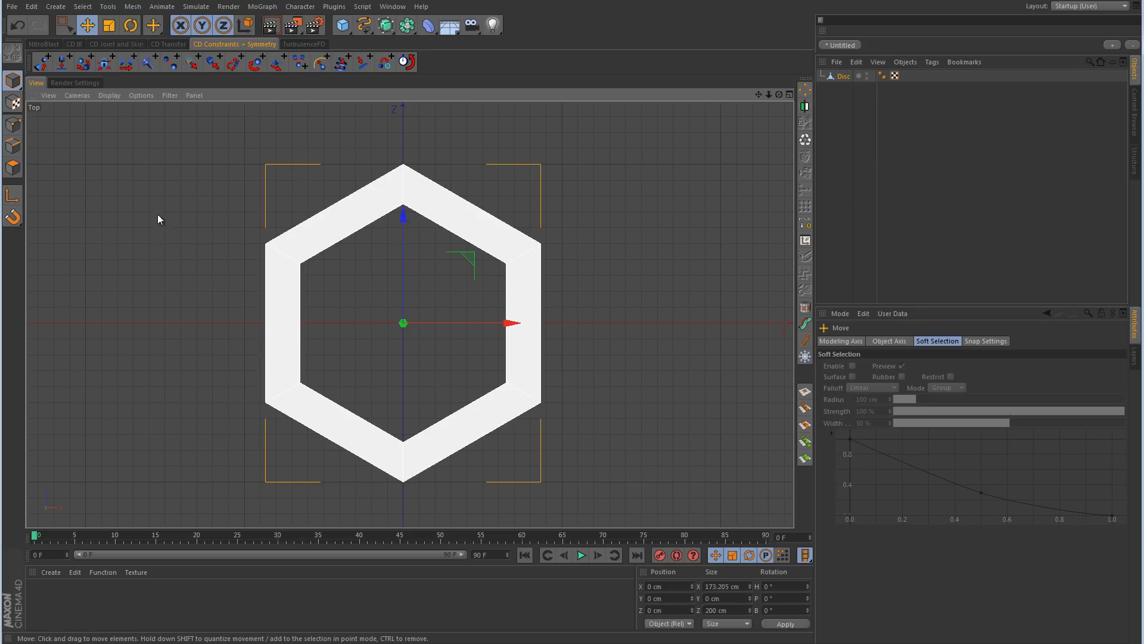
Step: In point mode, measure with Measure & Construction from the ring's corner point at X 86.603, Z -50 cm horizontally to near the Z axis
click(13, 123)
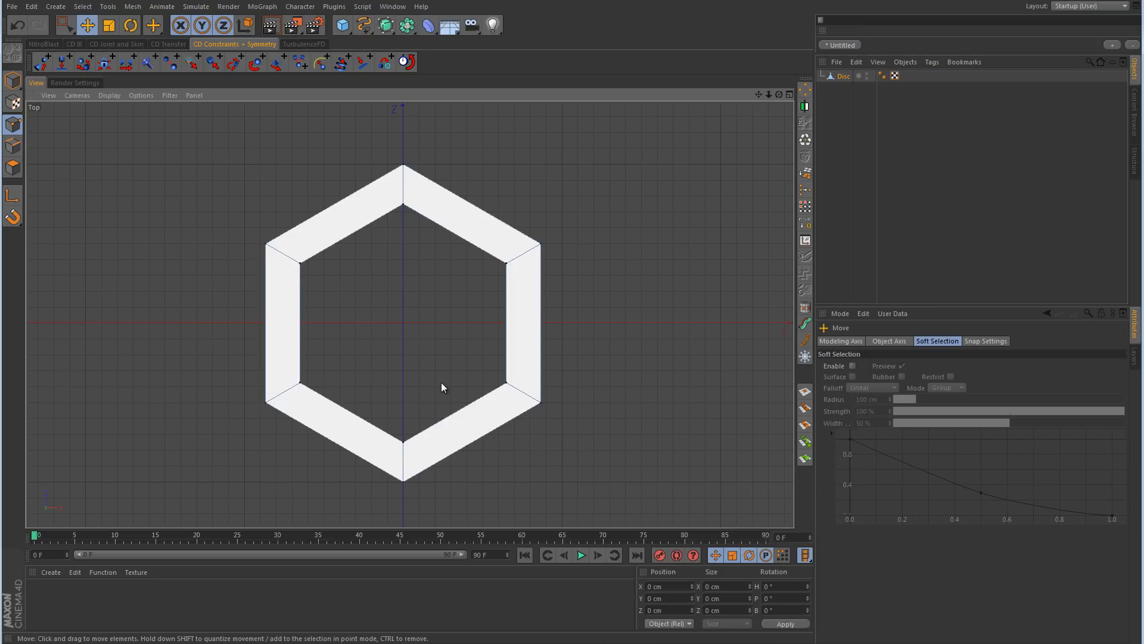
alt+middle_drag(441, 381, 395, 290)
alt+right_drag(395, 291, 394, 237)
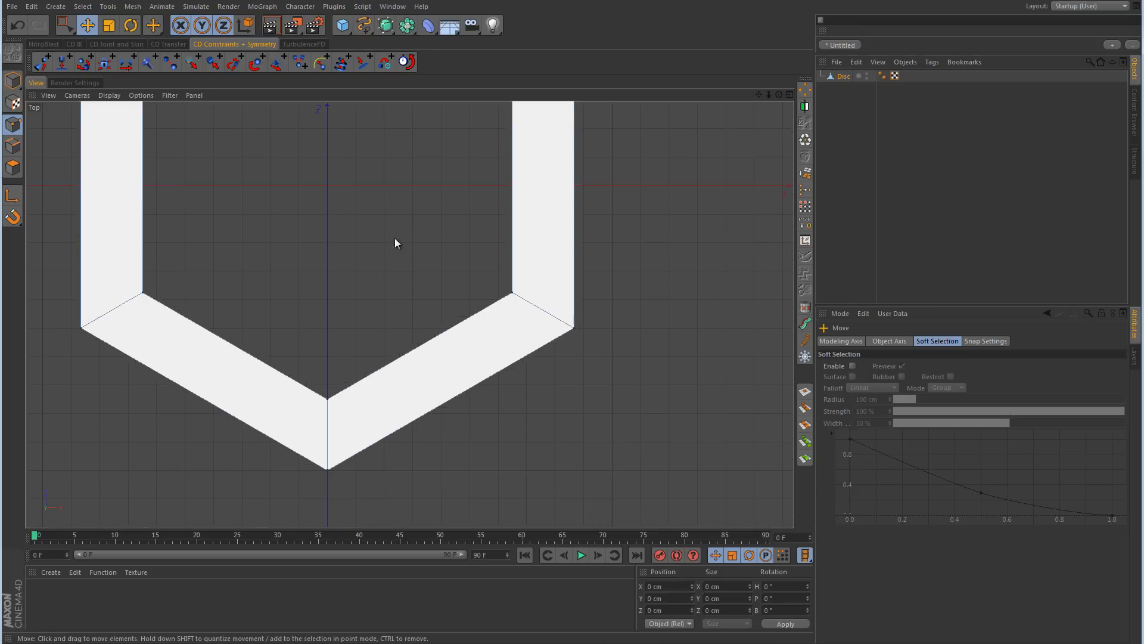
click(108, 7)
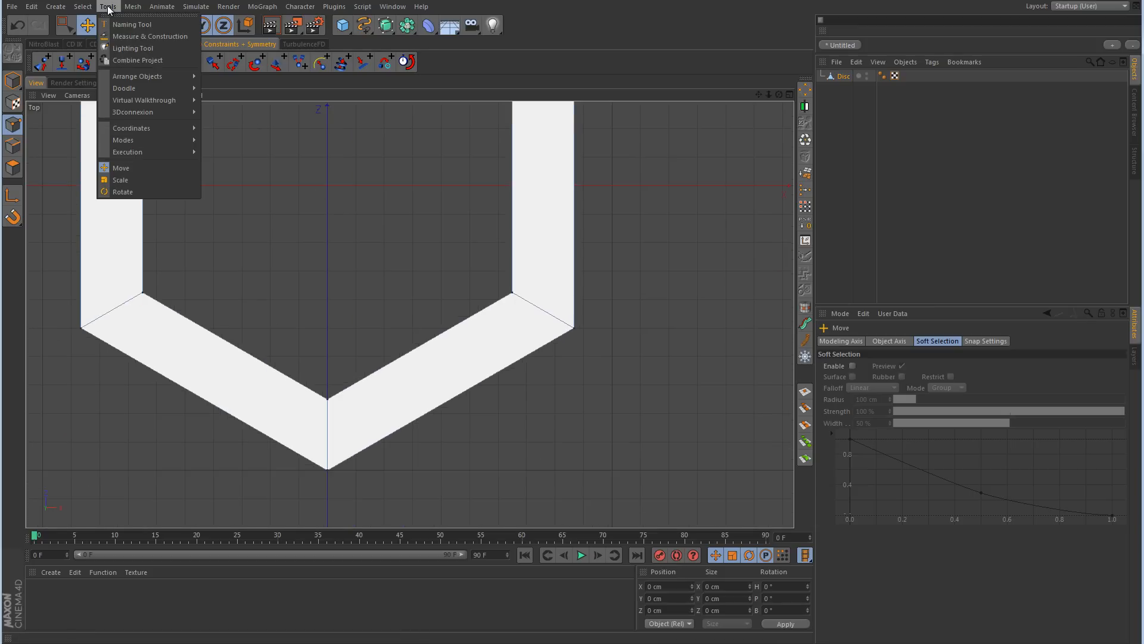
click(127, 37)
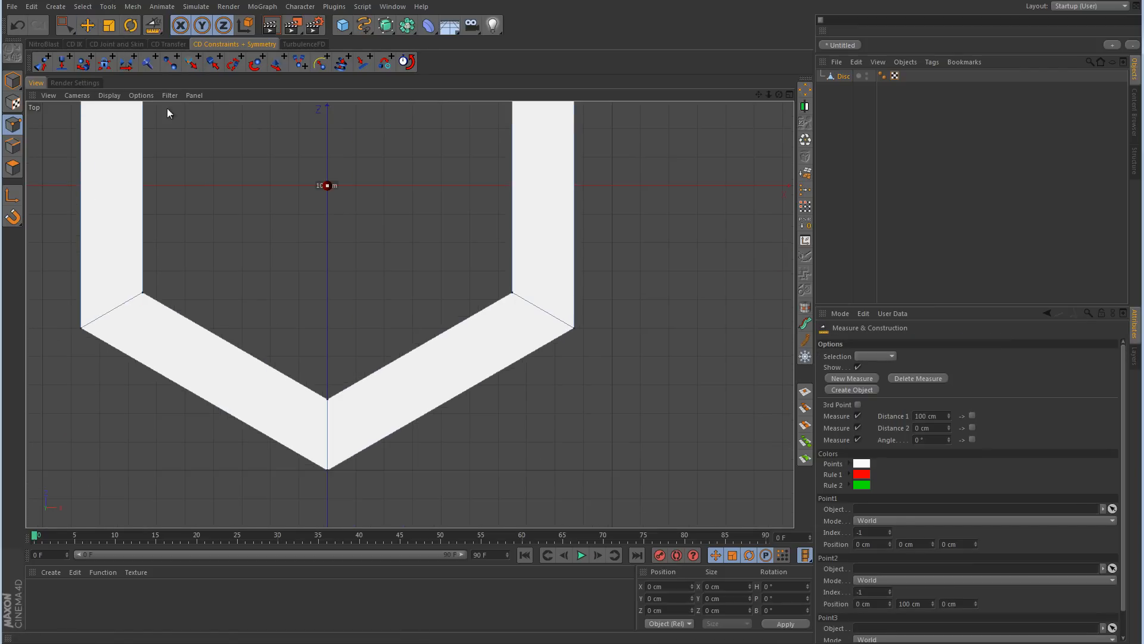
middle_click(390, 282)
middle_click(301, 255)
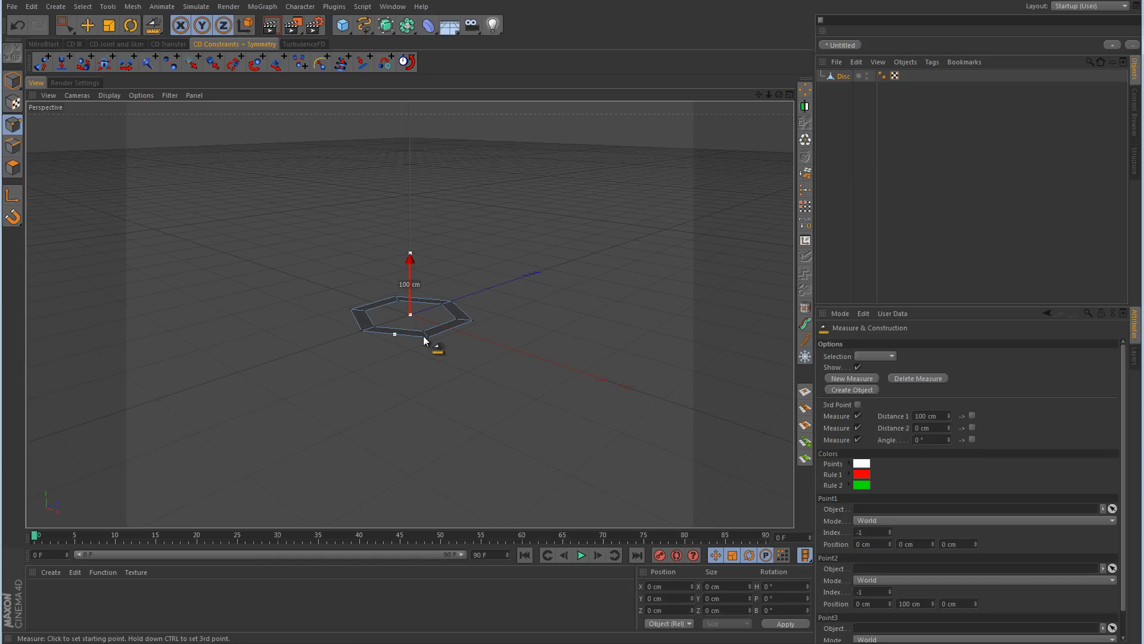
key(F2)
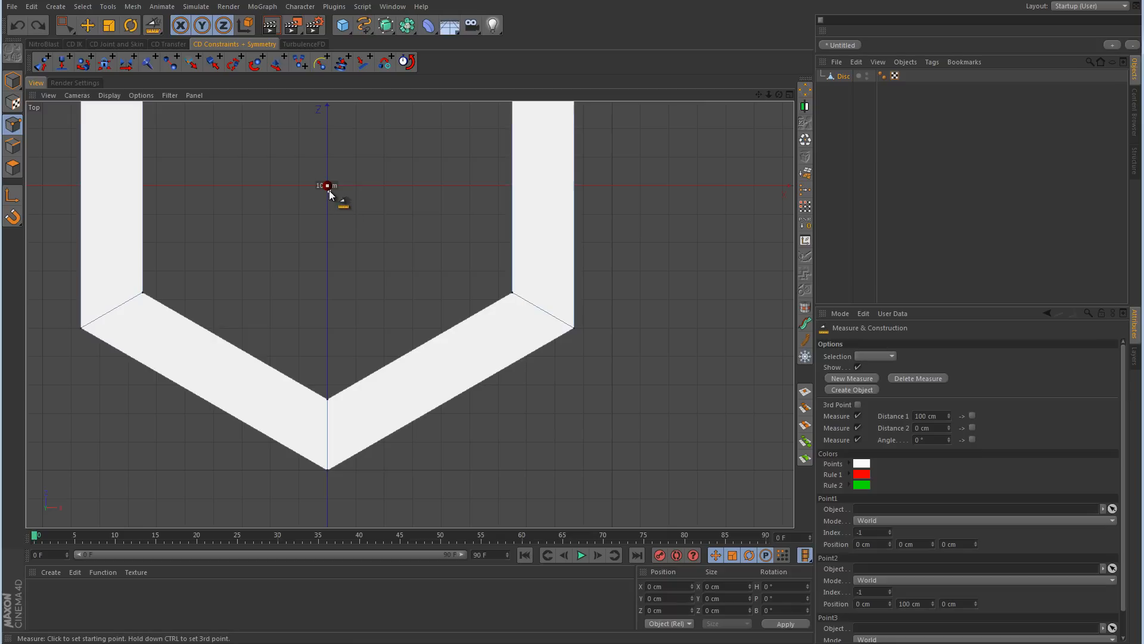
drag(327, 185, 577, 331)
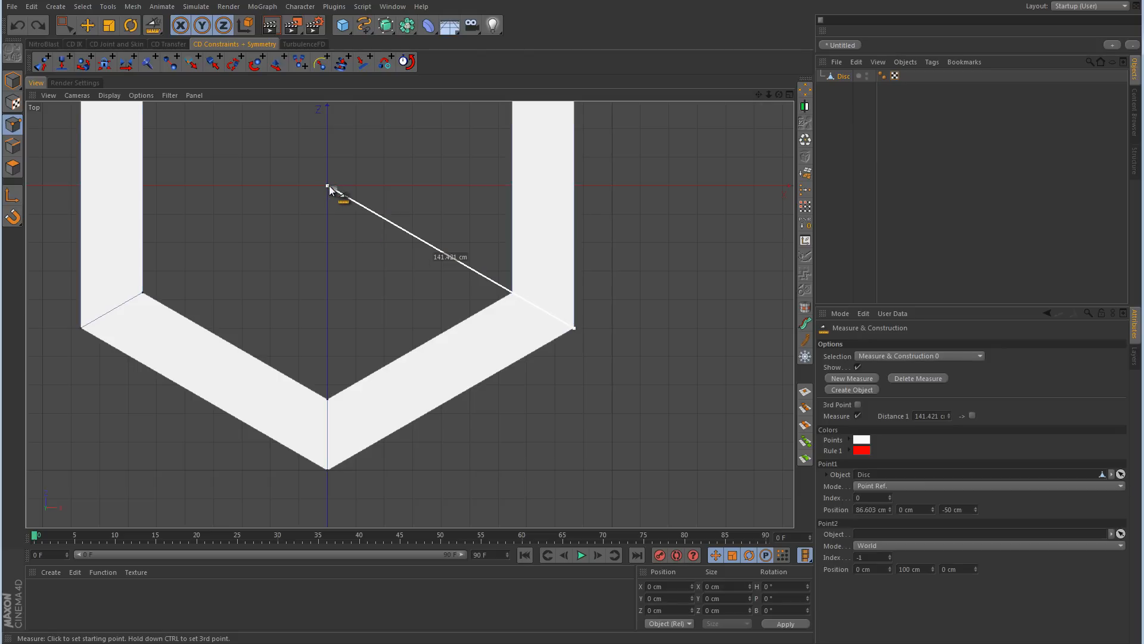
drag(327, 185, 338, 330)
Step: Enable snapping, snap the measurement's end point onto the Z axis level with the corner, and copy the Distance 1 value
click(14, 218)
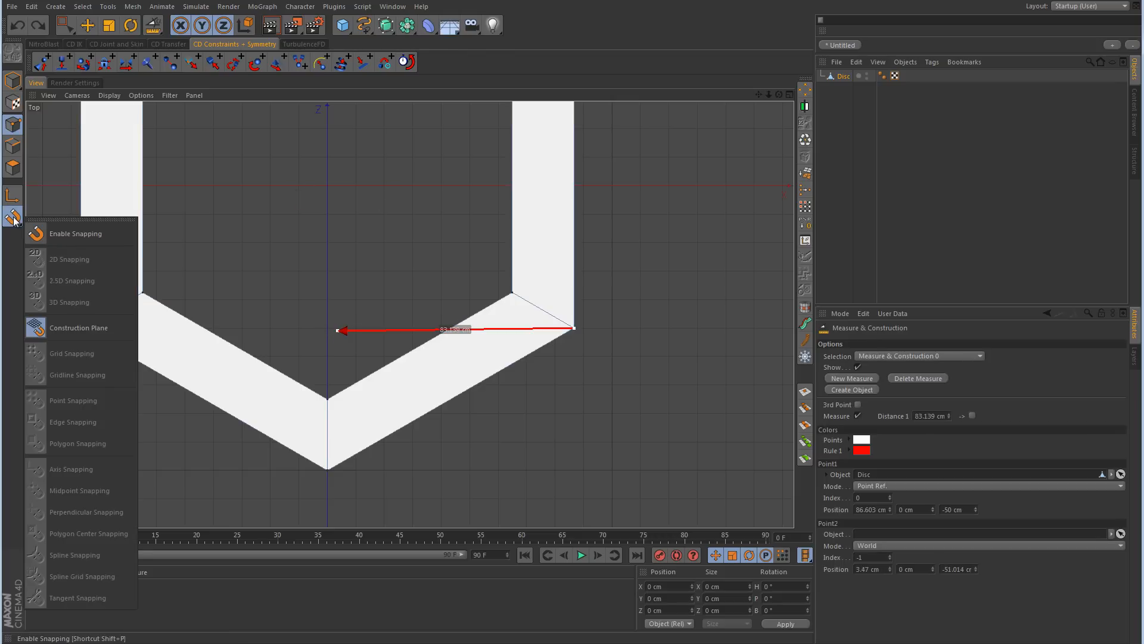
click(70, 235)
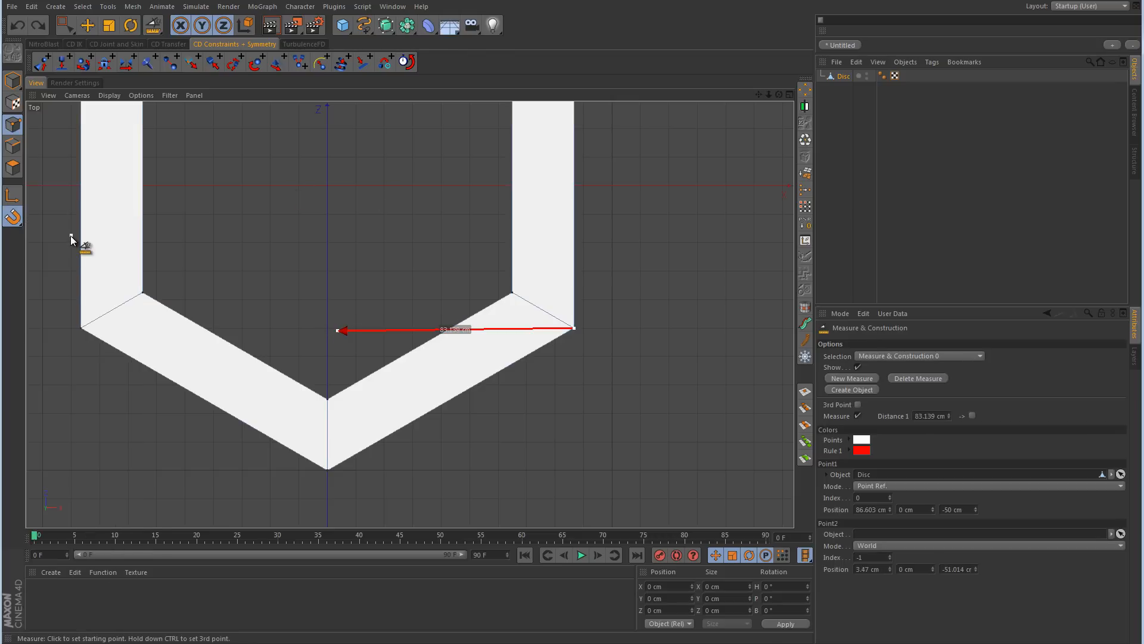
drag(337, 333, 327, 327)
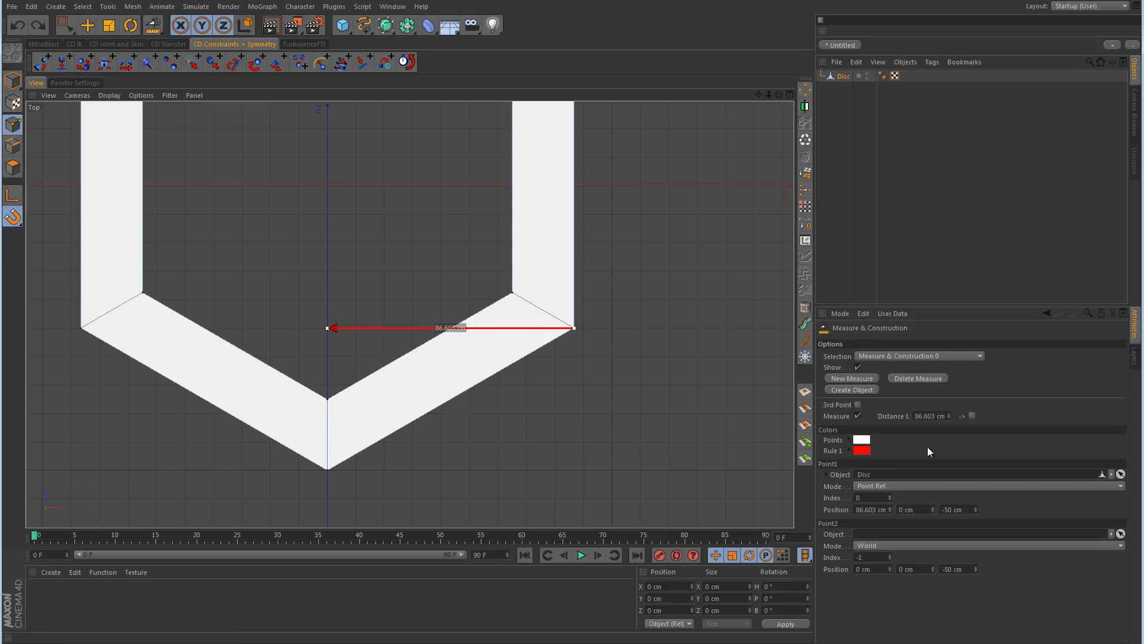
click(932, 416)
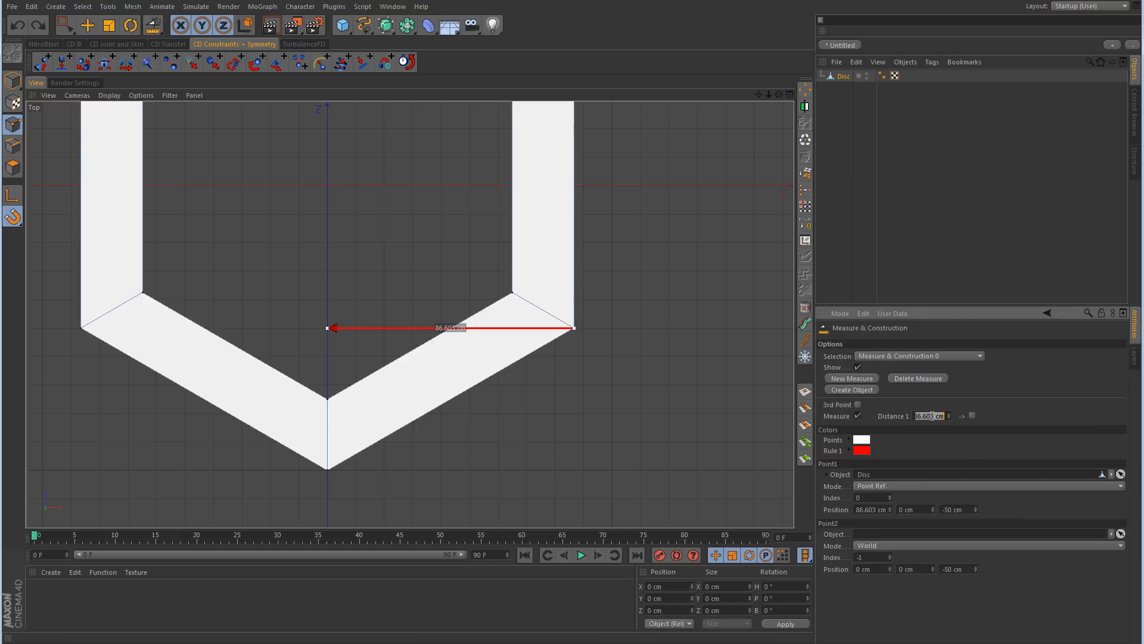
right_click(932, 416)
click(942, 436)
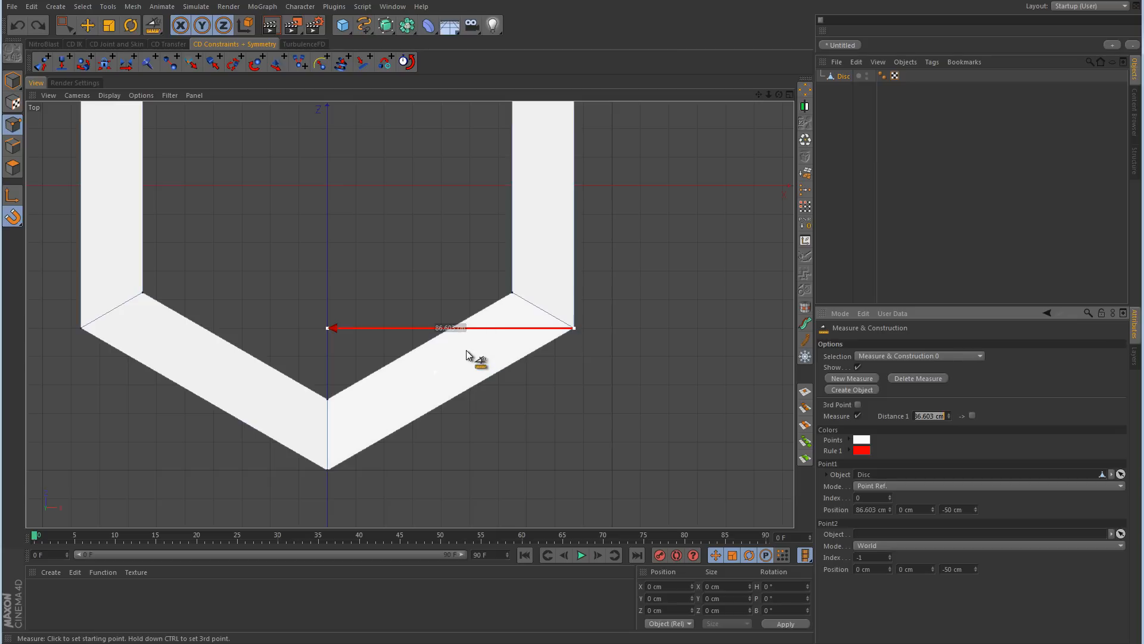
Step: Delete the measurement, return to the Move tool and turn snapping off
click(920, 379)
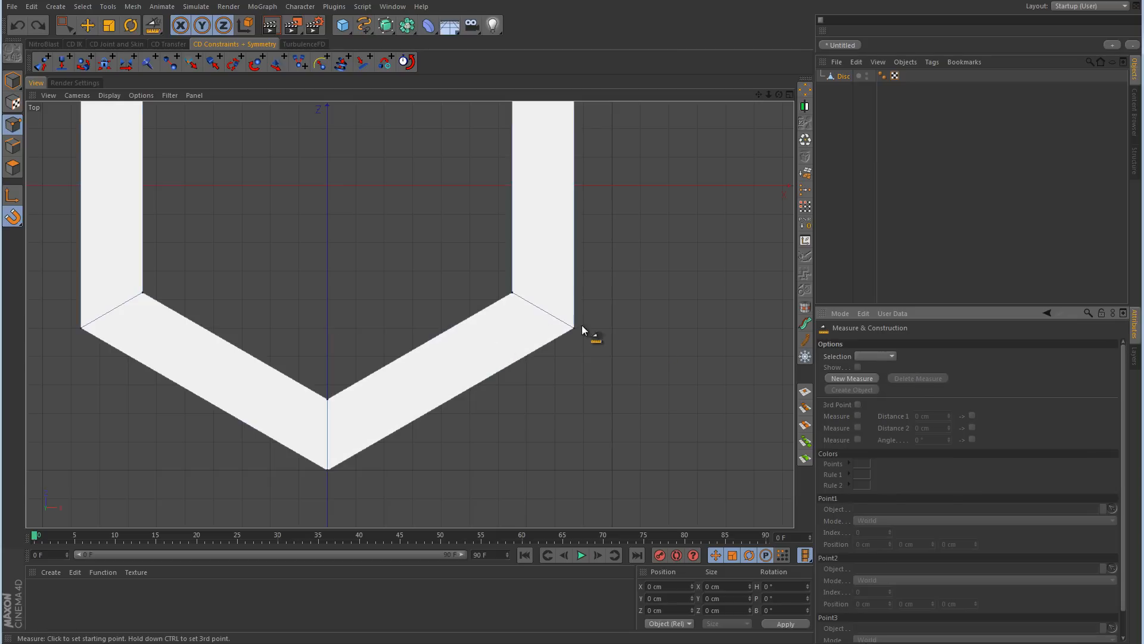
key(e)
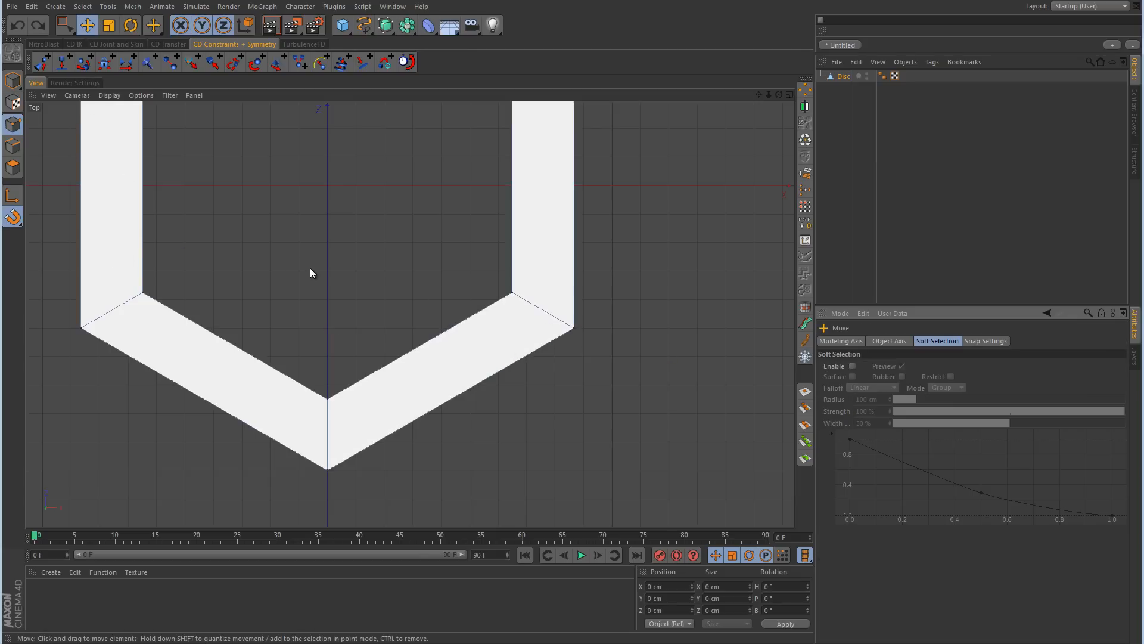
click(12, 216)
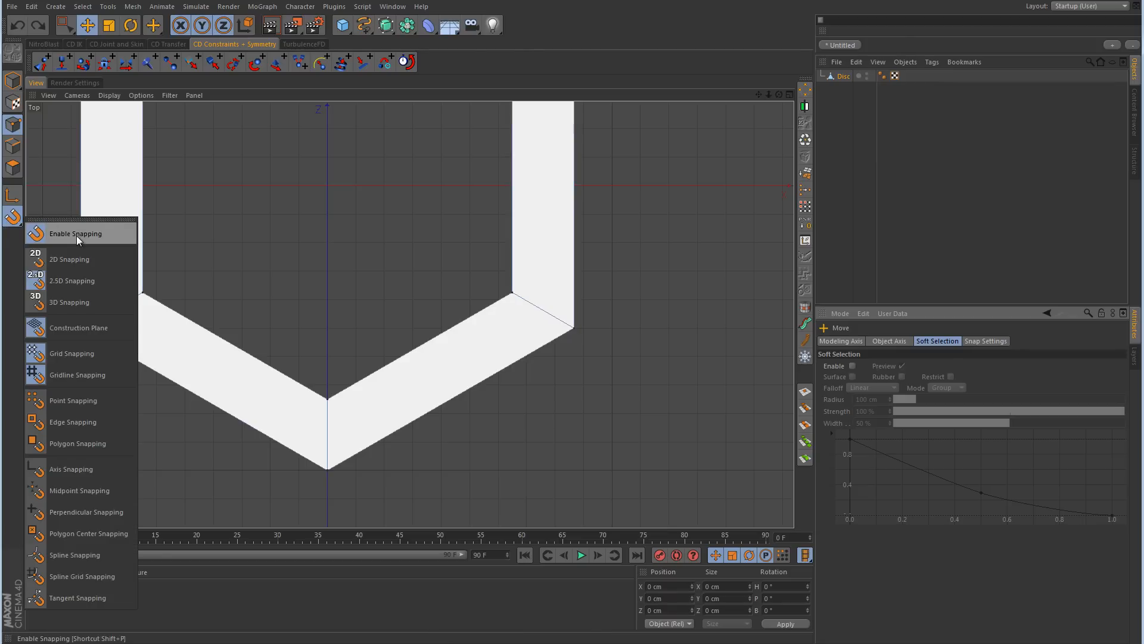
click(79, 235)
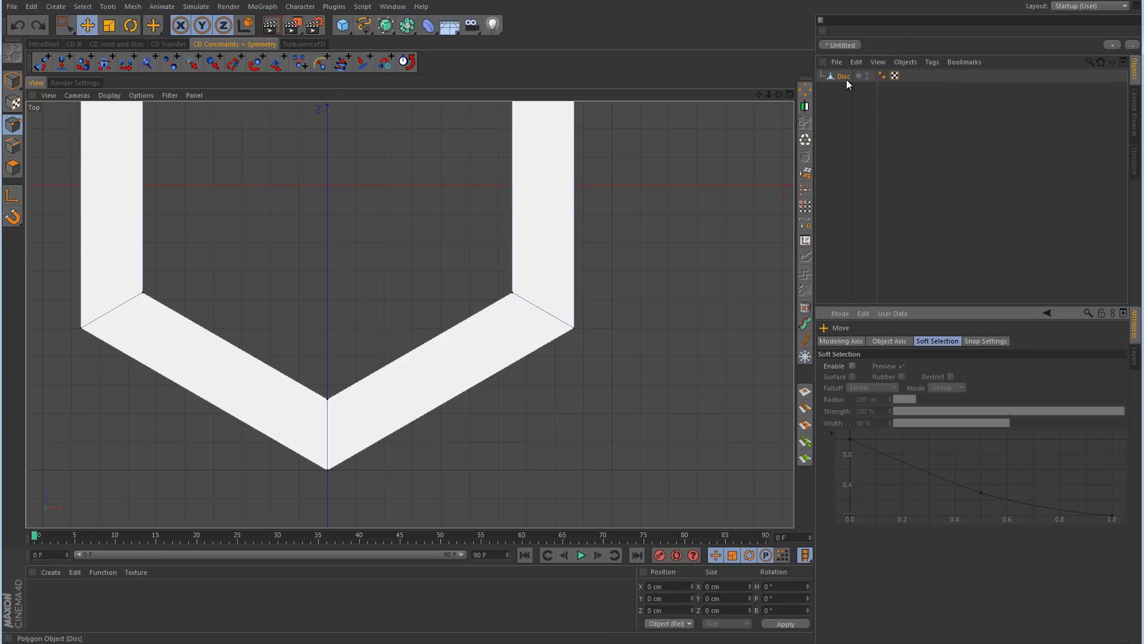
Step: Put the disc inside a new MoGraph Cloner as its child and switch back to model mode
click(271, 6)
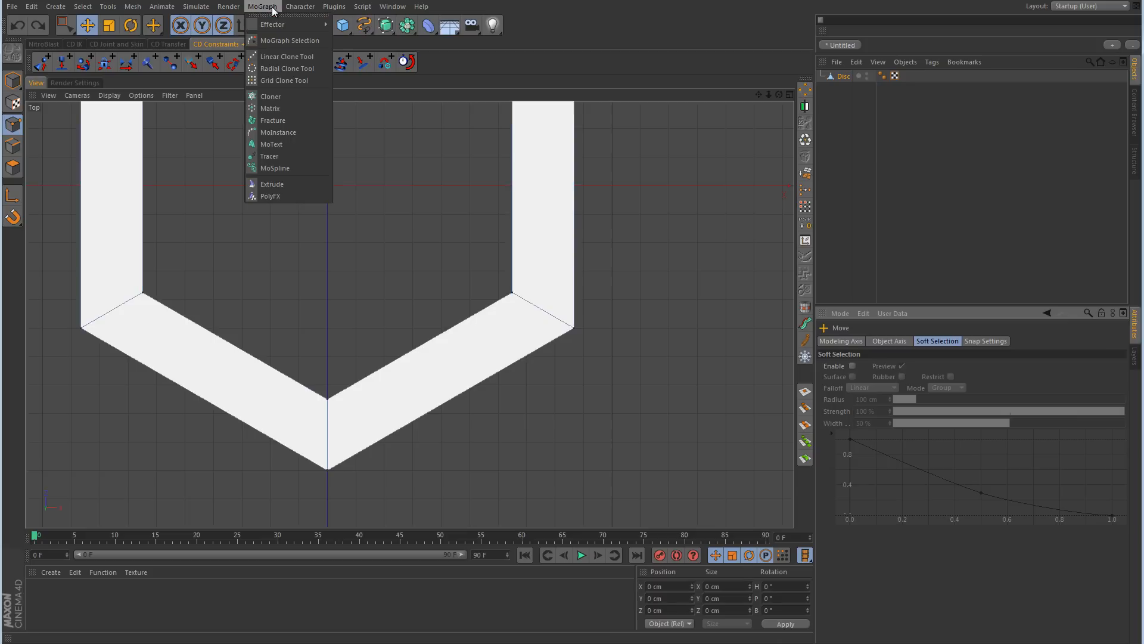
click(291, 96)
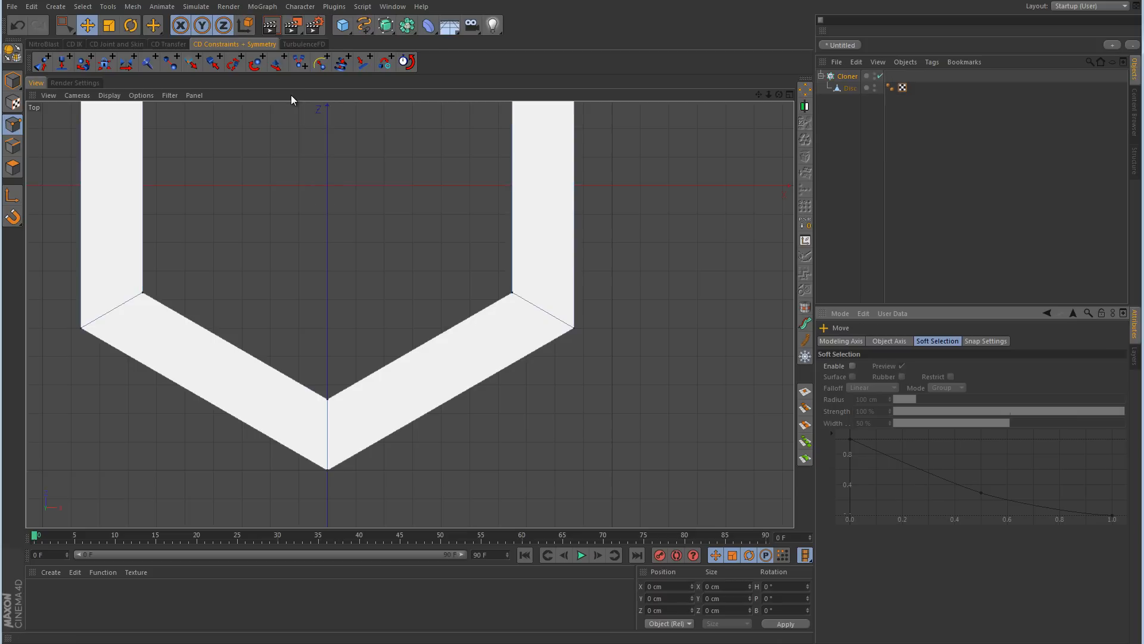
middle_click(597, 241)
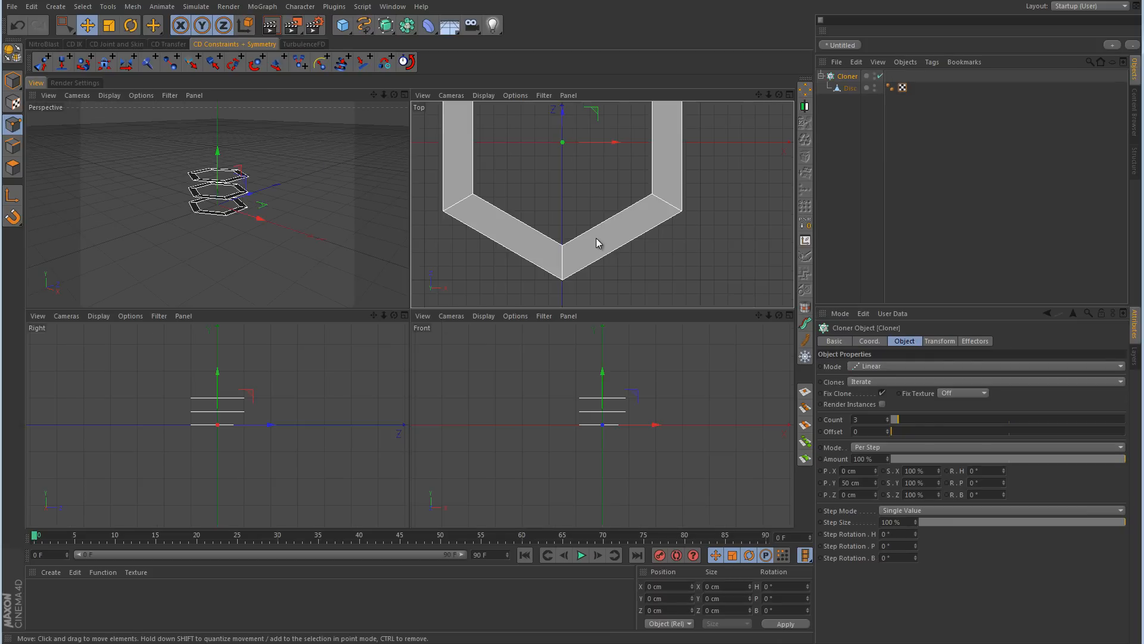
middle_click(330, 241)
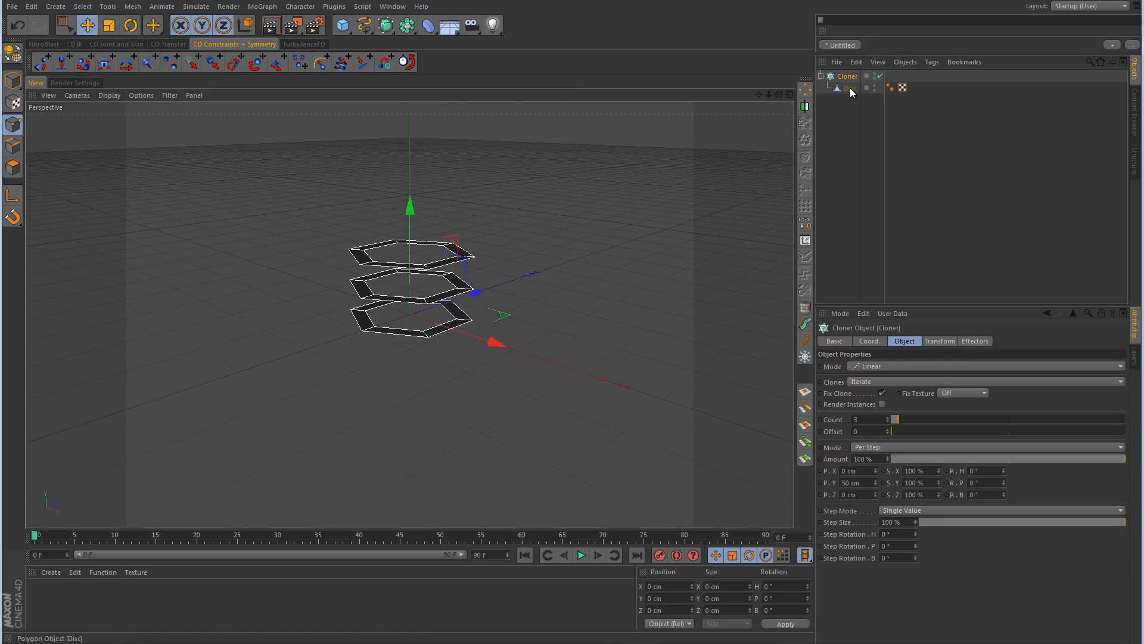
click(13, 82)
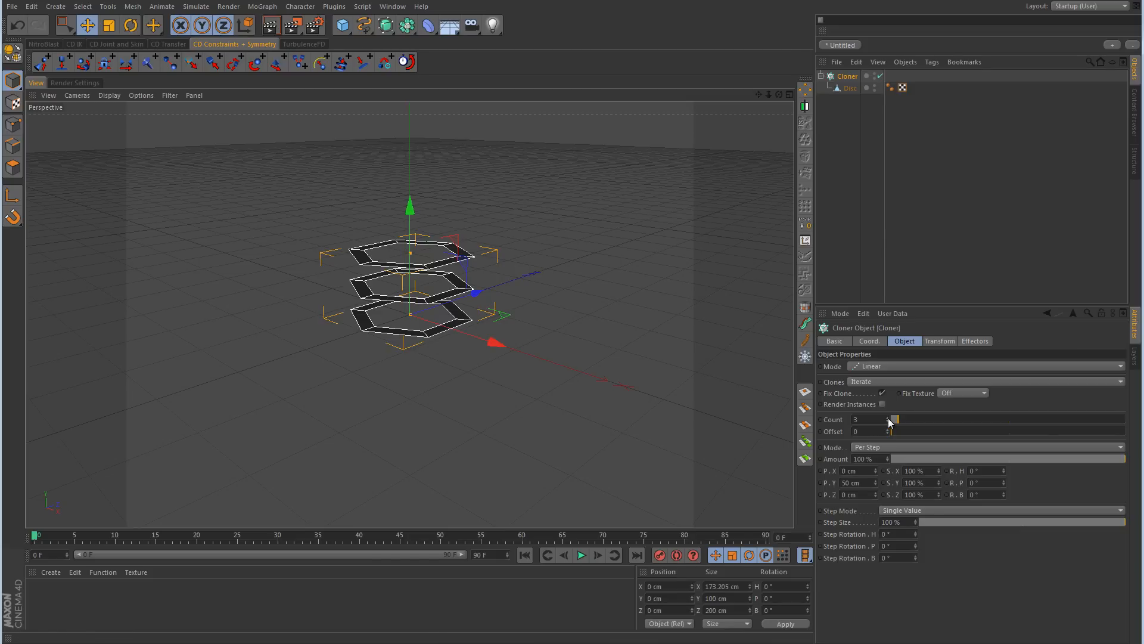
Step: Set the linear Cloner's count to 10 and its Y position offset per step to 0 cm
drag(888, 419, 888, 419)
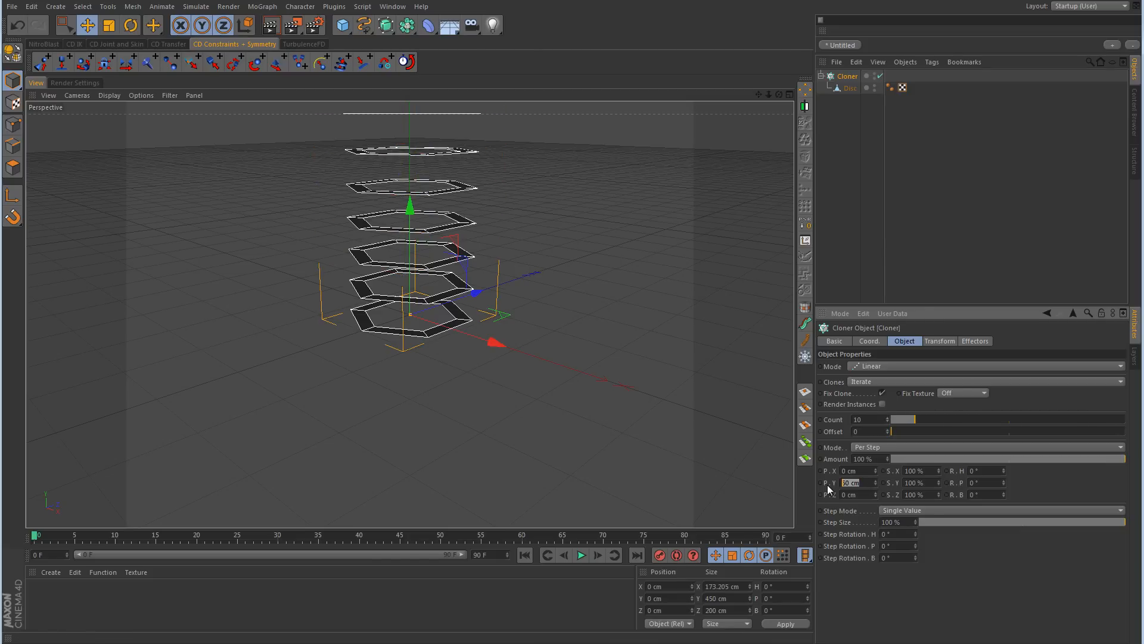
text(0)
key(Return)
middle_click(633, 324)
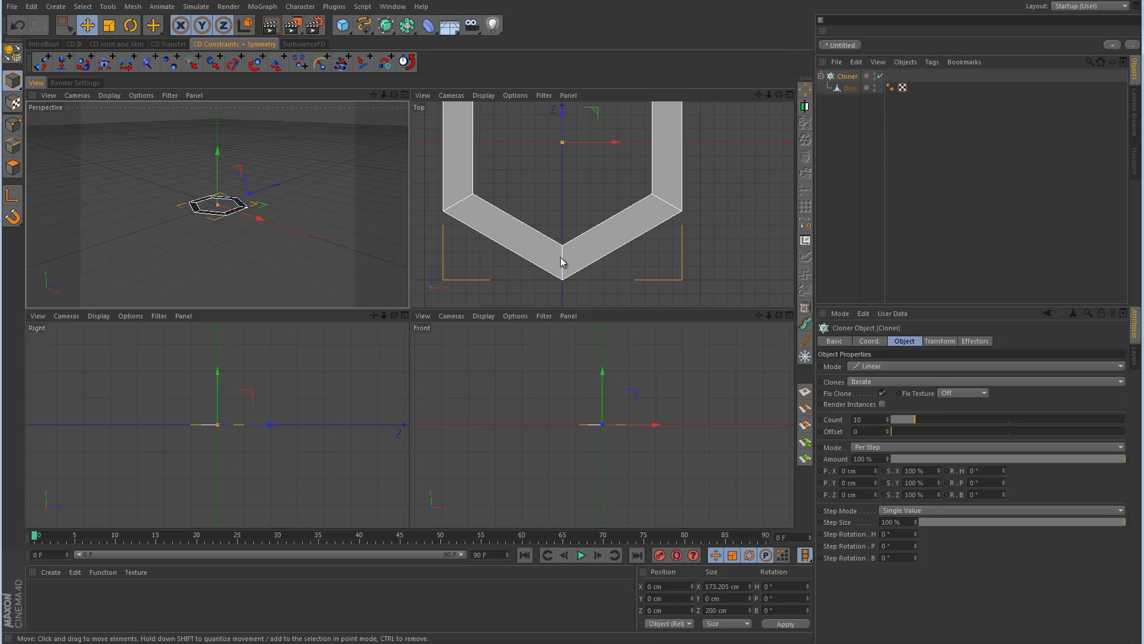
Step: Set the Cloner's X position offset per step to the copied half width multiplied by 2, giving 173.206 cm
middle_click(461, 212)
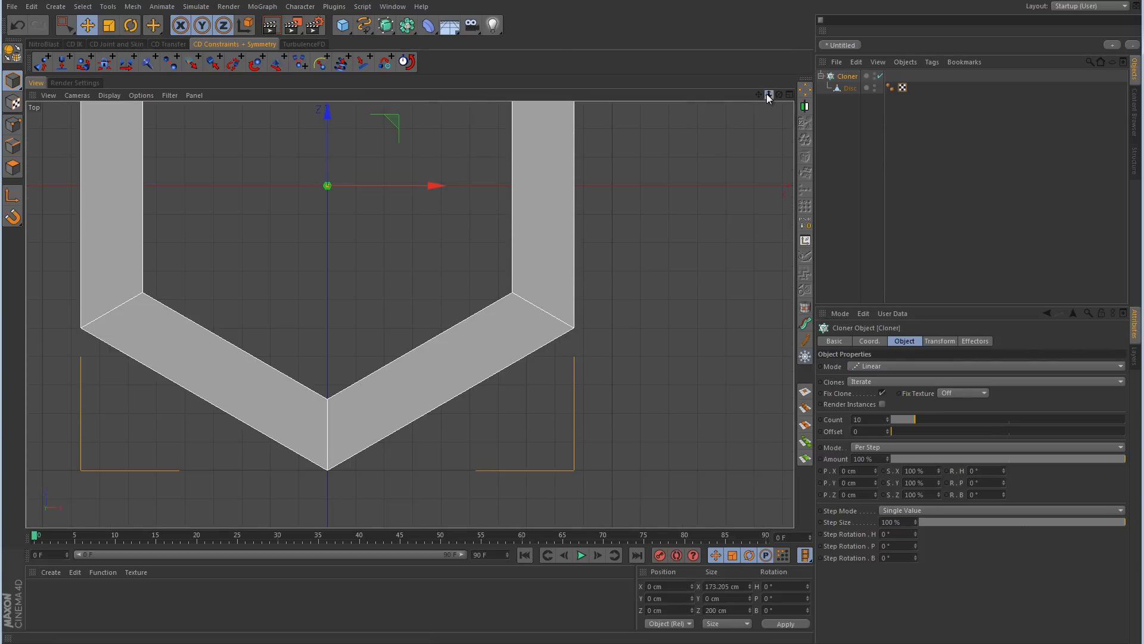
drag(769, 95, 640, 164)
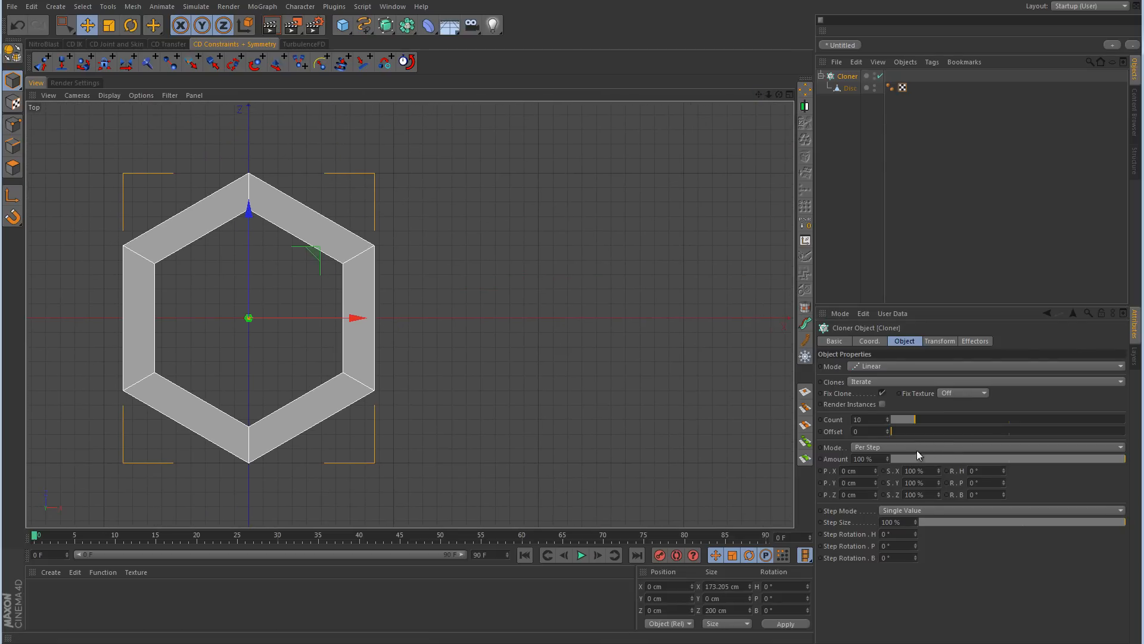
click(851, 471)
right_click(851, 470)
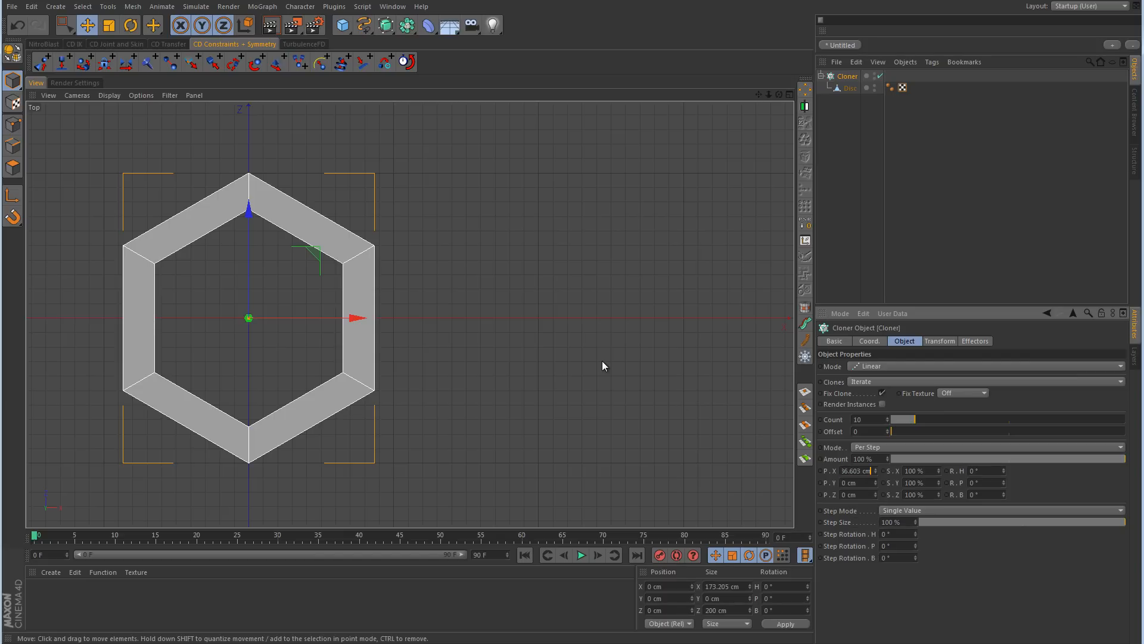
key(Return)
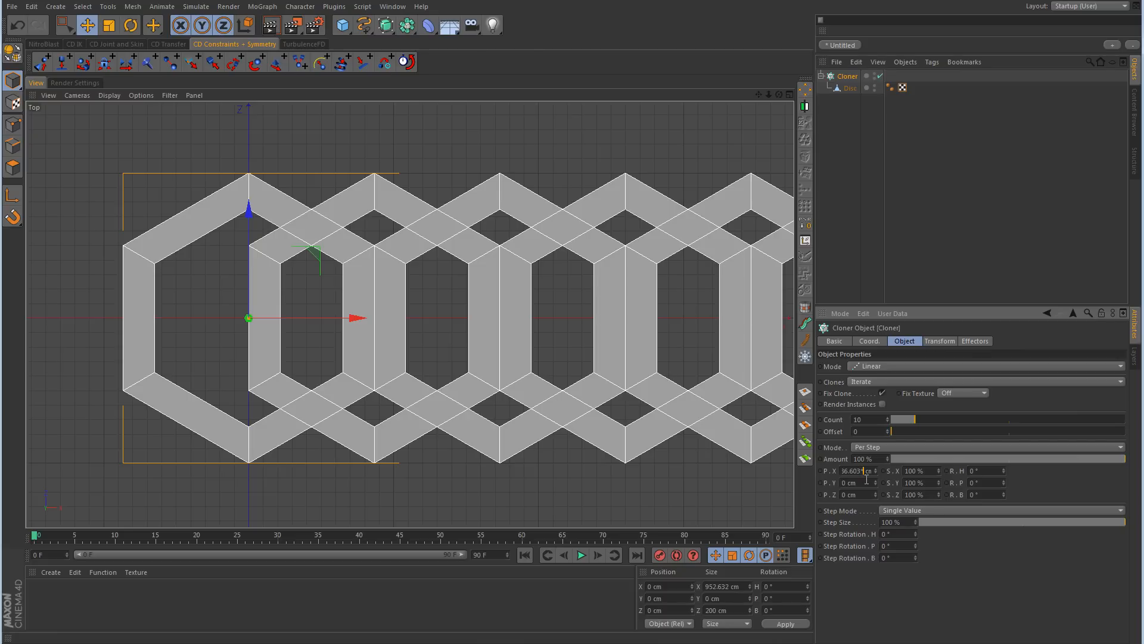
text(2)
key(Return)
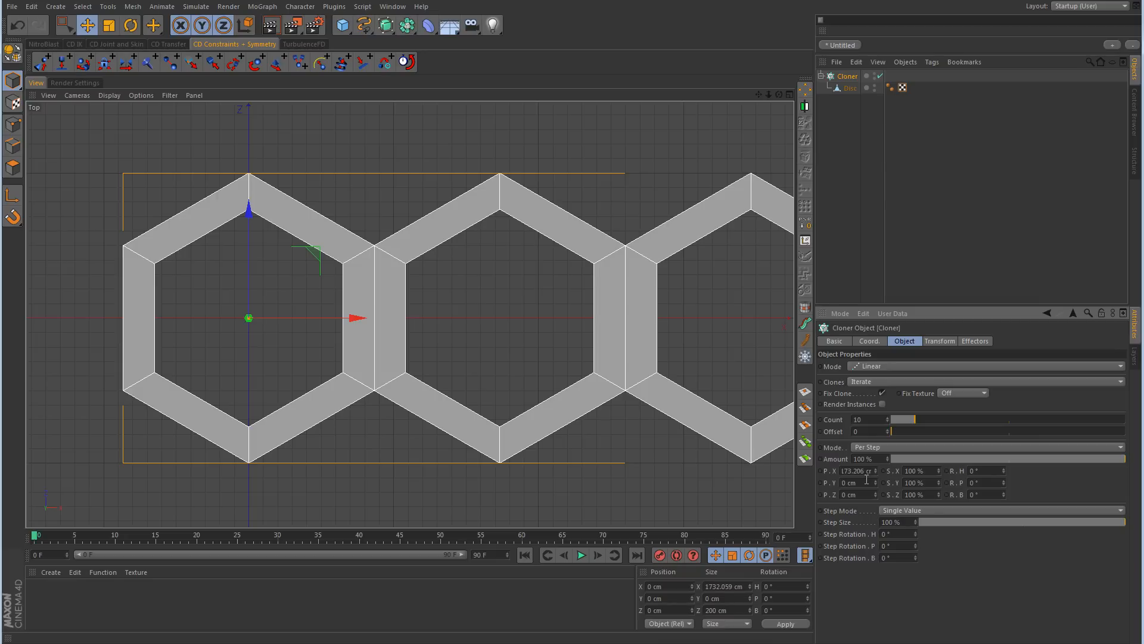
Step: Subdivide all of the Disc's polygons in polygon mode into a grid of four by four, without HyperNURBS Subdivide
middle_click(416, 277)
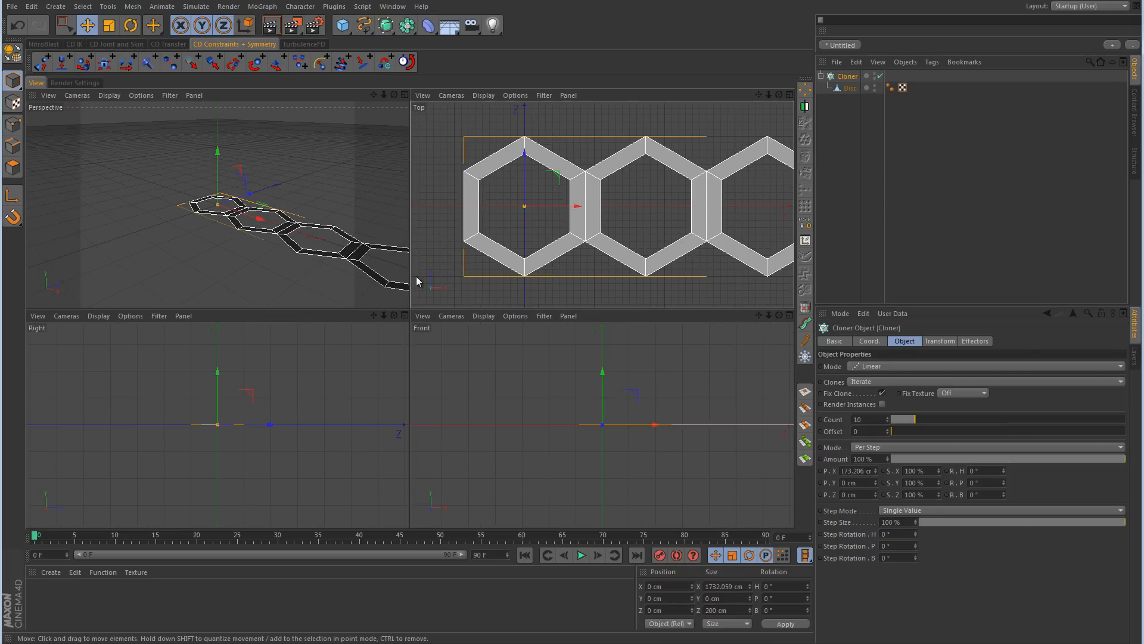
middle_click(287, 249)
mouse_move(324, 256)
alt+mouse_down()
mouse_move(681, 296)
mouse_move(549, 357)
alt+mouse_up()
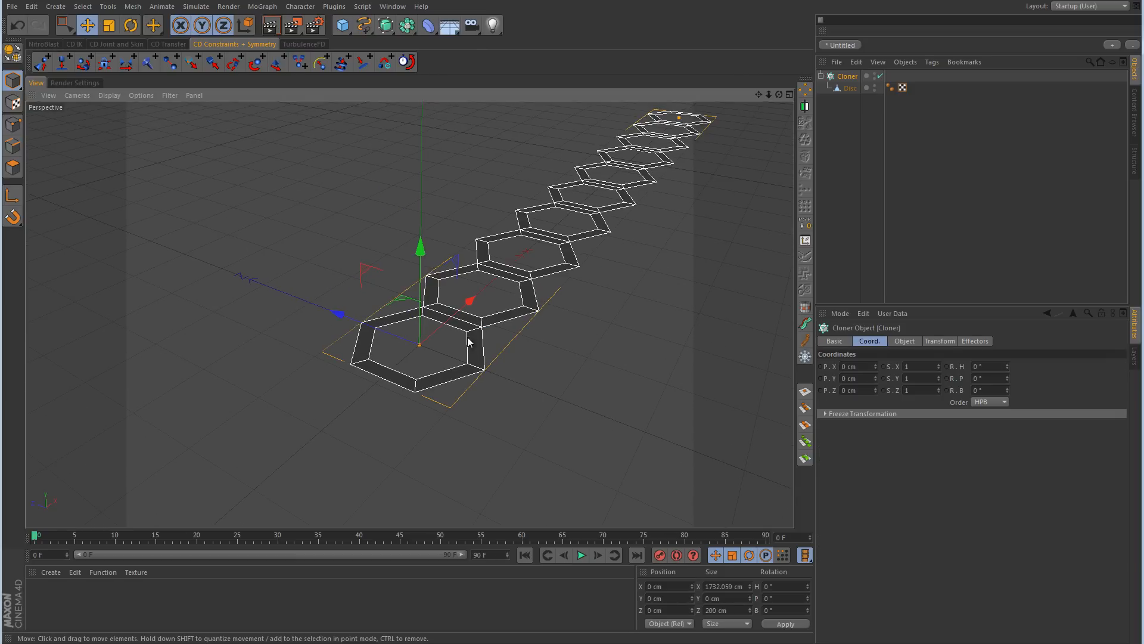
alt+right_drag(435, 352, 543, 327)
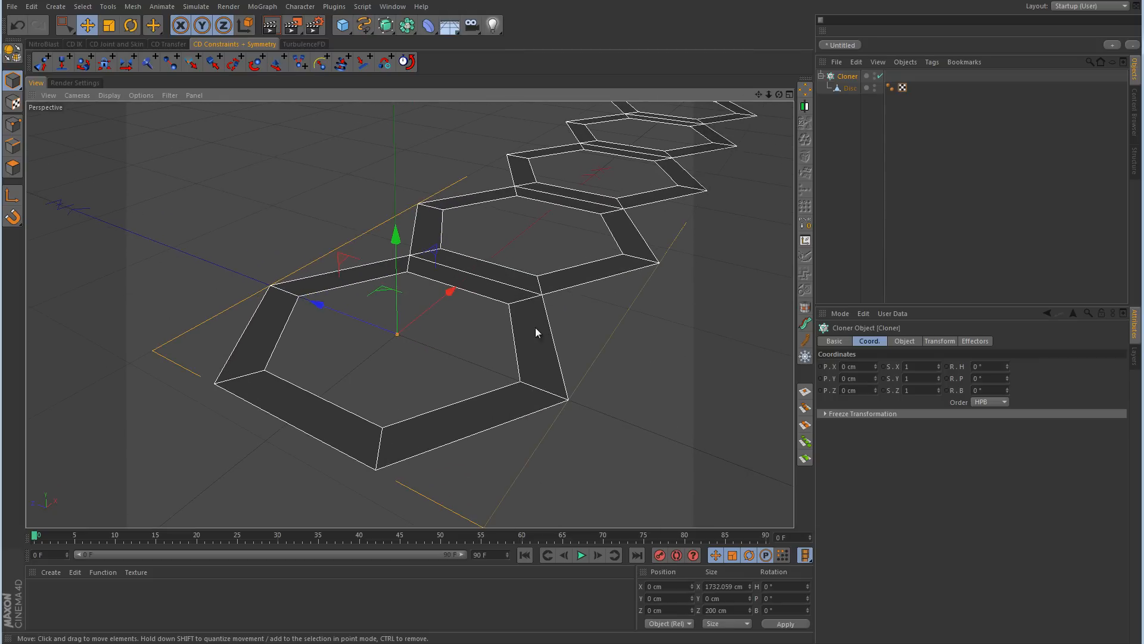
click(849, 88)
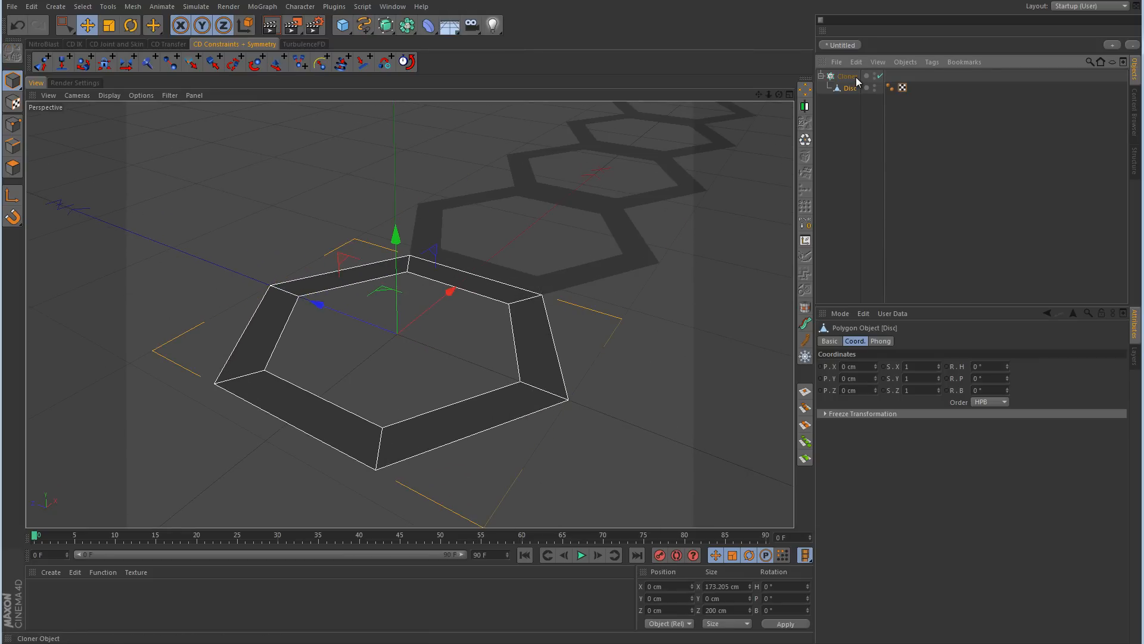
click(16, 169)
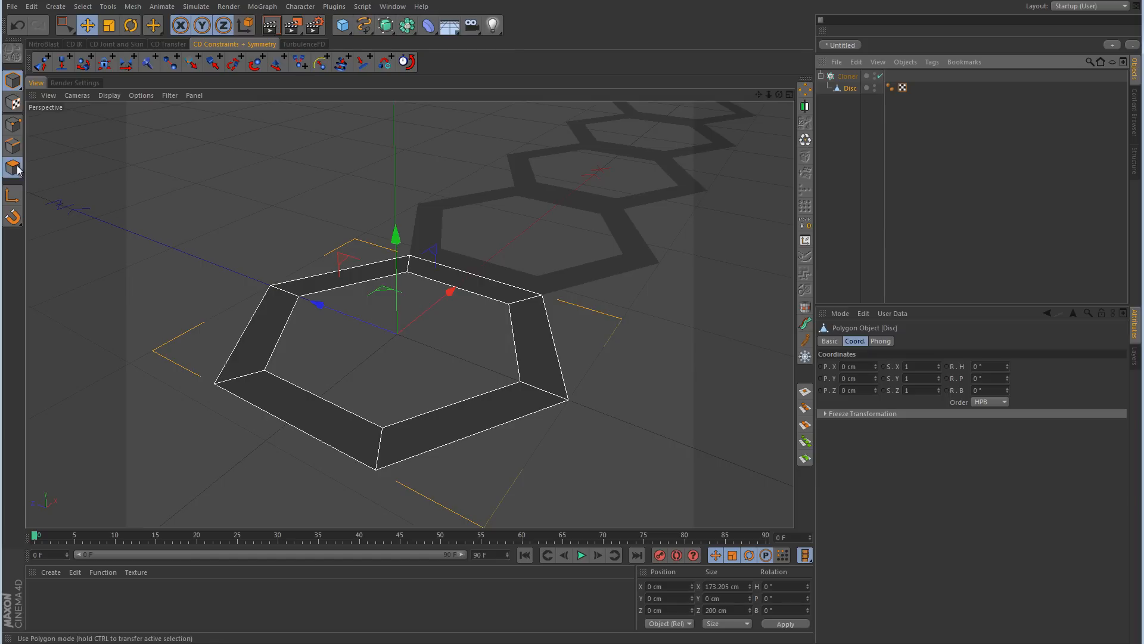
right_click(318, 186)
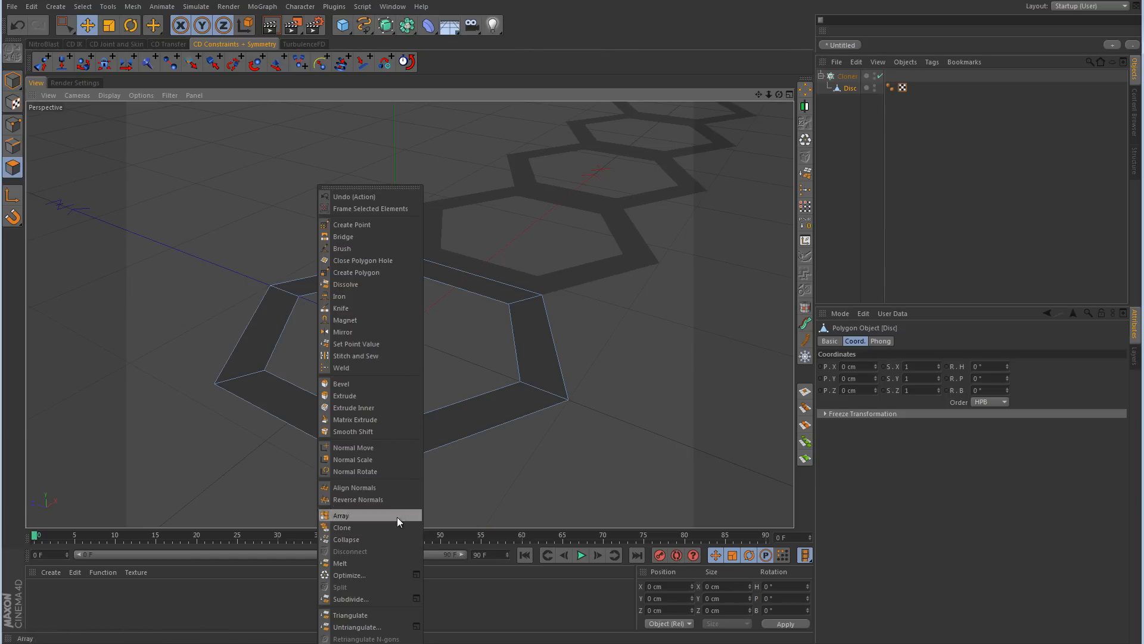
click(416, 599)
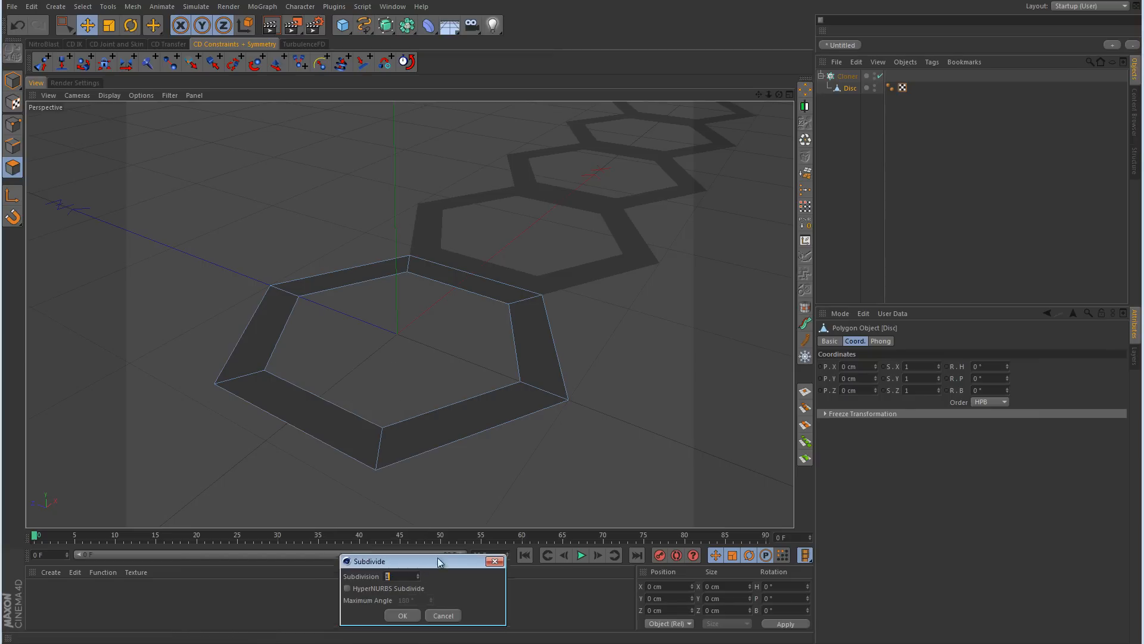
drag(438, 560, 651, 291)
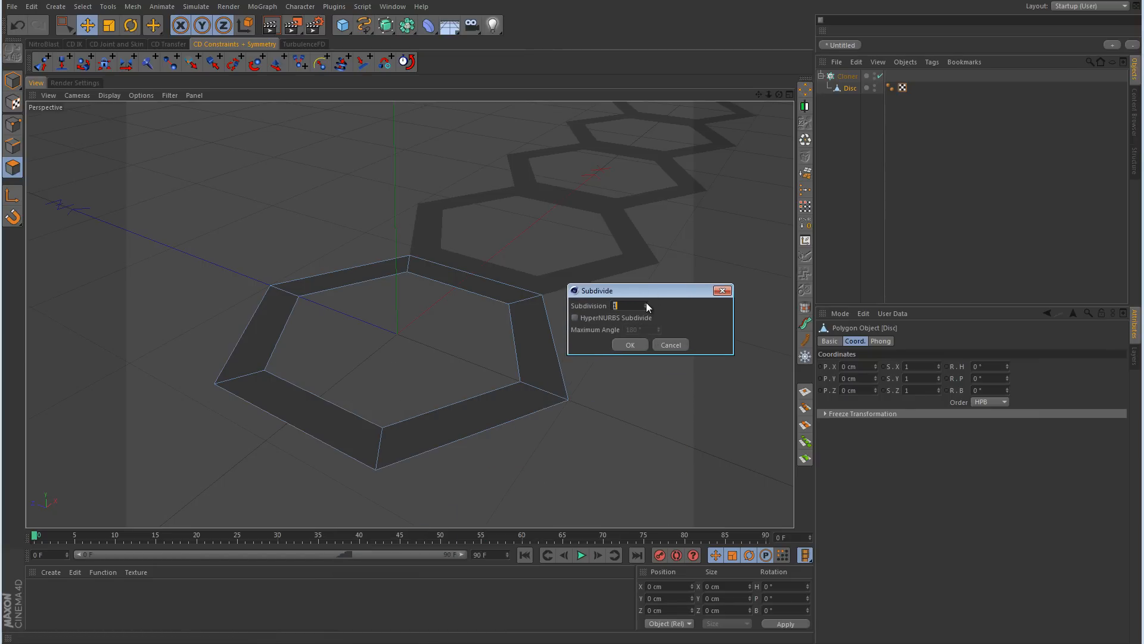
click(638, 345)
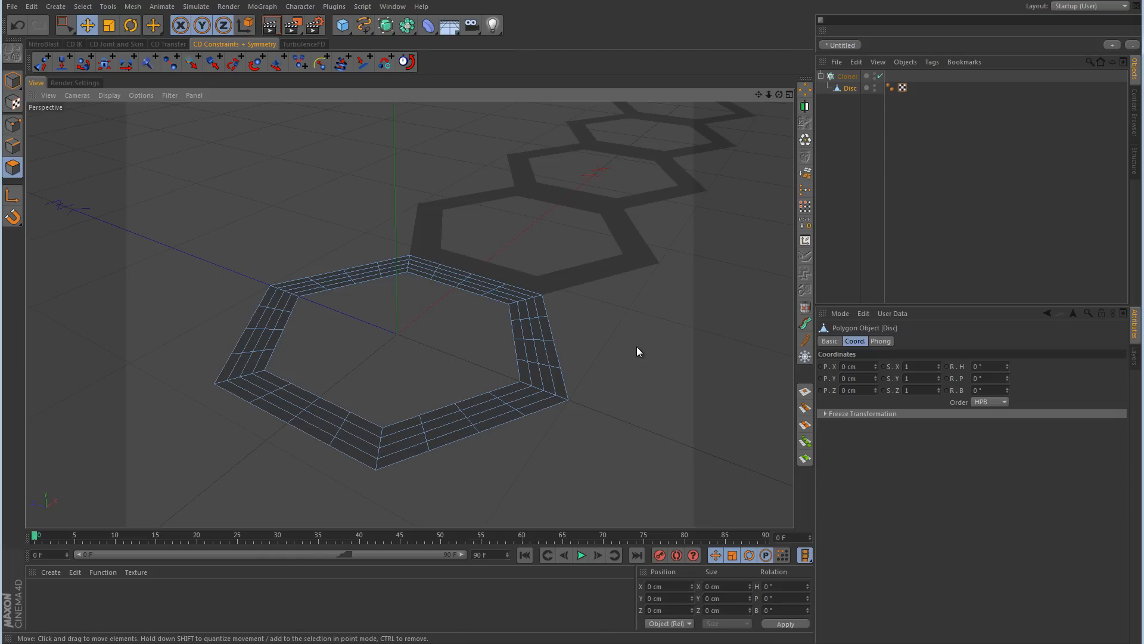
Step: Select the disc's outer edge loop and the loop just inside it, and merge the inner one onto the outer with Stitch and Sew
click(12, 146)
alt+drag(566, 484, 434, 370)
mouse_move(434, 366)
alt+right_down()
mouse_move(539, 359)
mouse_move(555, 330)
alt+right_up()
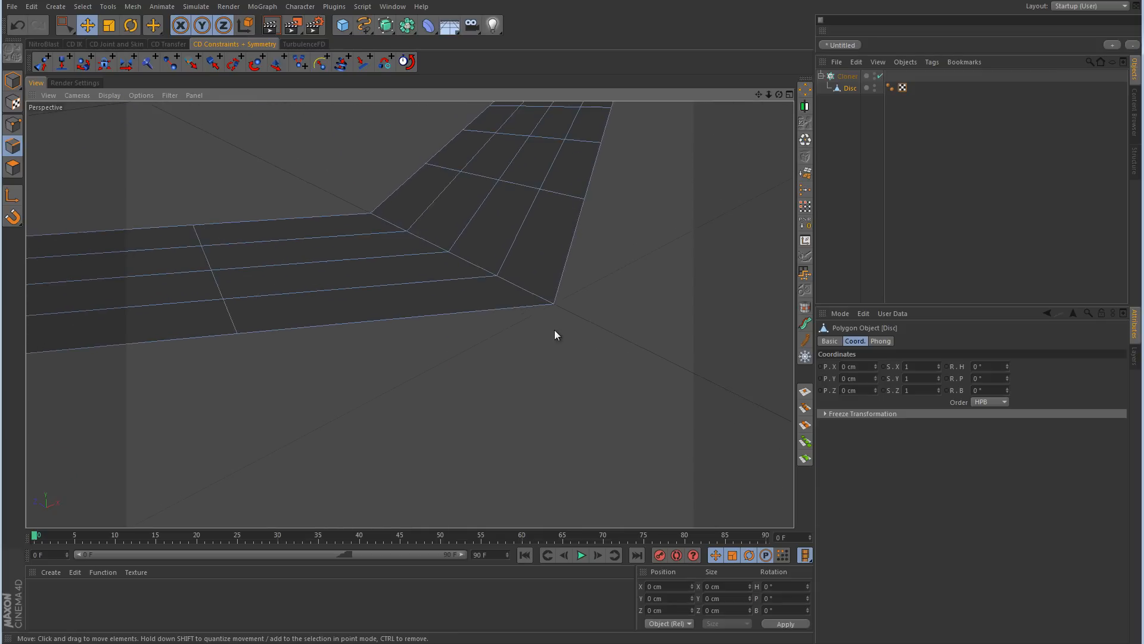
alt+middle_drag(554, 330, 555, 352)
key(u)
key(l)
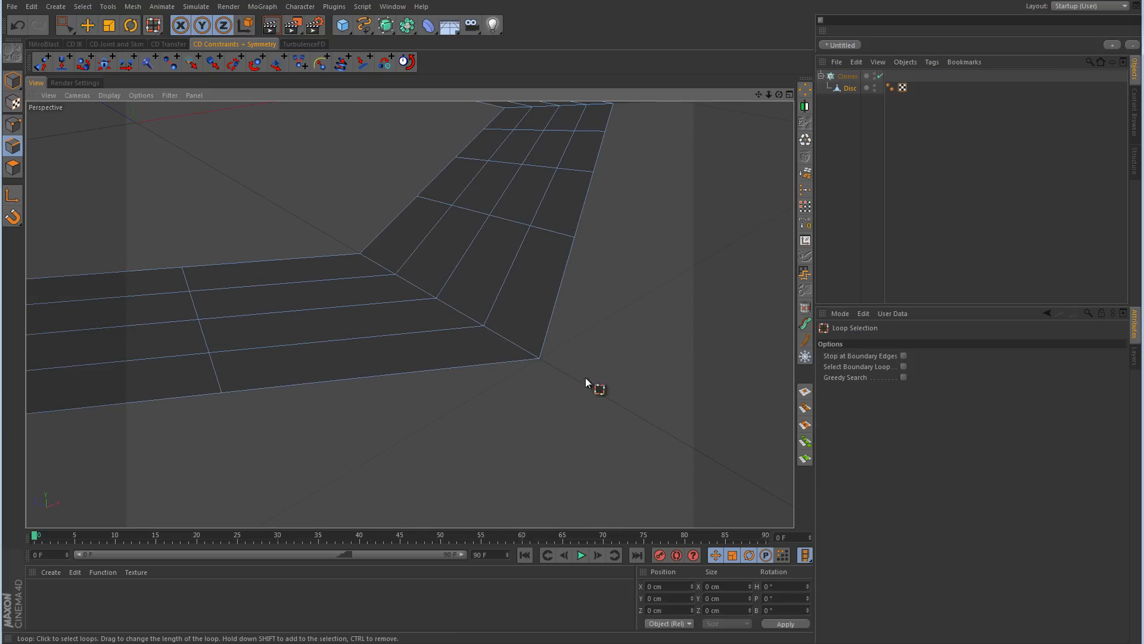
click(534, 363)
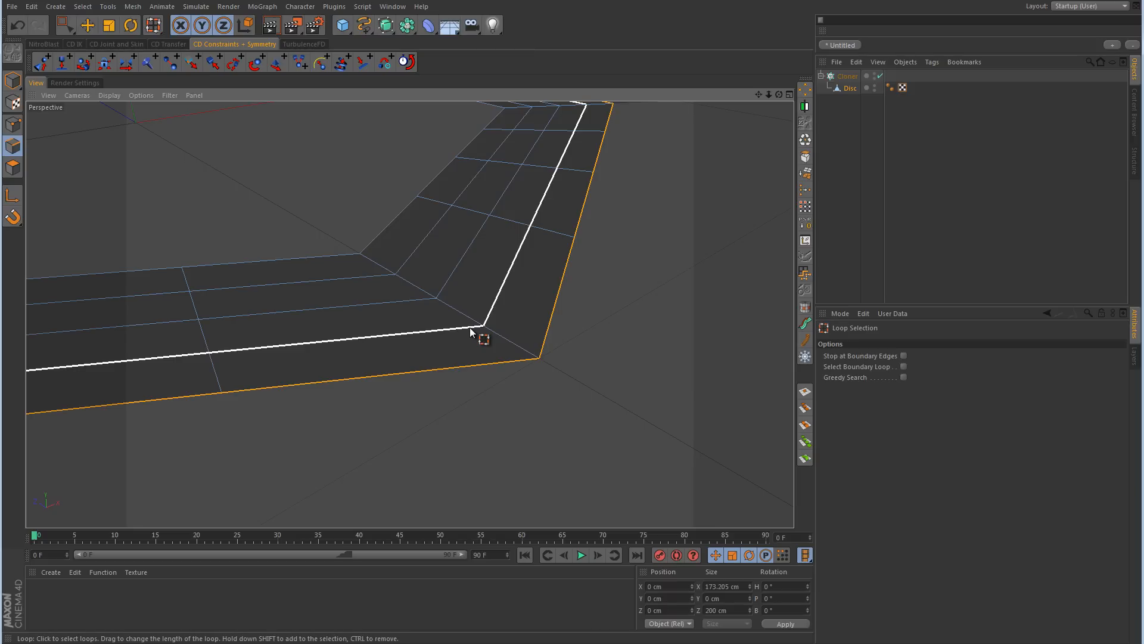
shift+click(470, 332)
right_click(599, 318)
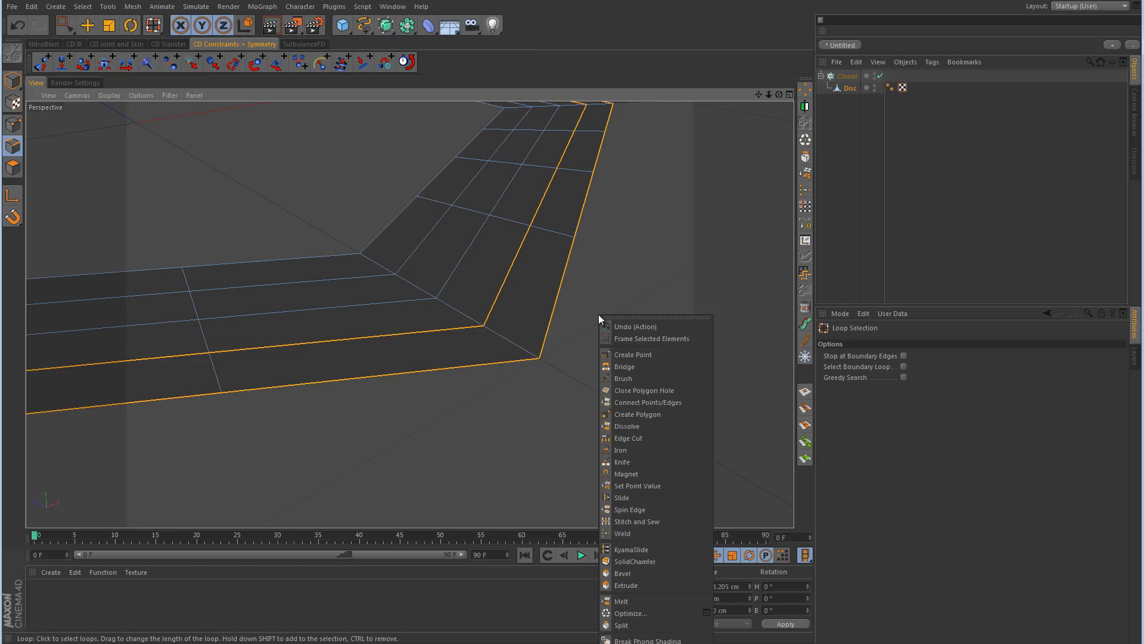
click(636, 522)
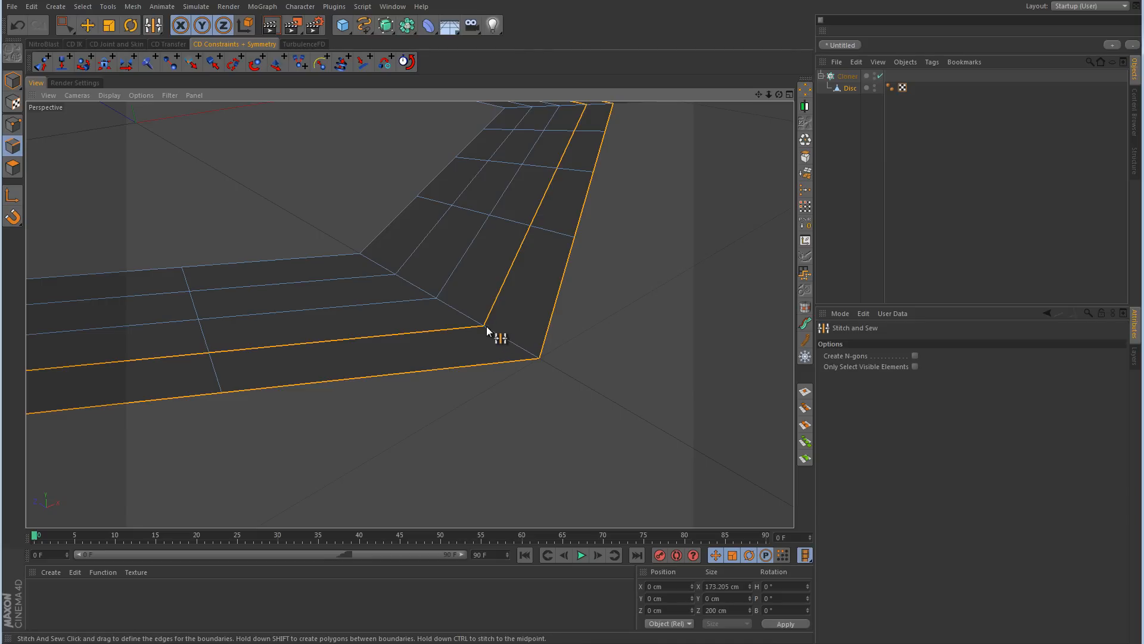
drag(483, 327, 541, 361)
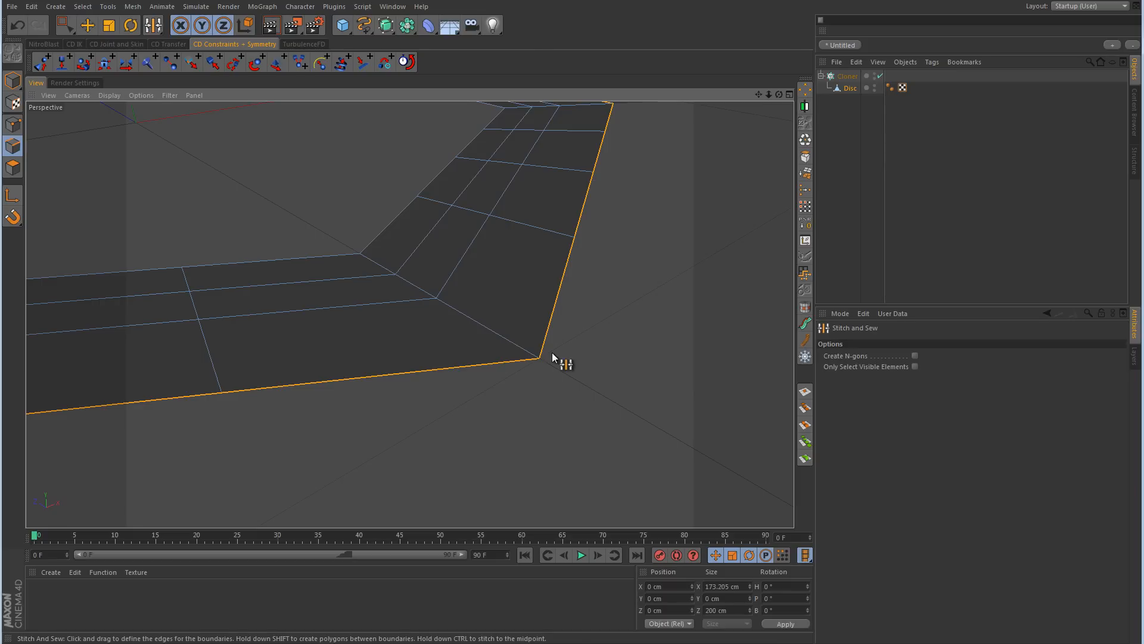
Step: Add the middle edge loop to the selected outer loop and merge it onto the outer boundary with Stitch and Sew
key(u)
key(l)
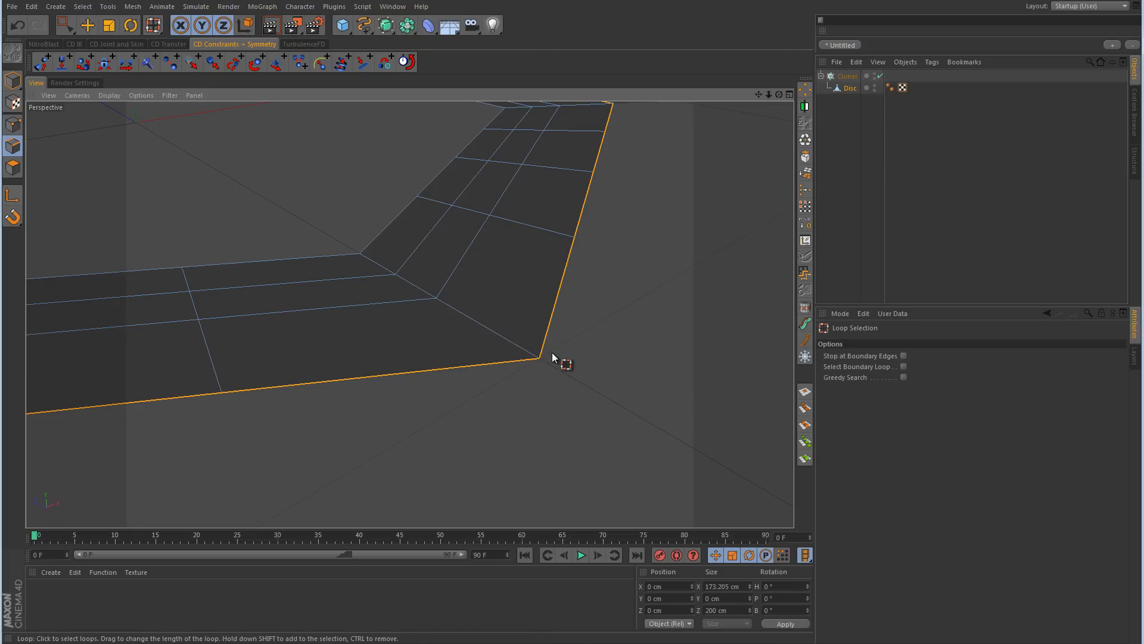
shift+click(427, 303)
right_click(599, 286)
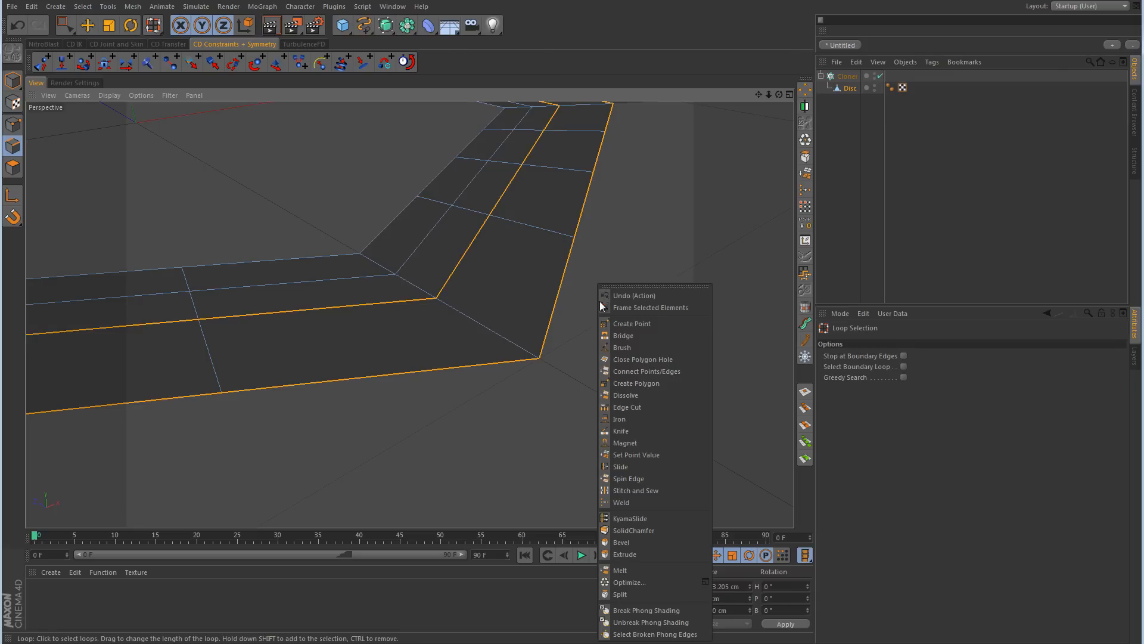
click(628, 492)
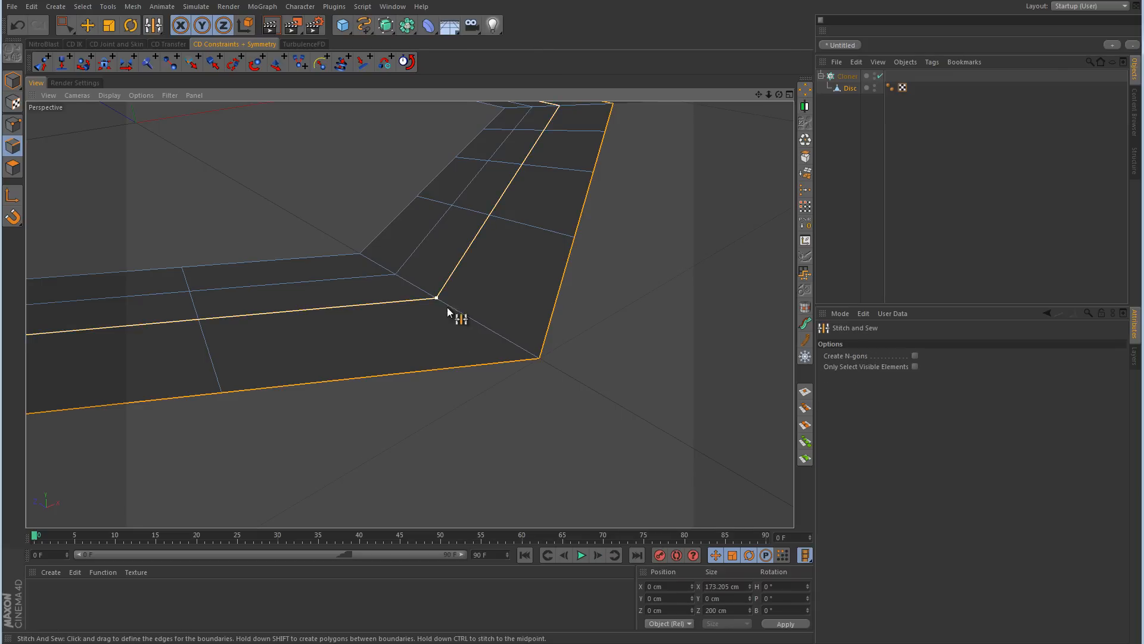
drag(447, 308, 541, 361)
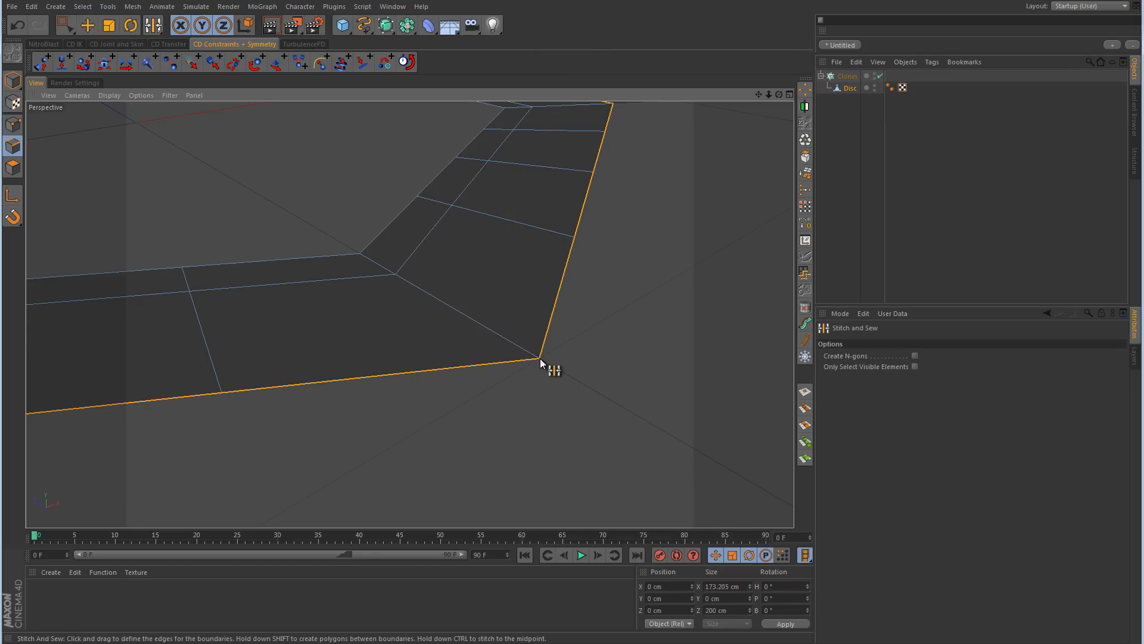
Step: Add the last remaining interior edge loop to the selection and stitch it onto the outer boundary, leaving only the crosswise divisions
key(u)
key(l)
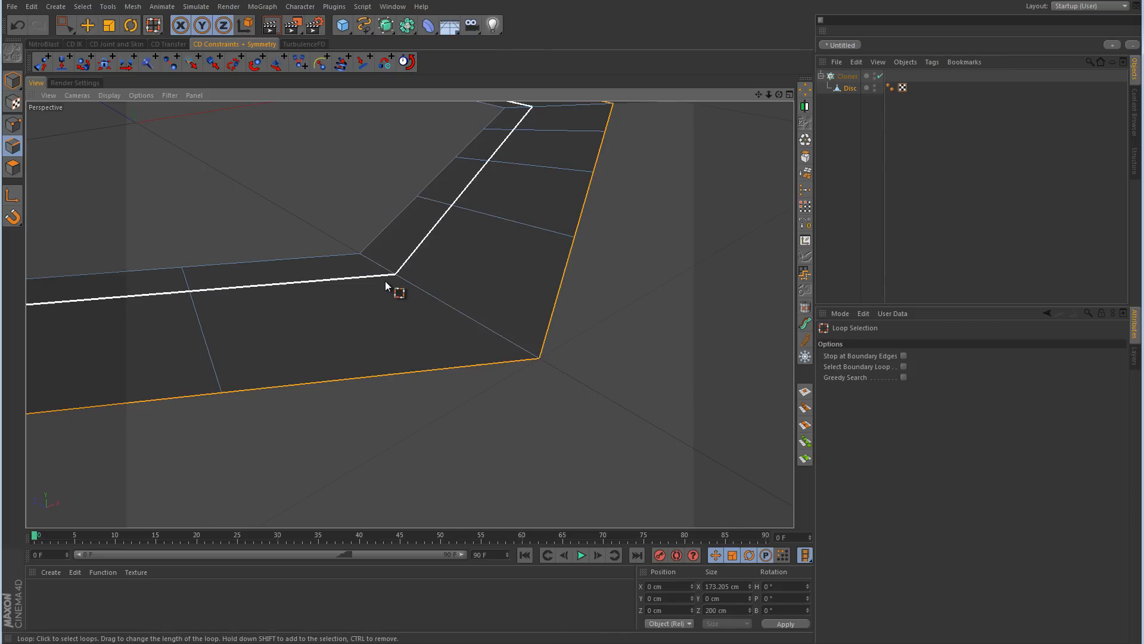
right_click(440, 259)
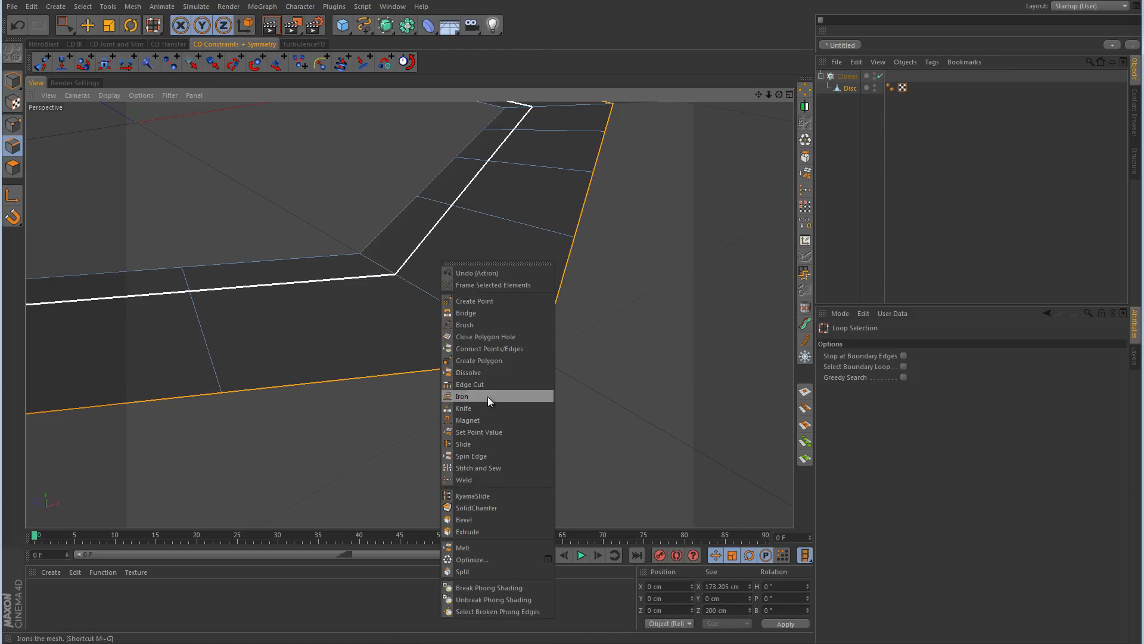
click(480, 468)
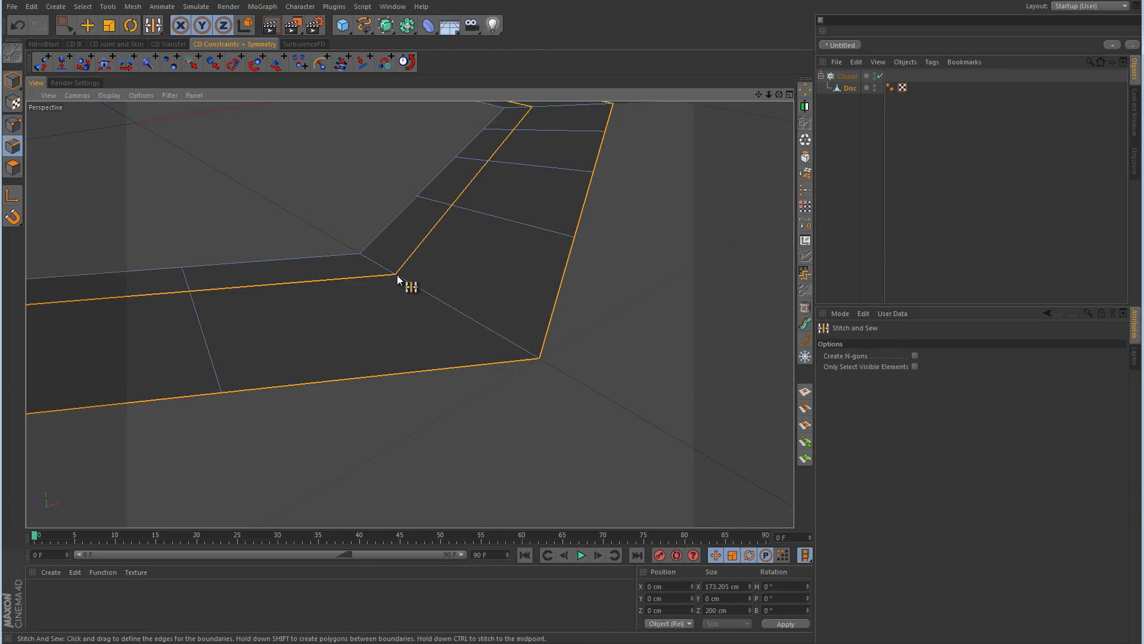
drag(397, 278, 545, 366)
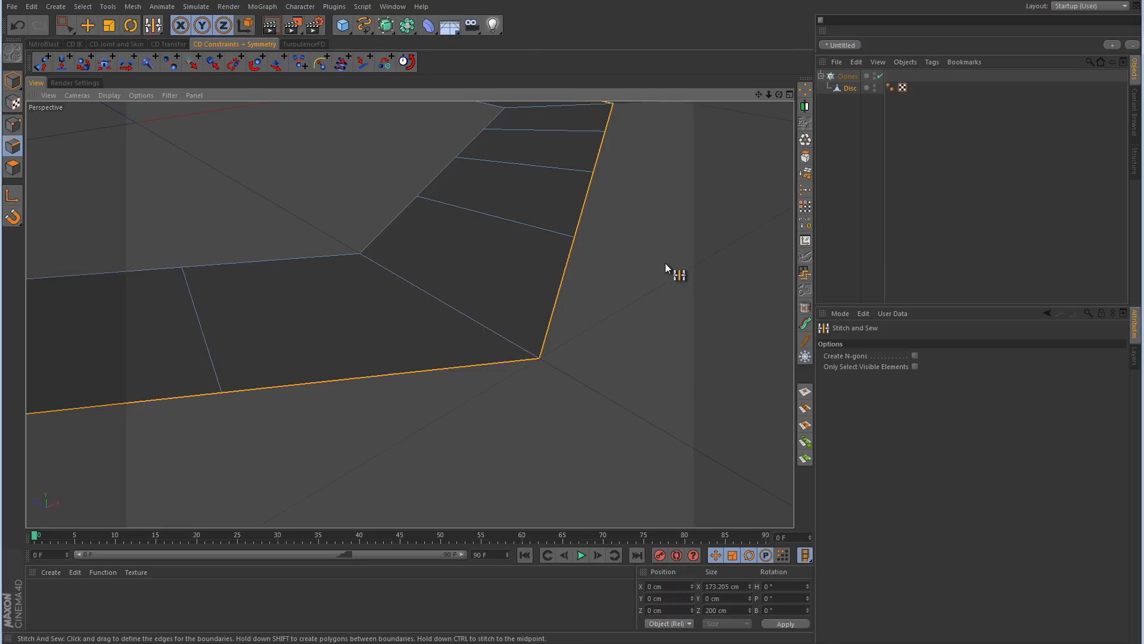
Step: Activate Live Selection and clear the edge selection on the first hexagon in the Top view
alt+right_drag(519, 292, 435, 321)
middle_click(558, 229)
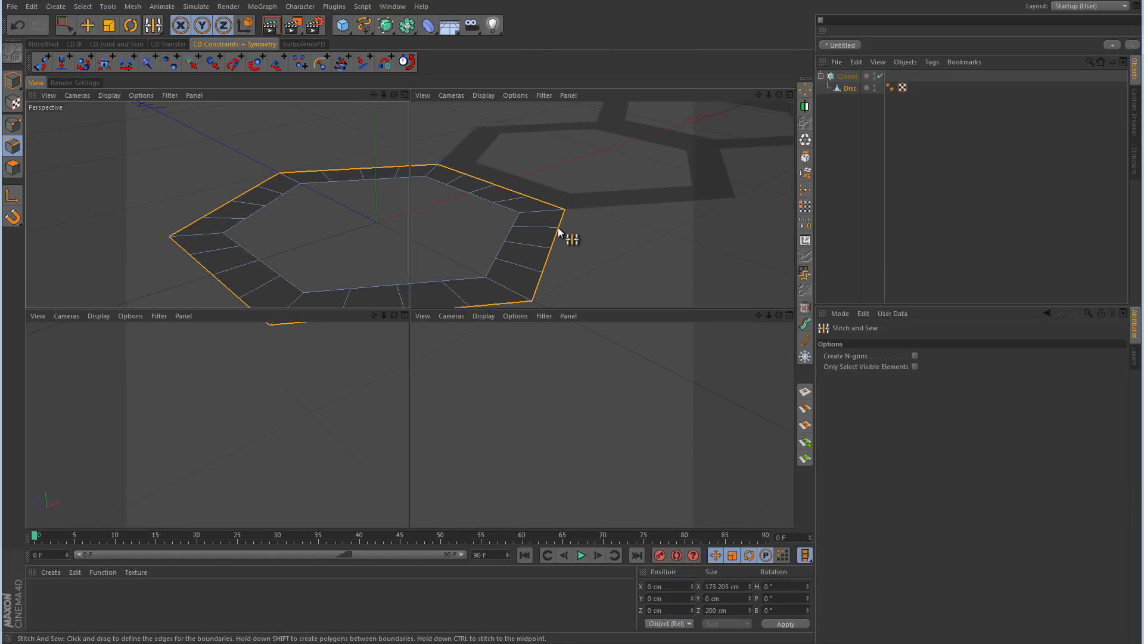
scroll(559, 229, up, 5)
middle_click(572, 238)
click(69, 31)
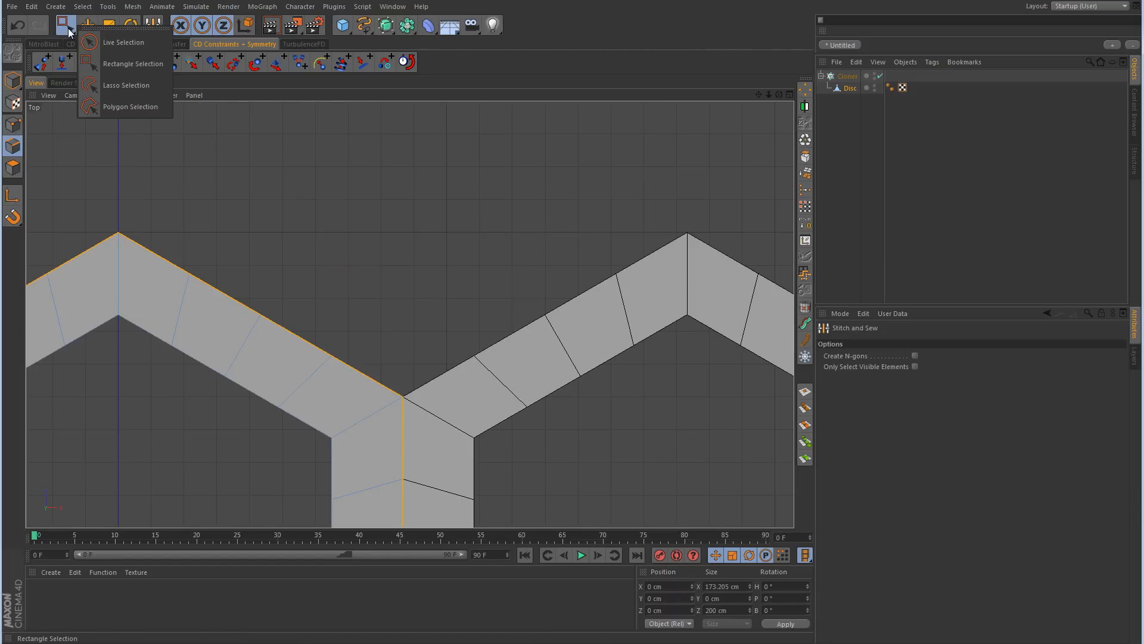
click(98, 43)
scroll(414, 337, down, 4)
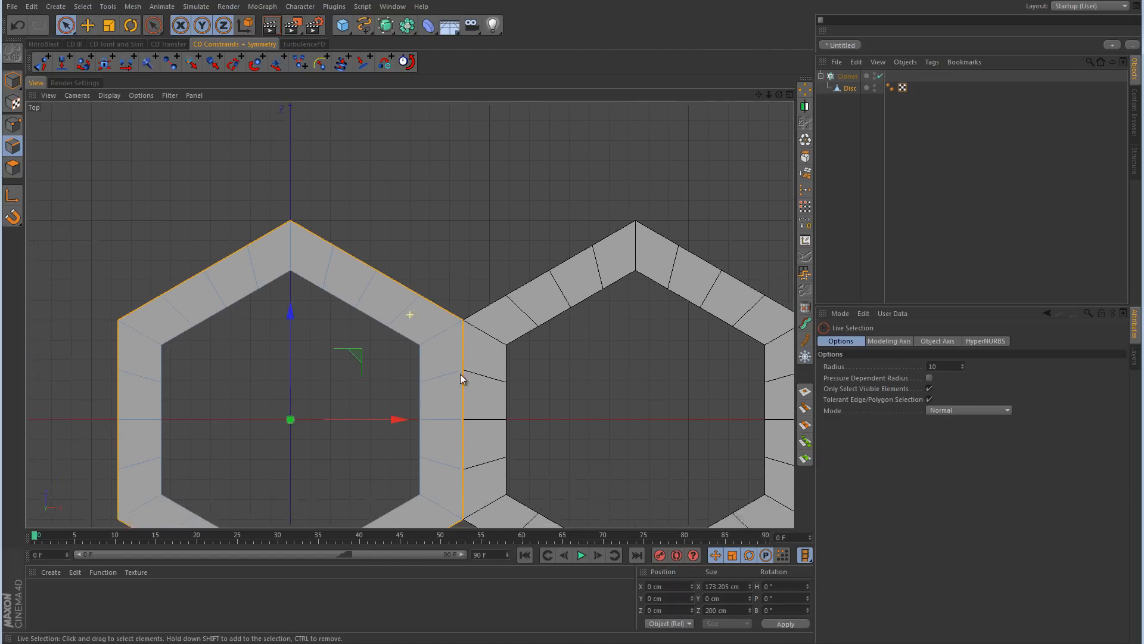
alt+middle_drag(460, 373, 503, 310)
click(324, 292)
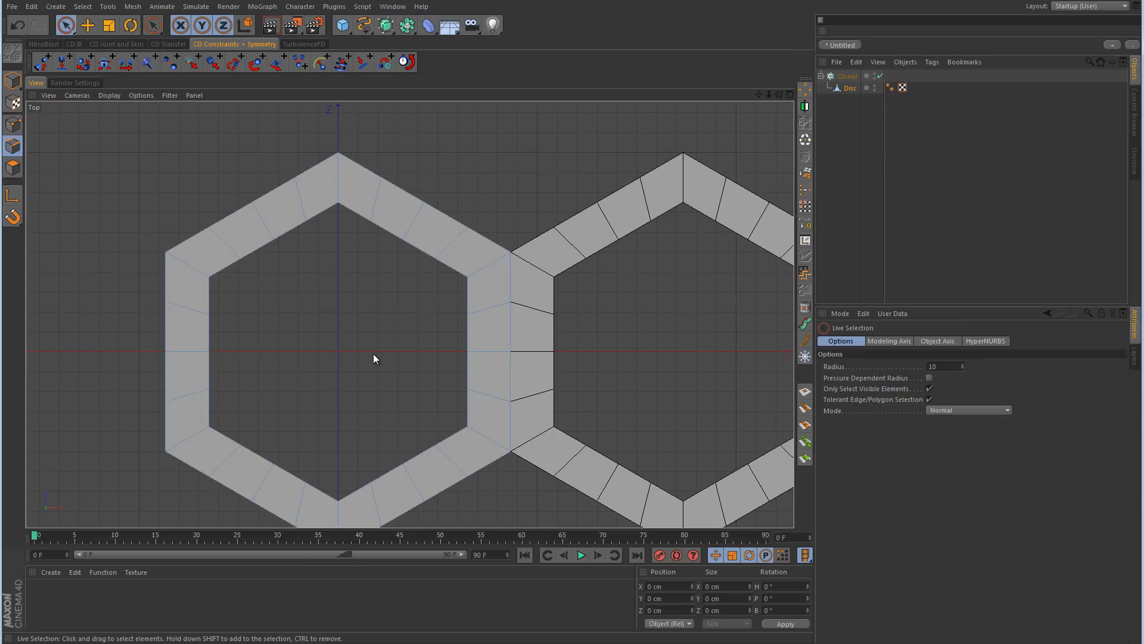
alt+middle_drag(374, 355, 397, 312)
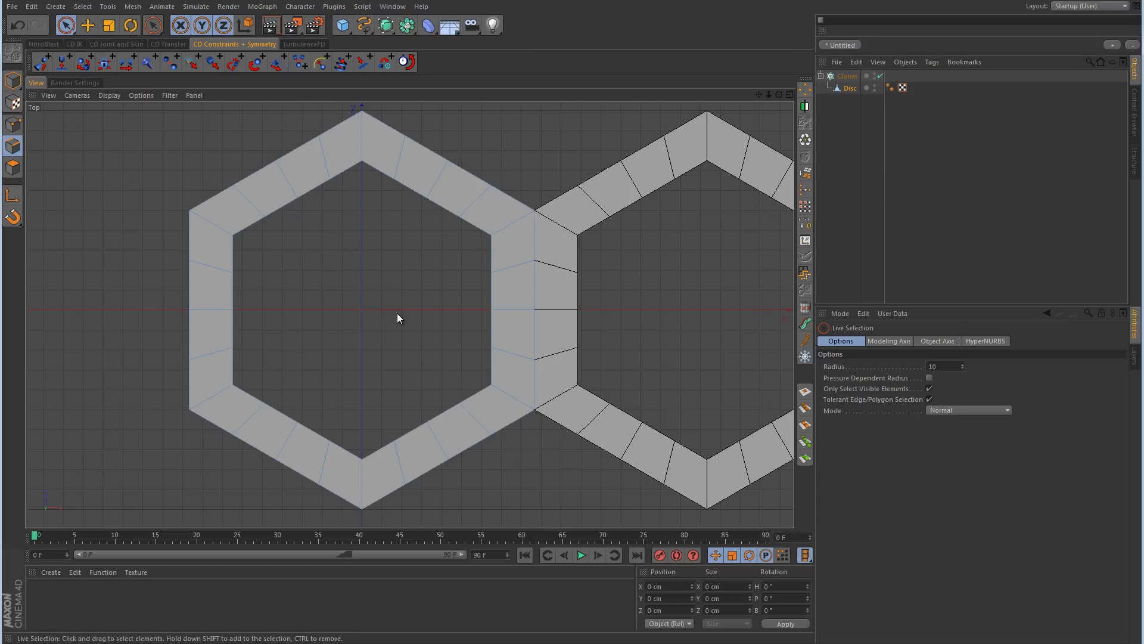
click(199, 216)
click(209, 398)
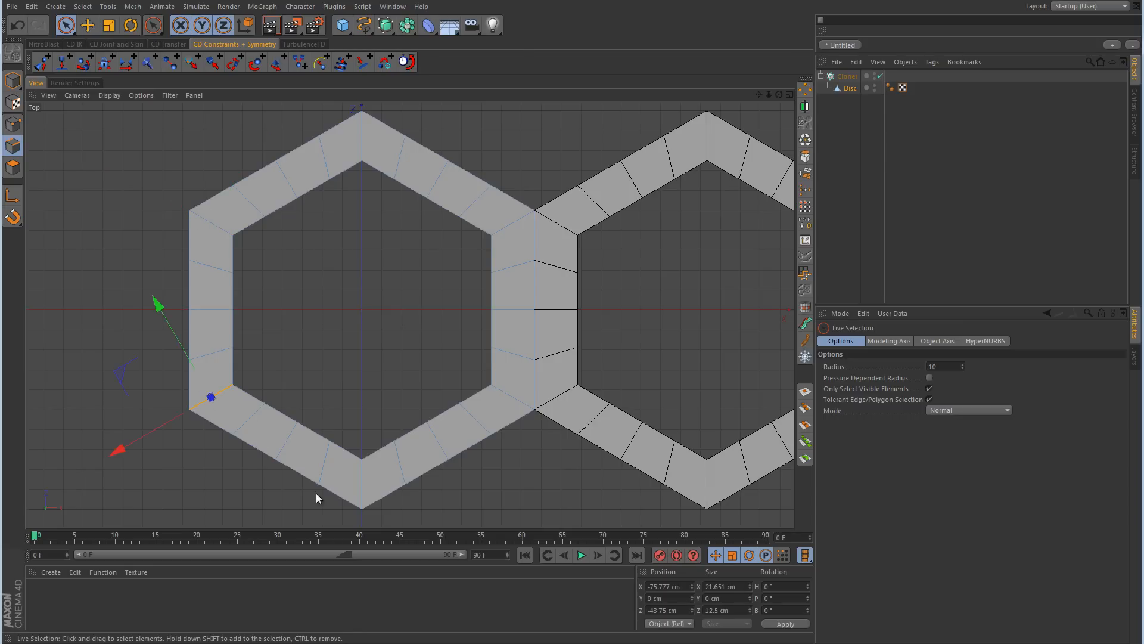
click(361, 478)
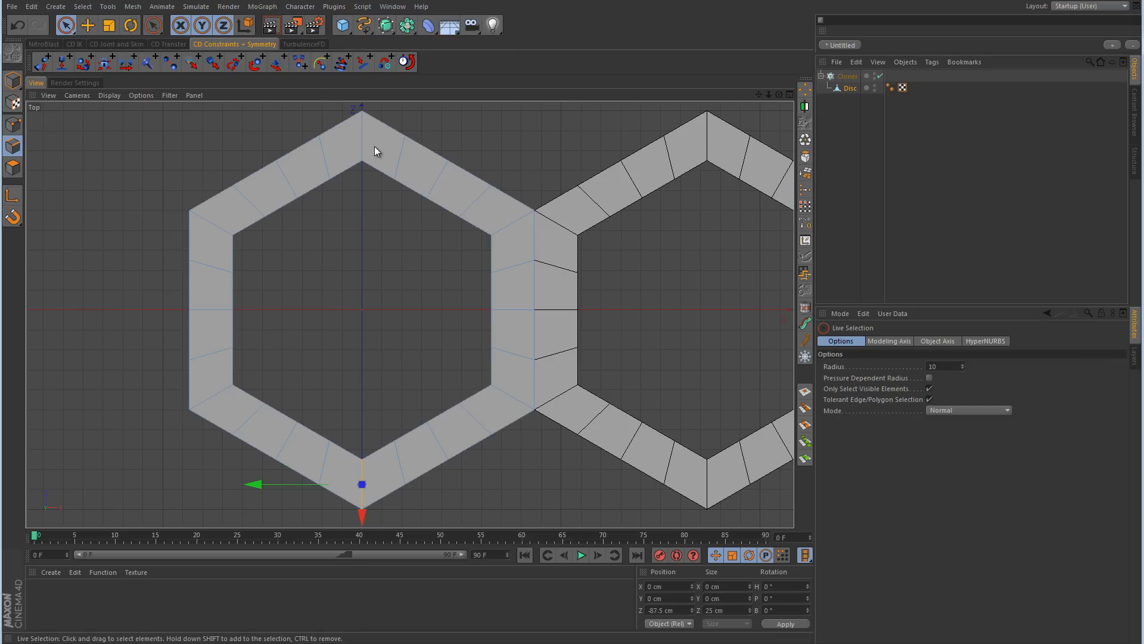
click(403, 157)
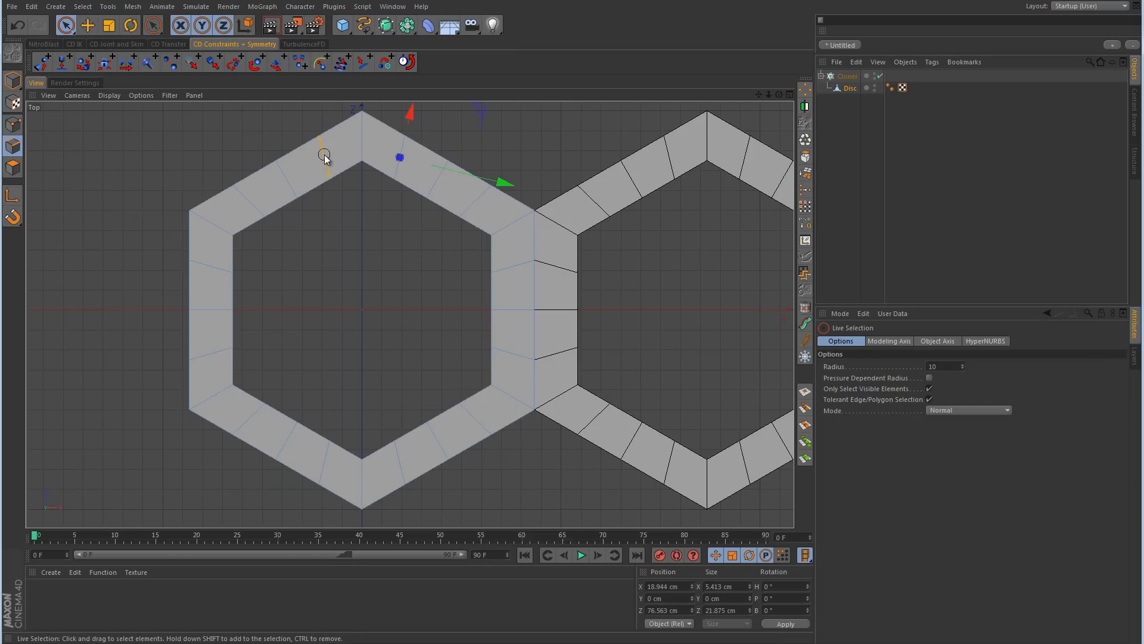
click(324, 156)
click(288, 177)
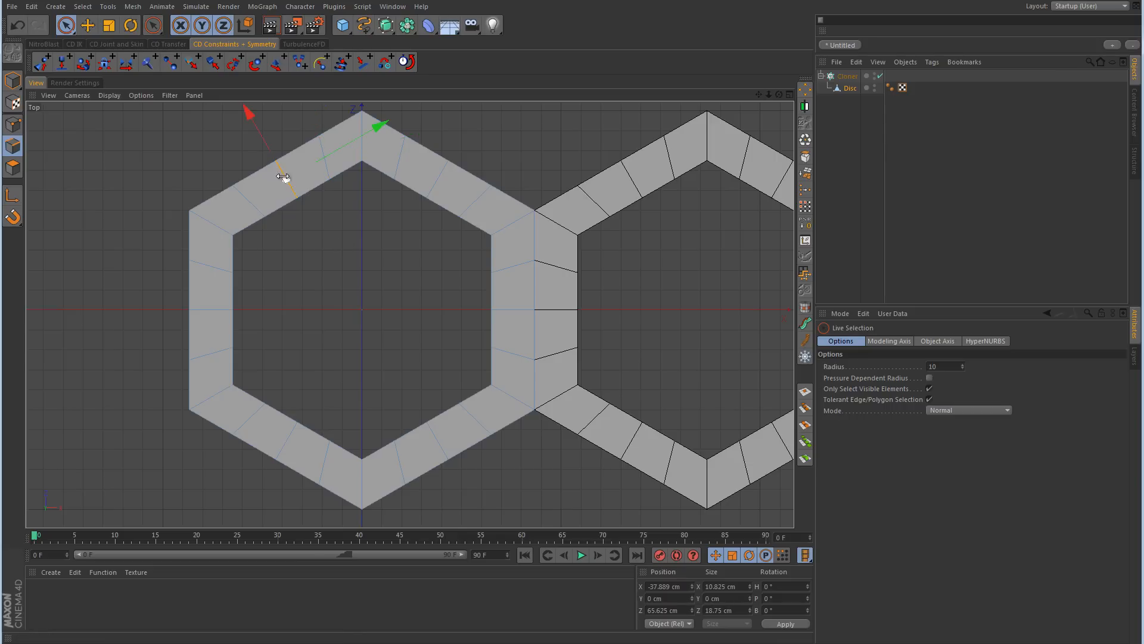
click(206, 219)
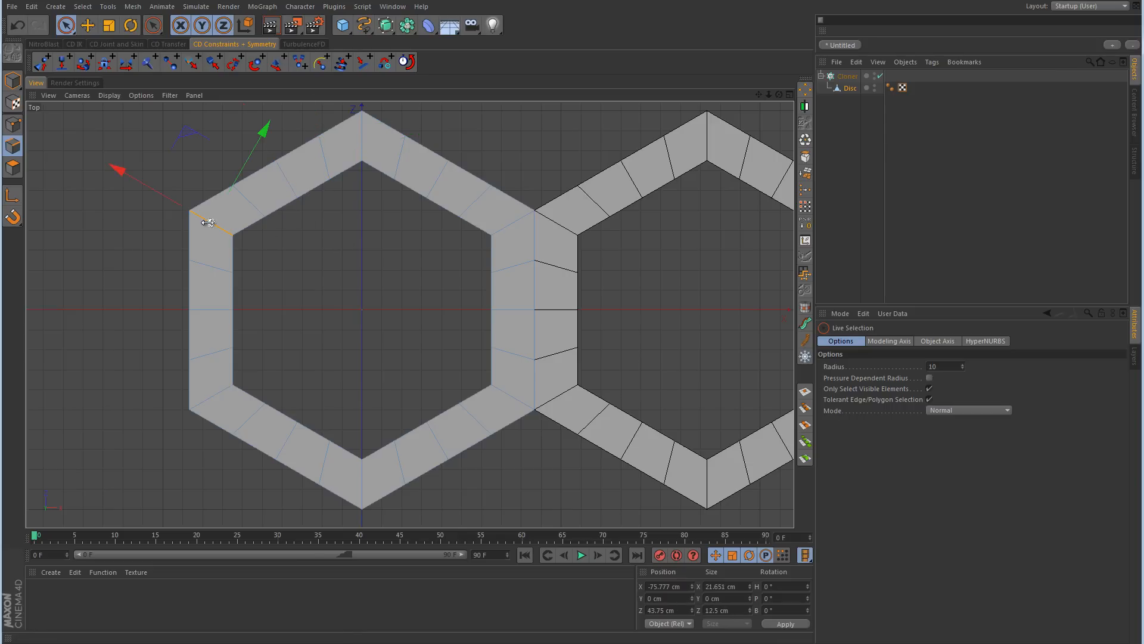
shift+click(361, 134)
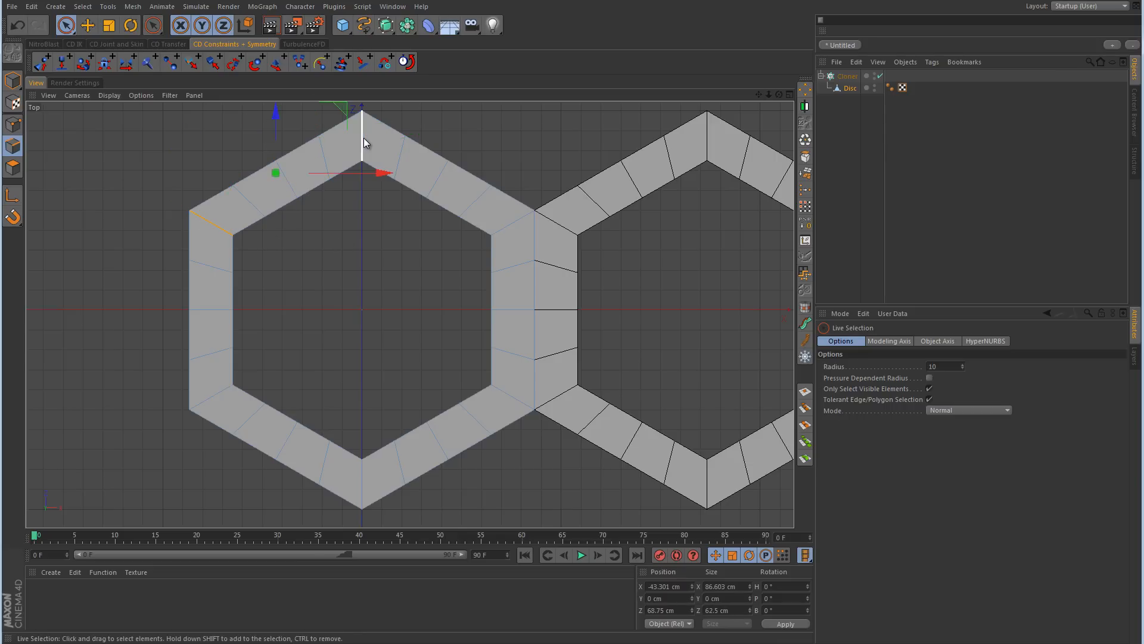
Step: Select the middle crosswise edge on each of the first hexagon's six sides and dissolve these edges
click(287, 180)
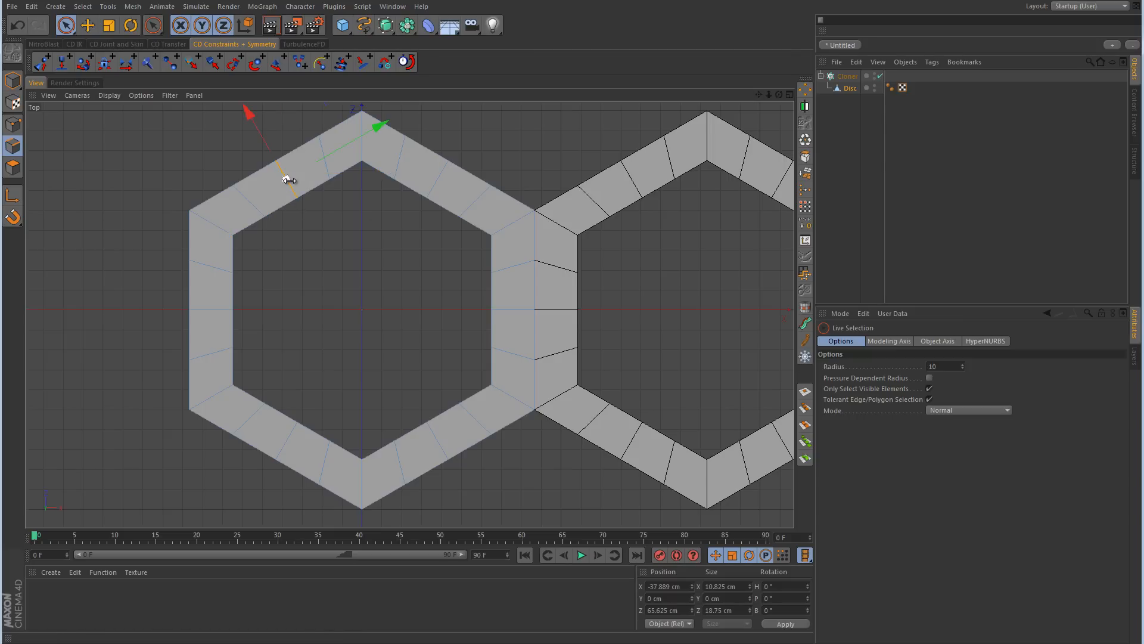
shift+click(210, 311)
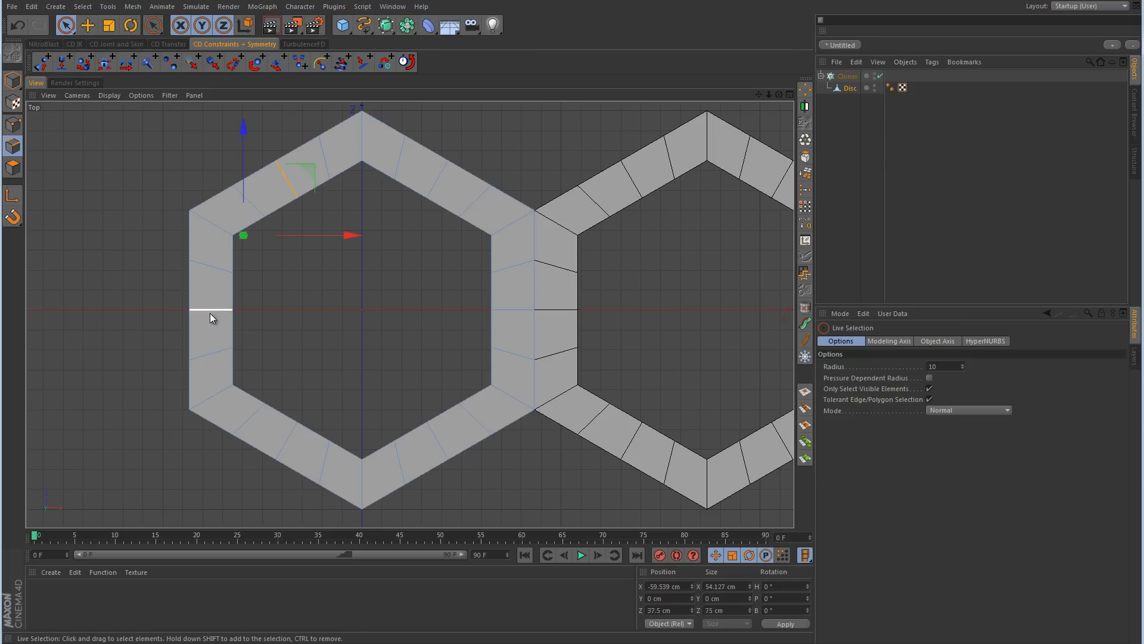
shift+click(287, 440)
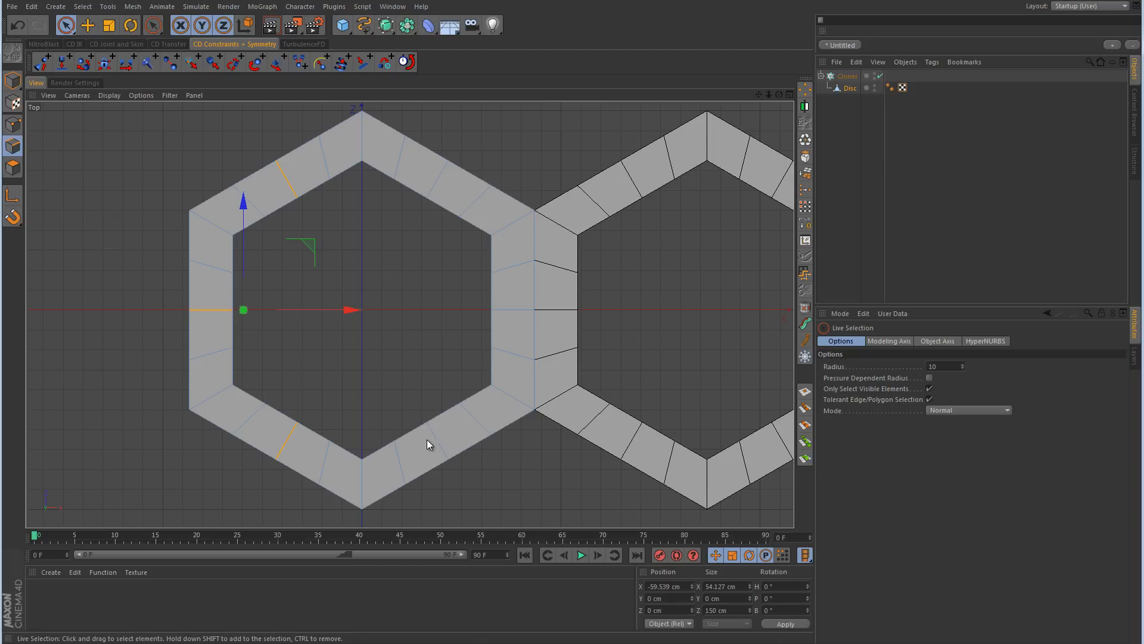
shift+click(437, 443)
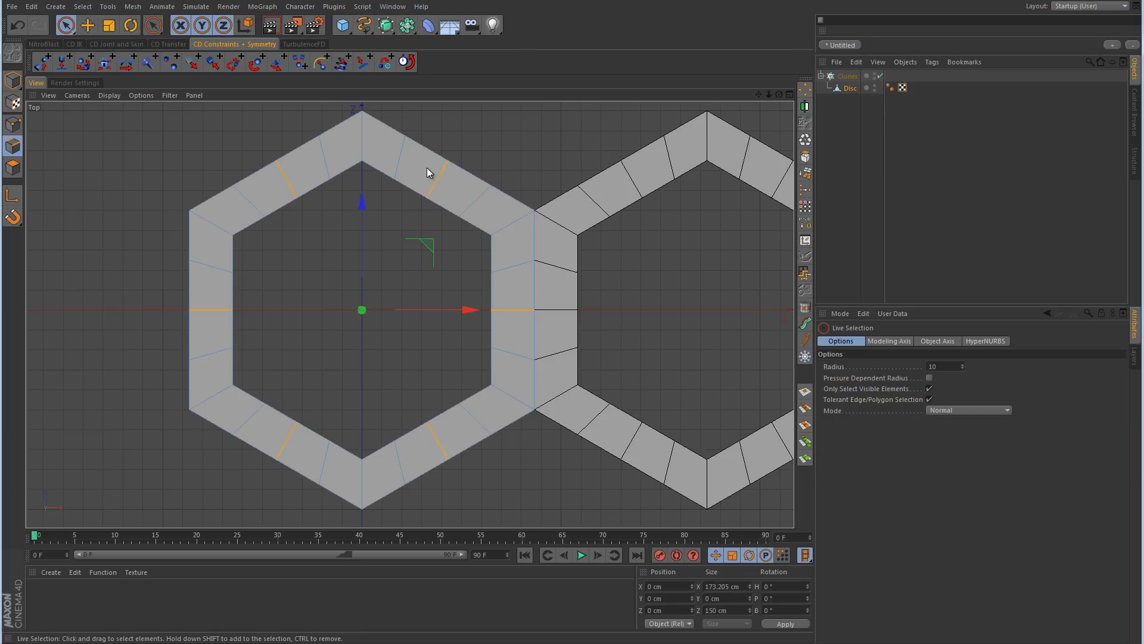
right_click(498, 145)
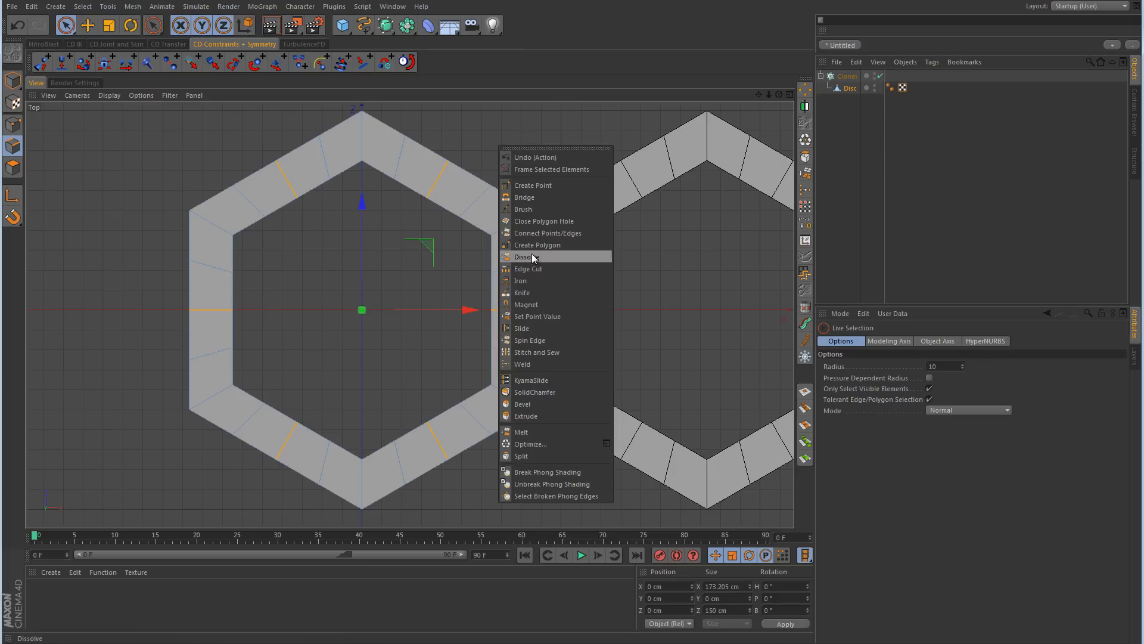
click(532, 256)
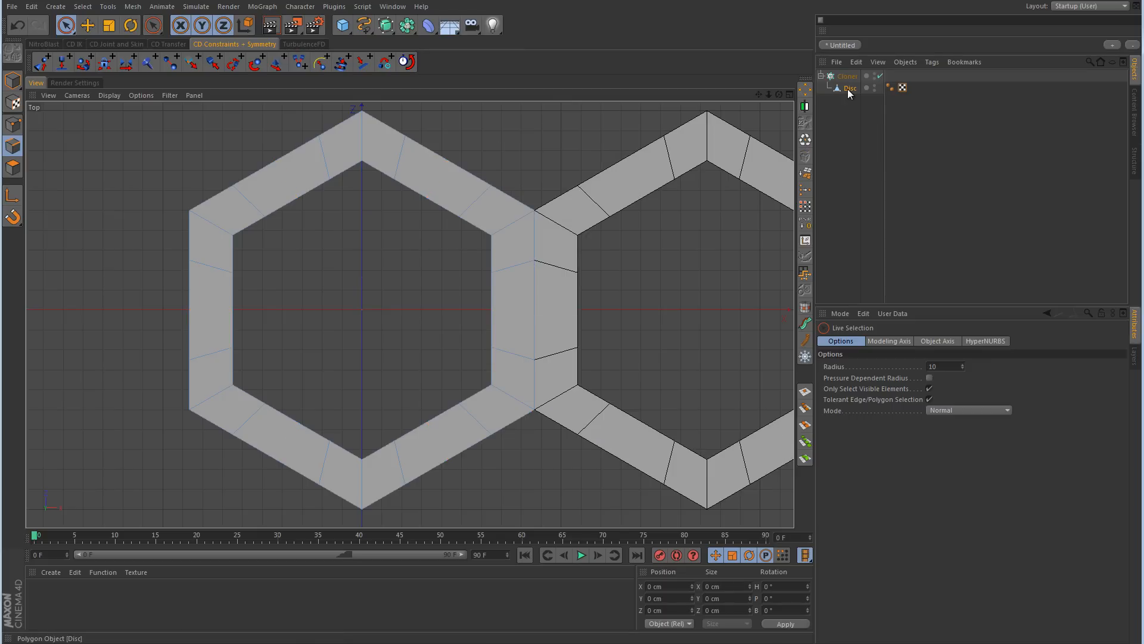
Step: Try a HyperNURBS as the Disc's parent inside the Cloner, inspect the rings in the Perspective view, and undo it
drag(386, 25, 429, 37)
middle_click(471, 199)
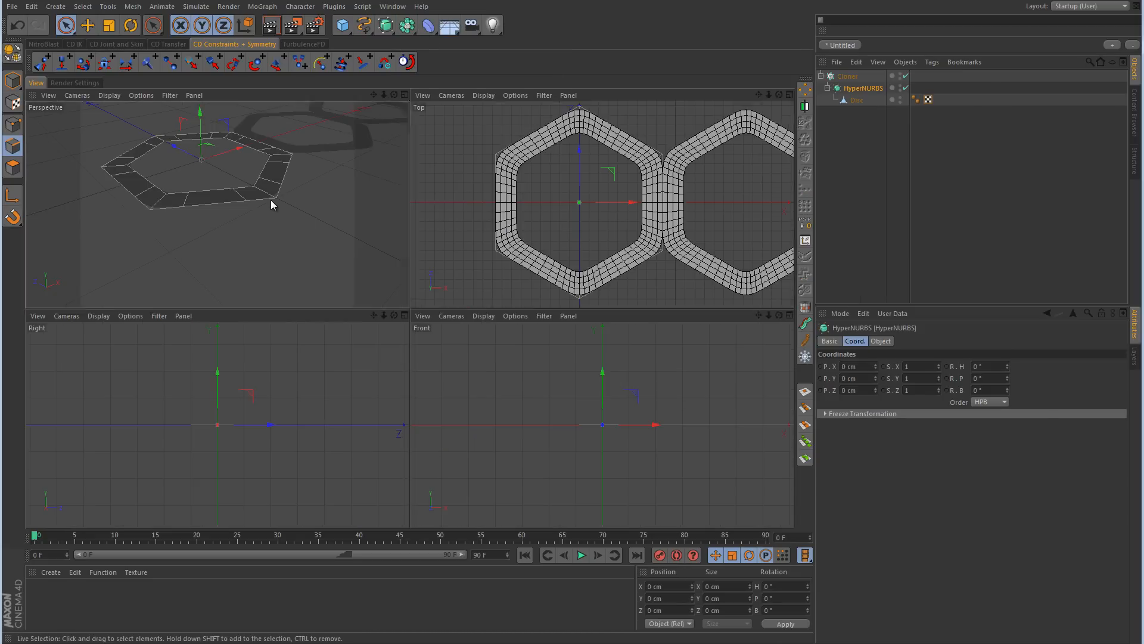
middle_click(270, 200)
click(993, 201)
alt+right_drag(551, 230, 510, 230)
alt+middle_drag(566, 194, 556, 251)
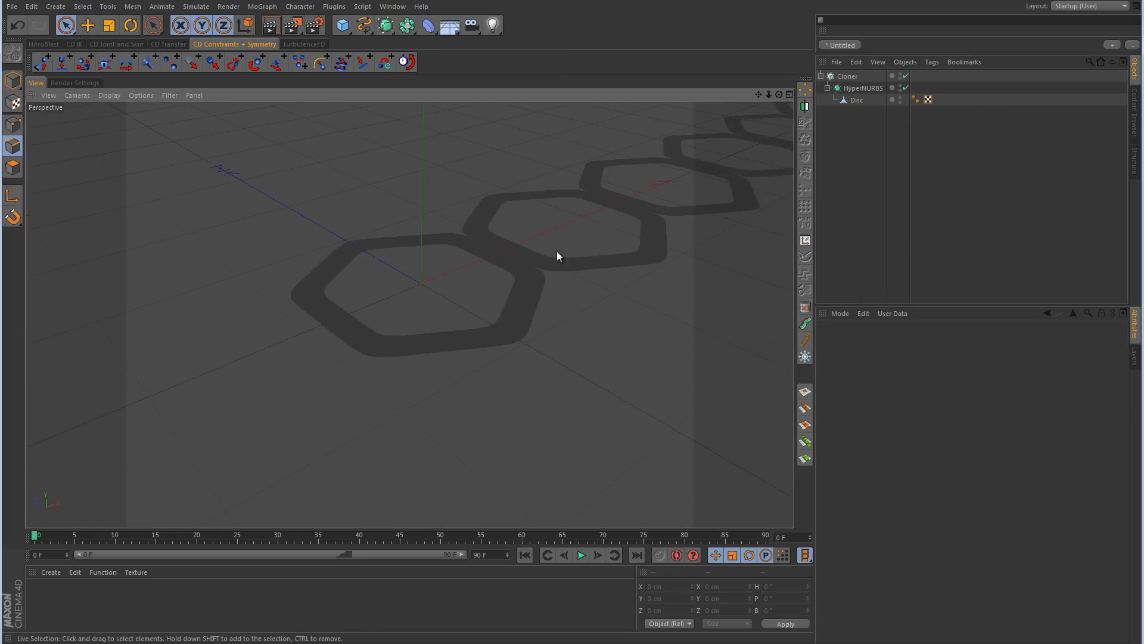
alt+drag(557, 251, 557, 312)
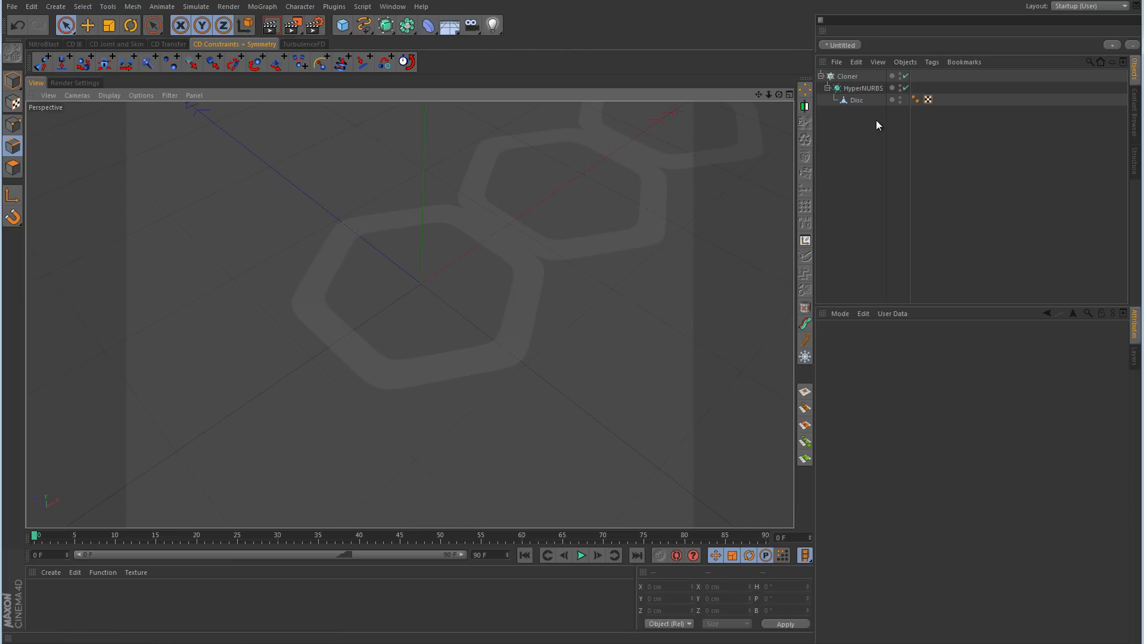
key(ctrl+z)
Step: Select the Disc's inner edge loop and extrude it straight down about 29.5 cm to form the inner walls
click(850, 88)
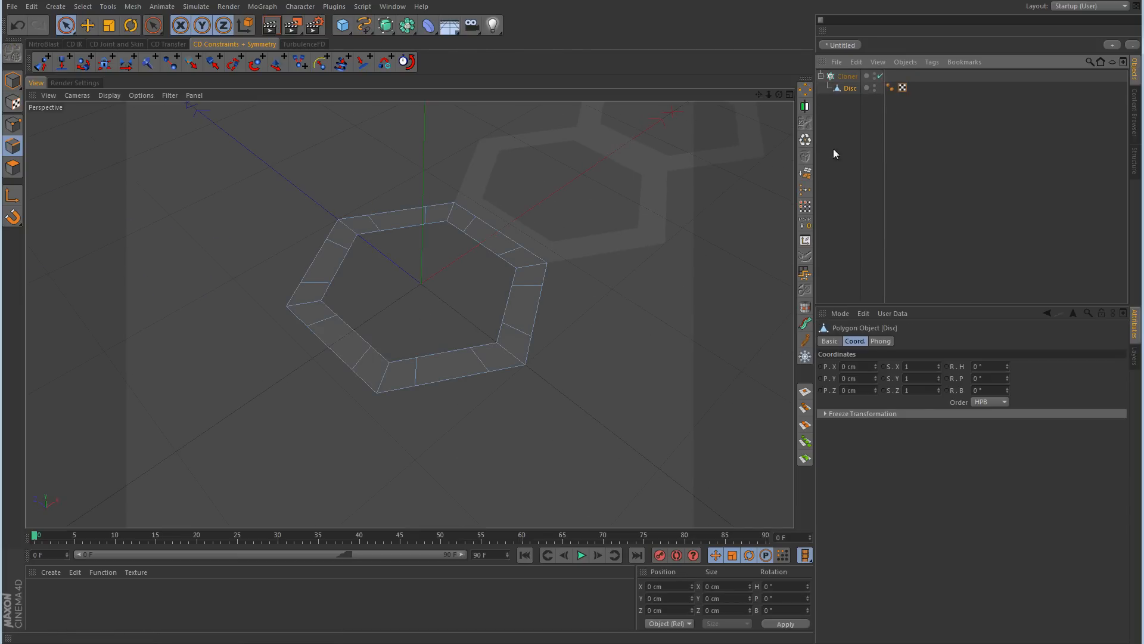
scroll(520, 272, up, 4)
alt+drag(526, 272, 568, 244)
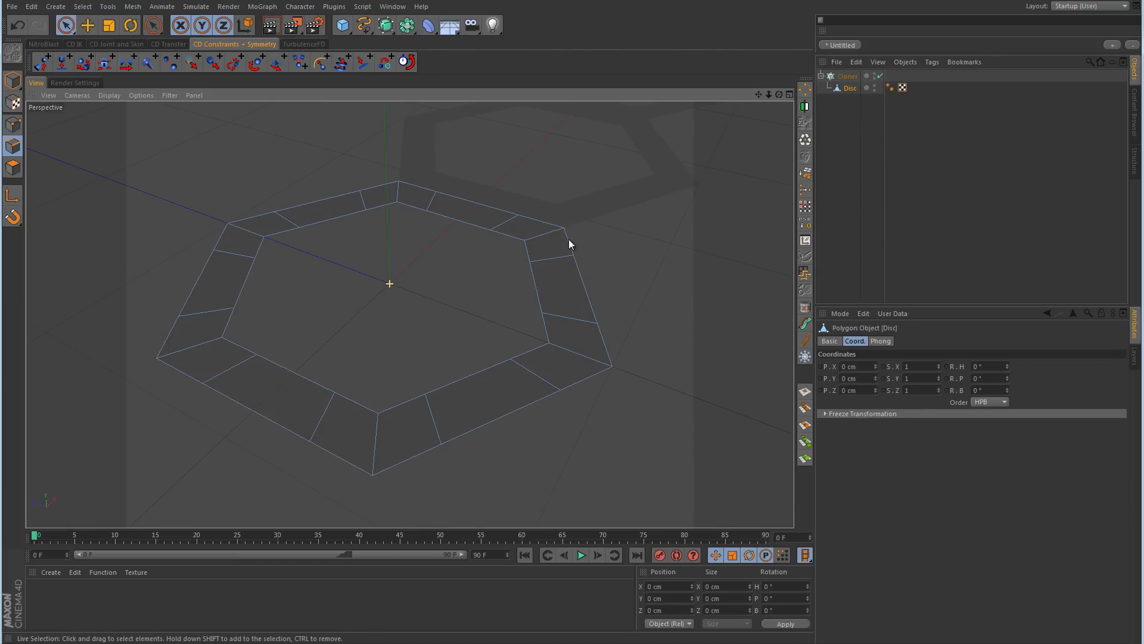
key(u)
key(l)
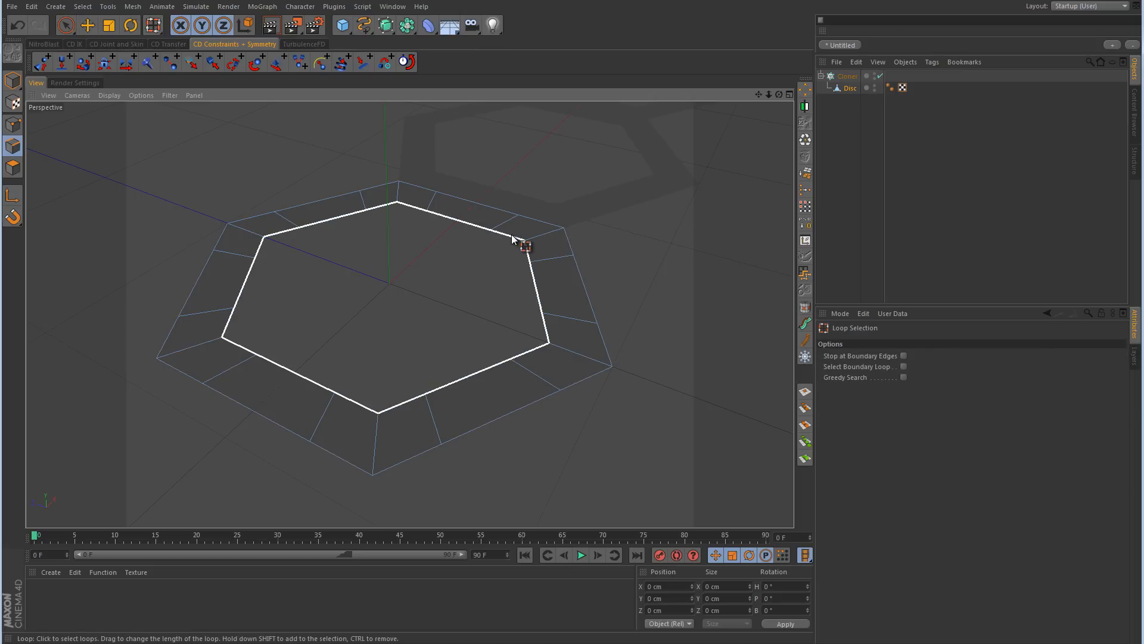
click(514, 239)
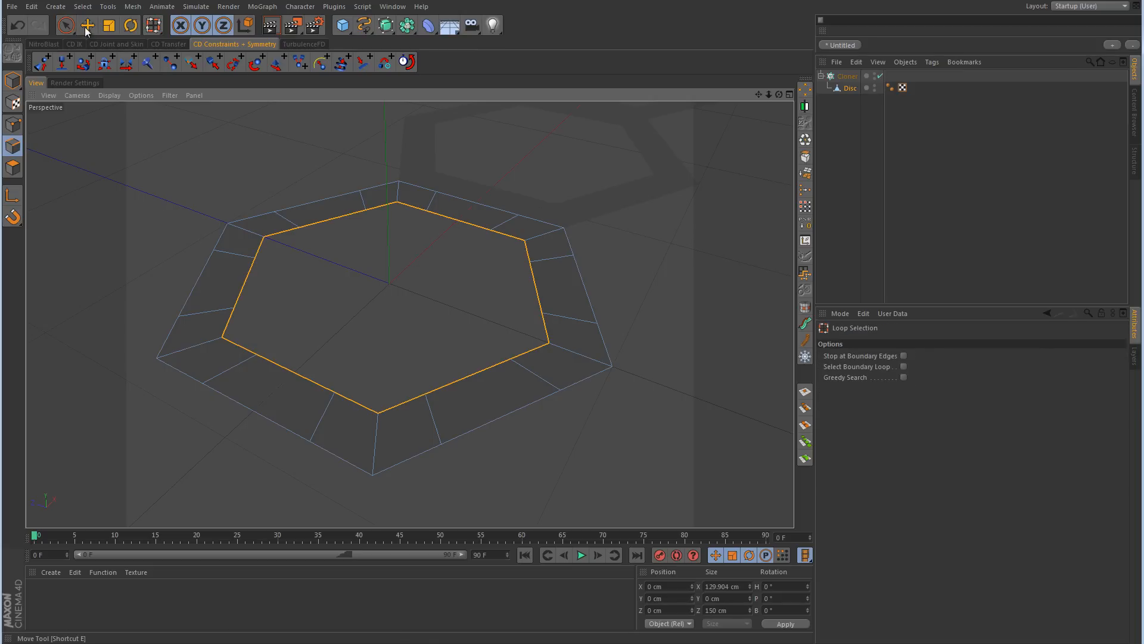
click(87, 27)
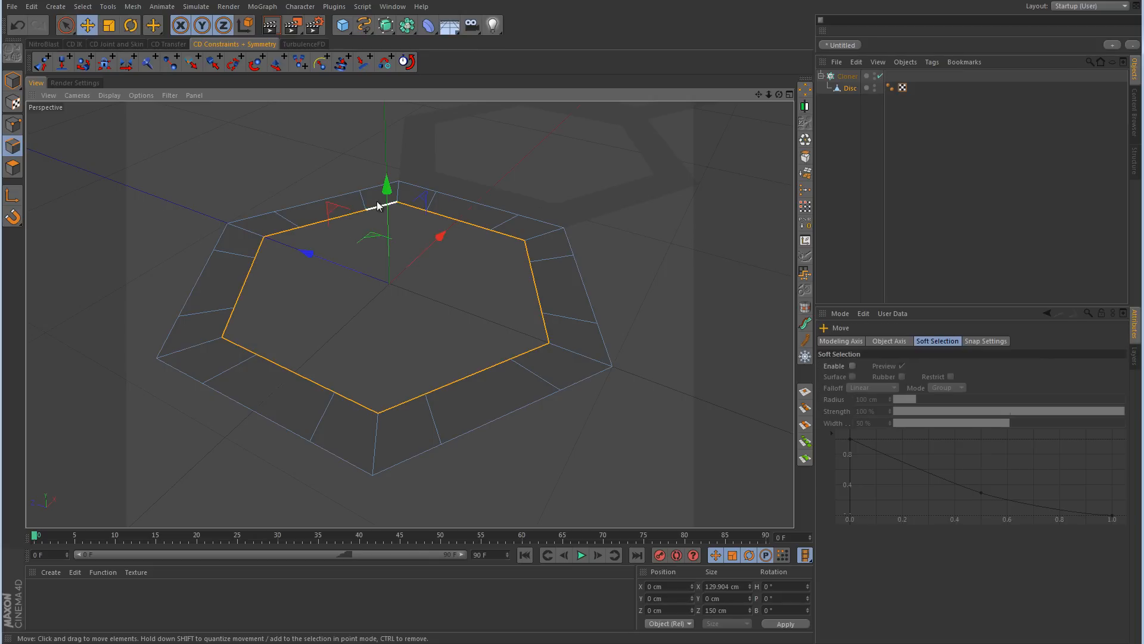
drag(388, 189, 388, 247)
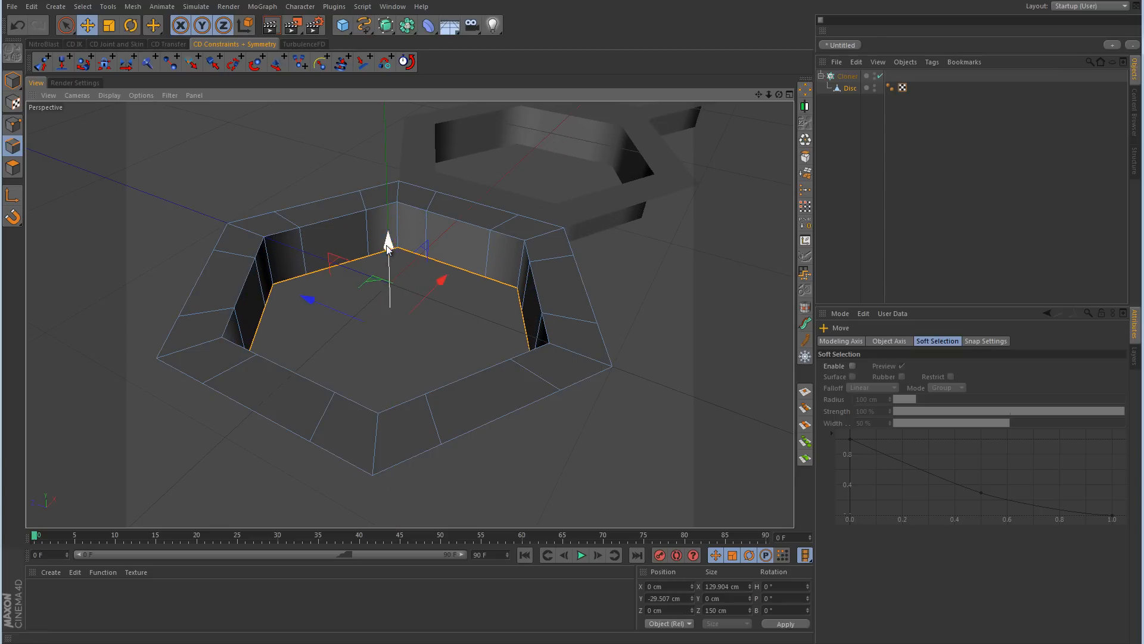
Step: Clear the edge selection and cut around the inner wall just below its upper rim with the Knife in Loop mode
click(650, 239)
right_click(649, 239)
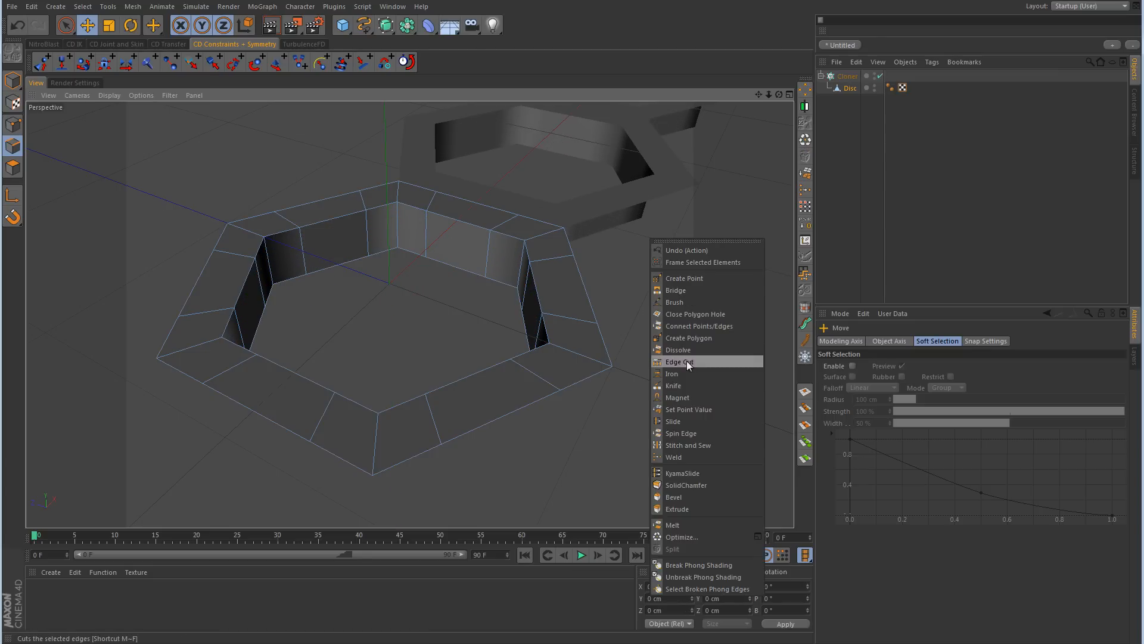
click(674, 385)
click(865, 366)
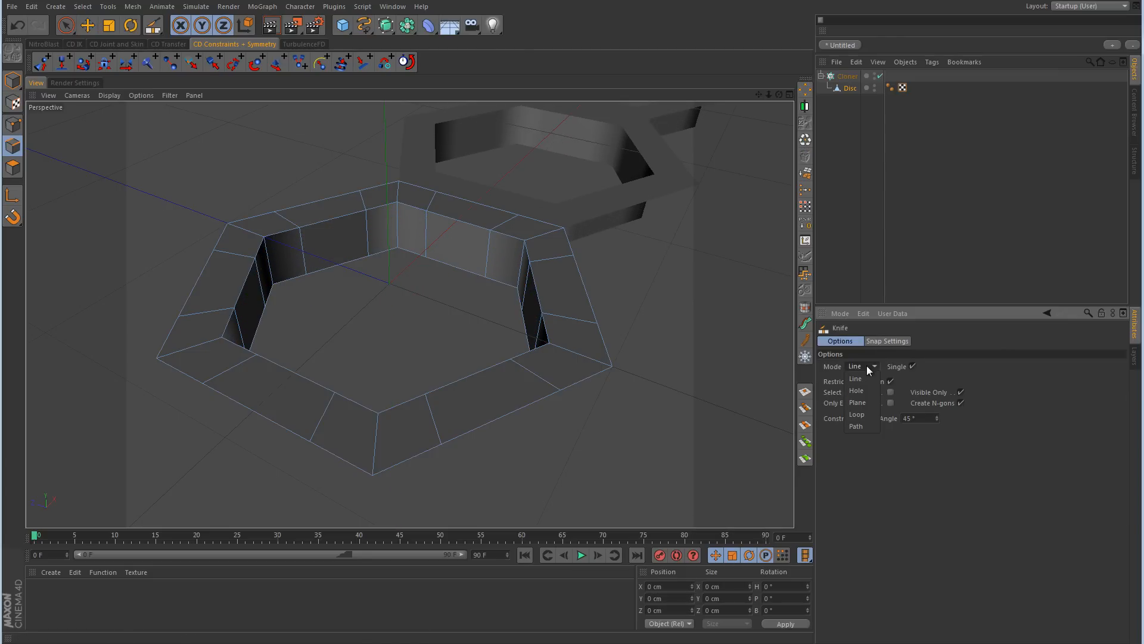
click(863, 410)
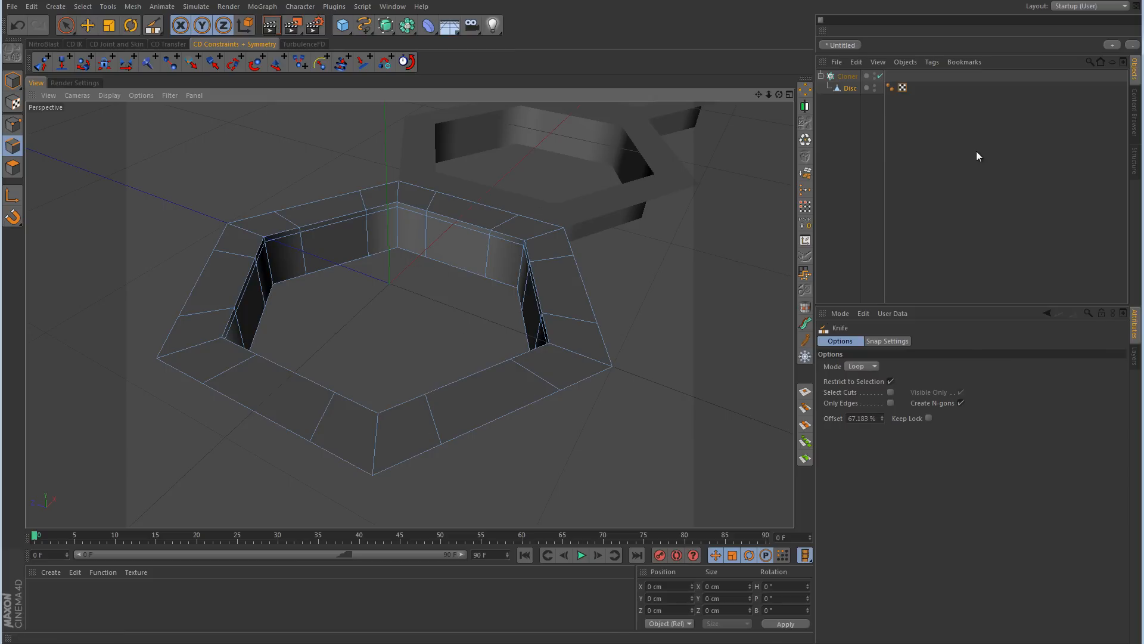
Step: Activate Model mode and the Move tool, and duplicate the Cloner with its Disc in the object hierarchy
click(13, 80)
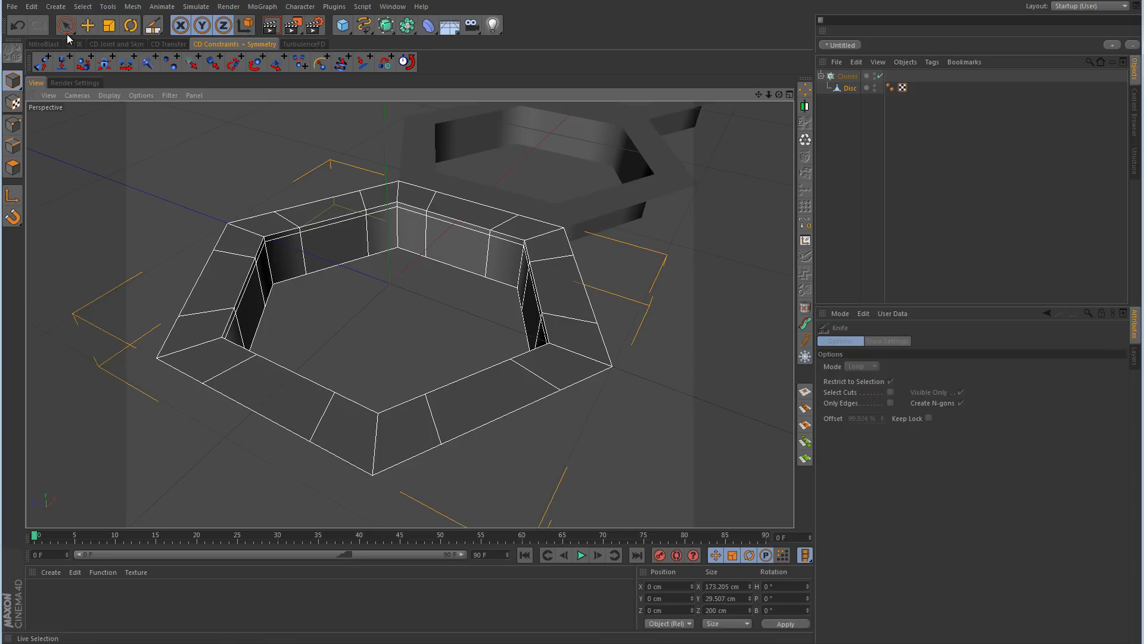
click(90, 25)
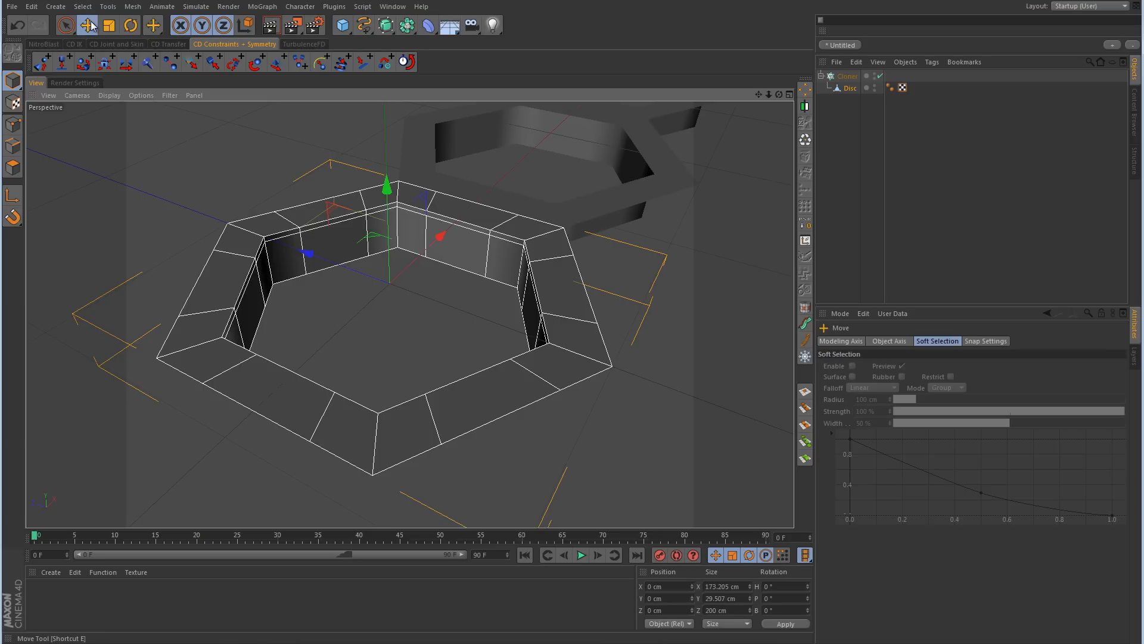
click(685, 338)
scroll(676, 338, down, 10)
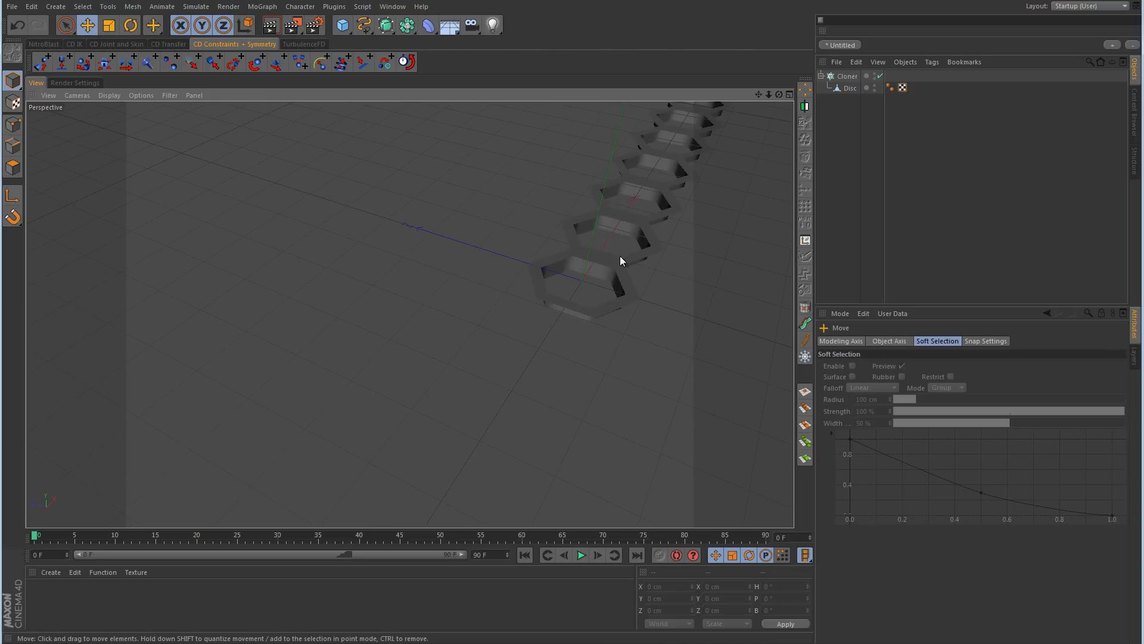
alt+drag(597, 269, 588, 241)
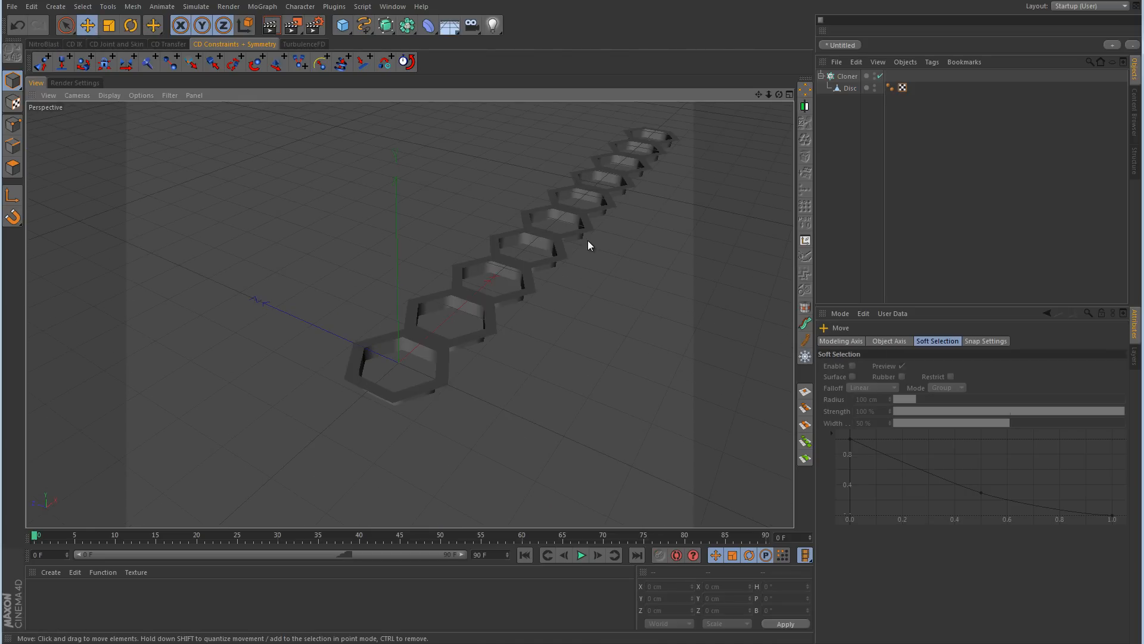
click(632, 316)
click(848, 77)
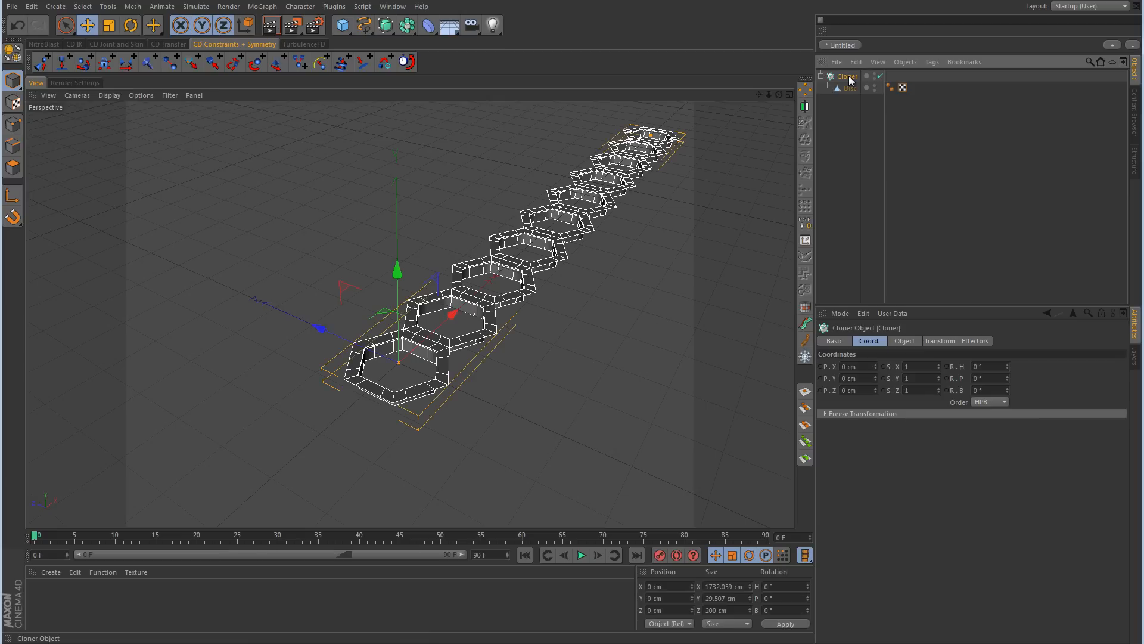
ctrl+drag(849, 77, 845, 126)
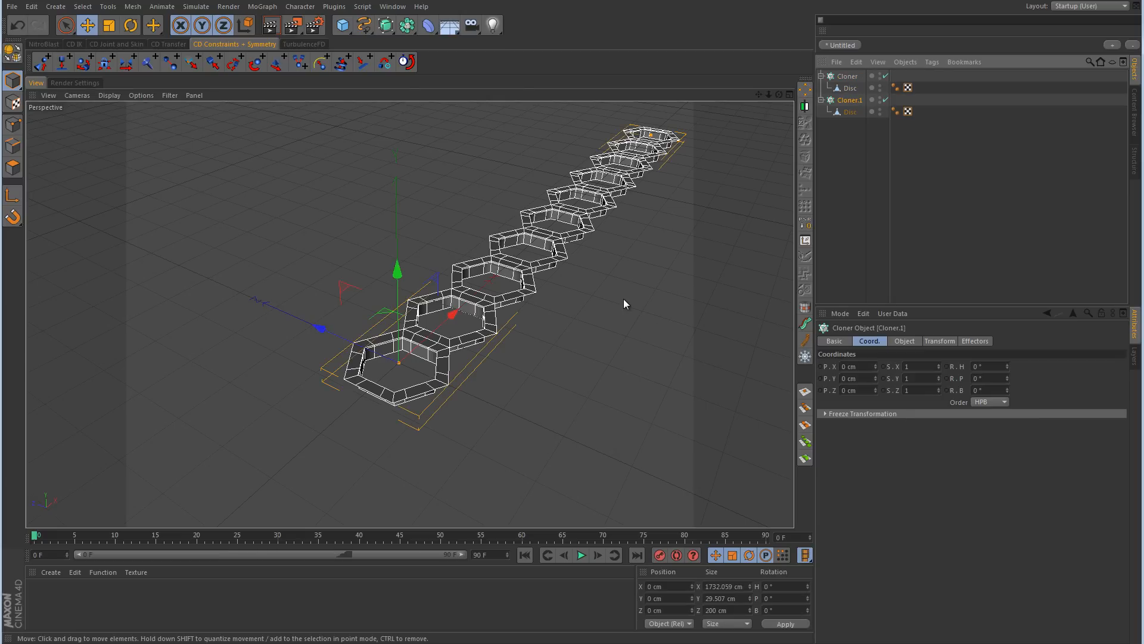
Step: Try to move the copied Cloner freehand in the Top view to about X 86.16 cm, Z 149.58 cm, and undo the move
middle_click(596, 266)
middle_click(587, 257)
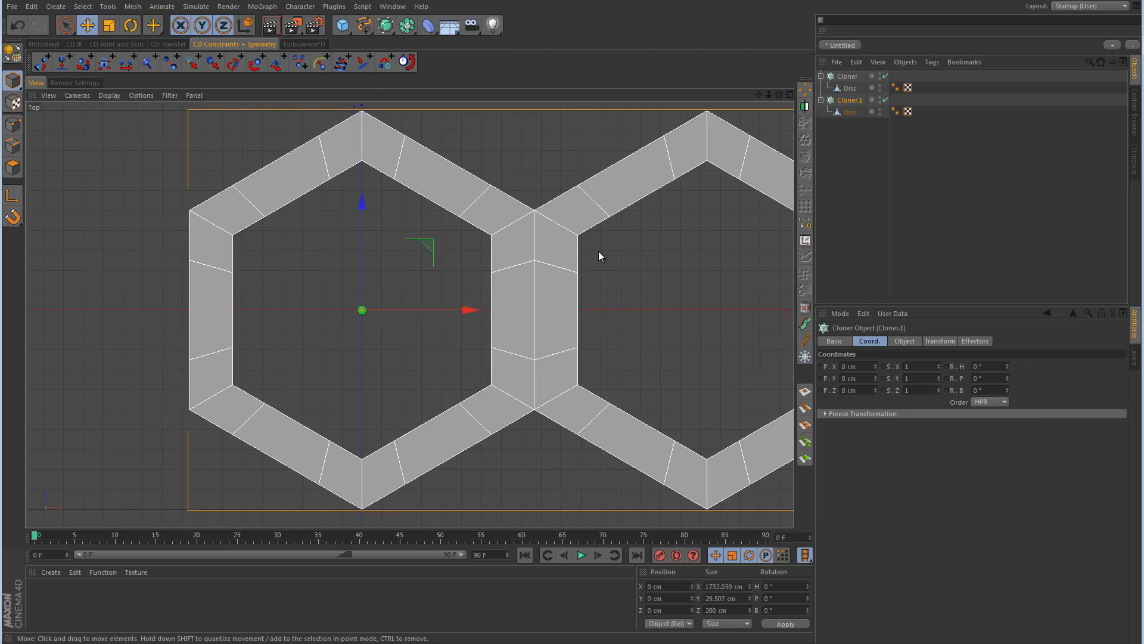
alt+middle_drag(612, 239, 511, 341)
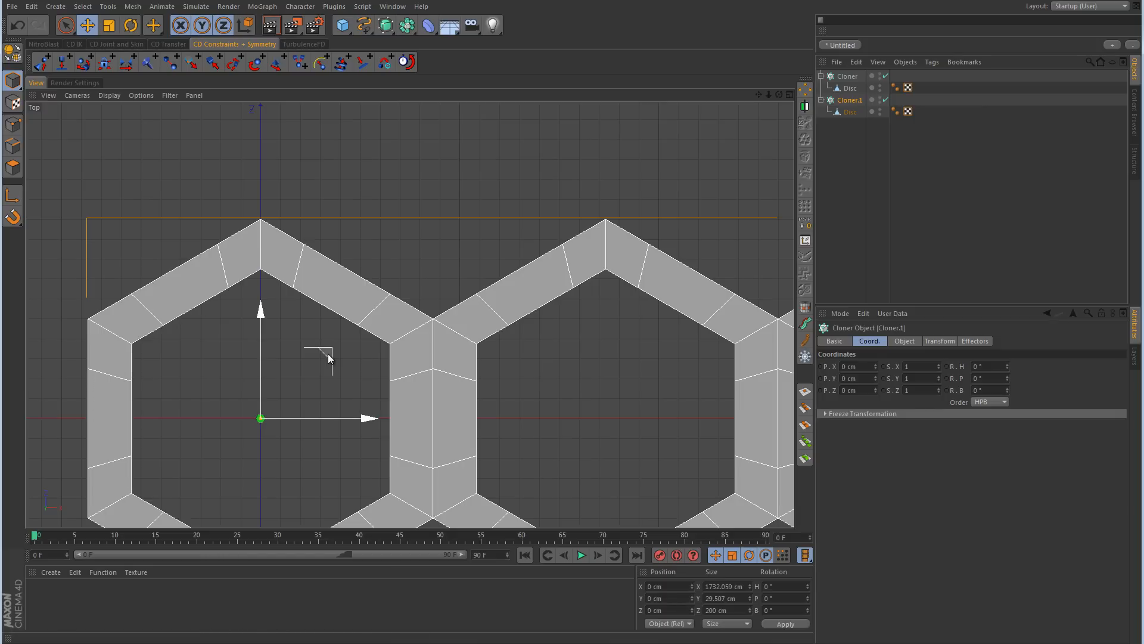
drag(328, 353, 571, 329)
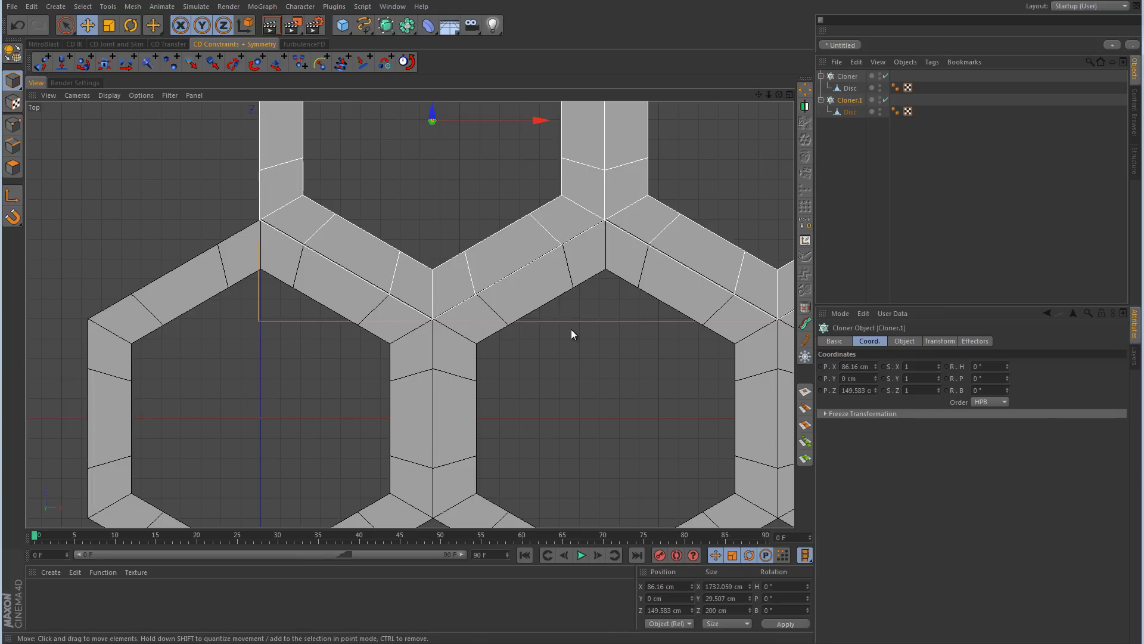
key(ctrl+z)
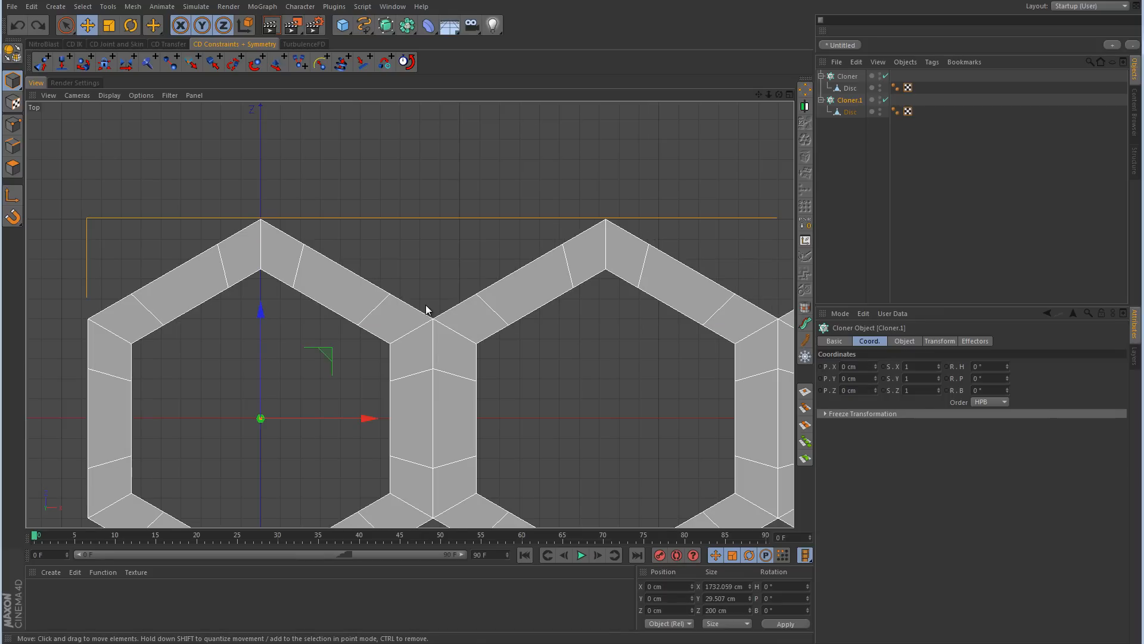
Step: Set the copied Cloner's X position to 86.603 cm, half the spacing between hexagons
click(849, 367)
right_click(849, 368)
click(863, 400)
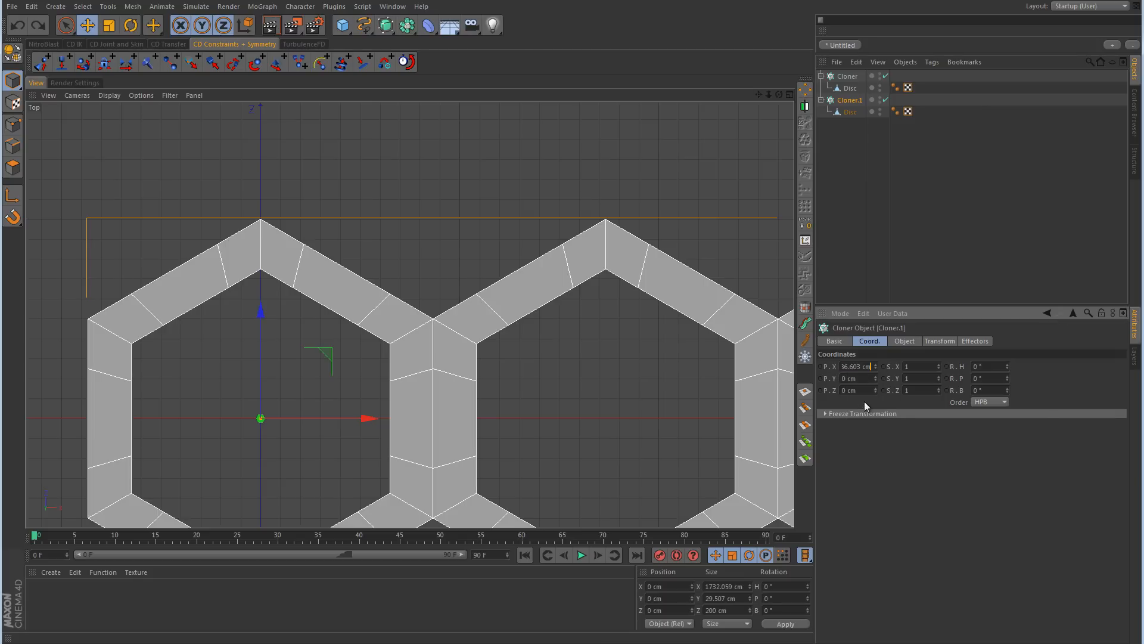
key(Return)
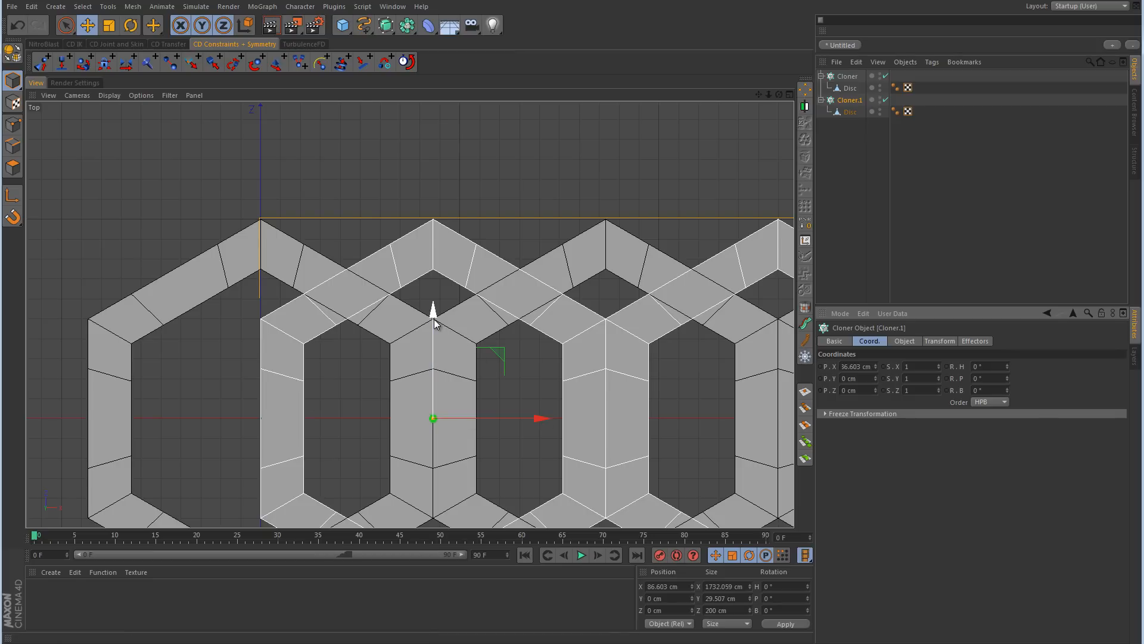
Step: Move the copied Cloner along Z in the Top view to meet the first row, and set its Z position to exactly 150 cm
drag(434, 311, 573, 331)
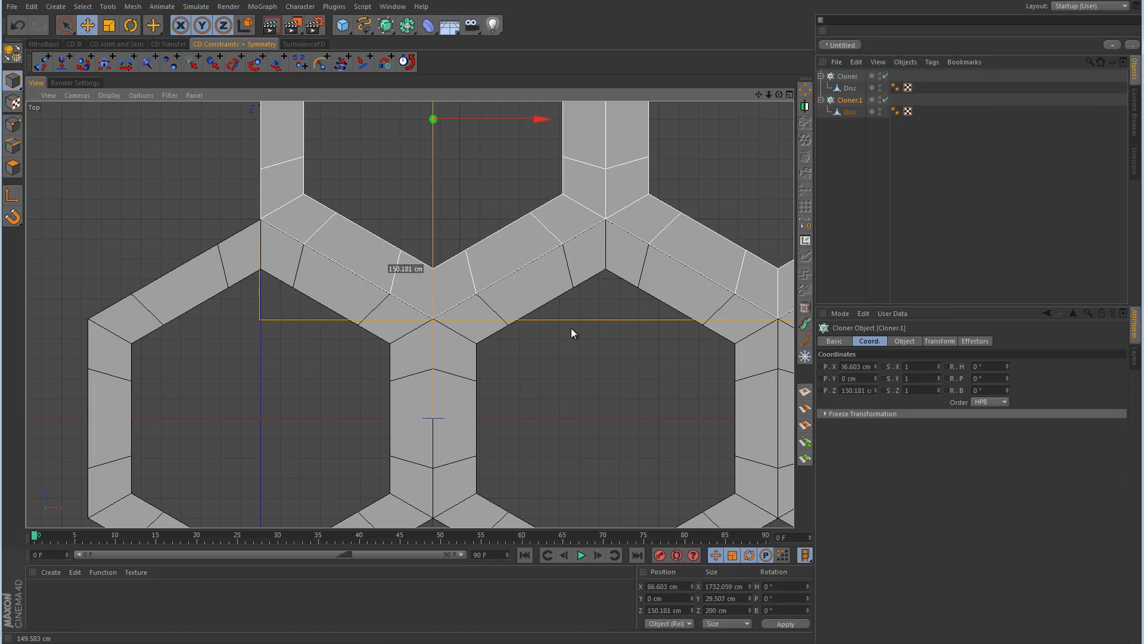
drag(571, 328, 571, 327)
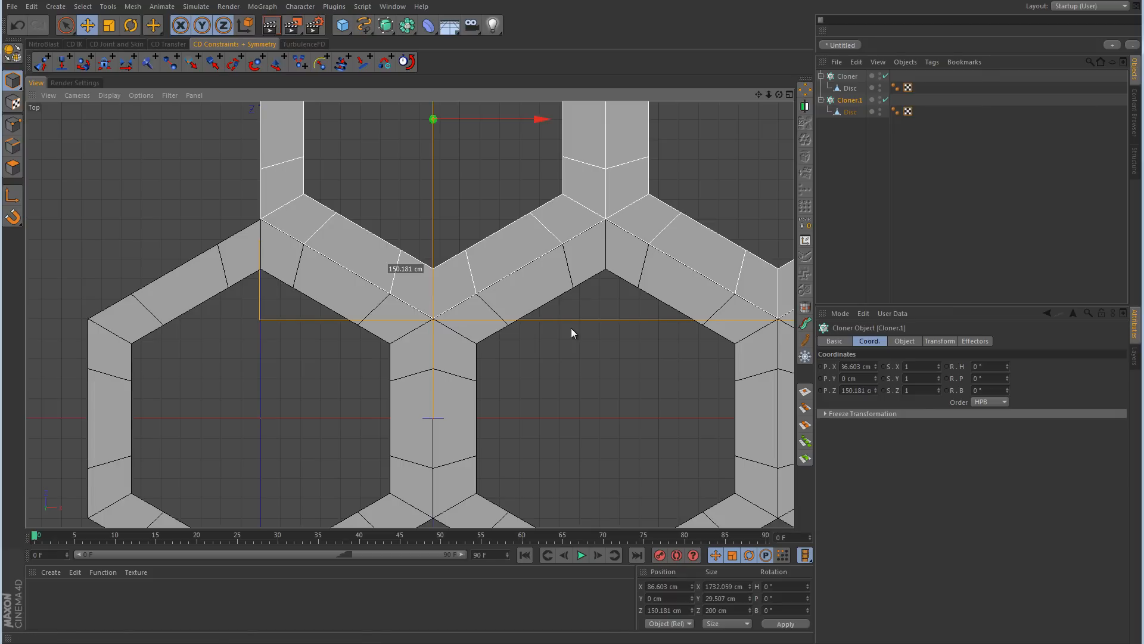
click(861, 391)
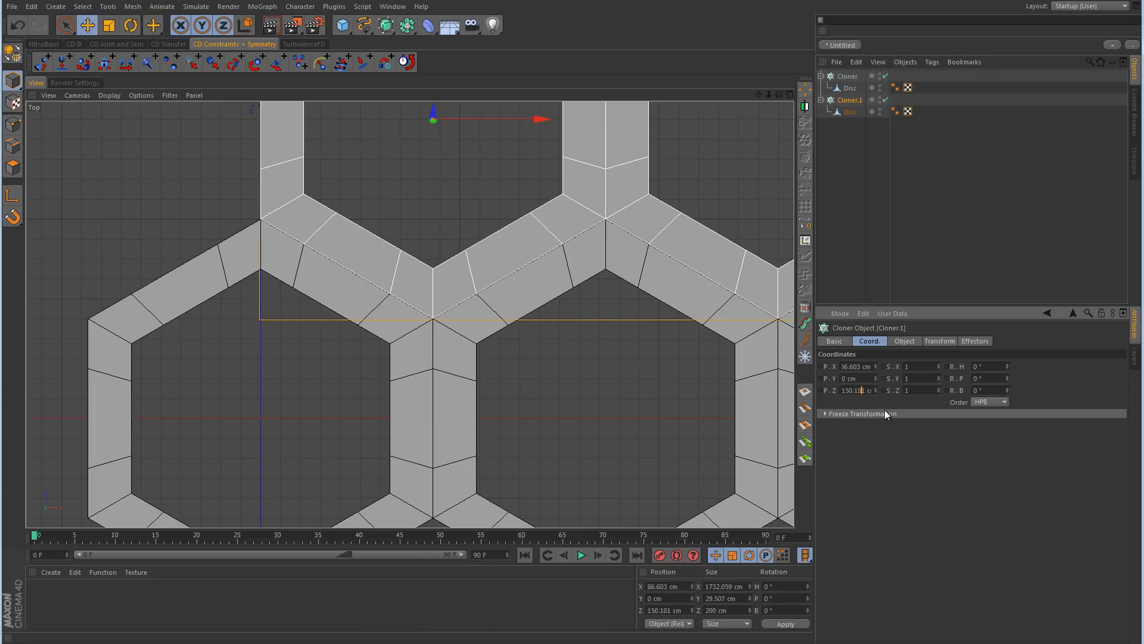
key(Right)
key(BackSpace)
key(BackSpace)
key(BackSpace)
key(BackSpace)
key(Return)
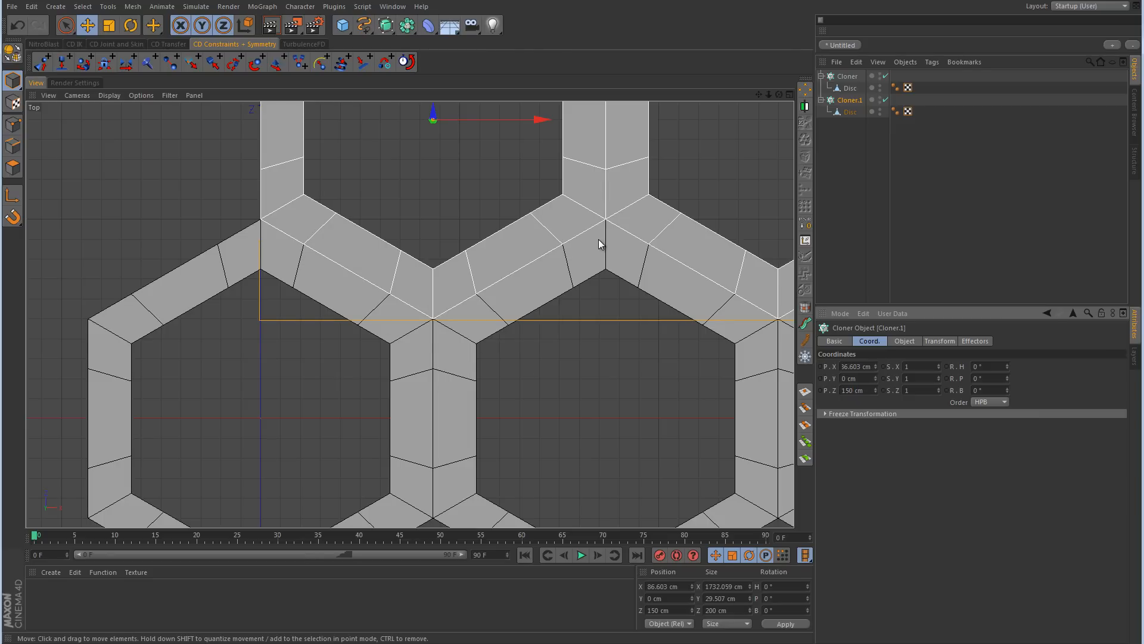
Step: Select both Cloners in the Perspective view and make them editable
middle_click(528, 236)
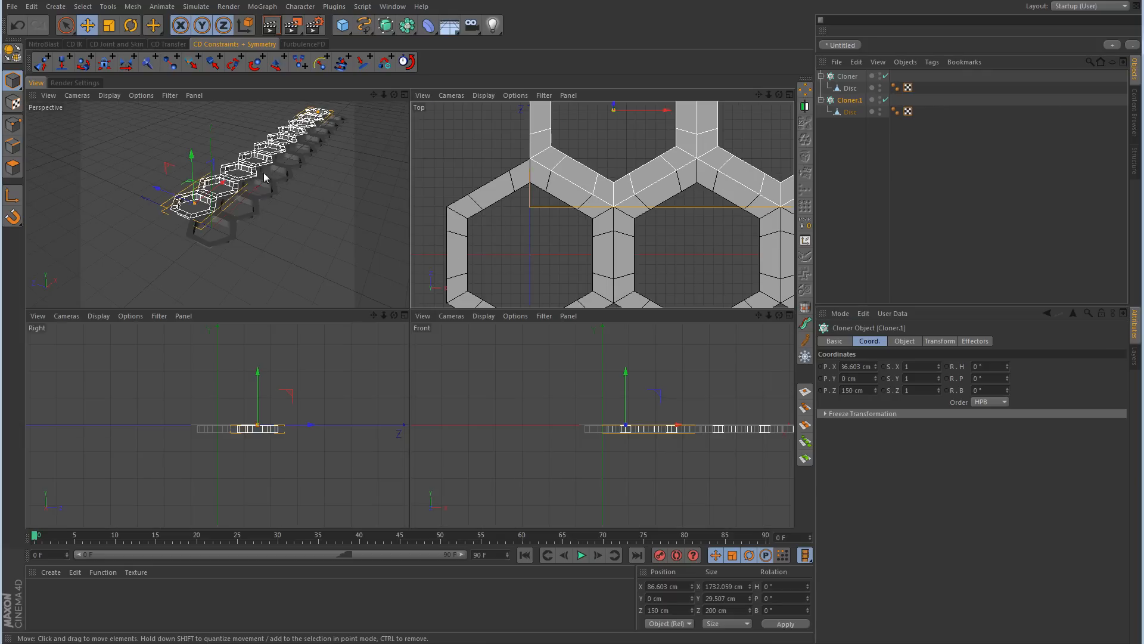
middle_click(265, 192)
click(848, 77)
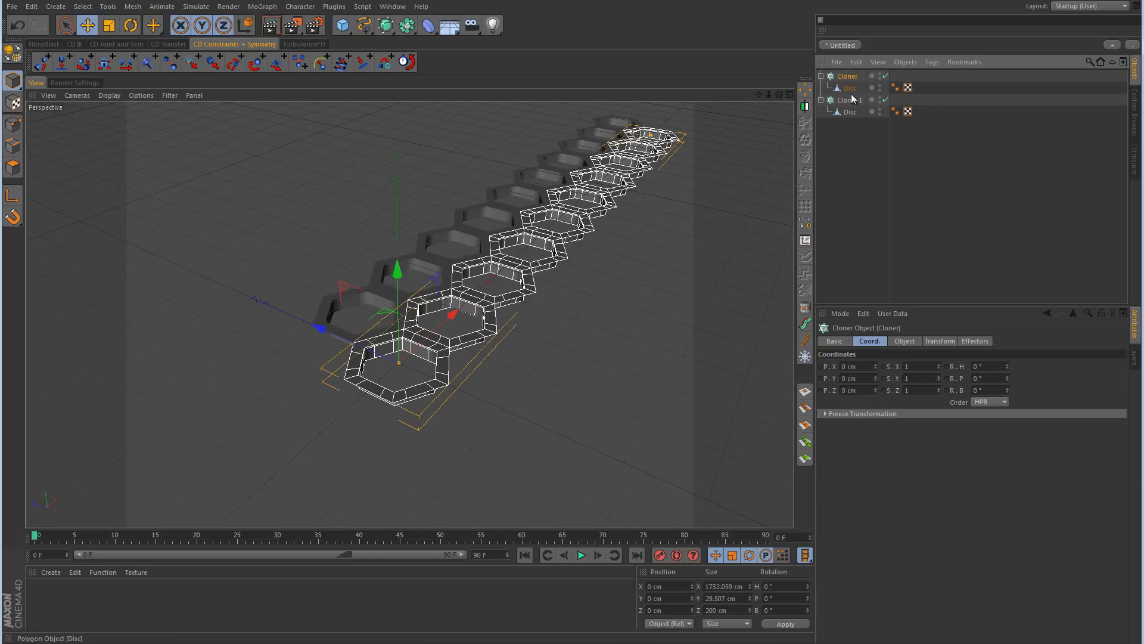
ctrl+click(851, 102)
key(c)
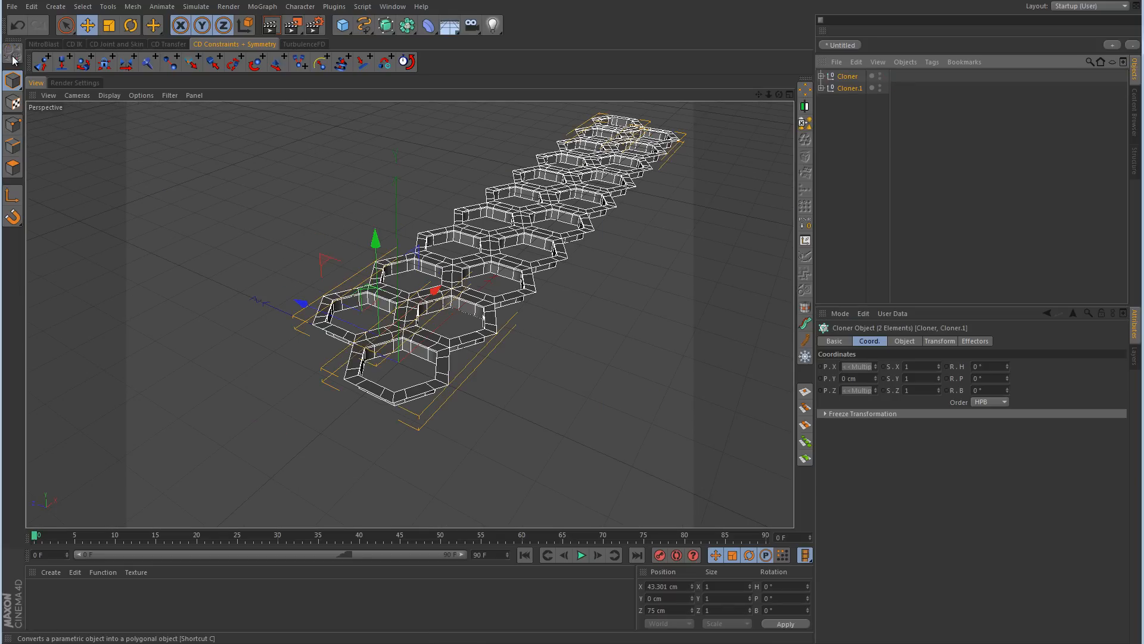
Step: Select both converted Cloner nulls with all their Disc children and merge them into one polygon object with Connect Objects + Delete
click(821, 88)
click(822, 76)
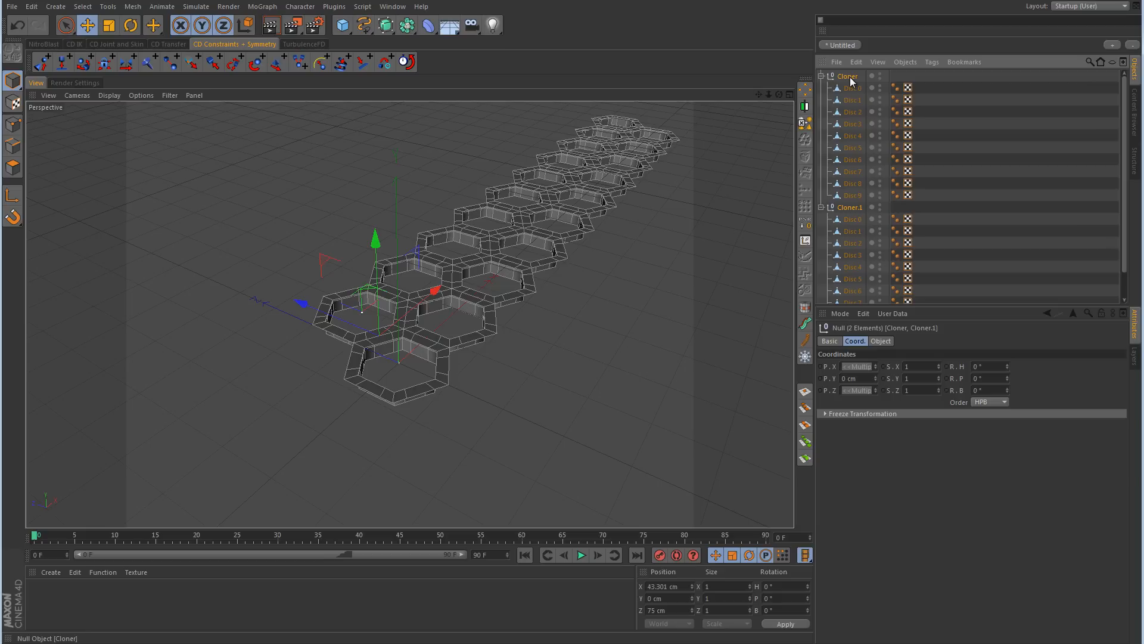
click(848, 77)
scroll(859, 154, down, 2)
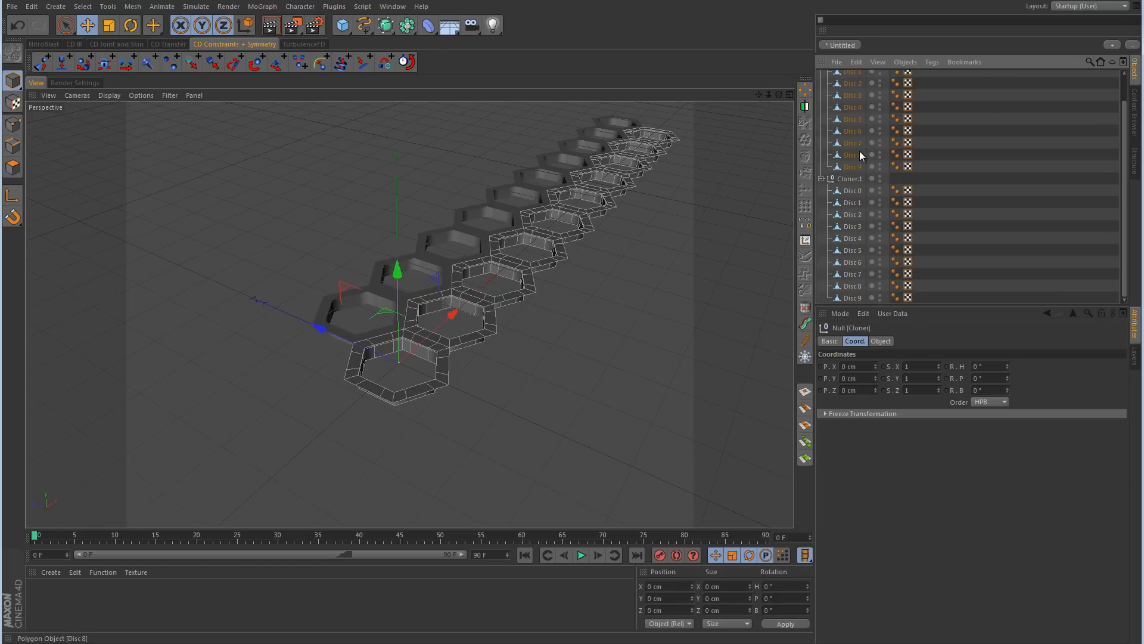
shift+click(855, 298)
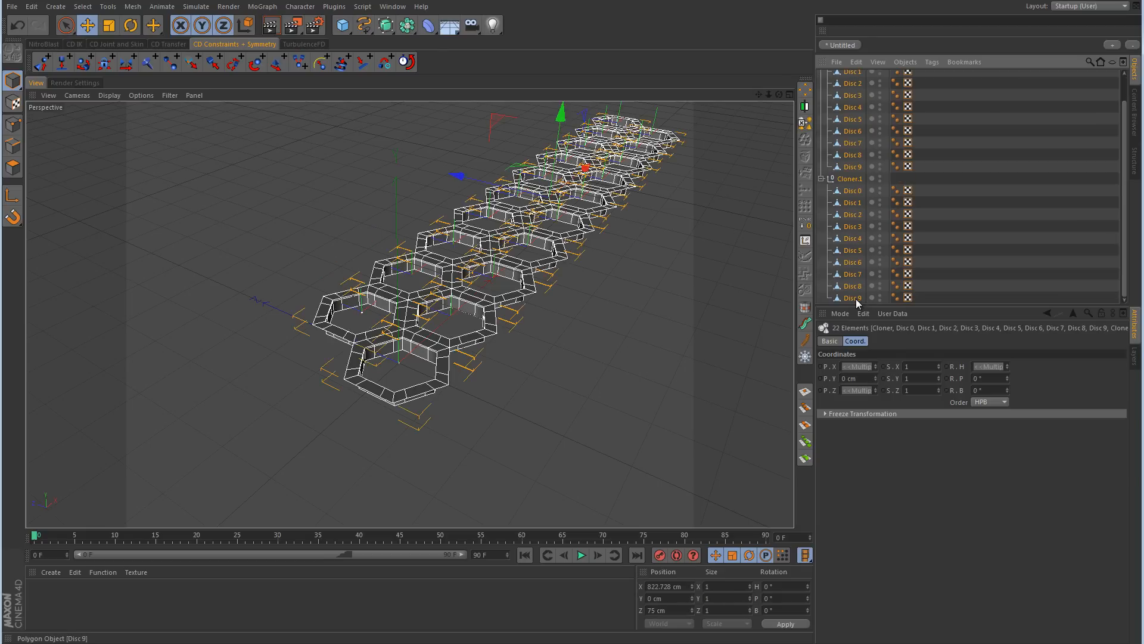
click(806, 123)
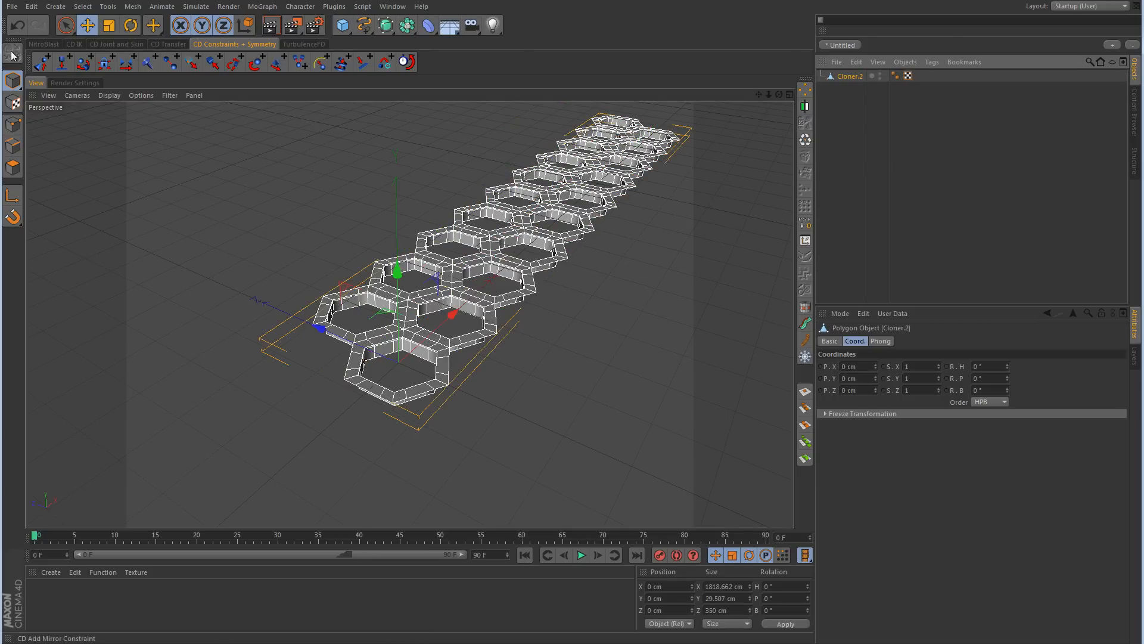
click(135, 8)
mouse_move(151, 33)
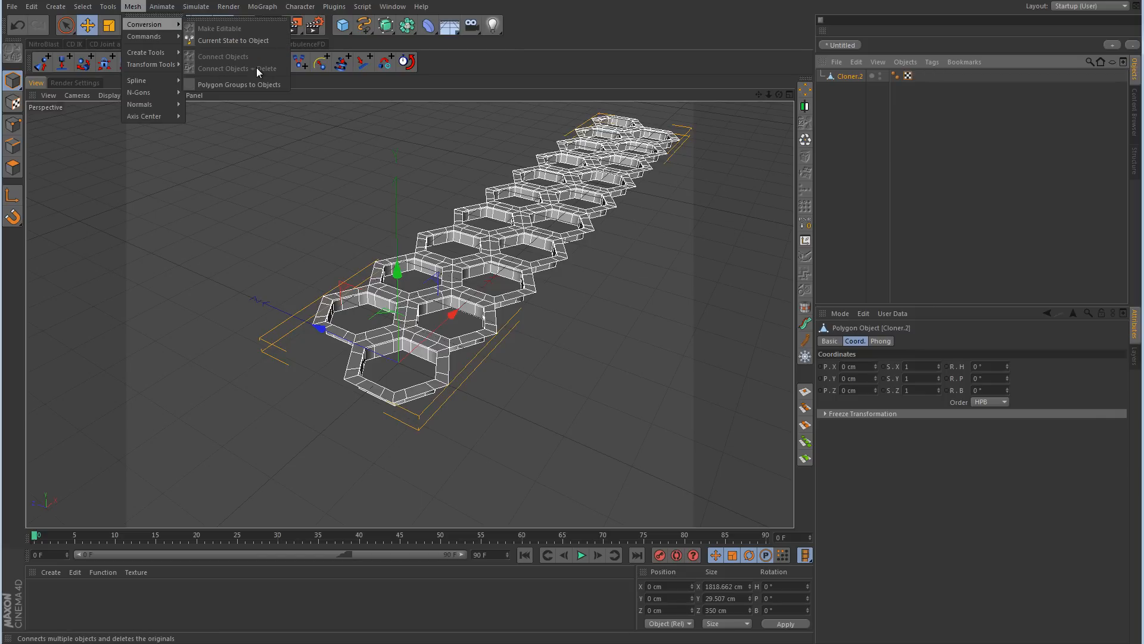
click(599, 46)
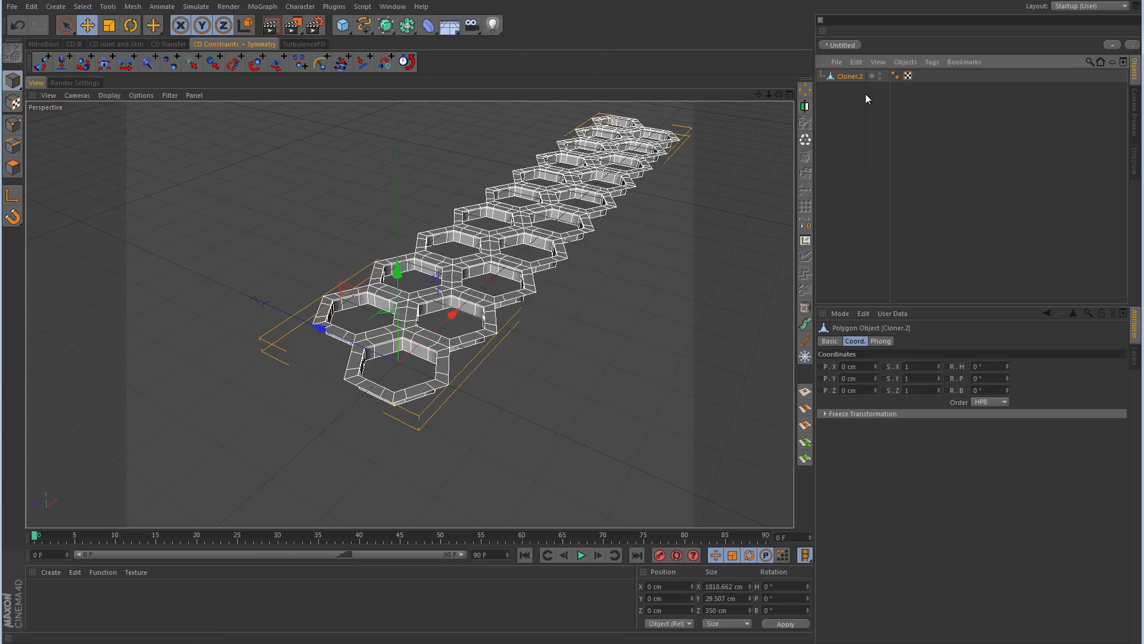
Step: Switch the merged double row to Points mode with Live Selection and run Optimize to weld its coincident points
click(13, 125)
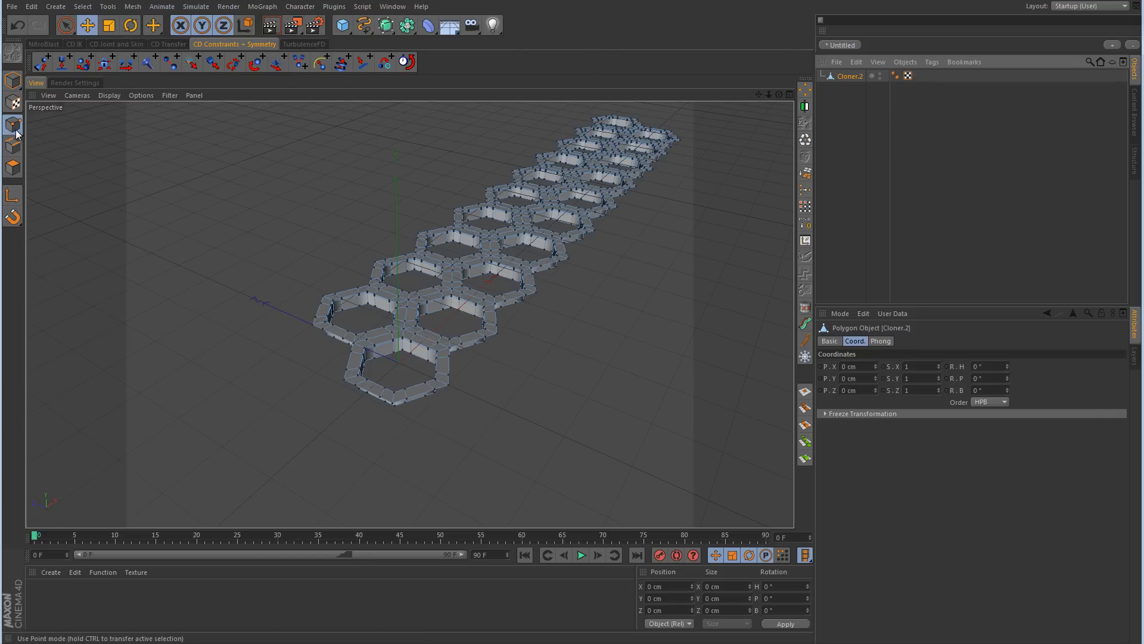
click(68, 28)
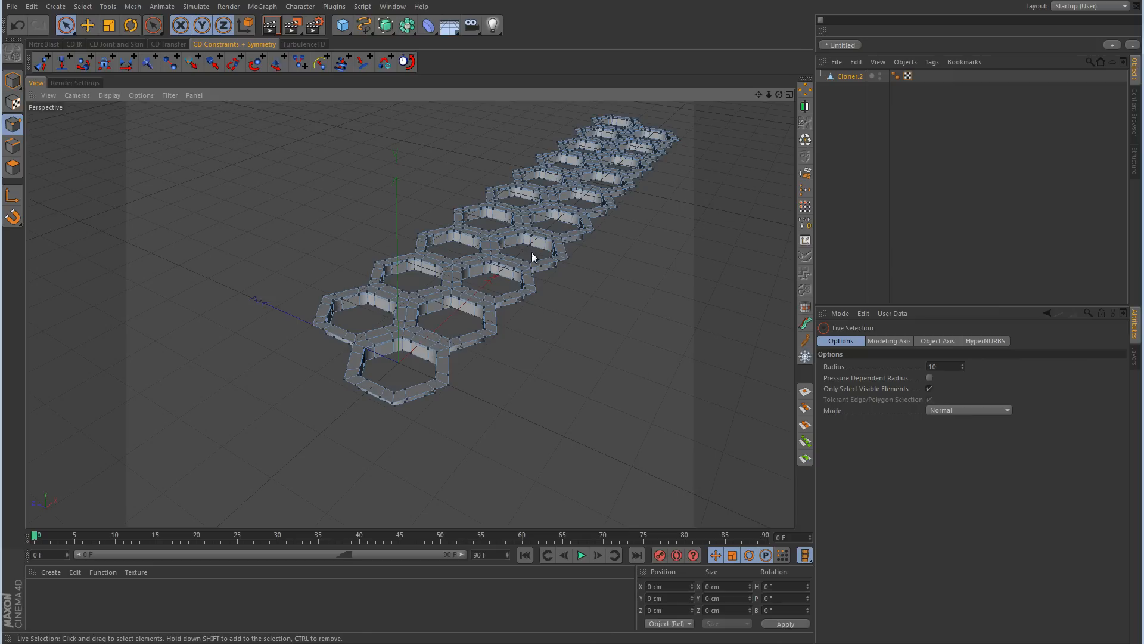
alt+drag(533, 257, 445, 330)
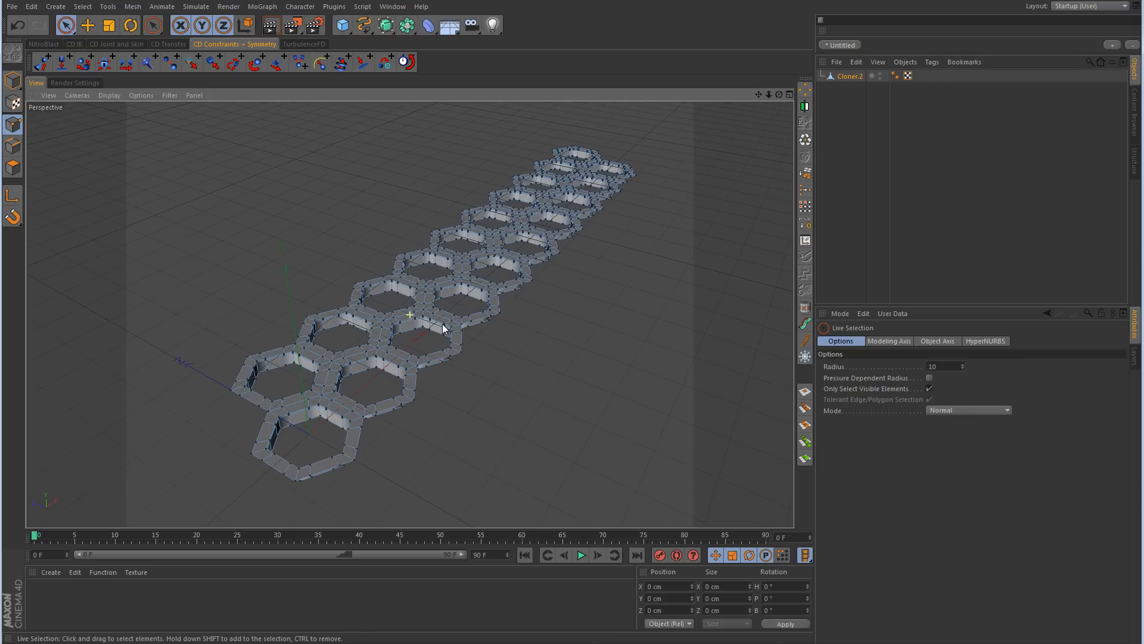
click(807, 141)
Step: Return to Model mode with the Move tool and duplicate the merged double row in the object hierarchy
click(12, 80)
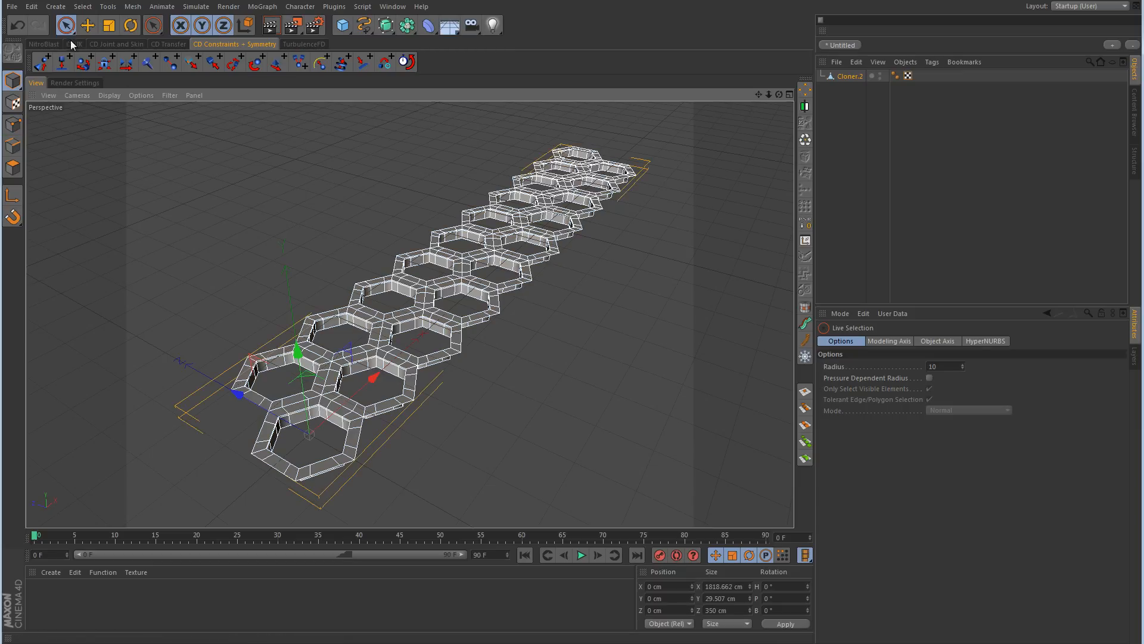
click(87, 25)
click(853, 76)
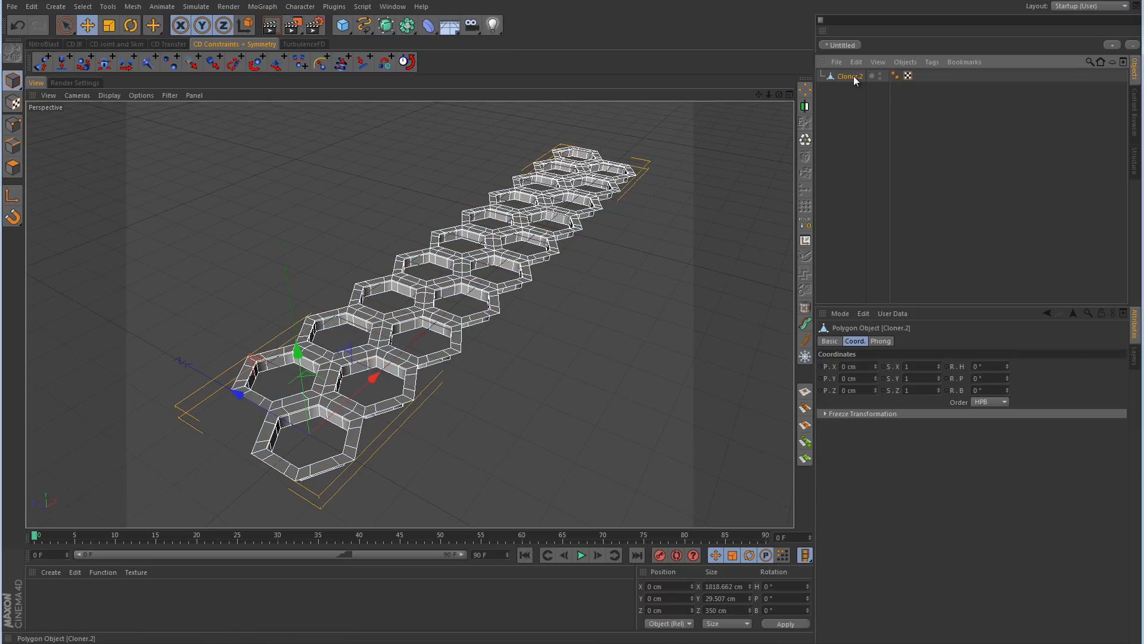
ctrl+drag(853, 76, 852, 117)
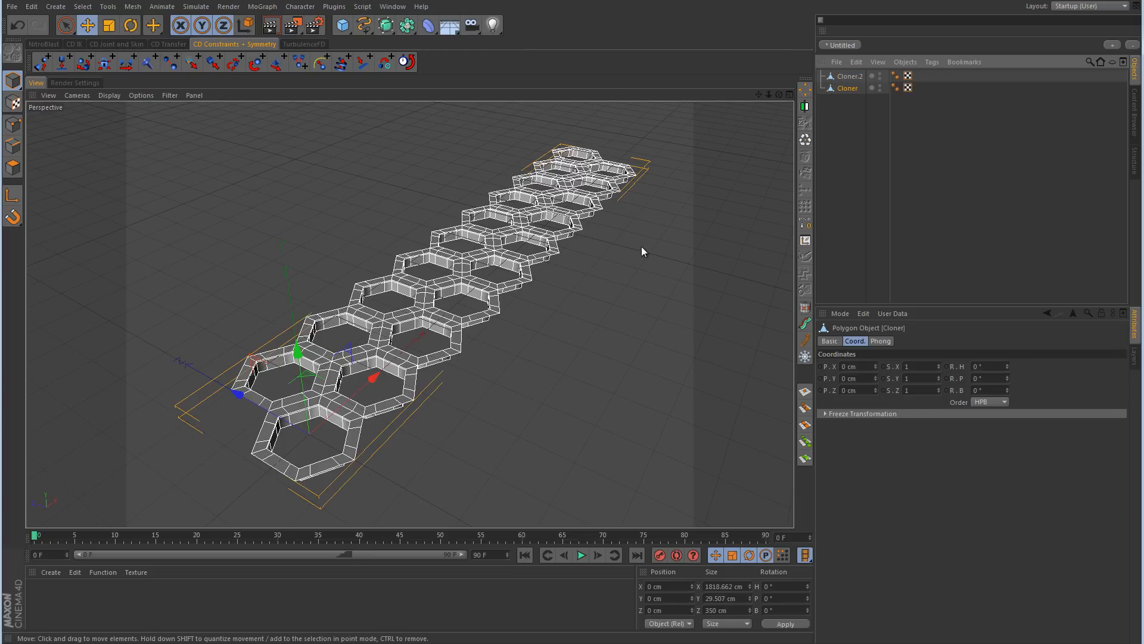
Step: Move the duplicated double row along Z in the Top view to interlock with the original, and set its Z position to exactly 300 cm
middle_click(596, 234)
middle_click(586, 230)
scroll(620, 209, down, 3)
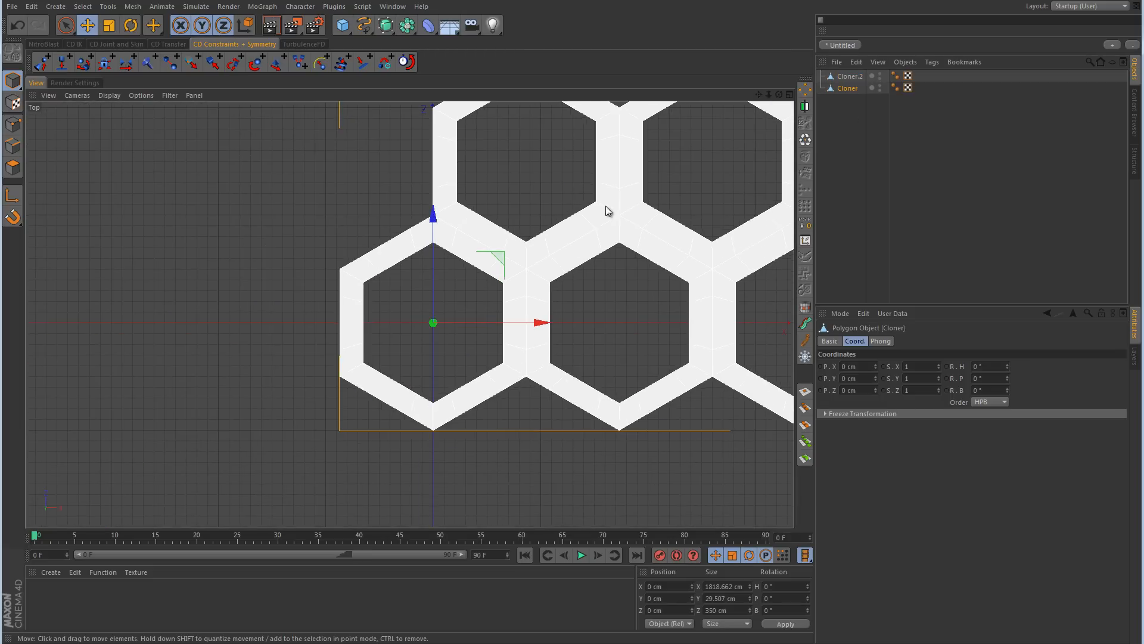
alt+middle_drag(605, 205, 486, 324)
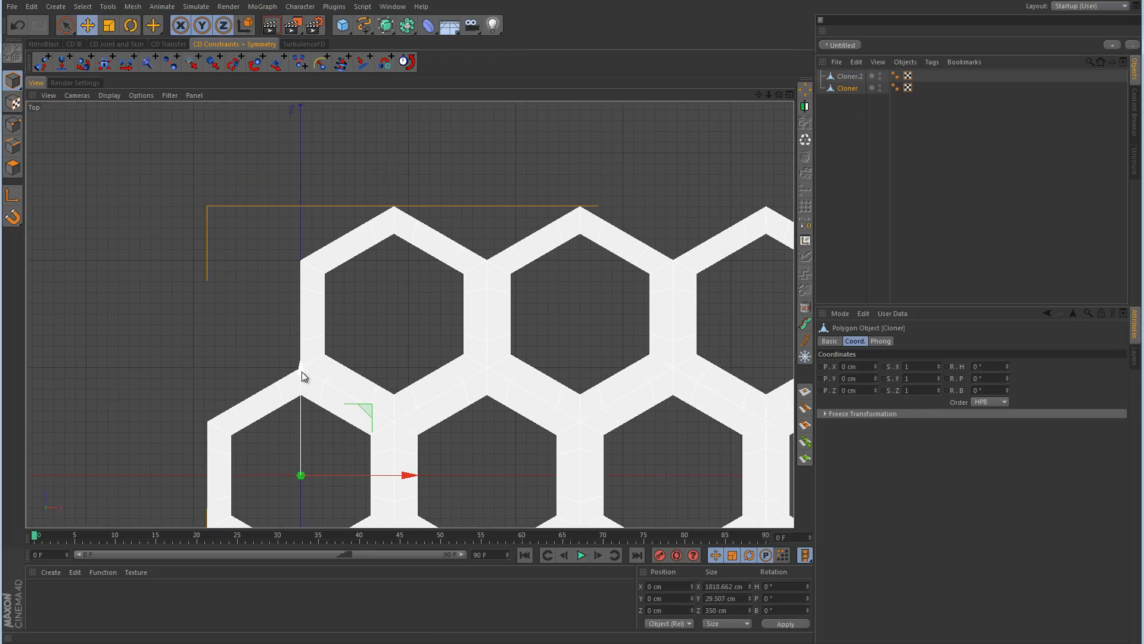
drag(302, 370, 573, 327)
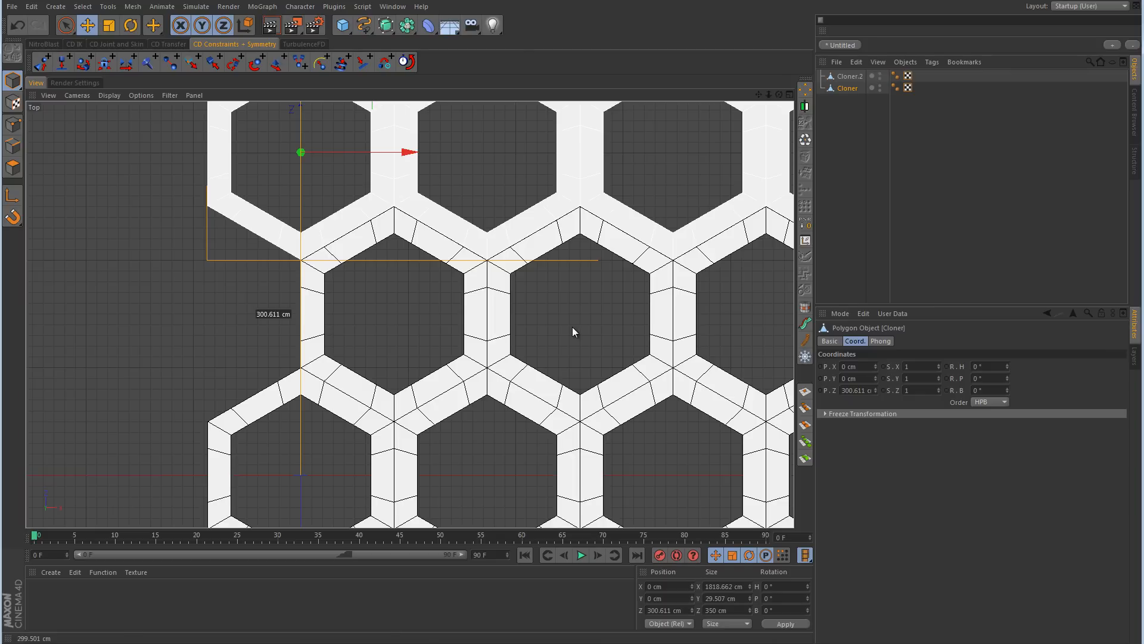
drag(572, 332, 572, 332)
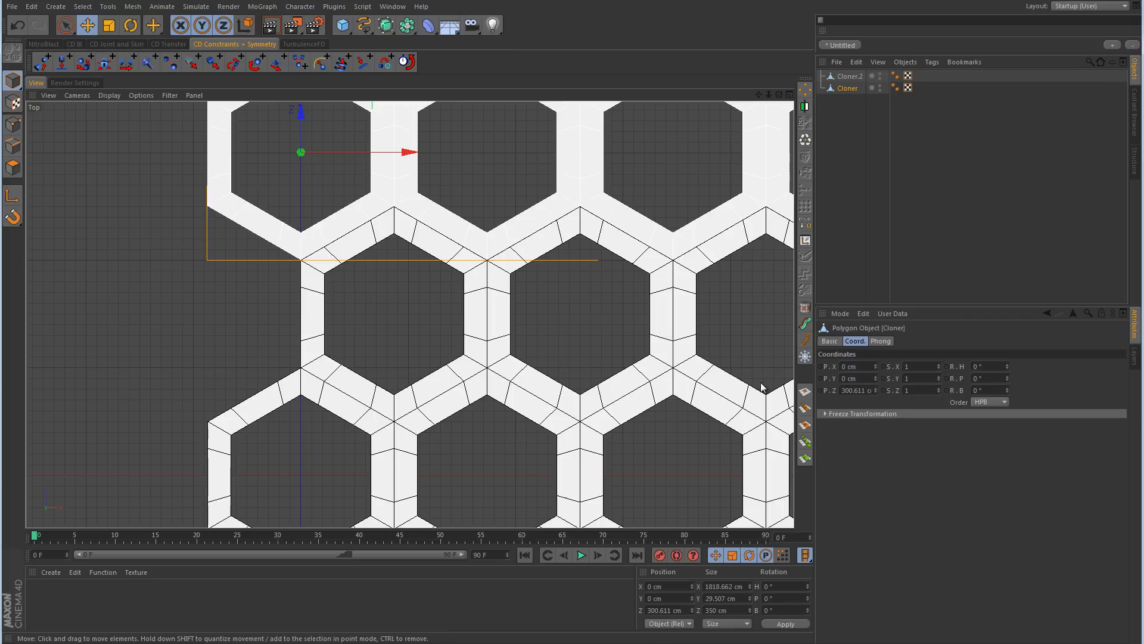
double_click(853, 391)
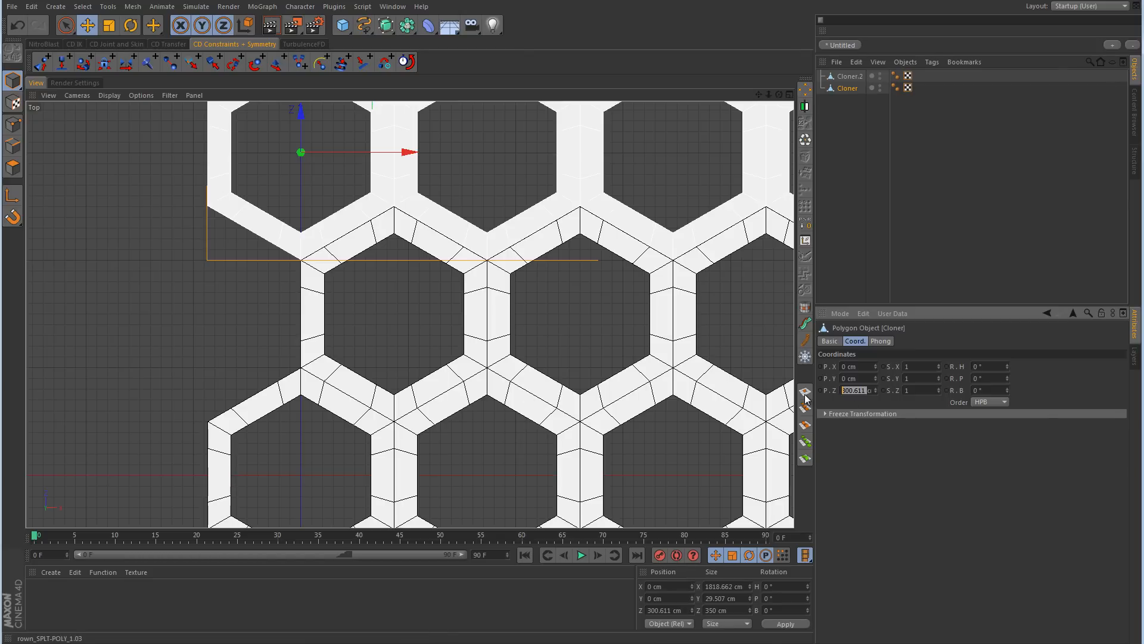
text(300)
key(Return)
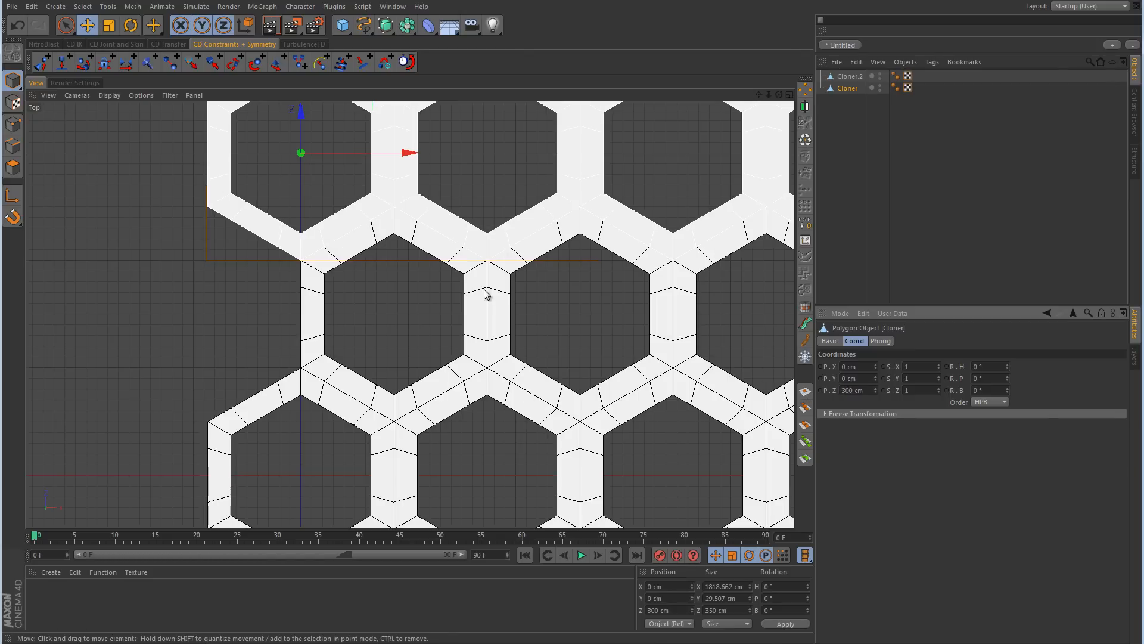
Step: Duplicate the second double row in the object hierarchy and set the new copy's Z position to 600 cm
middle_click(461, 278)
middle_click(278, 251)
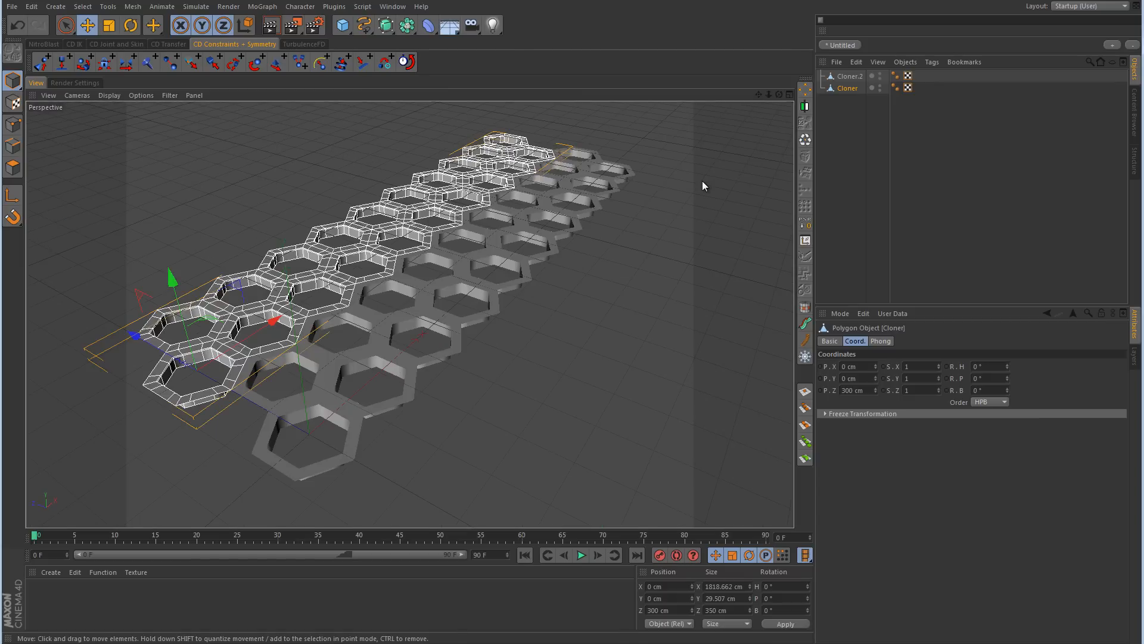
ctrl+drag(850, 87, 845, 117)
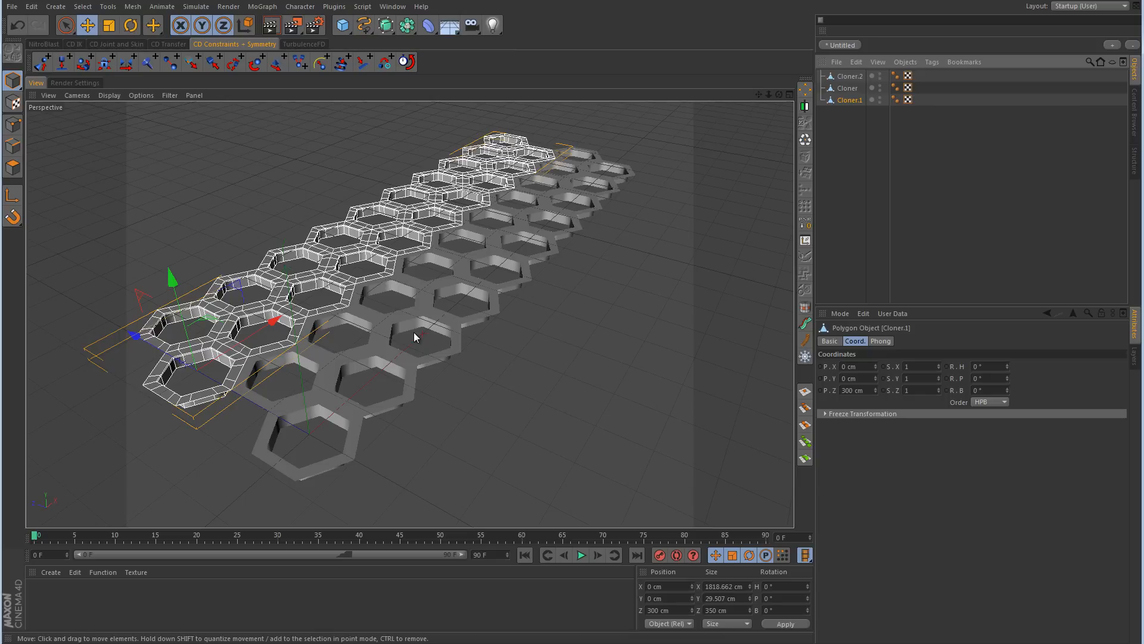
alt+middle_drag(416, 332, 582, 334)
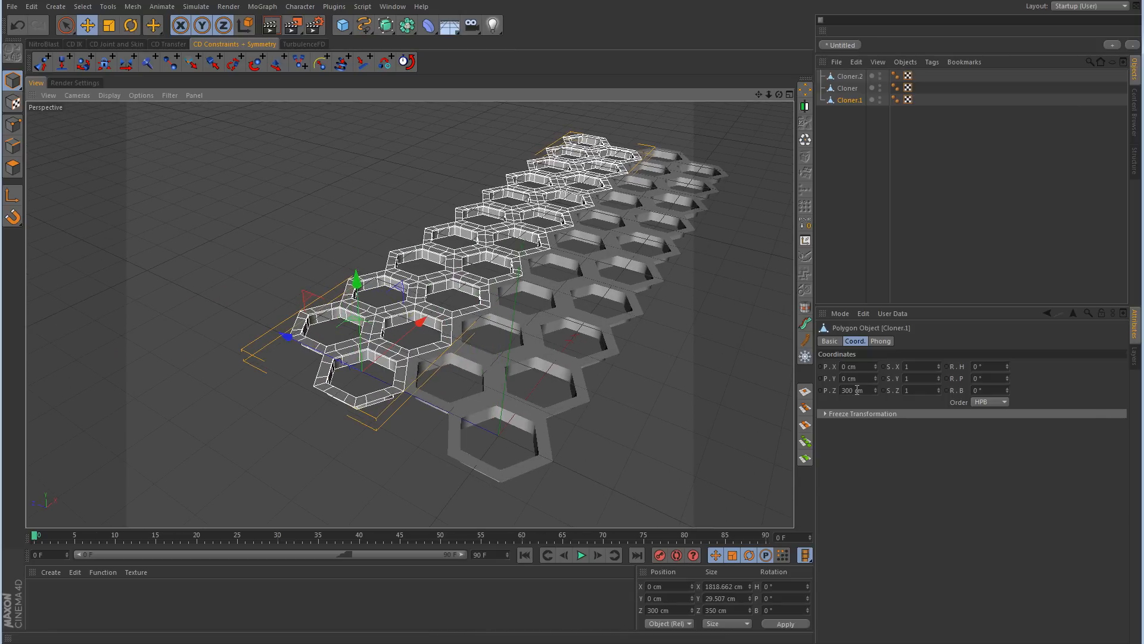
click(854, 390)
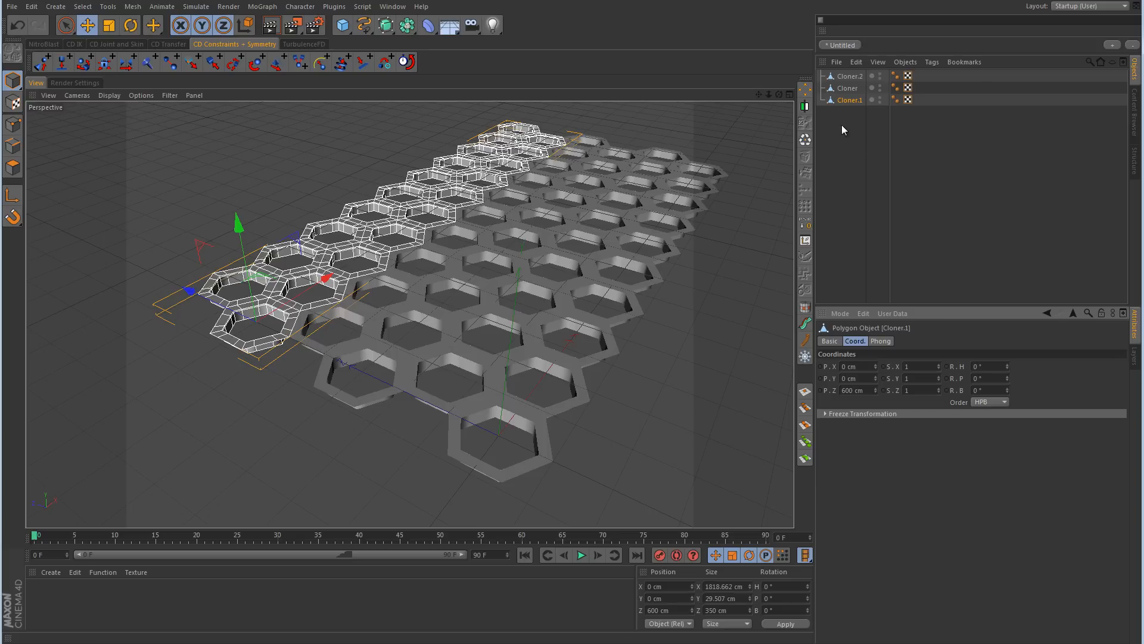
Step: Duplicate the third double row and add 300 to the new copy's Z position, placing it at 900 cm
ctrl+drag(852, 101, 848, 118)
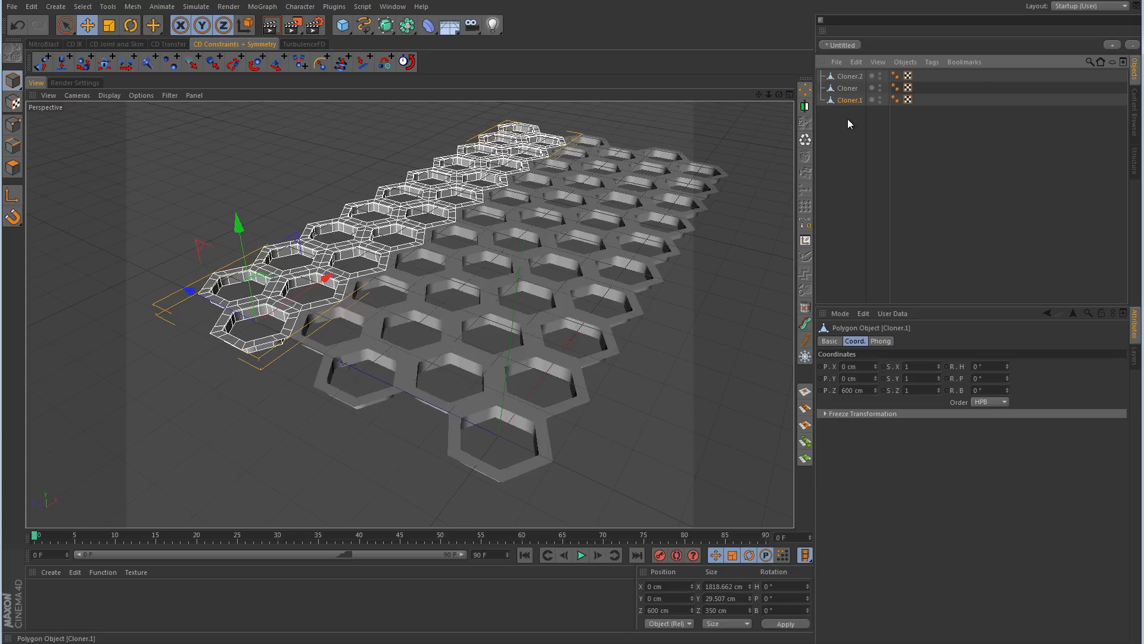
click(856, 390)
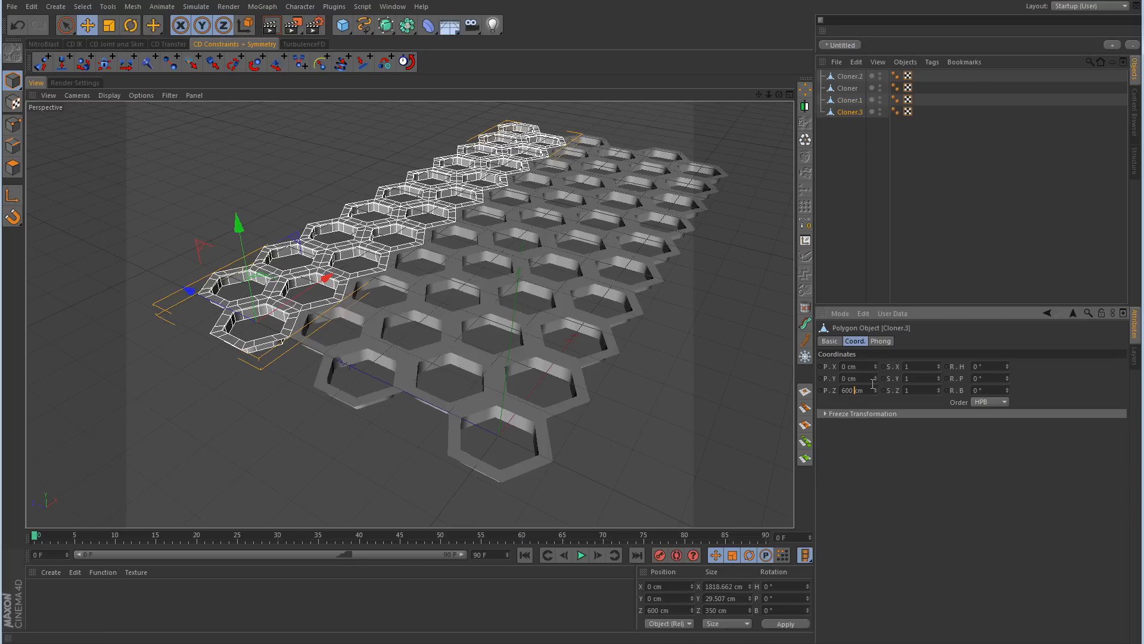
text(+300)
key(Return)
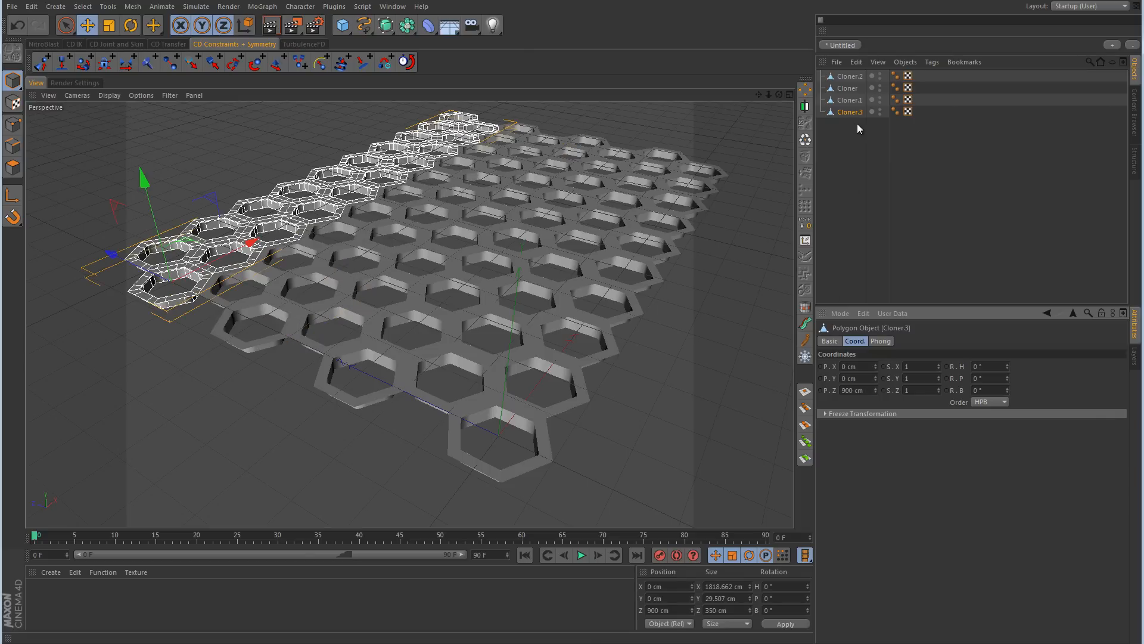
Step: Merge all four double-row objects into one mesh with Connect Objects + Delete and switch it to Points mode
drag(858, 124, 848, 78)
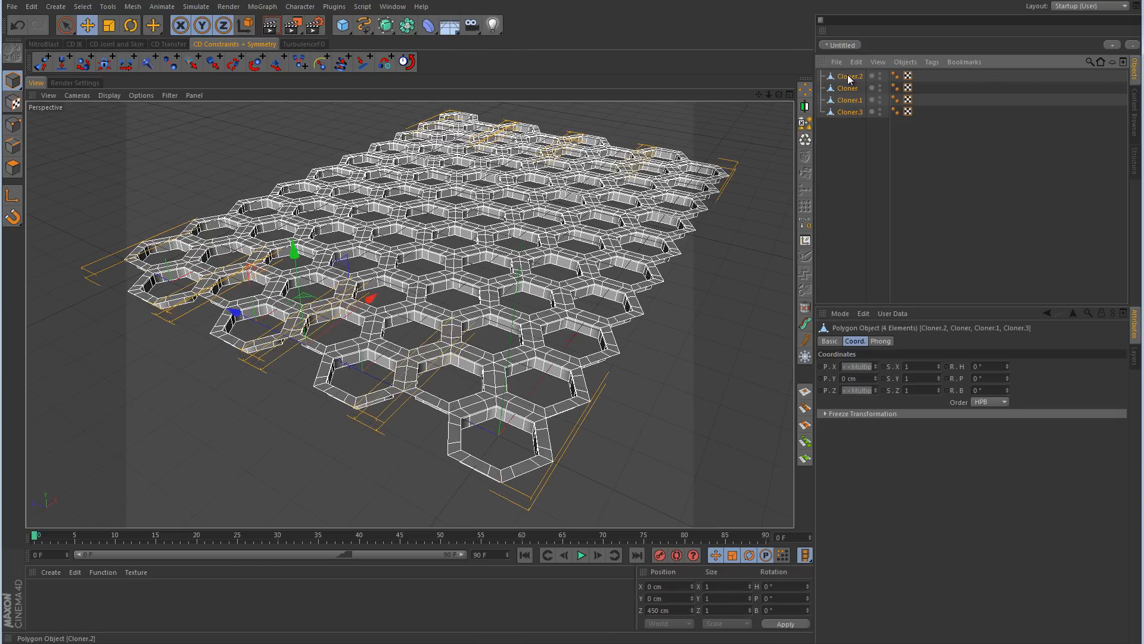
click(807, 126)
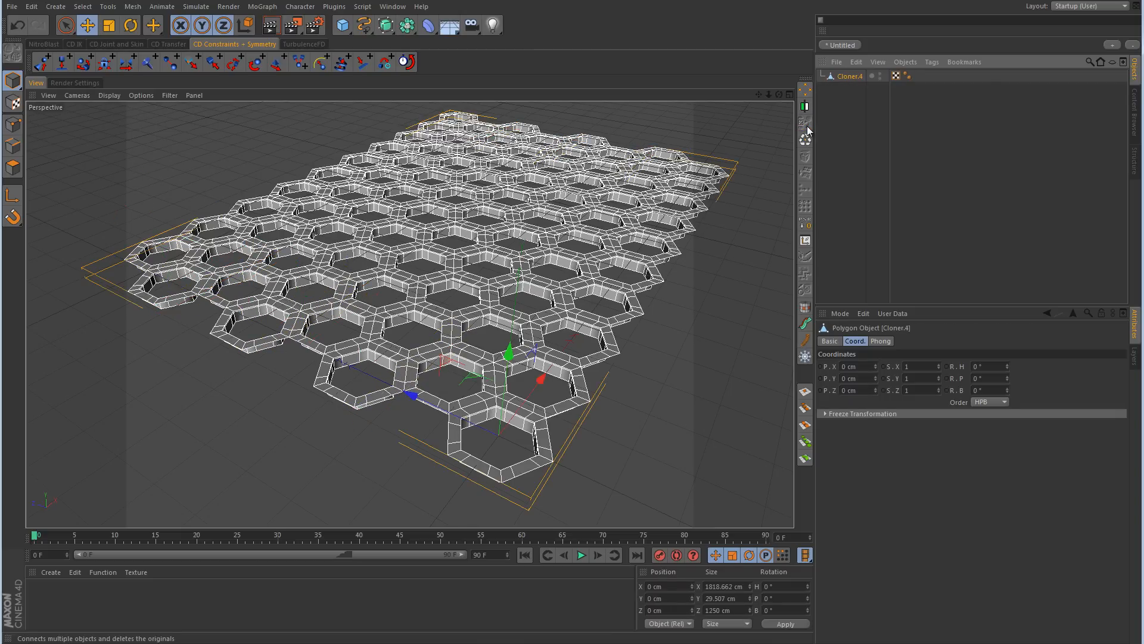
click(13, 124)
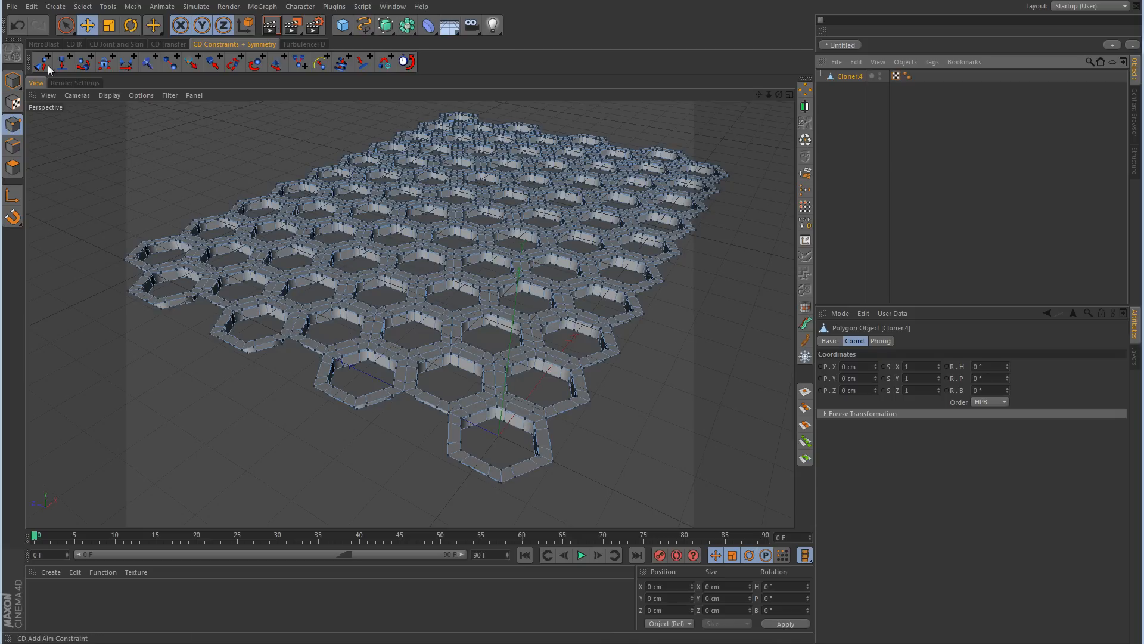
Step: Optimize the merged honeycomb mesh, return to Model mode, and raise the object to about 170 cm in Y
click(65, 25)
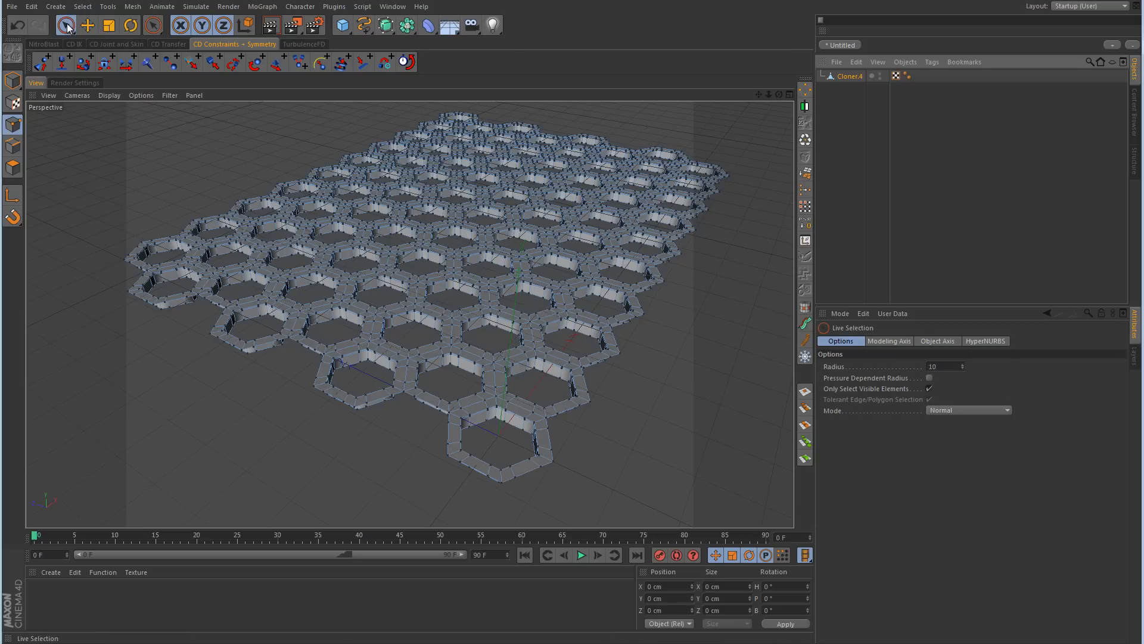
click(805, 141)
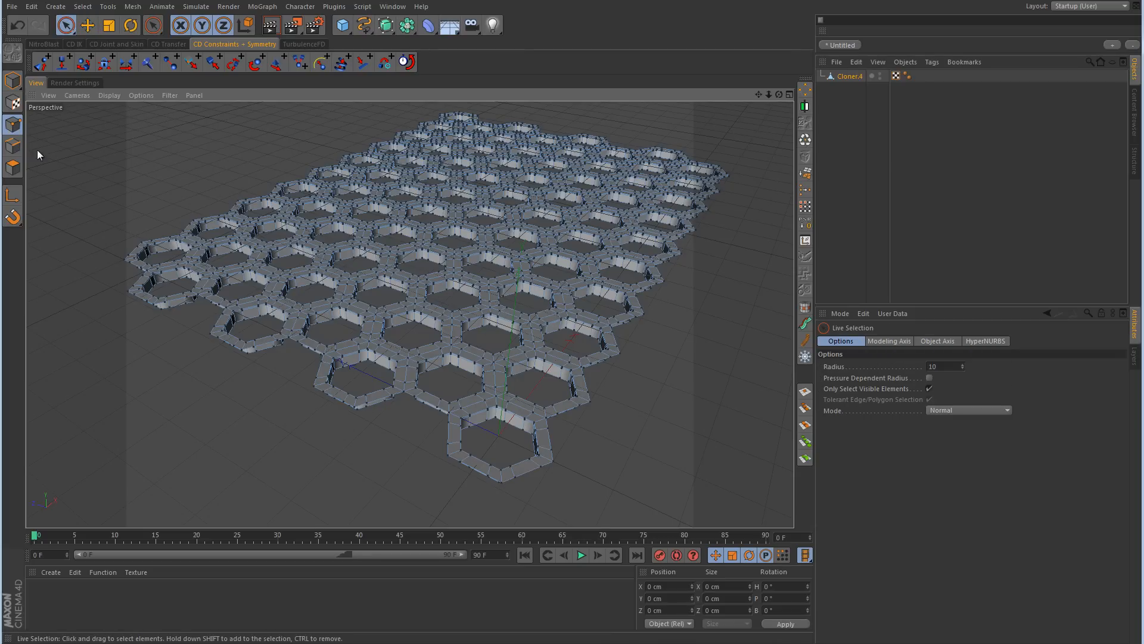
click(12, 80)
click(88, 25)
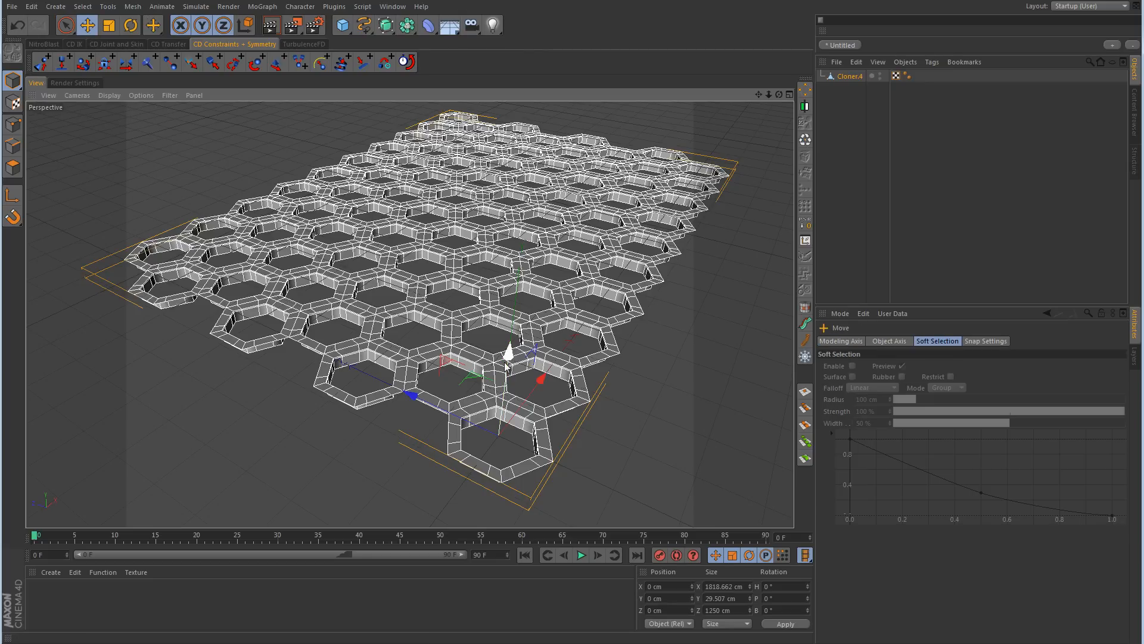
drag(505, 352, 504, 260)
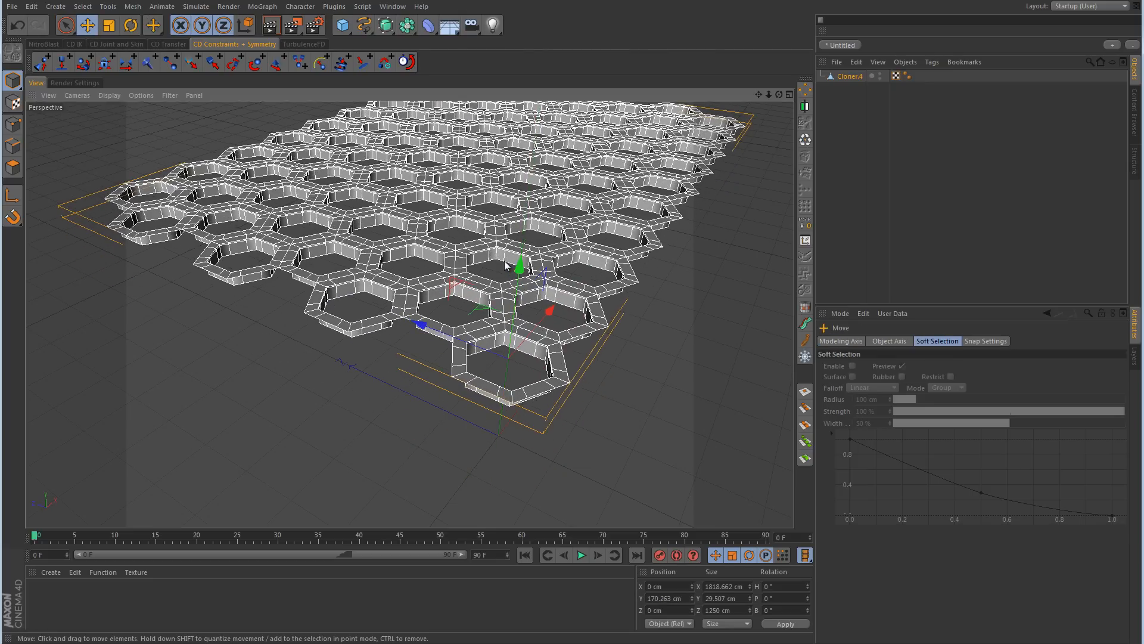
click(979, 144)
alt+drag(628, 264, 439, 340)
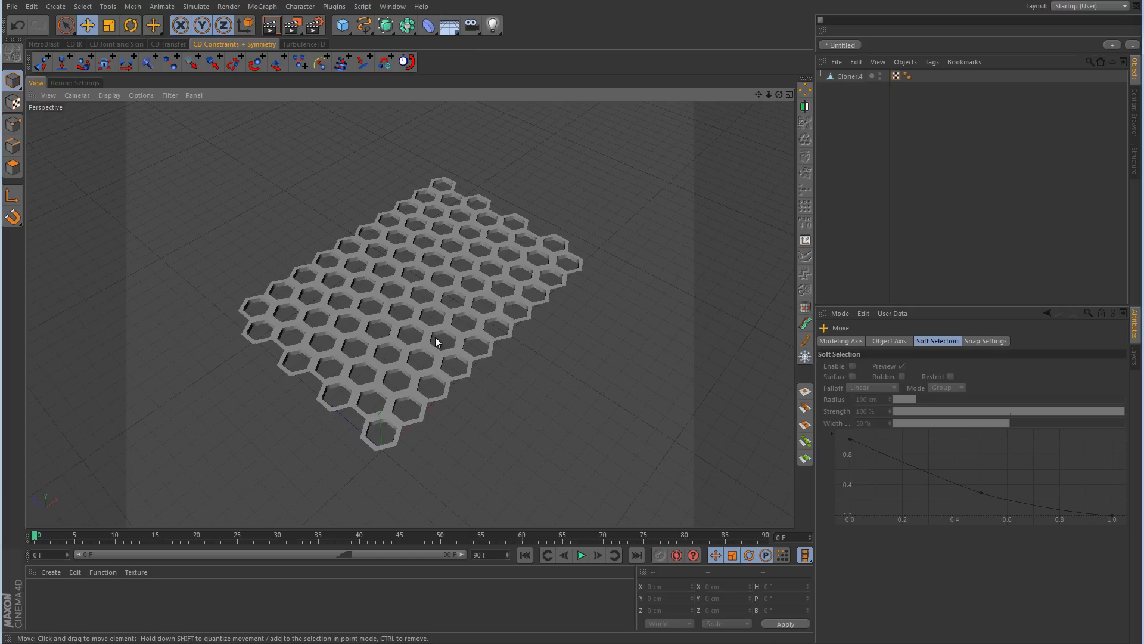
Step: Add a HyperNURBS object and place the honeycomb mesh inside it as a child
click(385, 26)
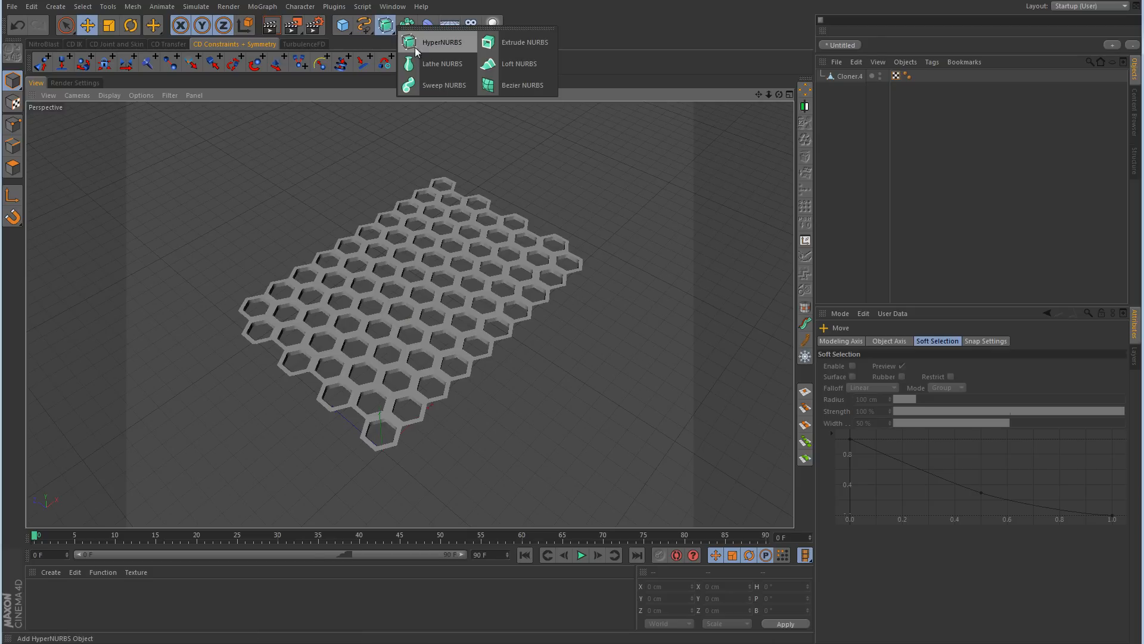
click(433, 44)
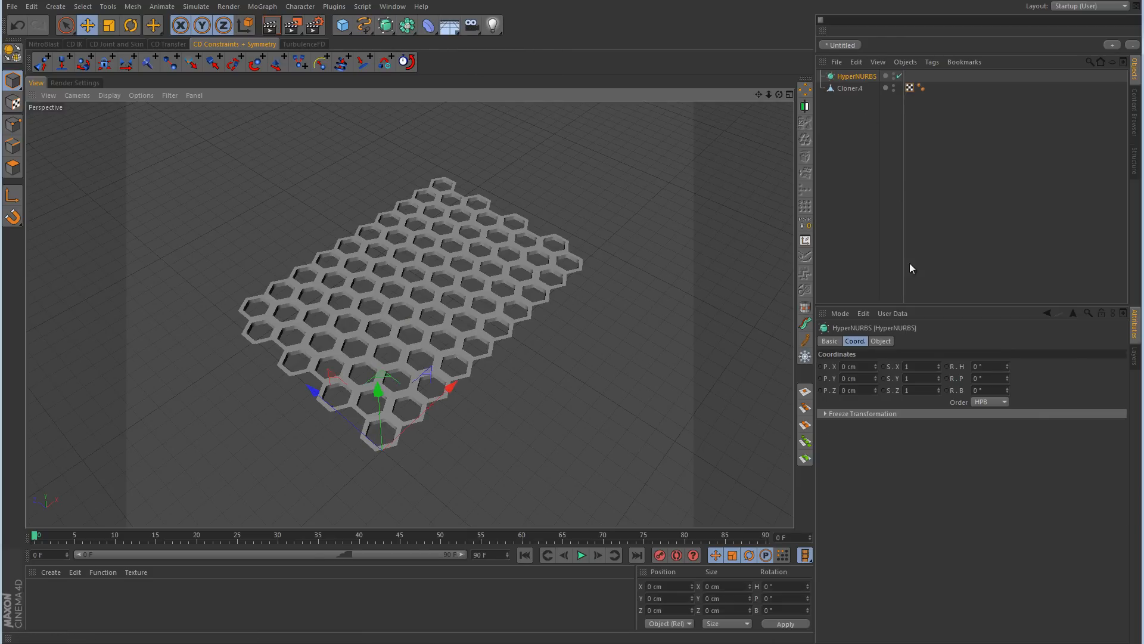
click(879, 342)
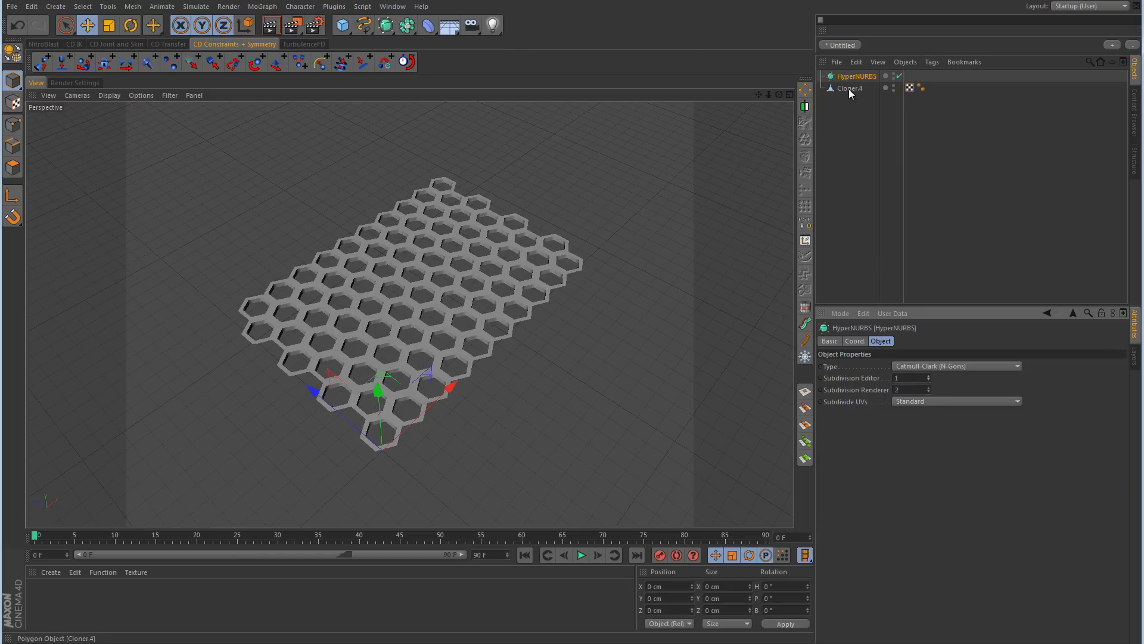
drag(848, 88, 852, 76)
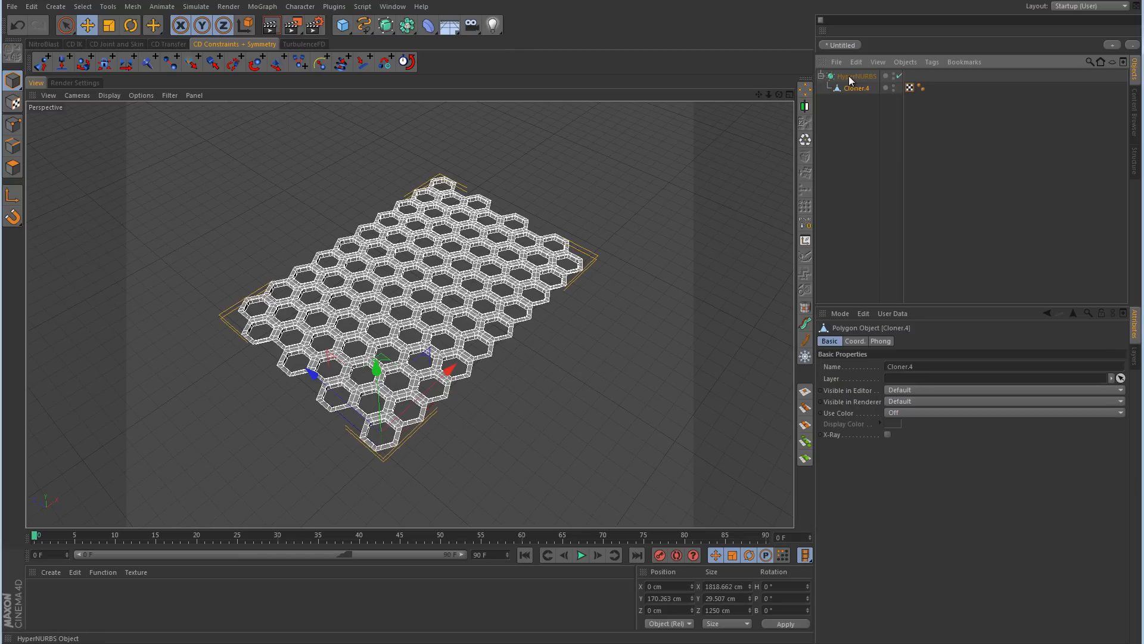
scroll(630, 355, up, 5)
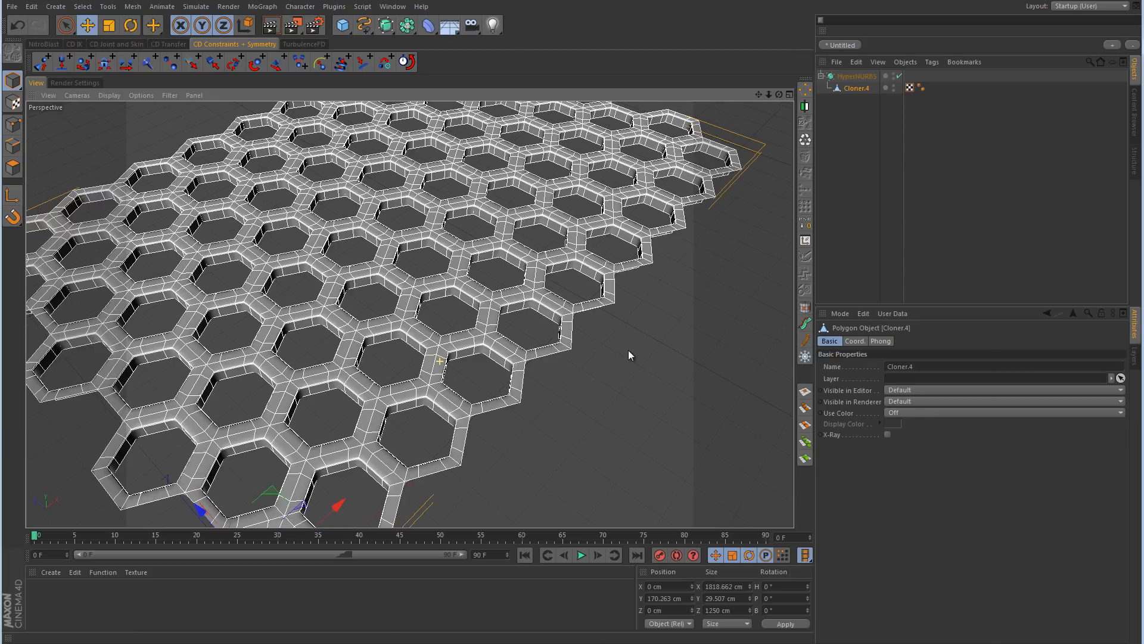
click(934, 201)
alt+right_drag(409, 335, 401, 301)
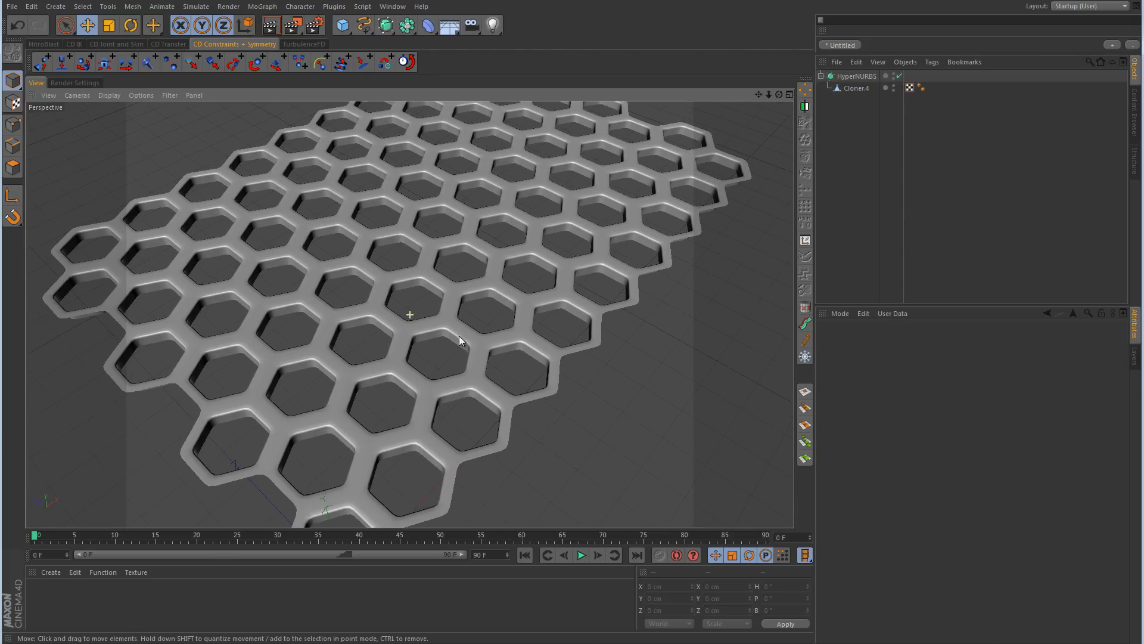
Step: Set the HyperNURBS editor subdivision to 2
click(857, 76)
alt+right_drag(536, 295, 608, 285)
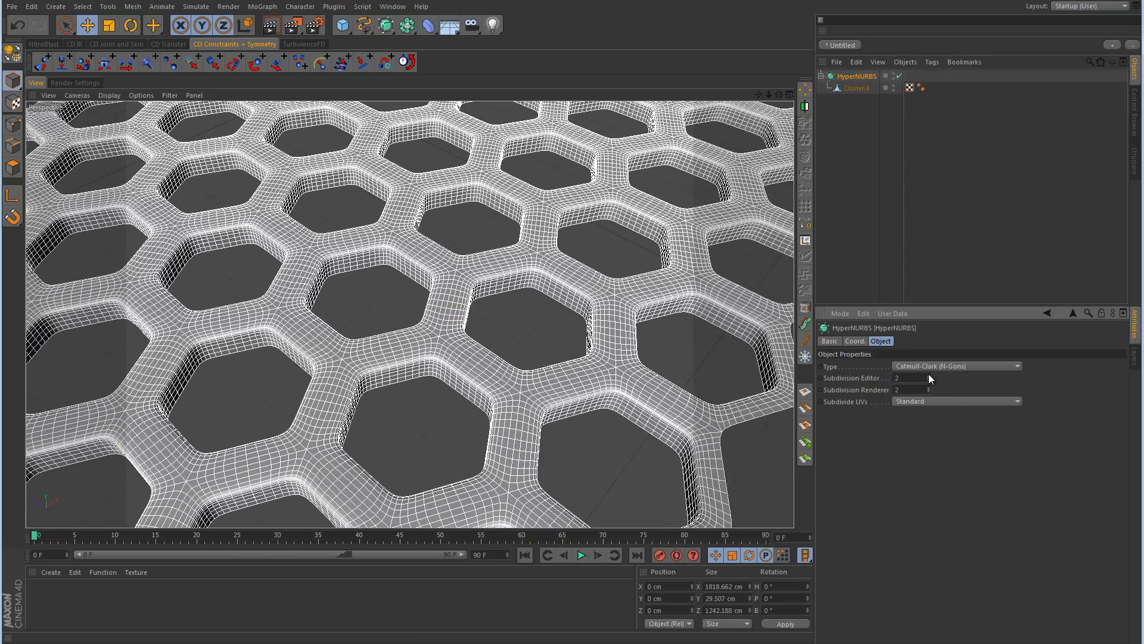
click(1006, 224)
alt+right_drag(625, 235, 462, 306)
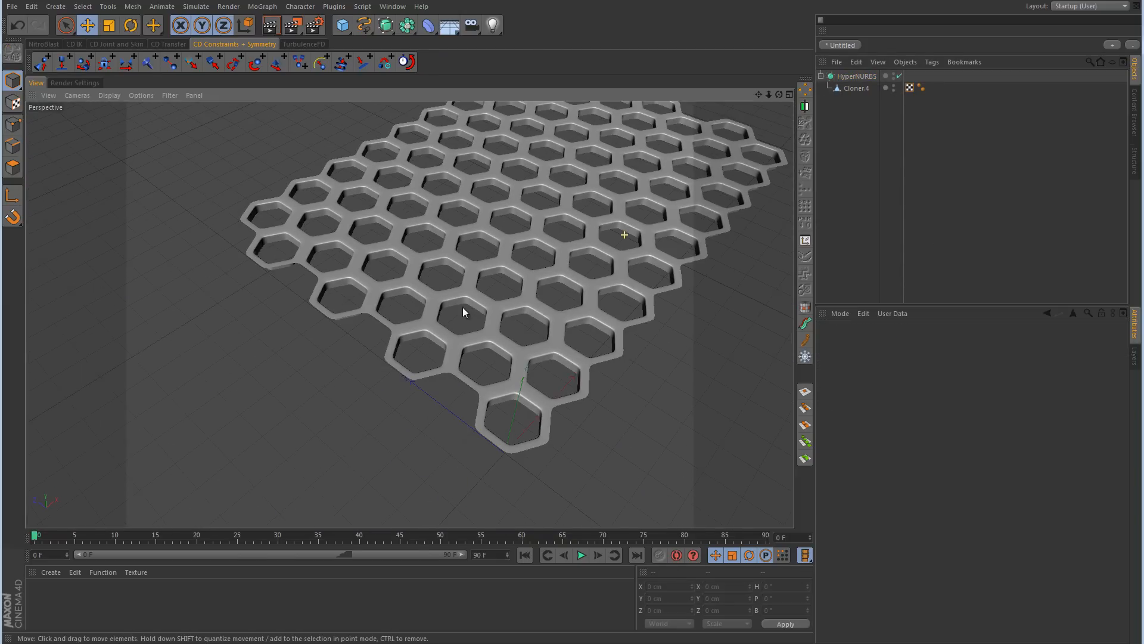
Step: Disable the HyperNURBS and select the honeycomb mesh inside it for editing in Points mode
alt+middle_drag(578, 230, 539, 244)
alt+drag(539, 250, 549, 224)
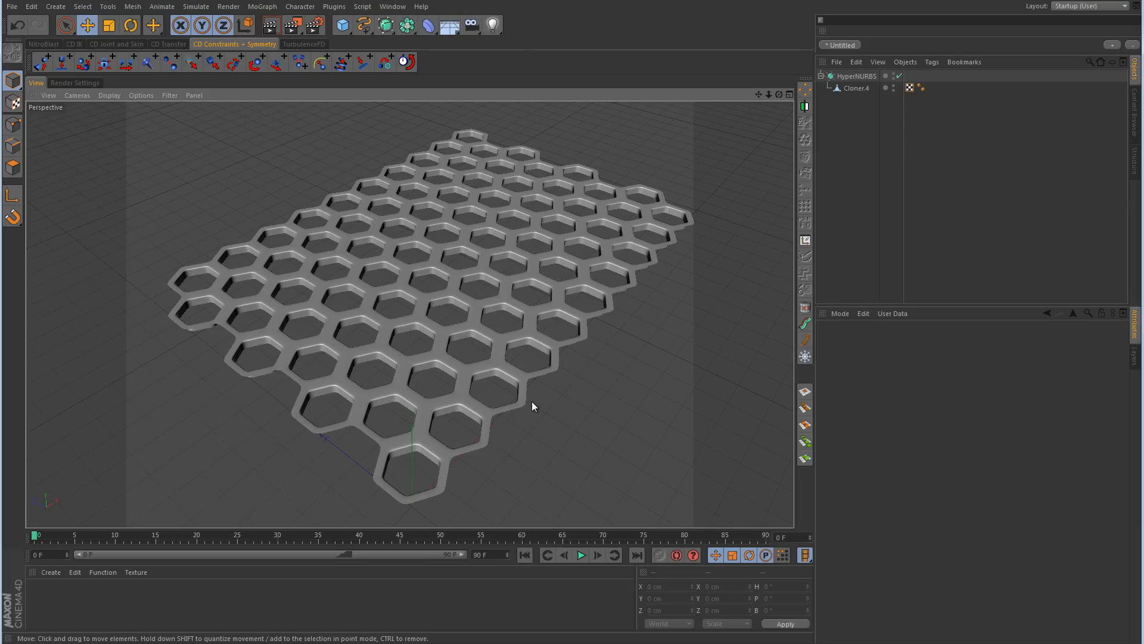
alt+drag(489, 409, 507, 317)
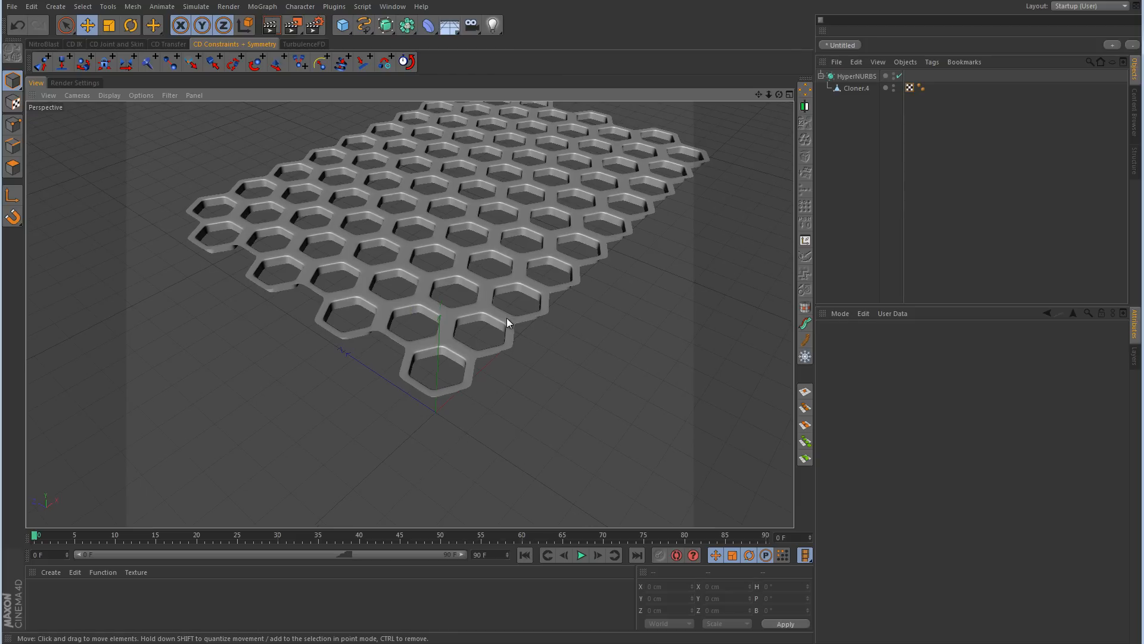
click(900, 75)
click(858, 87)
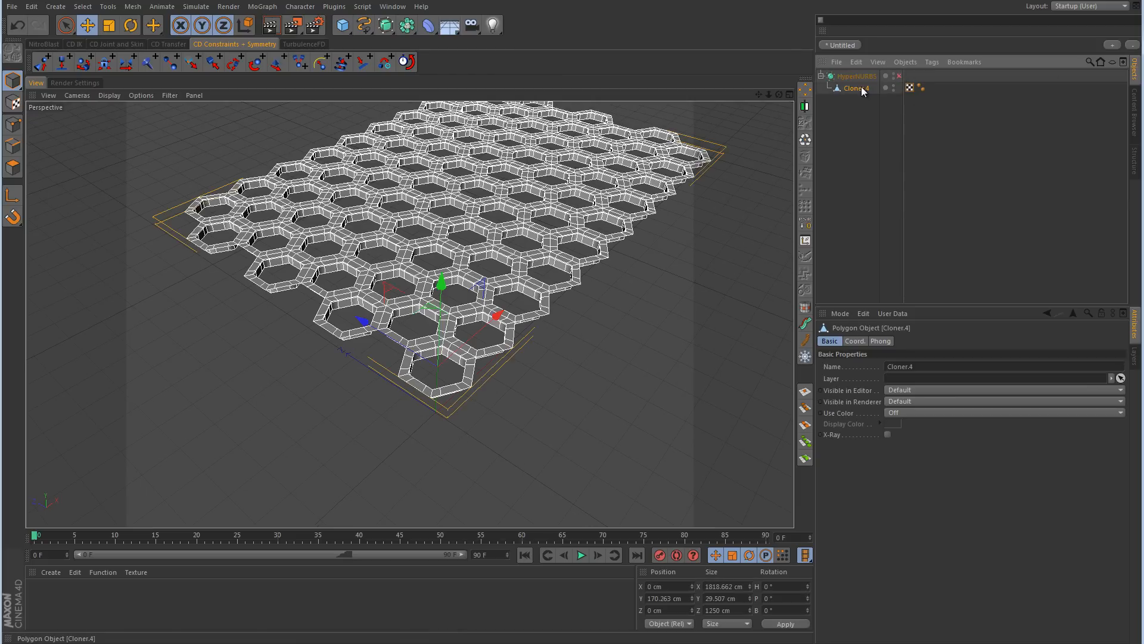
click(13, 124)
scroll(349, 338, up, 10)
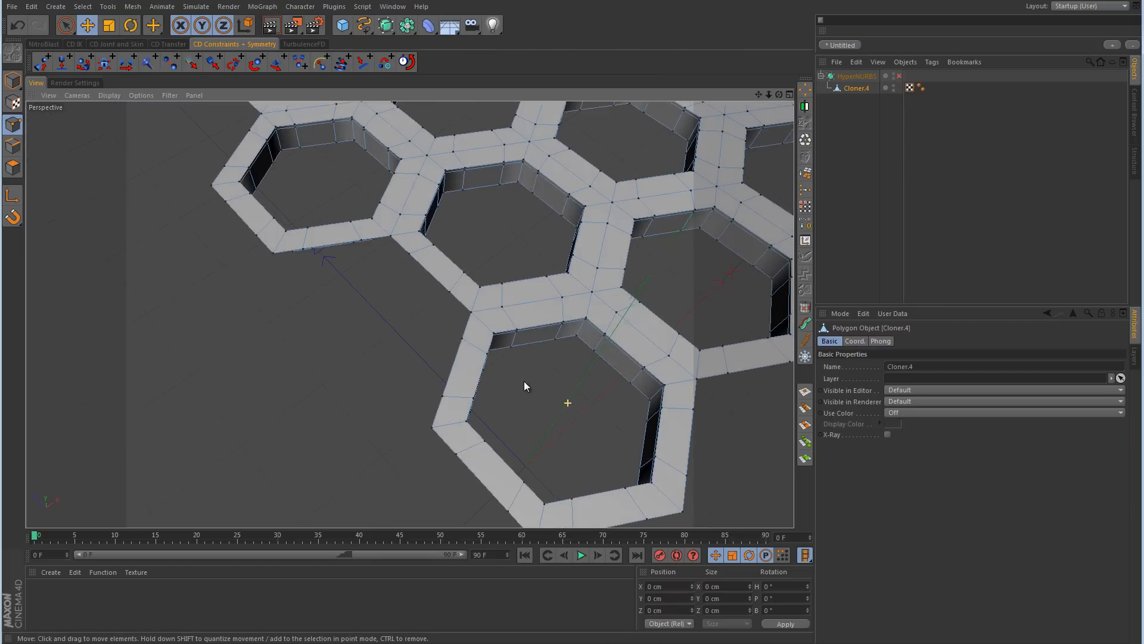
alt+drag(541, 370, 600, 330)
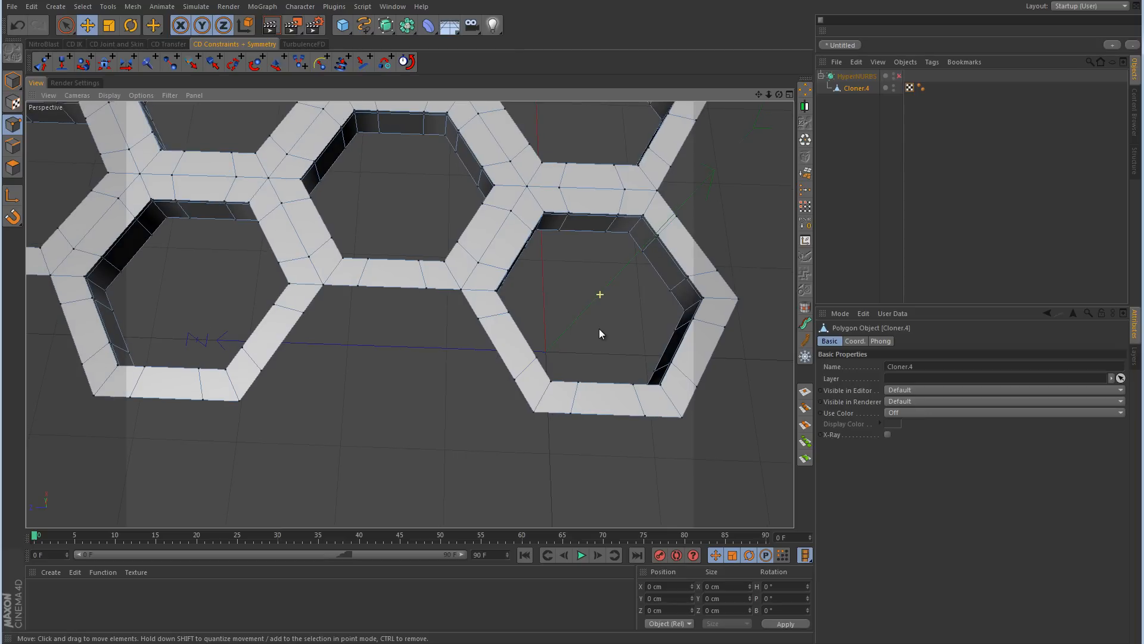
Step: In Edge mode, bridge the three facing edge pairs between two protruding border hexagons to fill the gap on the top face
click(17, 147)
right_click(421, 331)
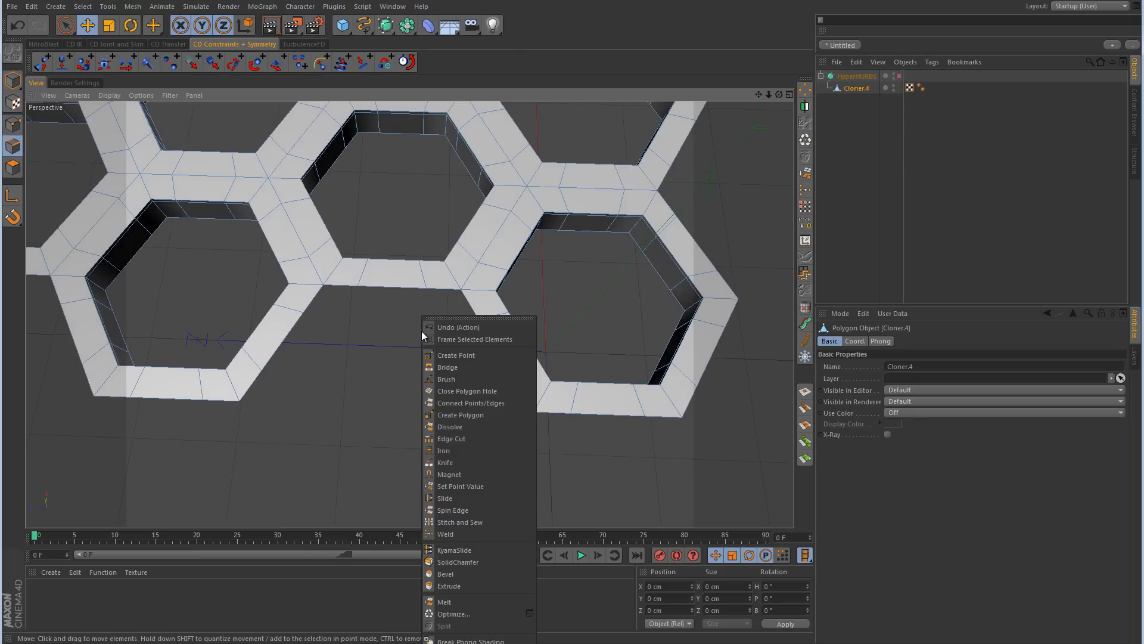
click(445, 367)
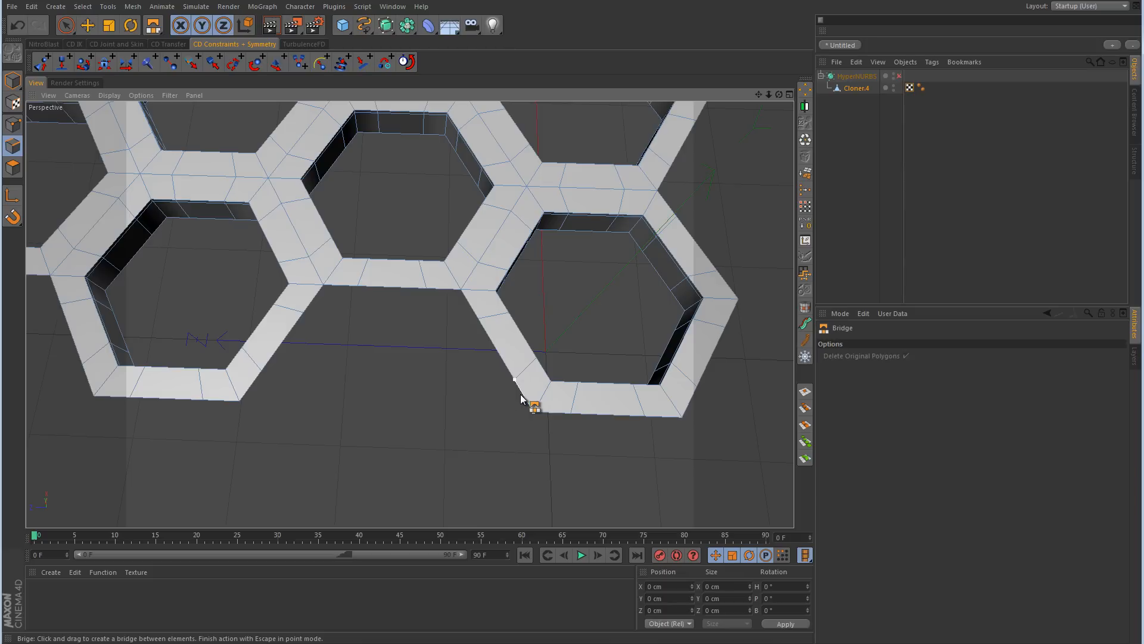
drag(500, 403, 251, 393)
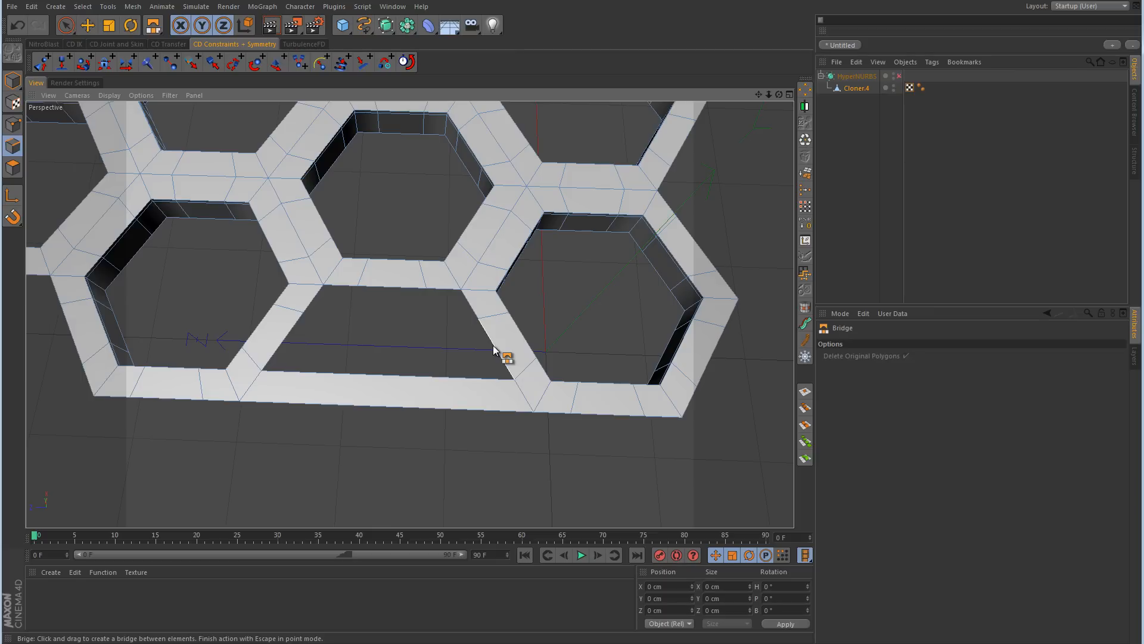
drag(494, 349, 296, 340)
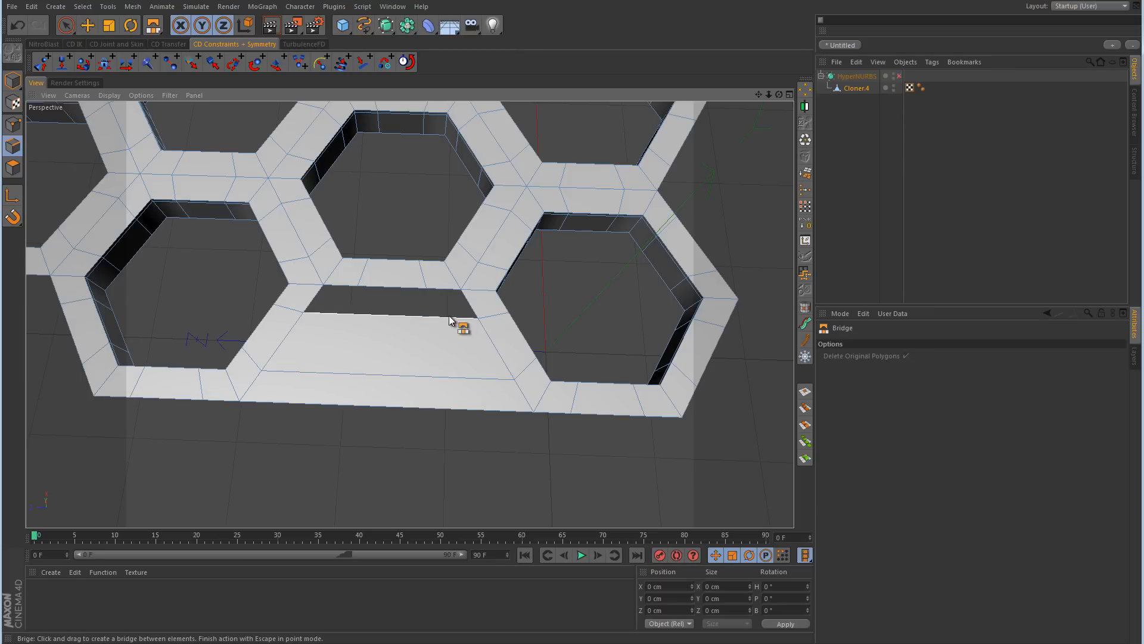
drag(475, 311, 312, 301)
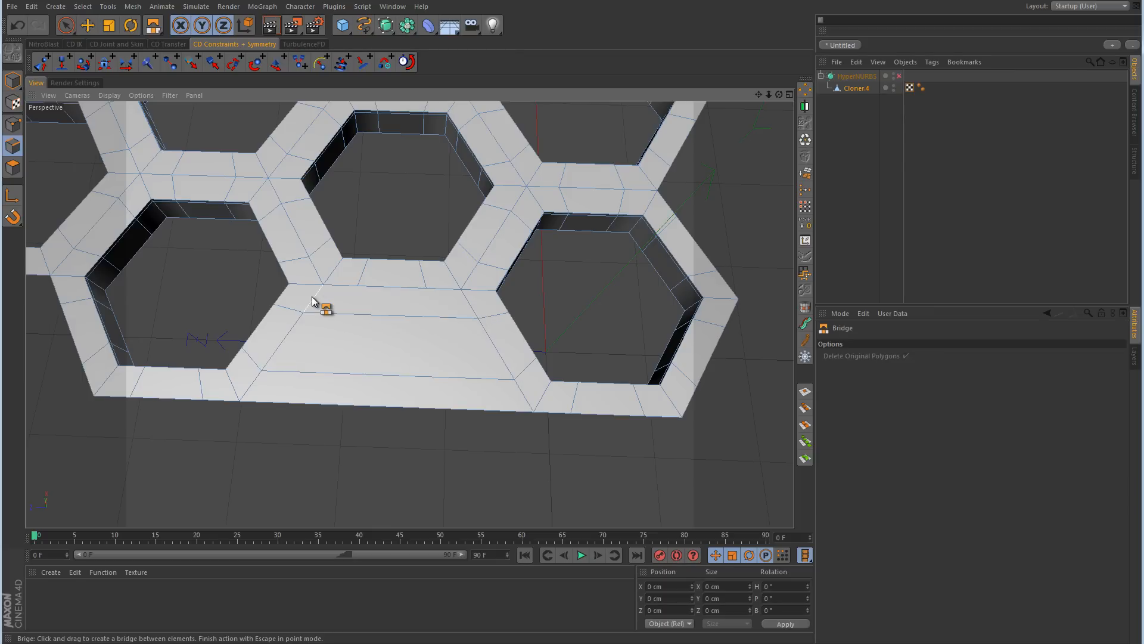
Step: Cut two lines across the bridged polygons with the Knife in Line mode, from the inner hexagon edge to the outer border
right_click(425, 441)
click(469, 462)
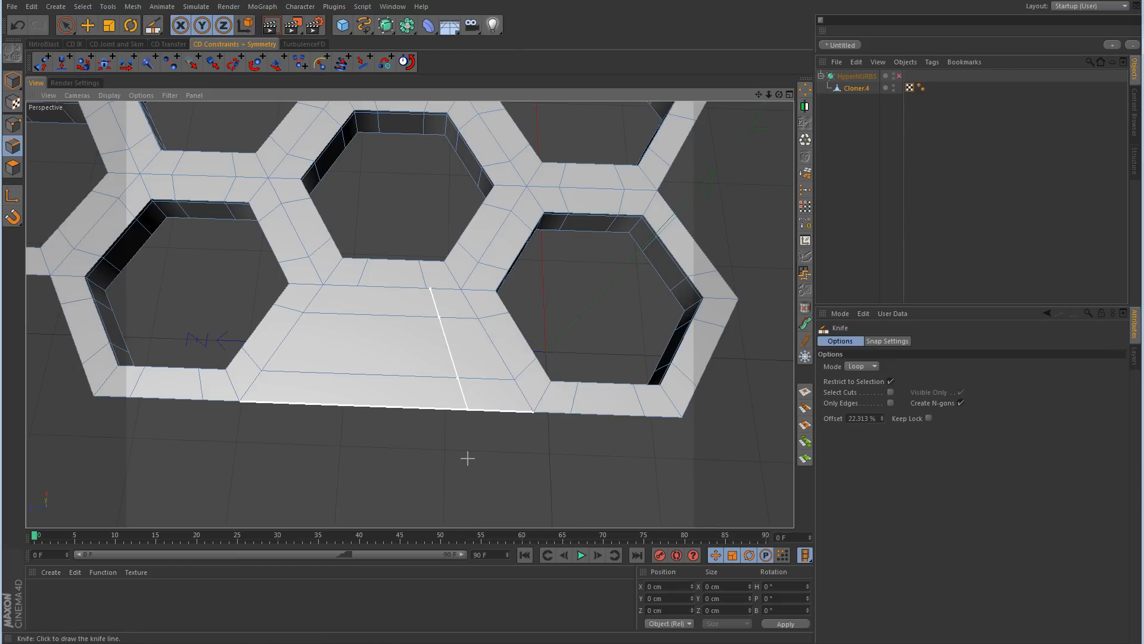
click(874, 366)
click(871, 375)
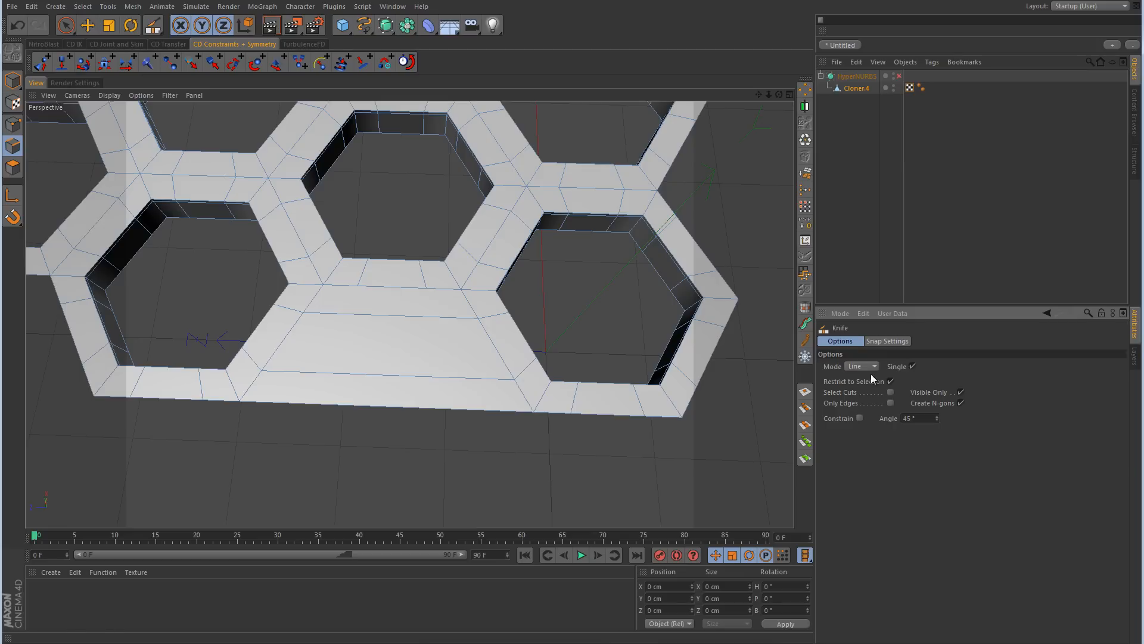
alt+drag(600, 294, 570, 350)
alt+middle_drag(572, 410, 552, 356)
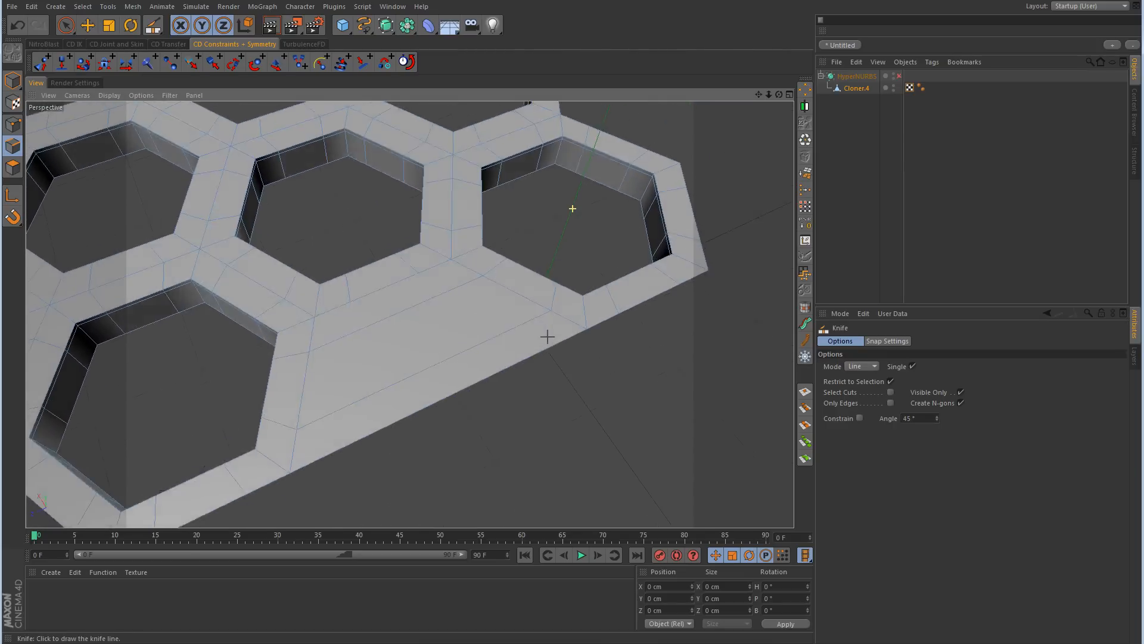
drag(420, 282, 545, 367)
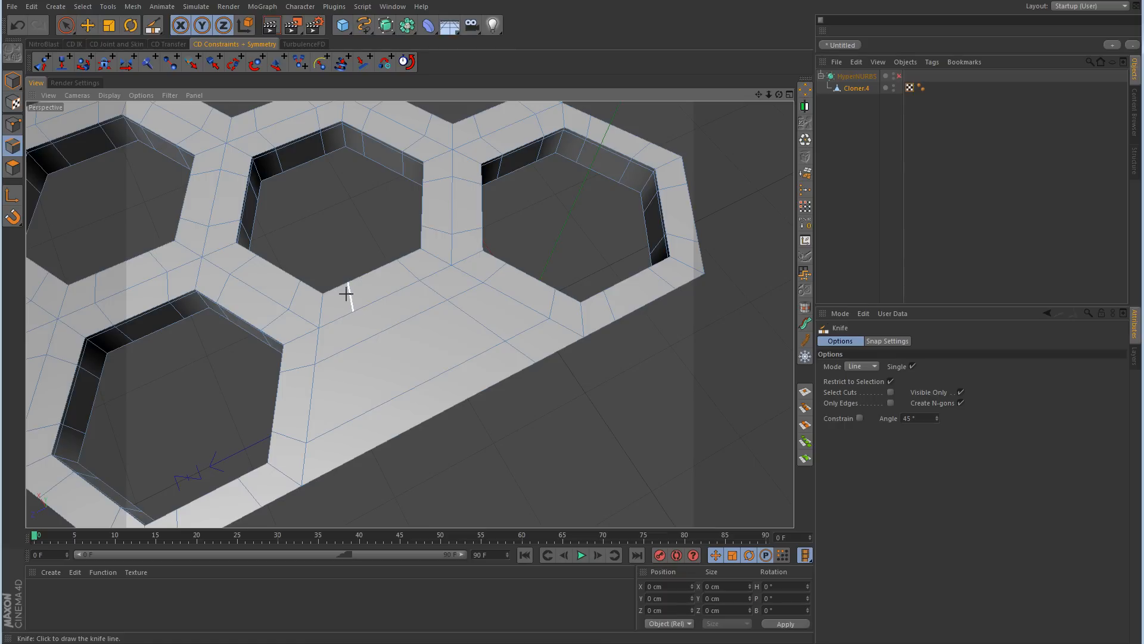
drag(351, 311, 362, 469)
Step: Try raising the new cut point near the hexagon hole to about 8.4 cm in Y in Points mode, and undo the move
click(13, 124)
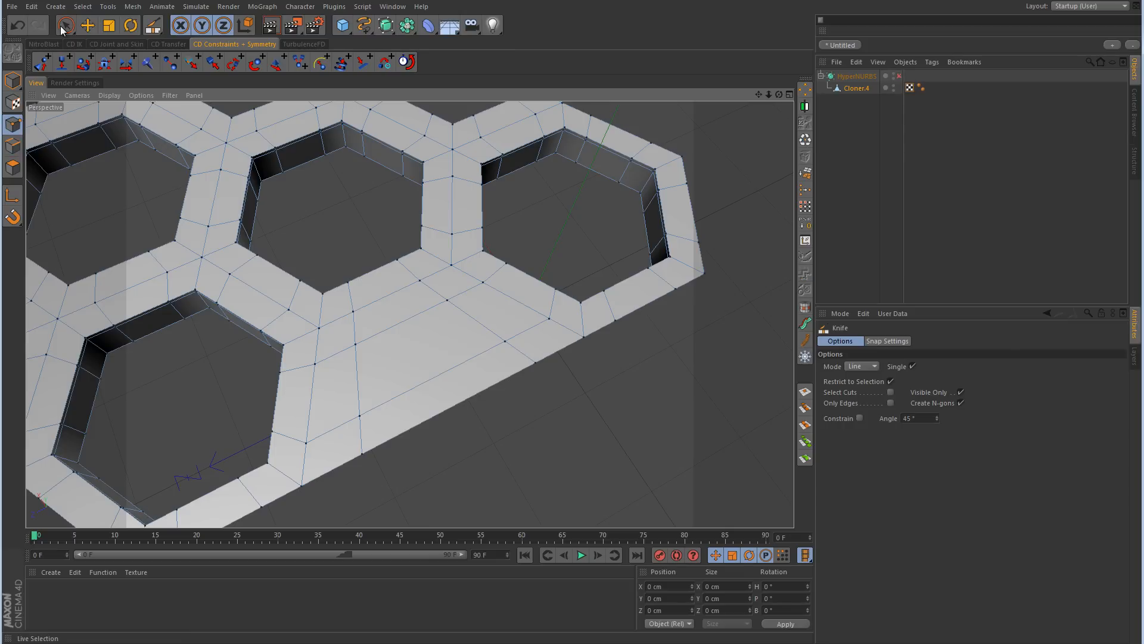
click(66, 25)
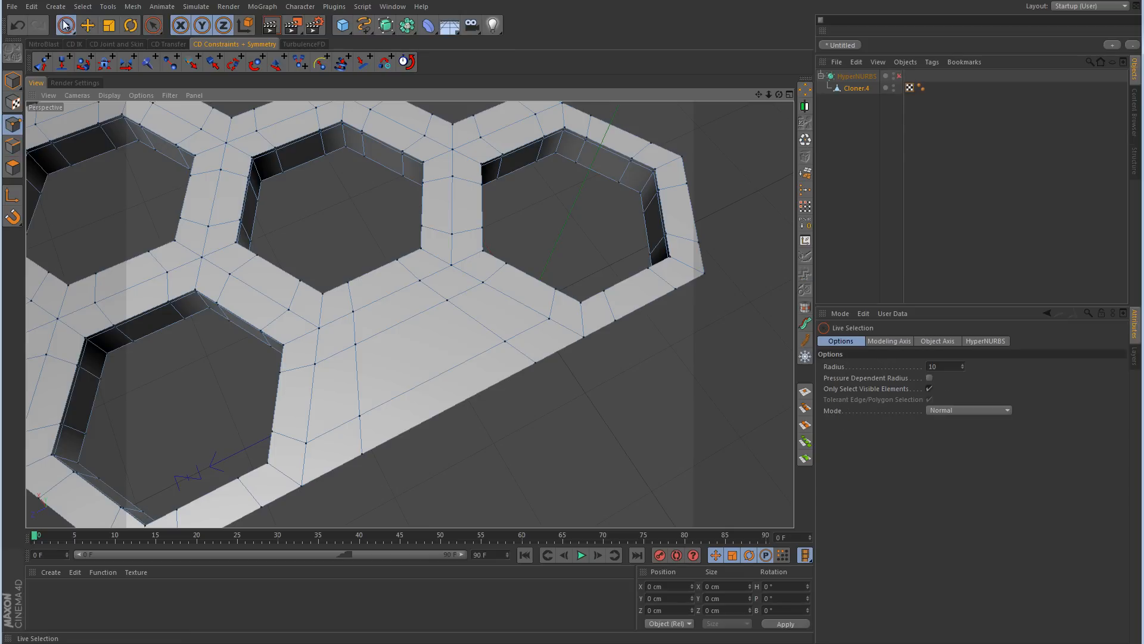
click(354, 311)
scroll(378, 334, up, 6)
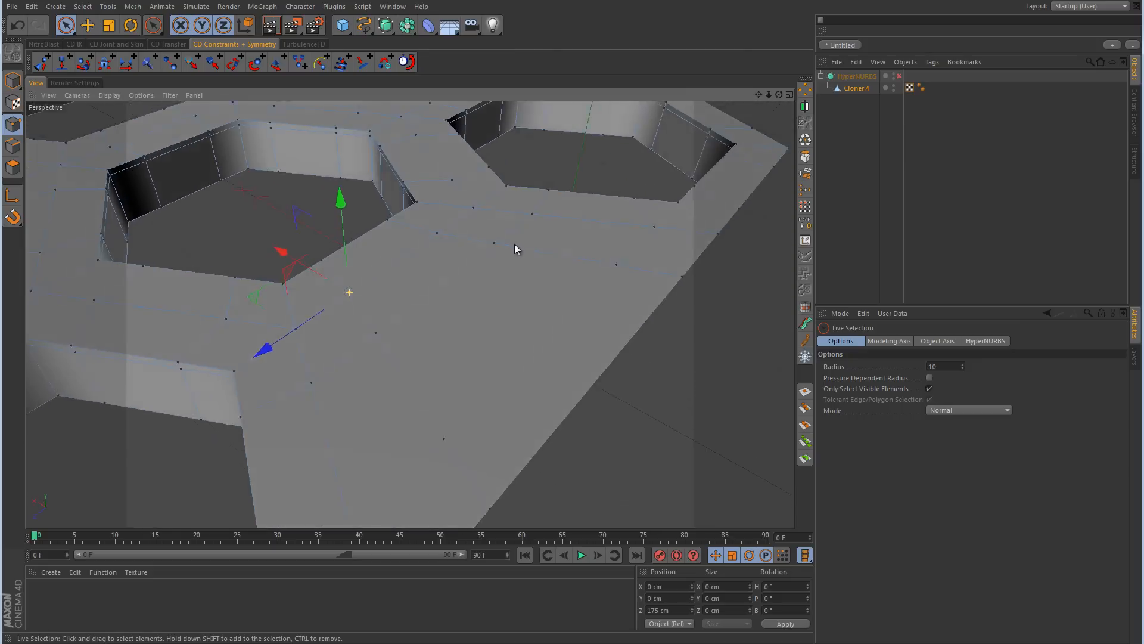
scroll(516, 249, down, 3)
drag(343, 199, 348, 177)
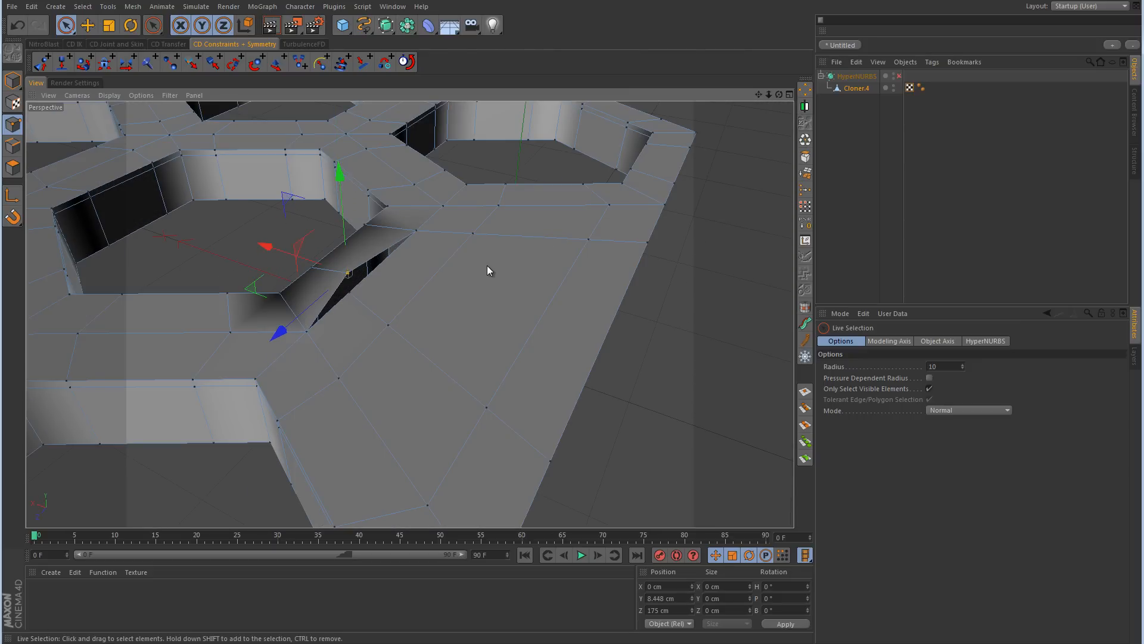
mouse_move(487, 266)
alt+mouse_down()
mouse_move(445, 281)
mouse_move(217, 115)
mouse_move(295, 200)
mouse_move(378, 258)
mouse_move(488, 274)
alt+mouse_up()
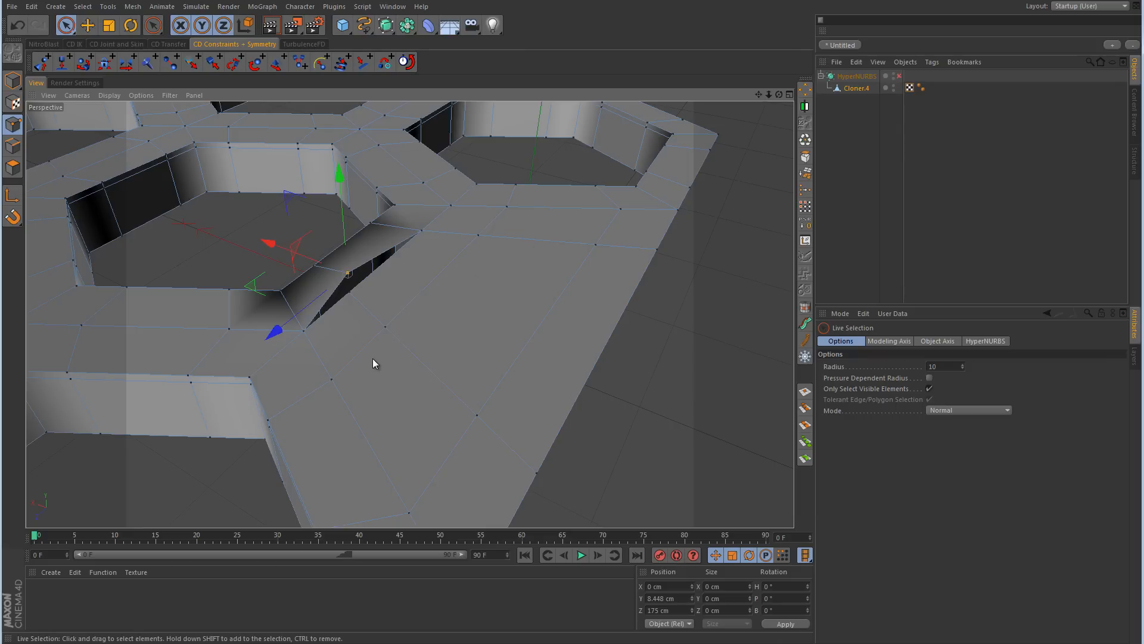
key(ctrl+z)
Step: Optimize the mesh with no points selected, and raise the same cut point to about 9.3 cm in Y
click(639, 339)
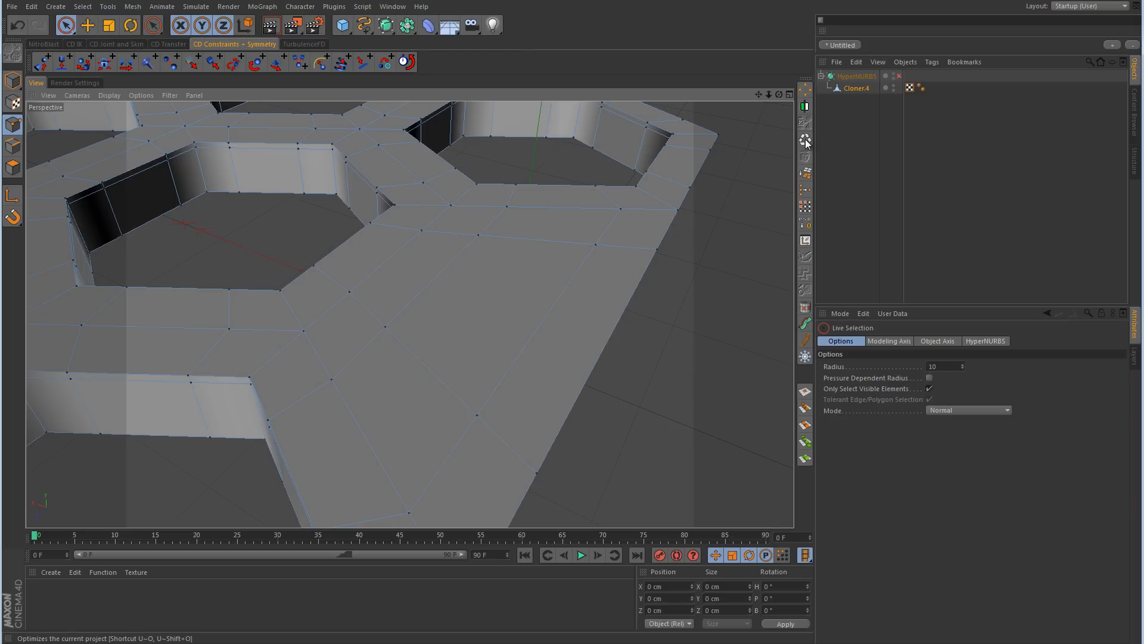
click(350, 292)
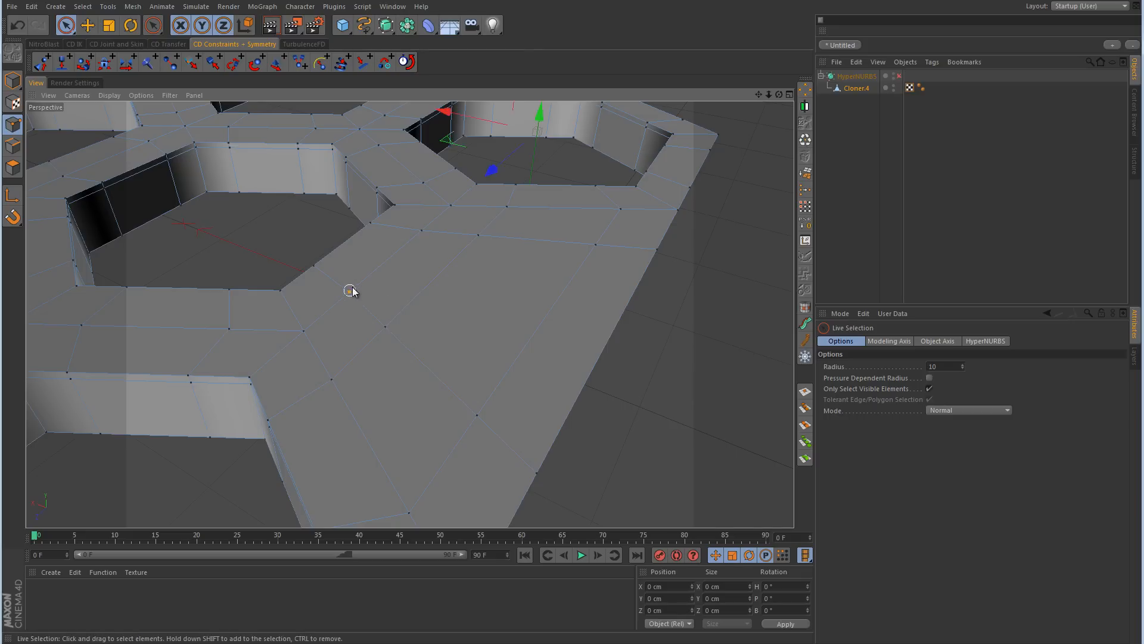
mouse_move(343, 240)
mouse_down()
mouse_move(344, 197)
mouse_move(345, 230)
mouse_move(346, 219)
mouse_up()
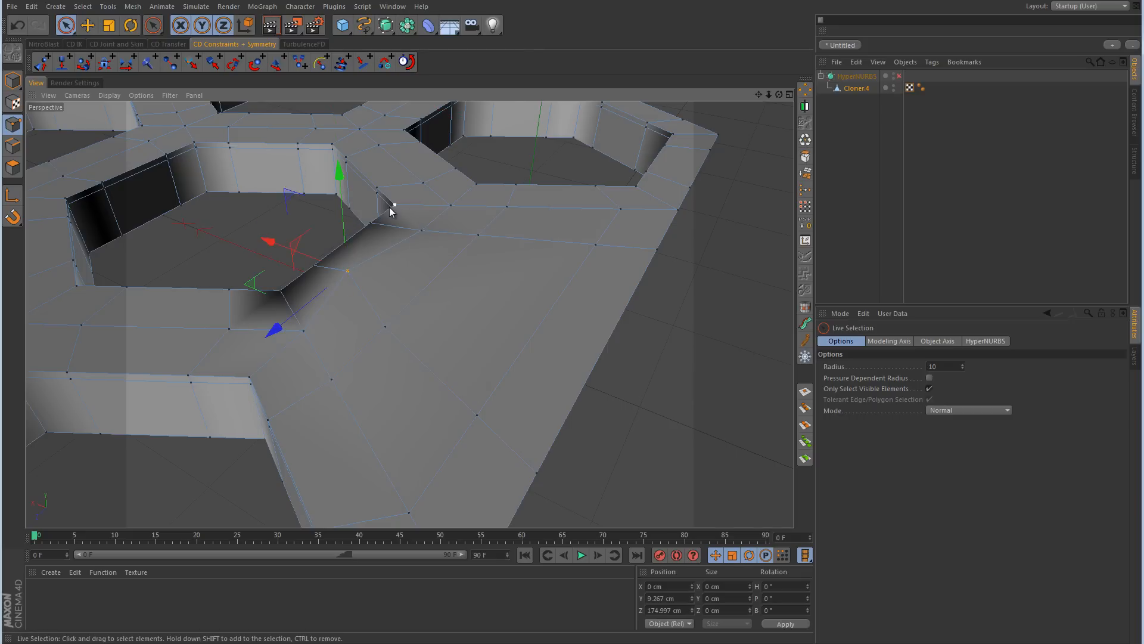
Step: Undo the last raise of the cut point near the hexagon hole
key(ctrl+z)
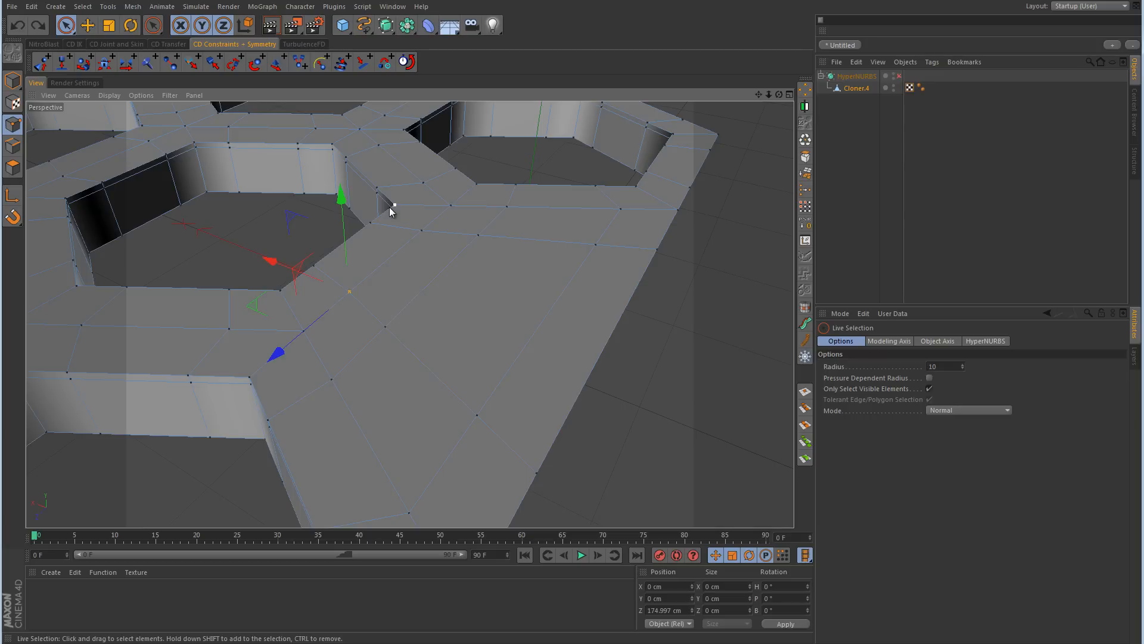
alt+drag(549, 293, 207, 318)
alt+right_drag(306, 325, 200, 337)
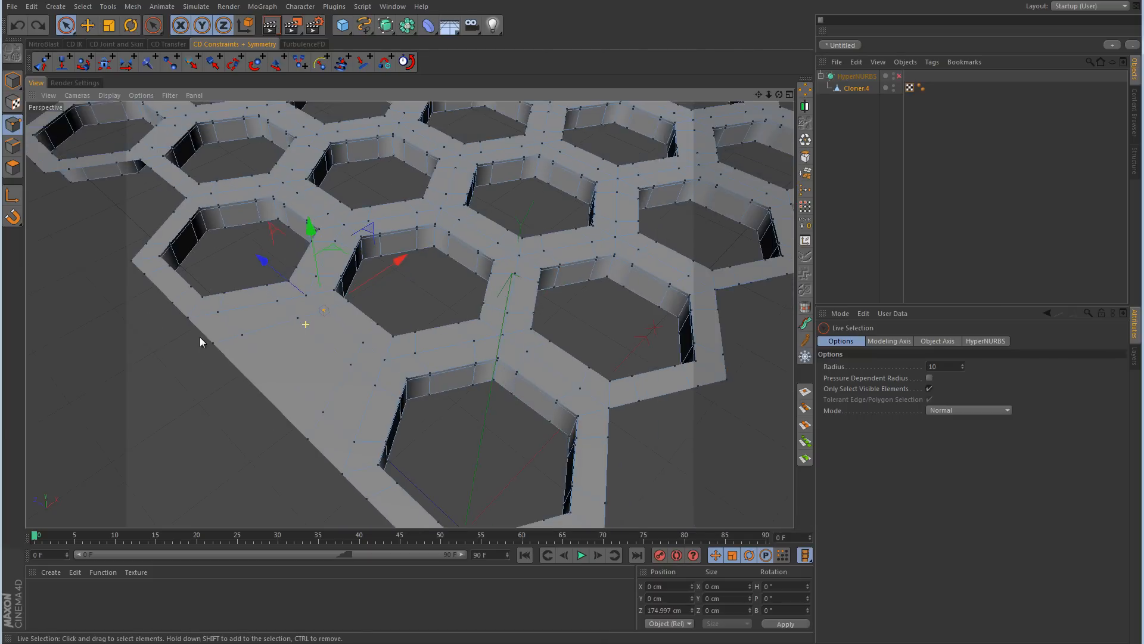
alt+drag(199, 337, 98, 132)
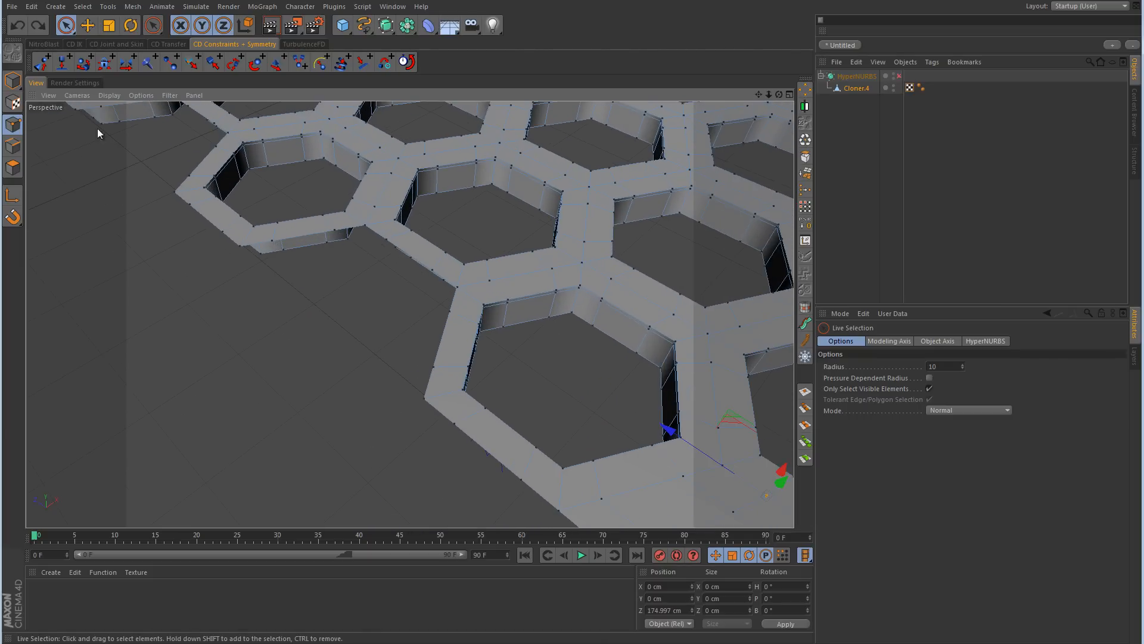
Step: In Edge mode, bridge the outermost facing edges of the next two protruding border hexagons, and close the remaining polygon hole between them
click(13, 147)
right_click(388, 314)
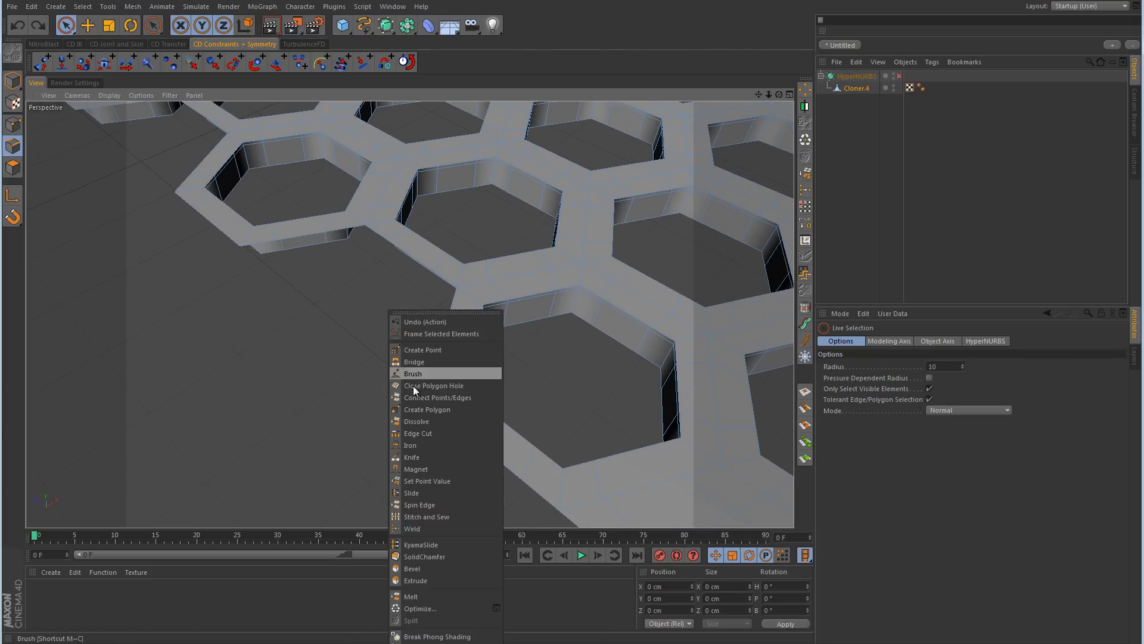
click(417, 370)
alt+drag(417, 366, 738, 156)
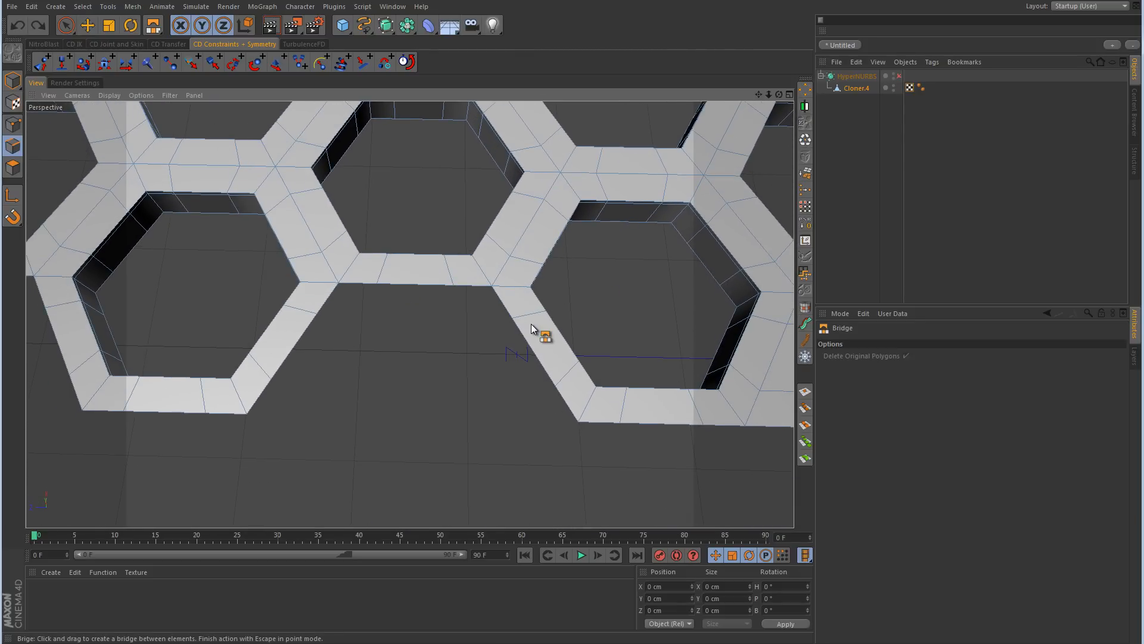
drag(565, 404, 259, 400)
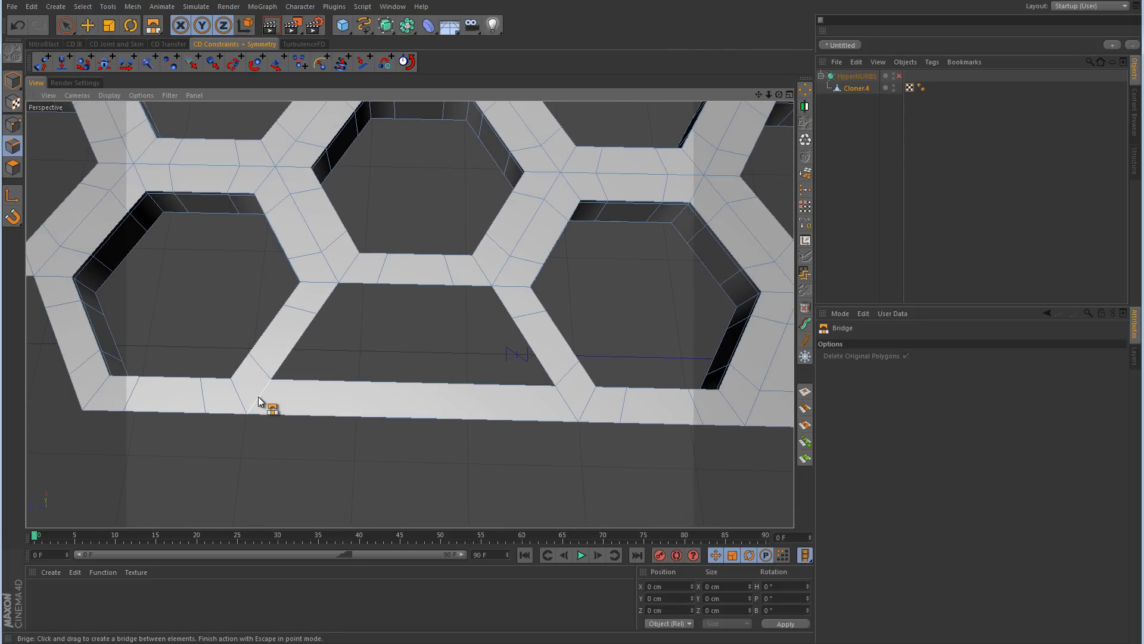
right_click(398, 325)
click(424, 392)
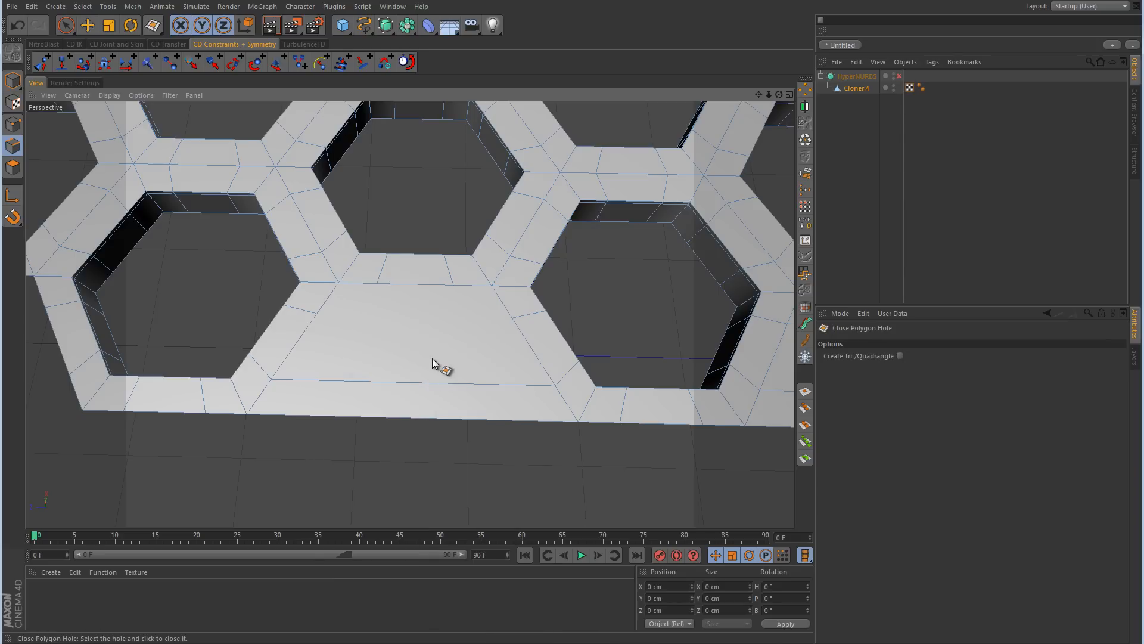
Step: Knife the closed polygon in Line mode with one cut parallel to the border and two cuts from the inner edge to the outer border
right_click(441, 364)
click(461, 463)
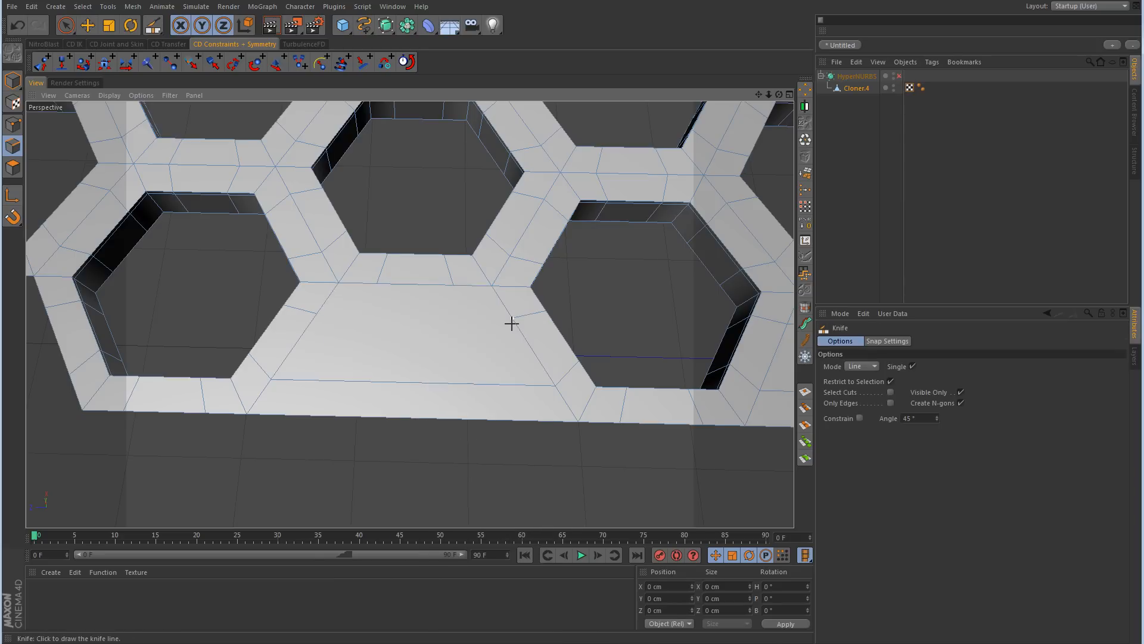
drag(511, 320, 314, 315)
drag(381, 284, 307, 440)
drag(462, 301, 514, 450)
Step: Try lowering a cut point on the filled gap's inner edge to about -1.4 cm in Y in Points mode, and undo the move
click(13, 124)
click(68, 26)
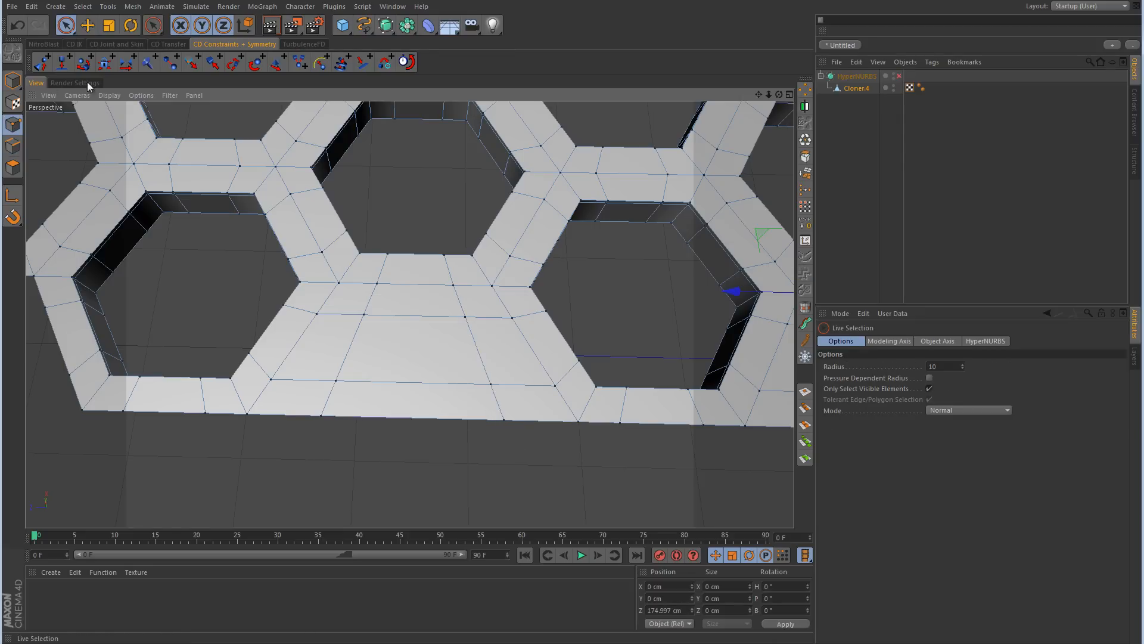
click(377, 284)
alt+drag(375, 295, 419, 290)
alt+right_drag(419, 290, 493, 280)
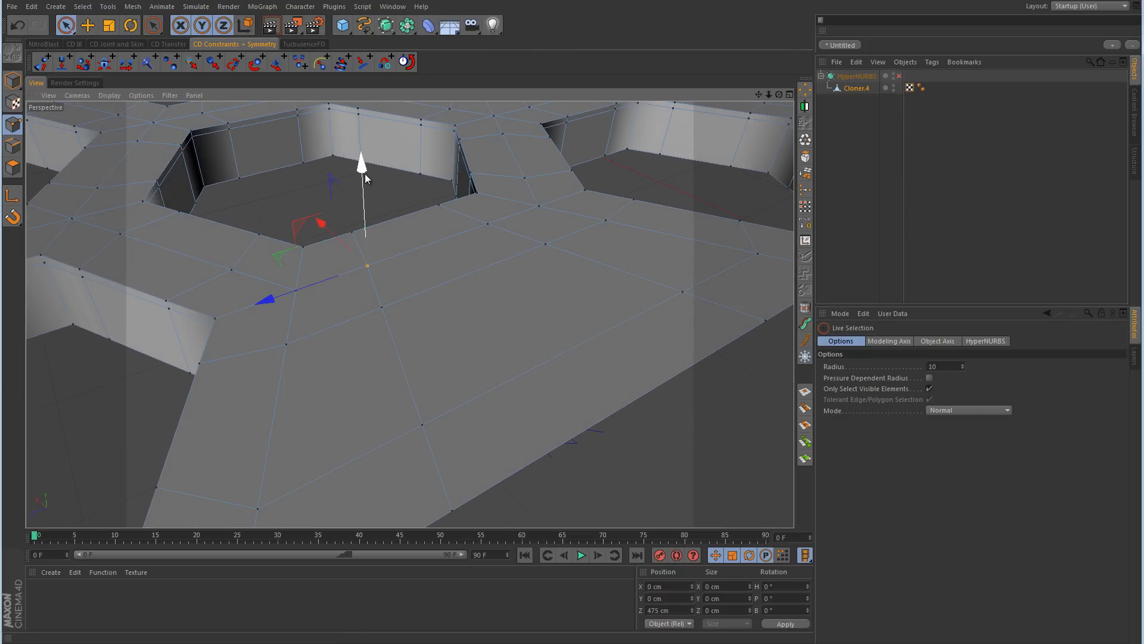
mouse_move(360, 169)
mouse_down()
mouse_move(366, 139)
mouse_move(365, 209)
mouse_move(366, 172)
mouse_move(365, 204)
mouse_move(365, 182)
mouse_up()
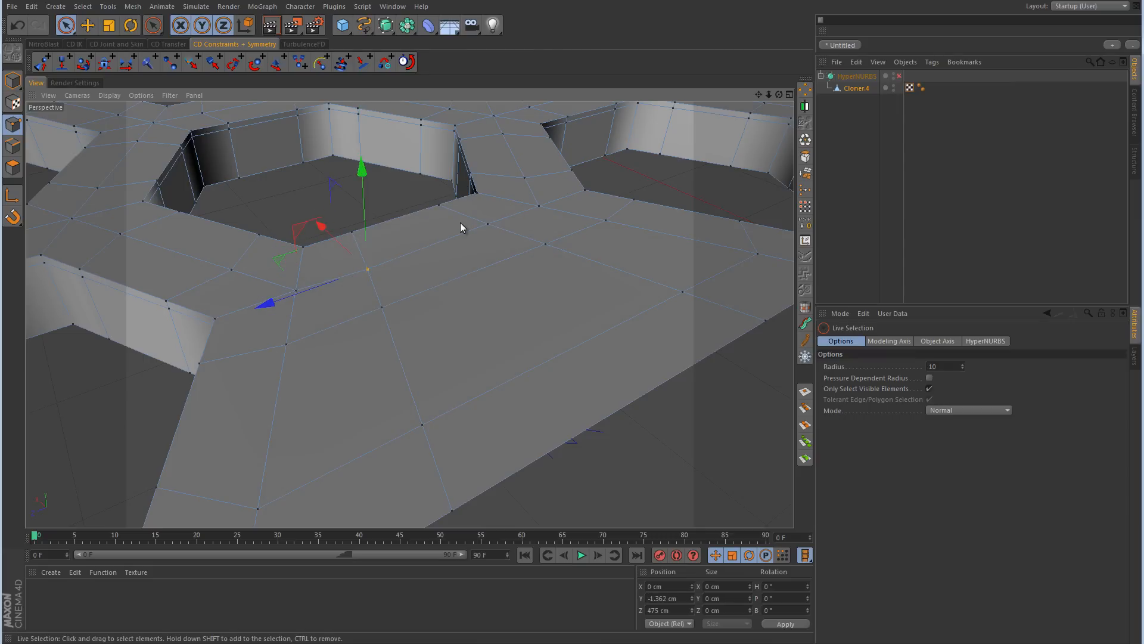
key(ctrl+z)
Step: In Edge mode, bridge the outermost and middle facing edge pairs between the first two corner hexagons on the adjacent zigzag border
scroll(604, 258, down, 10)
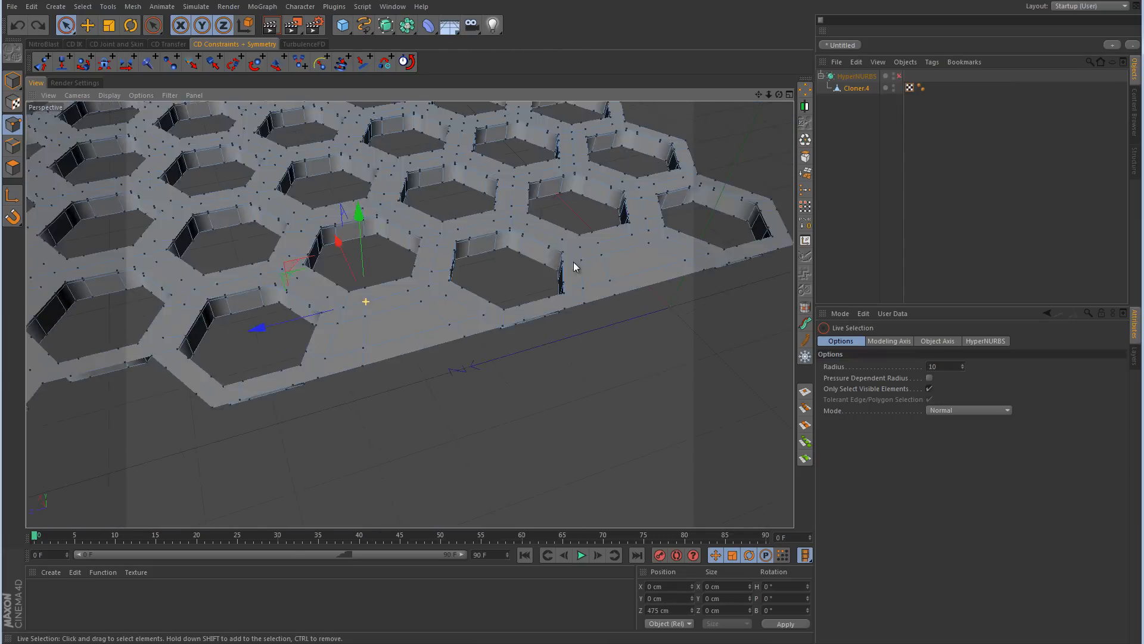
alt+middle_drag(587, 286, 501, 286)
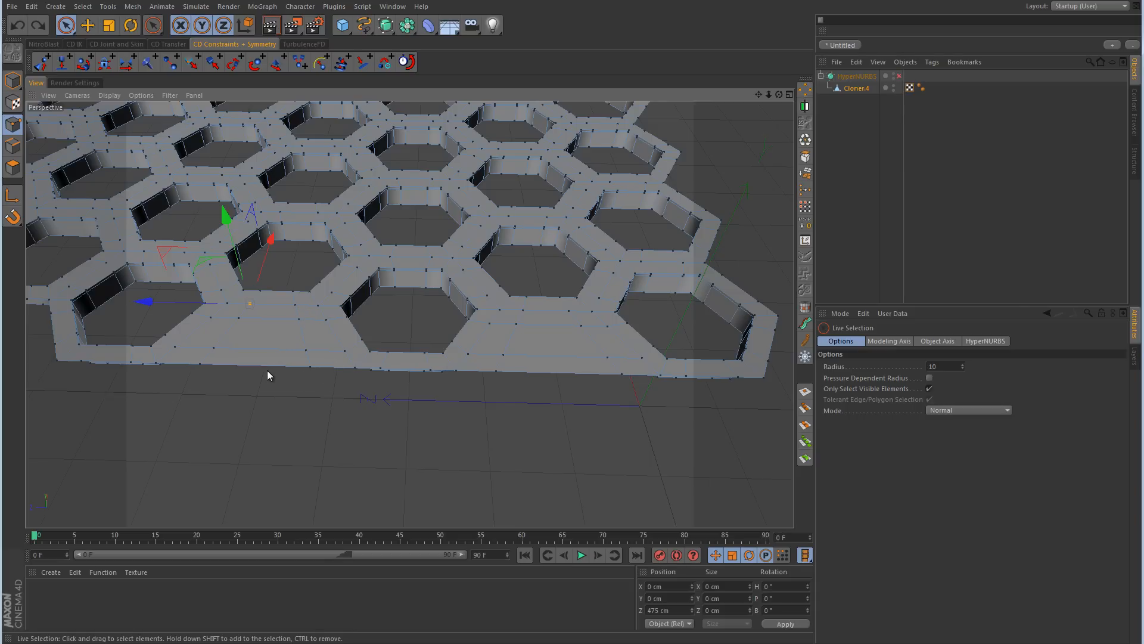
alt+middle_drag(237, 357, 180, 361)
alt+drag(578, 366, 389, 338)
alt+middle_drag(527, 423, 446, 229)
alt+drag(445, 232, 527, 322)
alt+right_drag(388, 370, 446, 359)
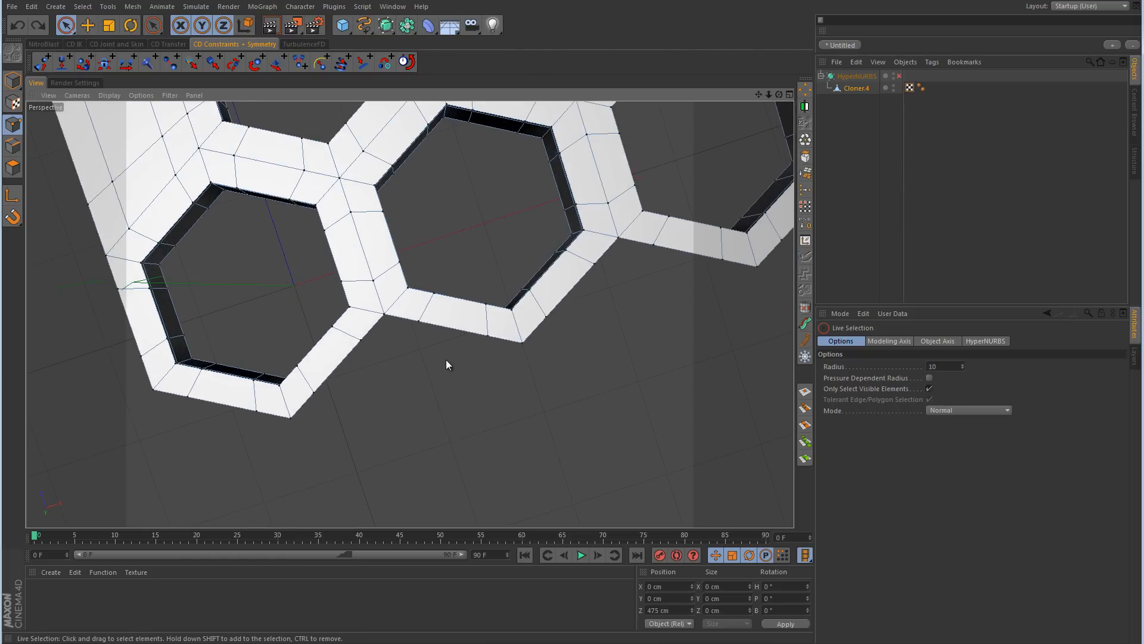
alt+drag(446, 360, 433, 335)
alt+middle_drag(512, 334, 480, 337)
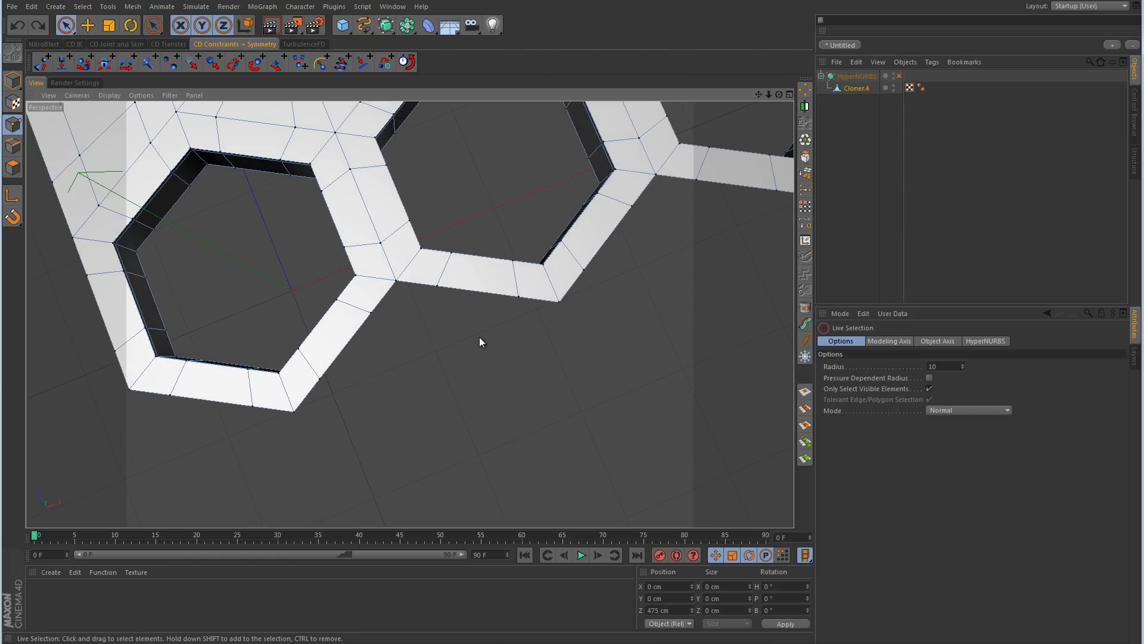
right_click(482, 337)
click(504, 397)
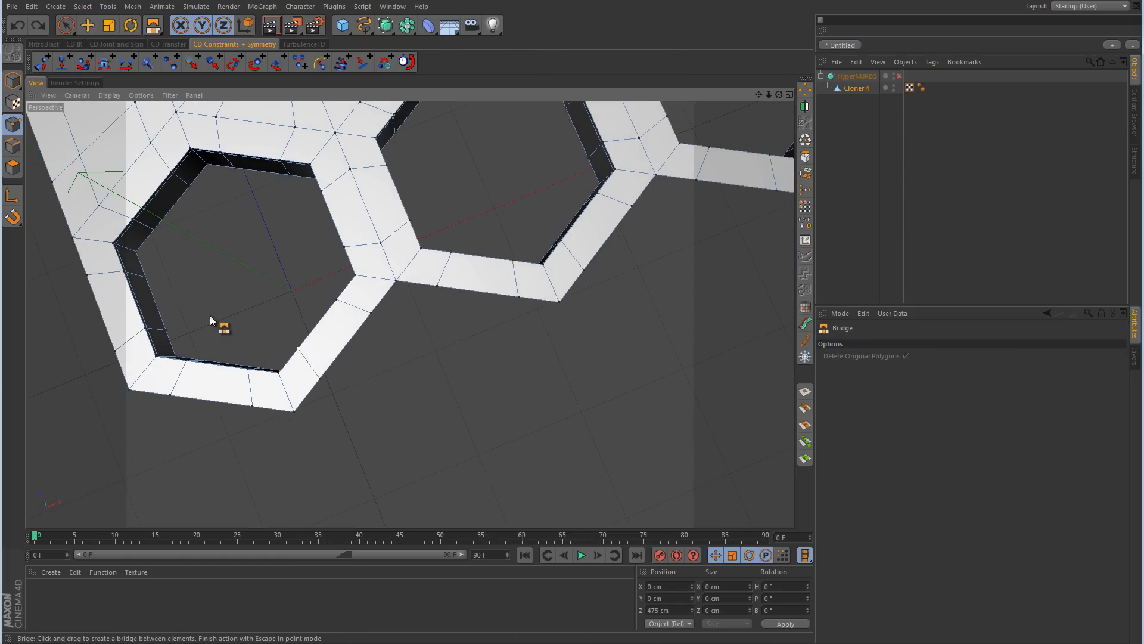
key(Return)
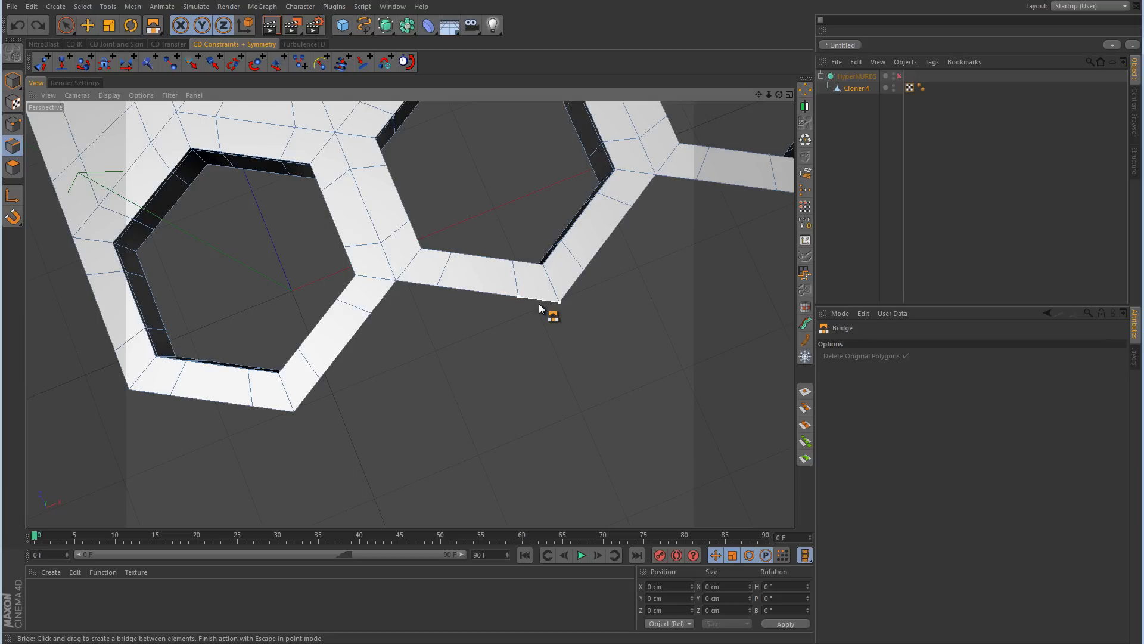
drag(539, 302, 309, 395)
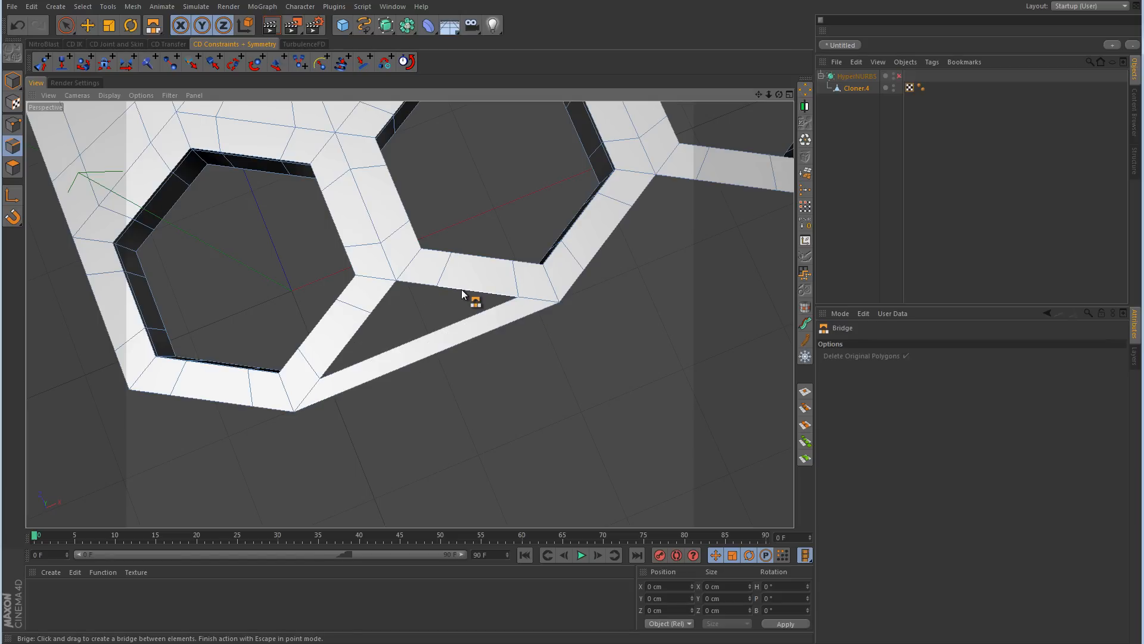
drag(461, 289, 410, 303)
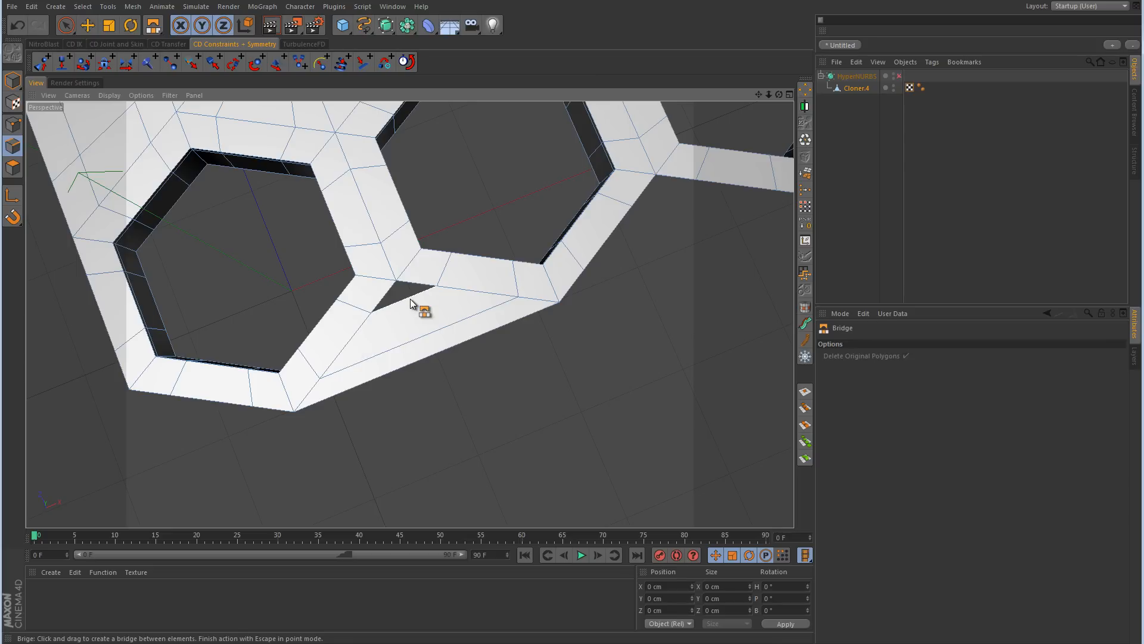
Step: Close the small triangular hole left between the bridged polygons and the hexagon junction
right_click(410, 303)
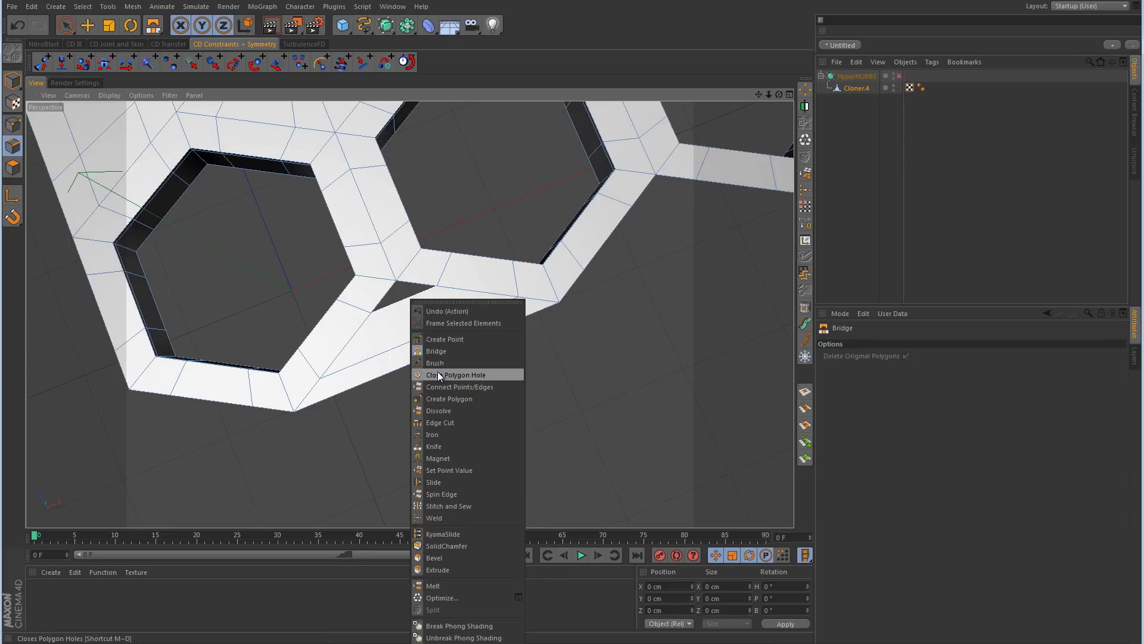
click(437, 370)
click(409, 305)
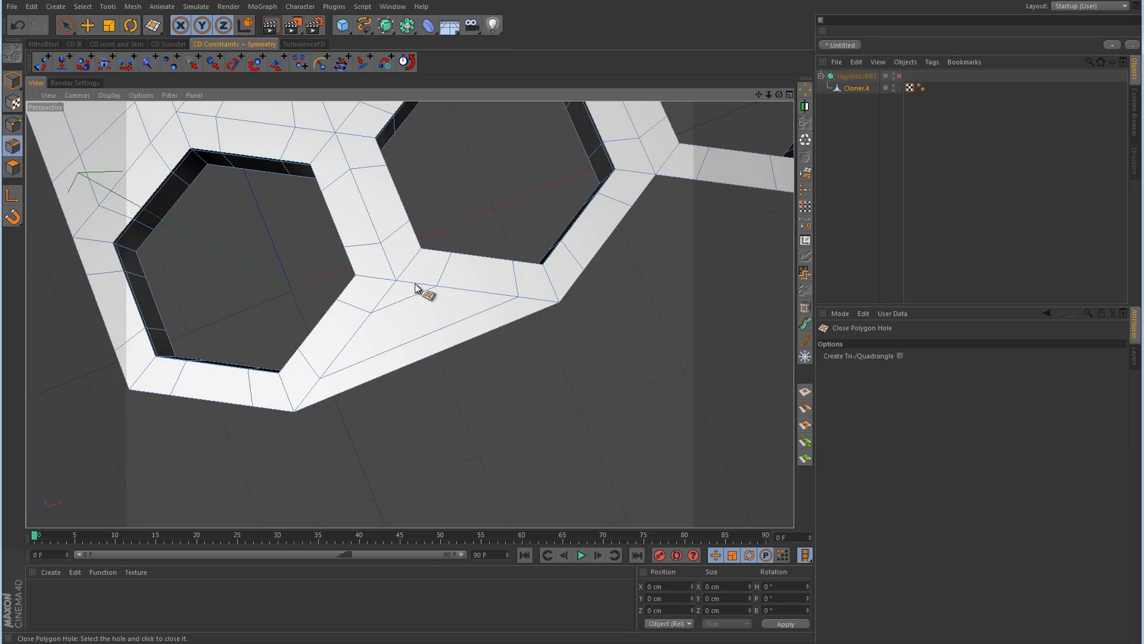
Step: In the Top view, knife a straight line from the hexagon junction point through the middle of the filled gap to the outer border
right_click(415, 287)
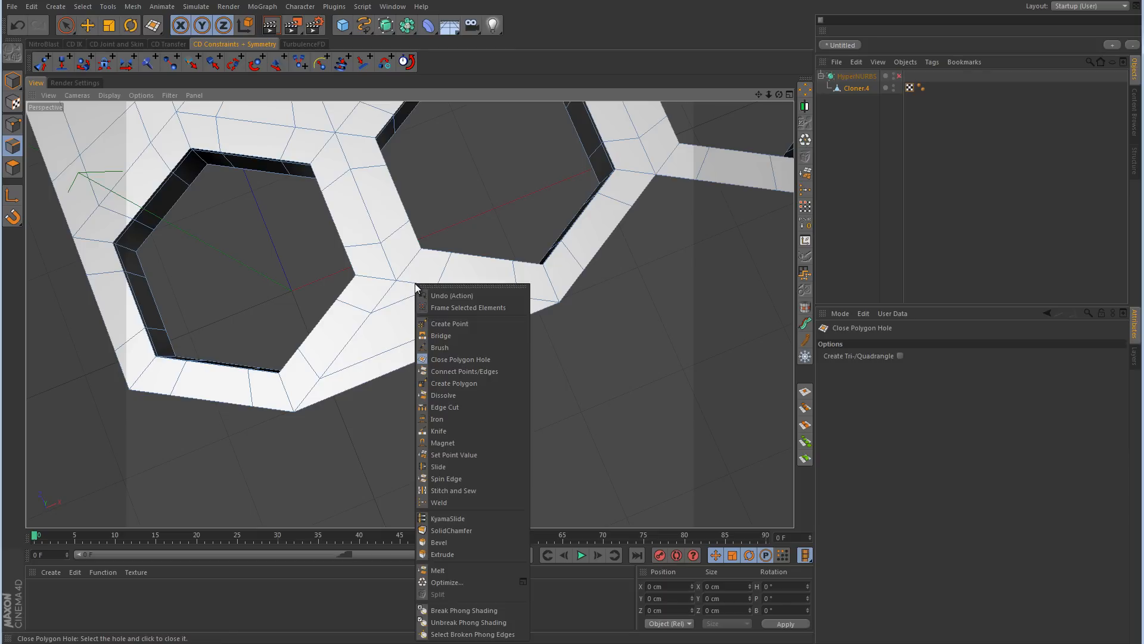
click(447, 426)
middle_click(552, 254)
middle_click(560, 262)
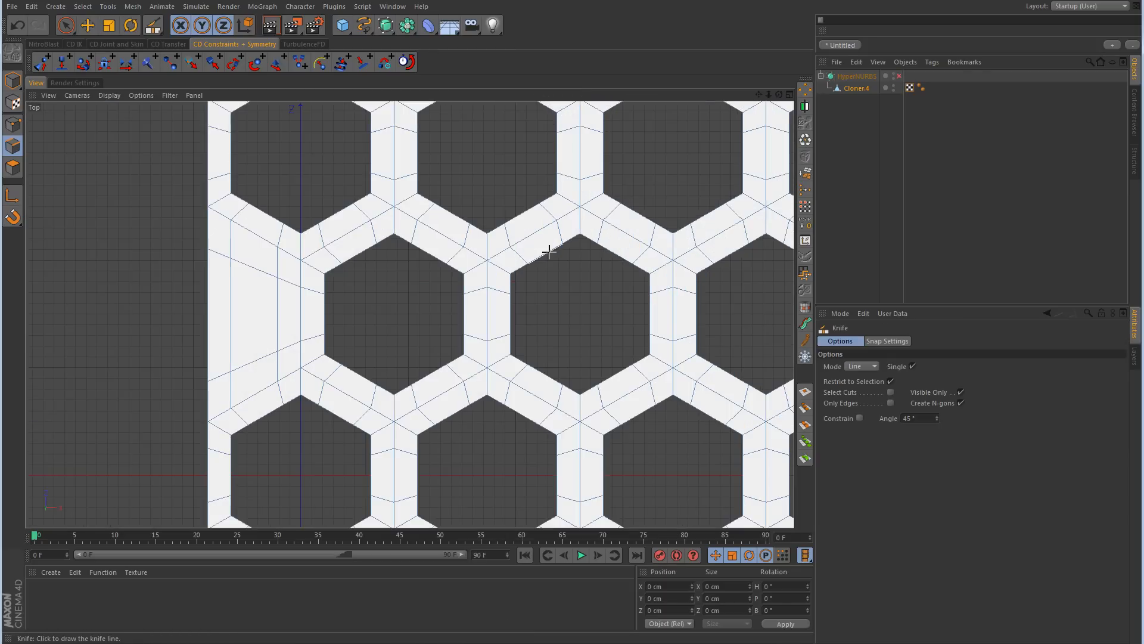
scroll(470, 273, up, 10)
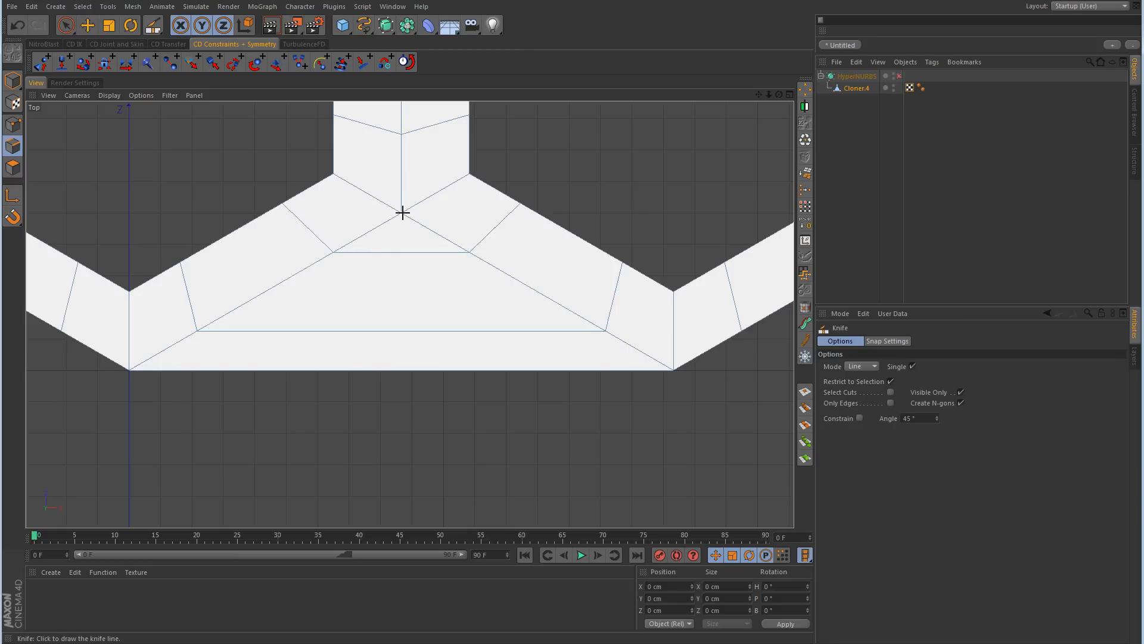
drag(402, 213, 404, 478)
Step: Dissolve the short cut edge below the junction, and move the midpoint beneath it outward to about -73.1 cm in Z in Points mode
click(65, 25)
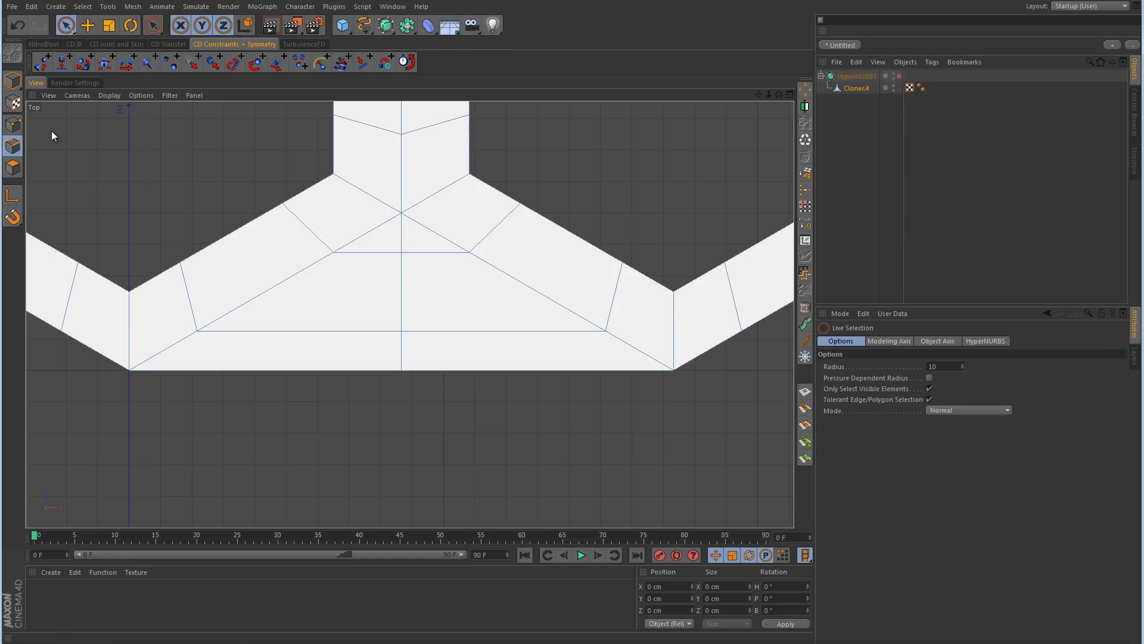
click(403, 236)
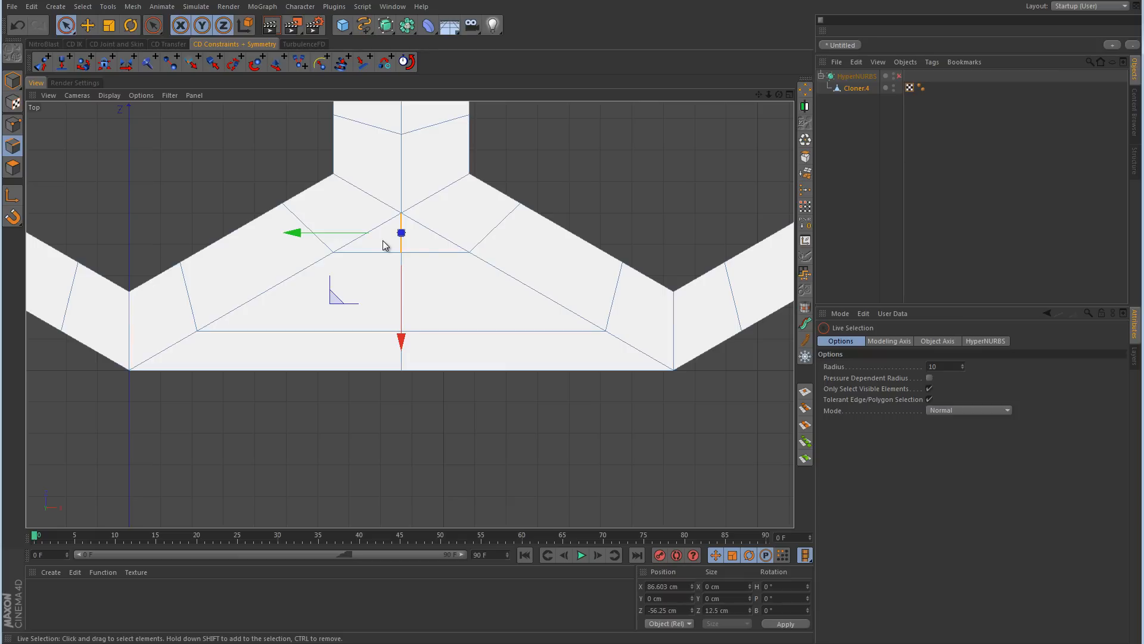
right_click(457, 212)
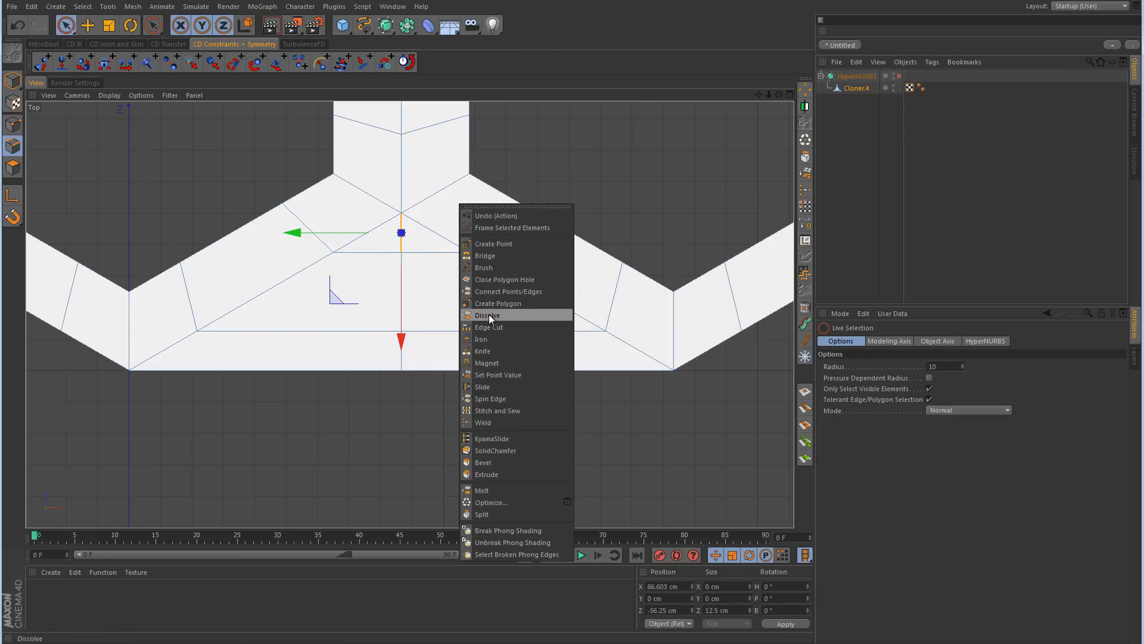
click(489, 316)
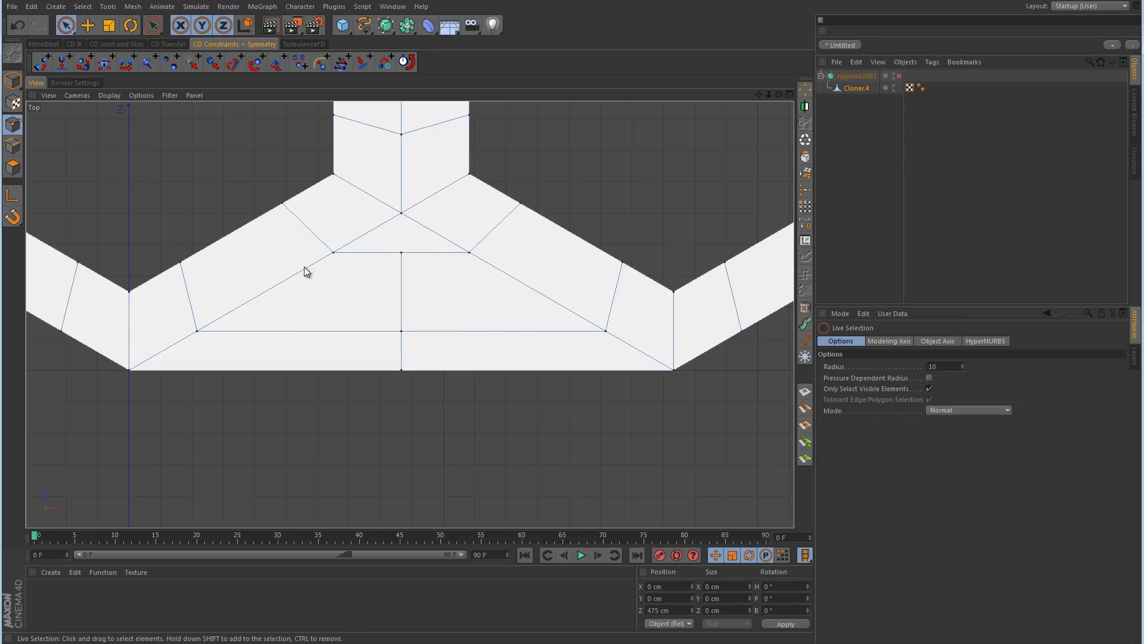
click(401, 252)
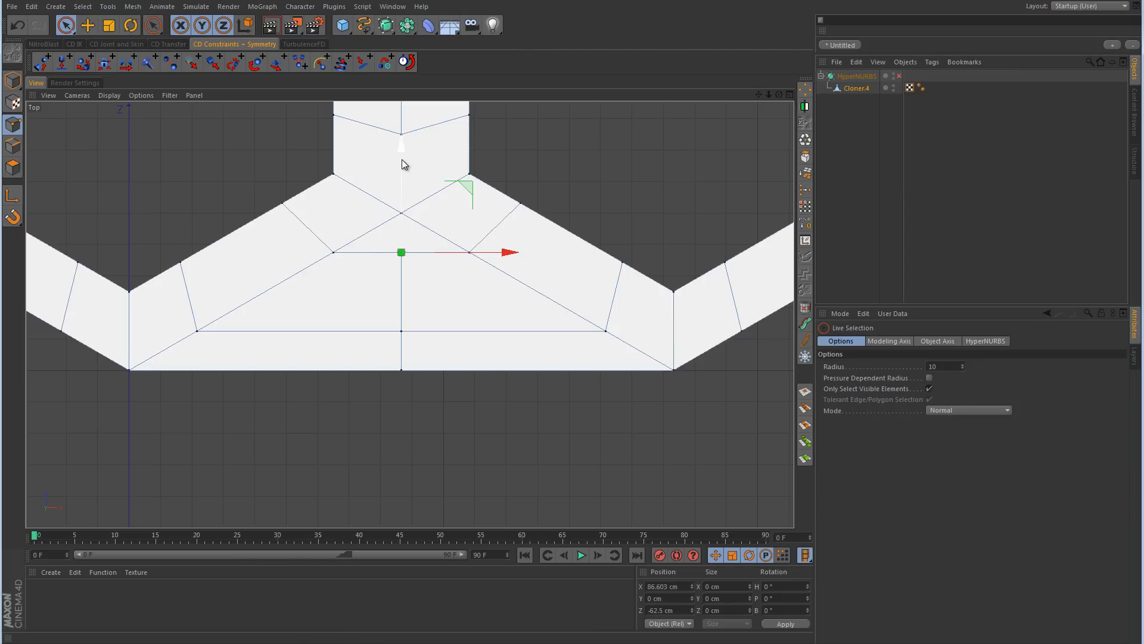
drag(401, 161, 399, 192)
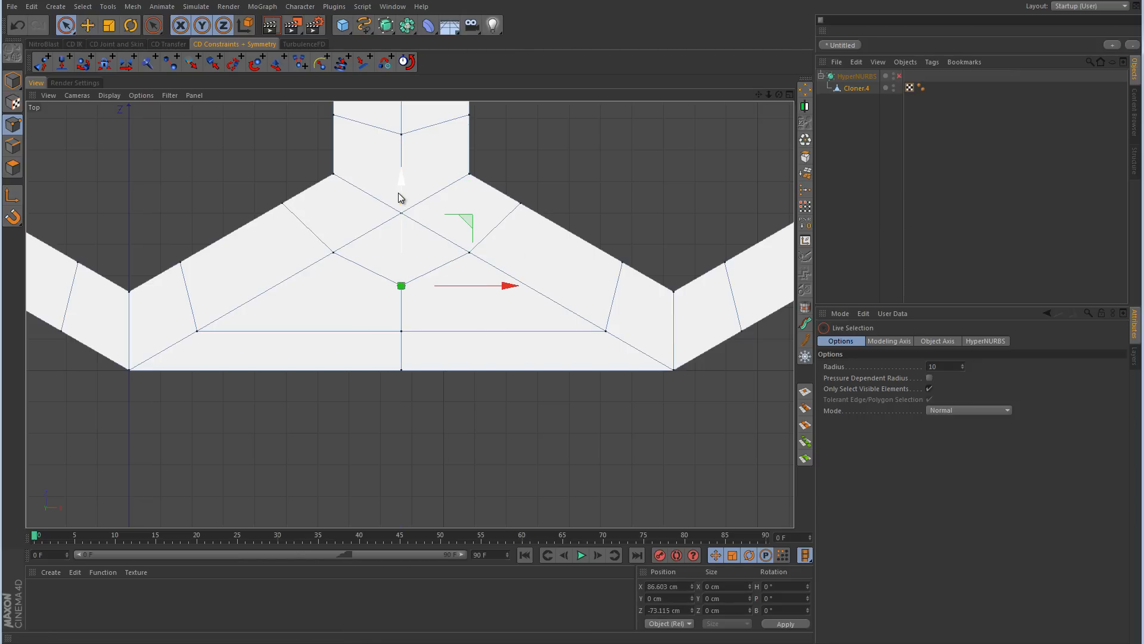
Step: Select the four edges of the diamond-shaped polygon beneath the junction in Edge mode to examine its quad layout
click(12, 146)
mouse_move(355, 259)
mouse_down()
mouse_move(396, 302)
mouse_move(309, 296)
mouse_move(322, 311)
mouse_up()
mouse_move(434, 267)
mouse_down()
mouse_move(496, 324)
mouse_move(391, 312)
mouse_move(412, 274)
mouse_up()
mouse_move(438, 222)
mouse_down()
mouse_move(429, 263)
mouse_move(375, 230)
mouse_move(373, 258)
mouse_up()
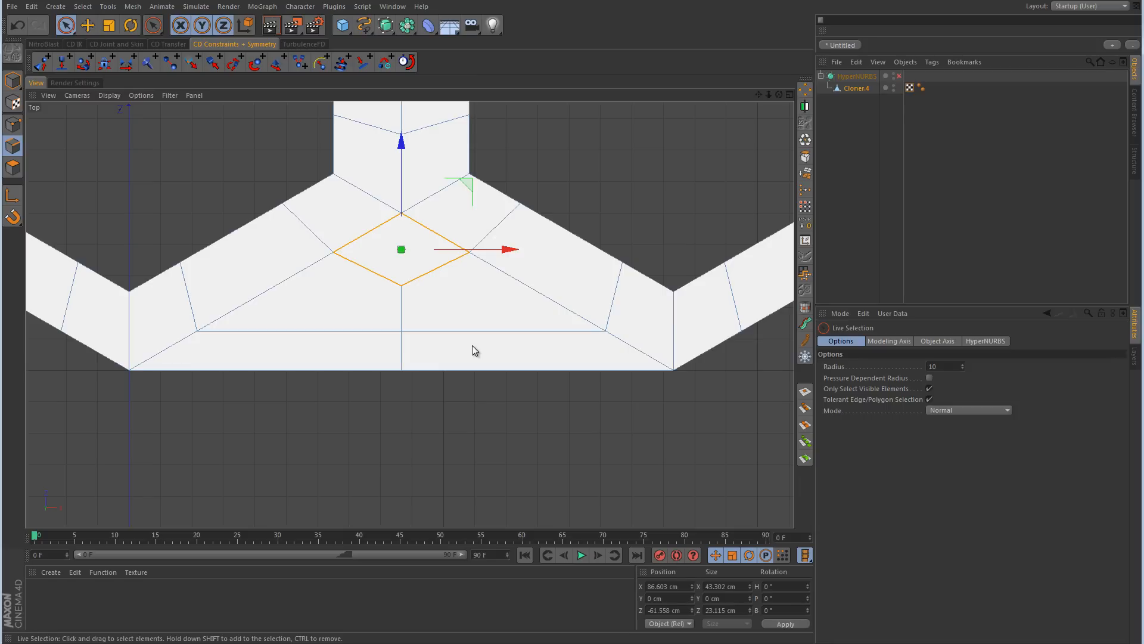
Step: Examine the remaining open gaps along the zigzag border of the honeycomb, and clear the edge selection
alt+right_drag(578, 329, 438, 357)
alt+middle_drag(603, 334, 341, 345)
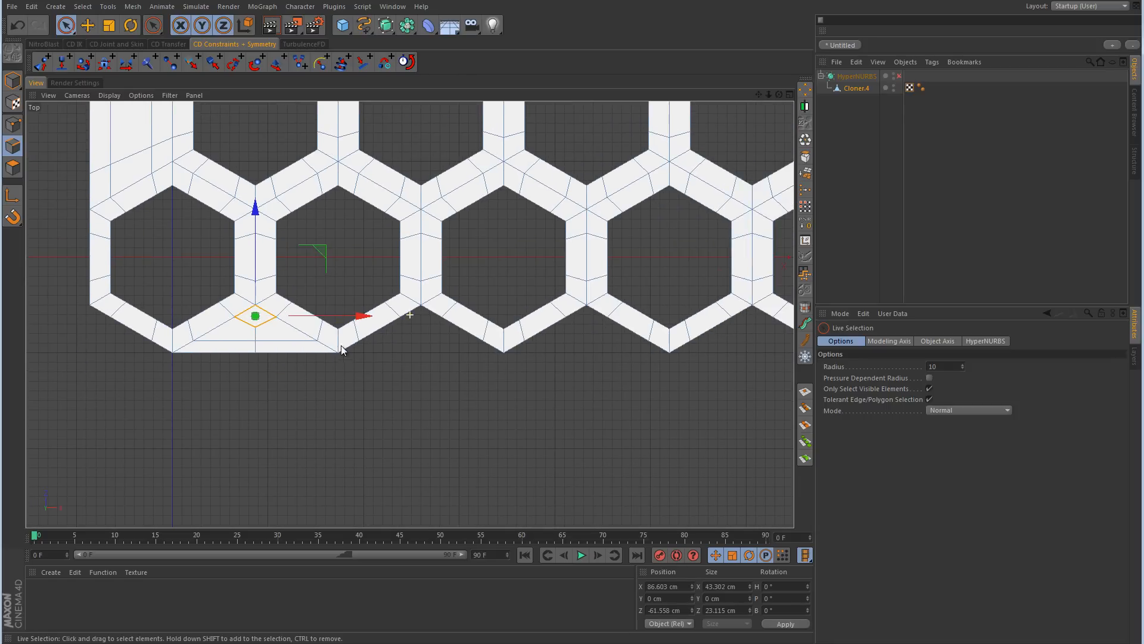
alt+right_drag(637, 325, 528, 348)
alt+middle_drag(773, 339, 504, 357)
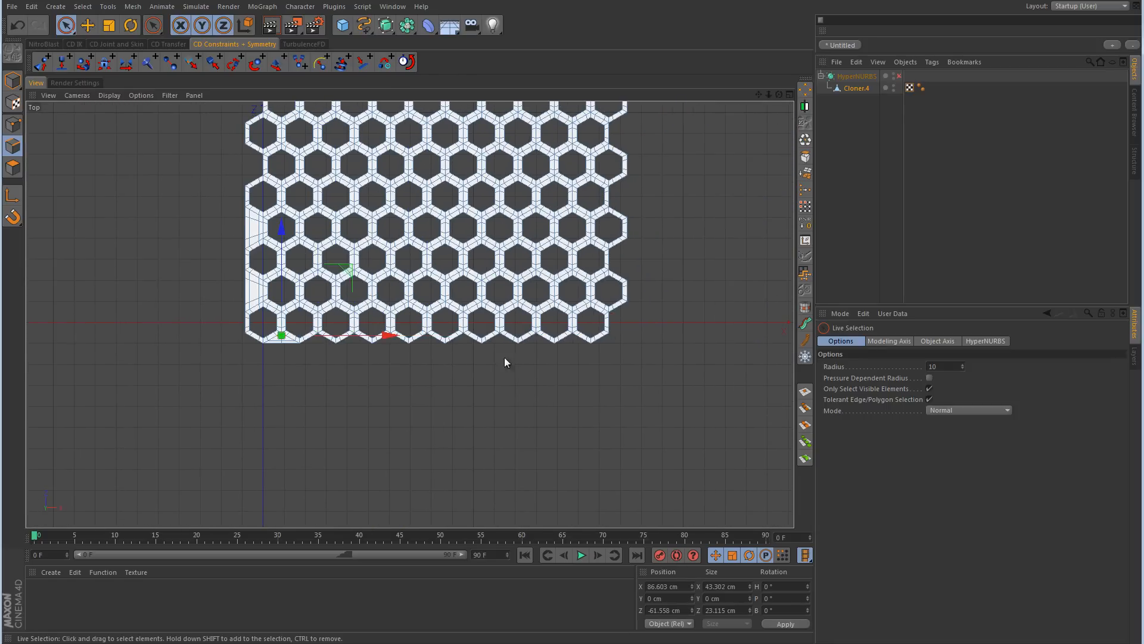
alt+middle_drag(361, 328, 479, 329)
alt+right_drag(403, 353, 518, 314)
click(451, 320)
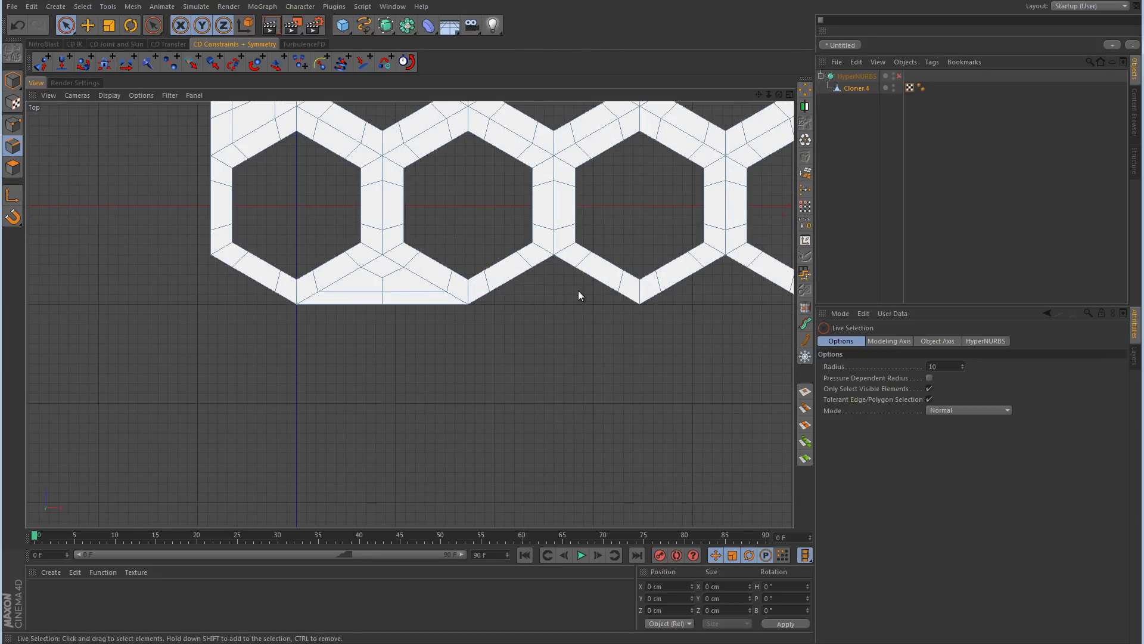
Step: Turn HyperNURBS smoothing on and examine the filled border gap and the honeycomb's outer corner in the Top and Perspective views
middle_click(468, 246)
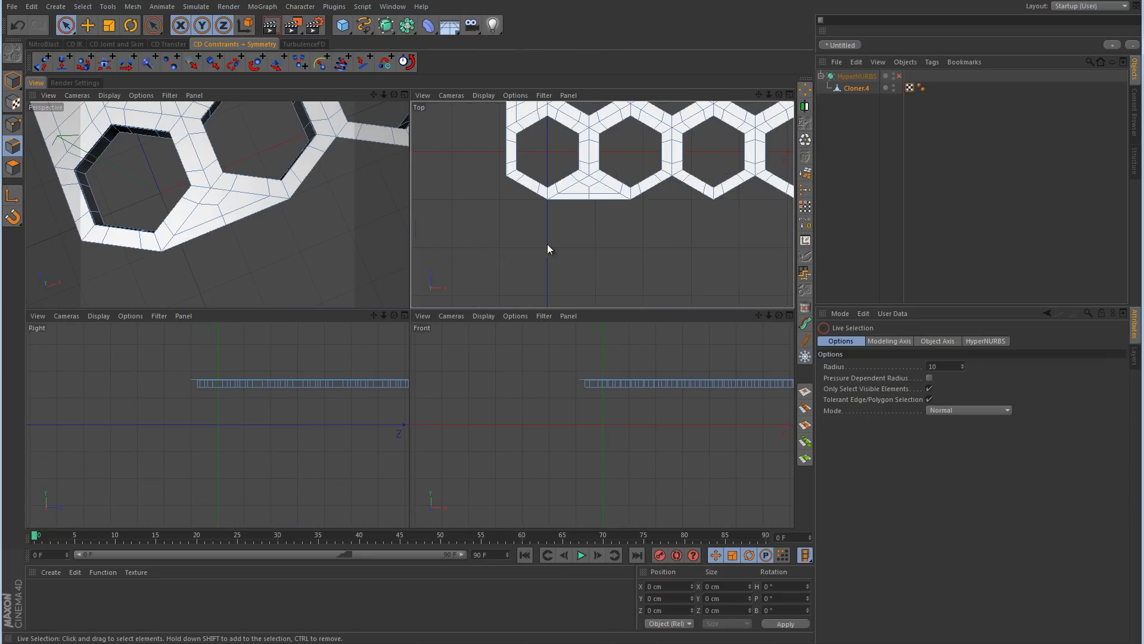
middle_click(549, 245)
alt+middle_drag(344, 283, 455, 329)
alt+right_drag(378, 344, 416, 331)
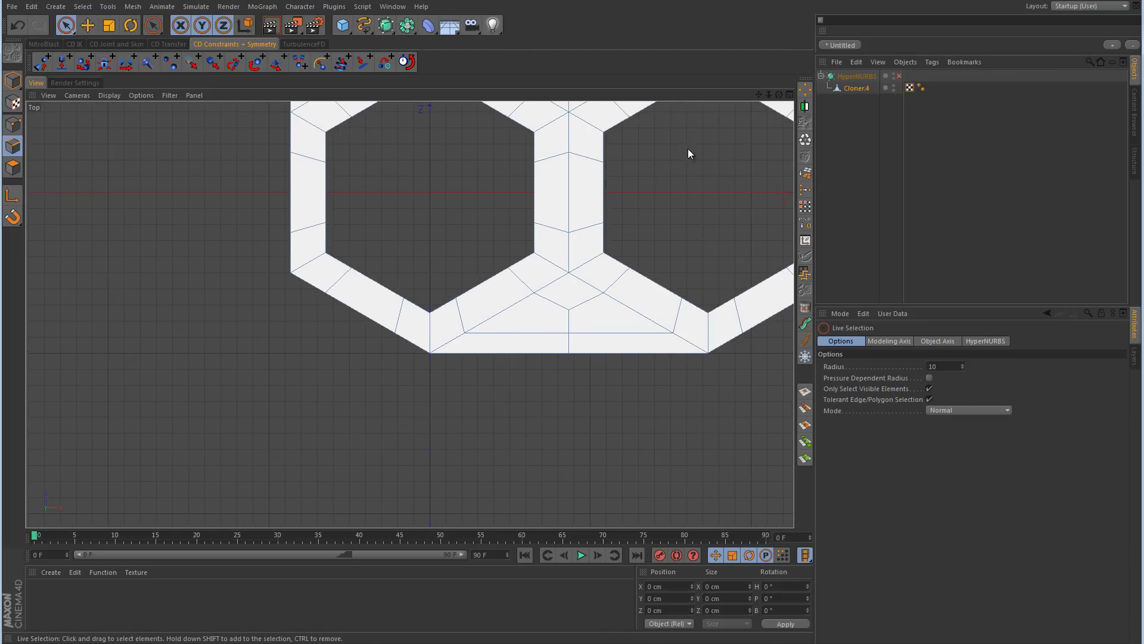
click(899, 75)
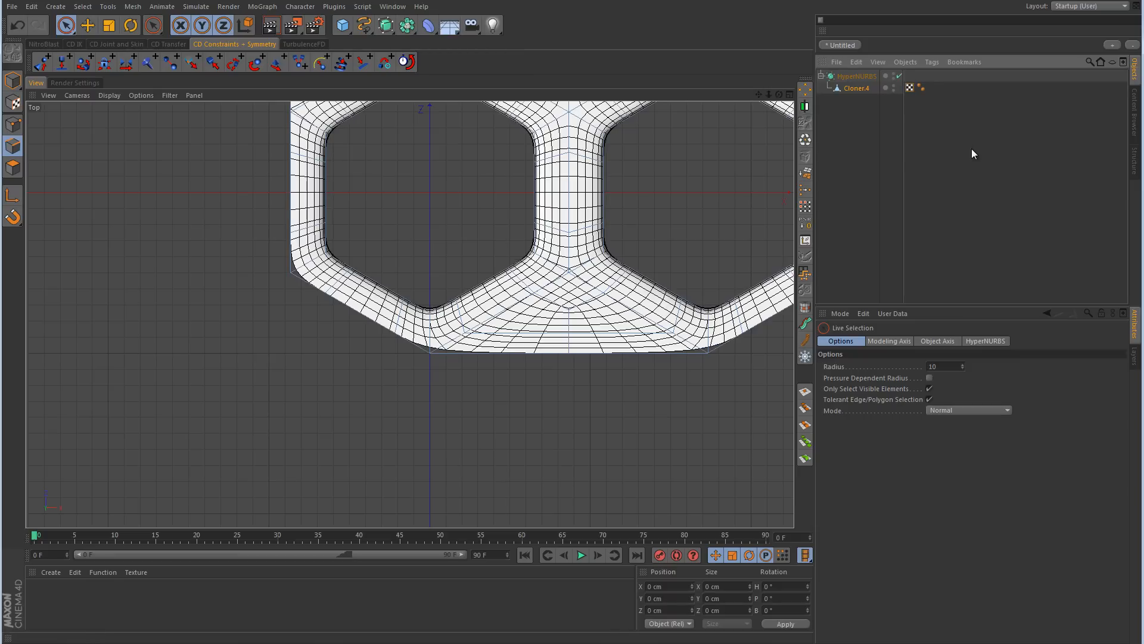
middle_click(483, 221)
middle_click(324, 230)
click(970, 199)
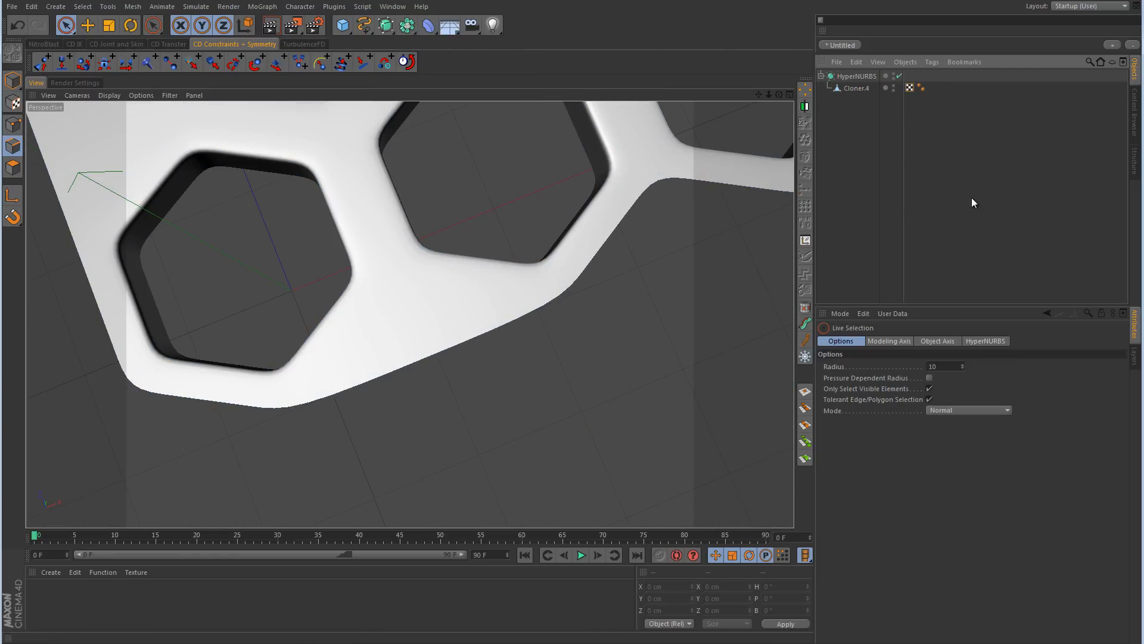
scroll(458, 325, down, 5)
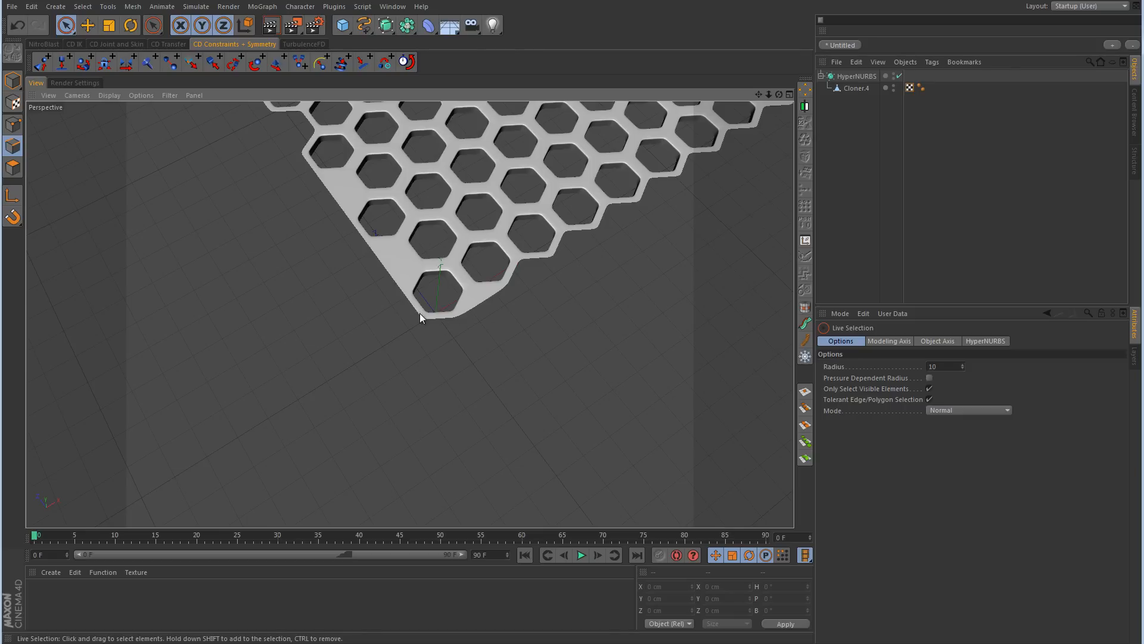
alt+drag(444, 317, 592, 377)
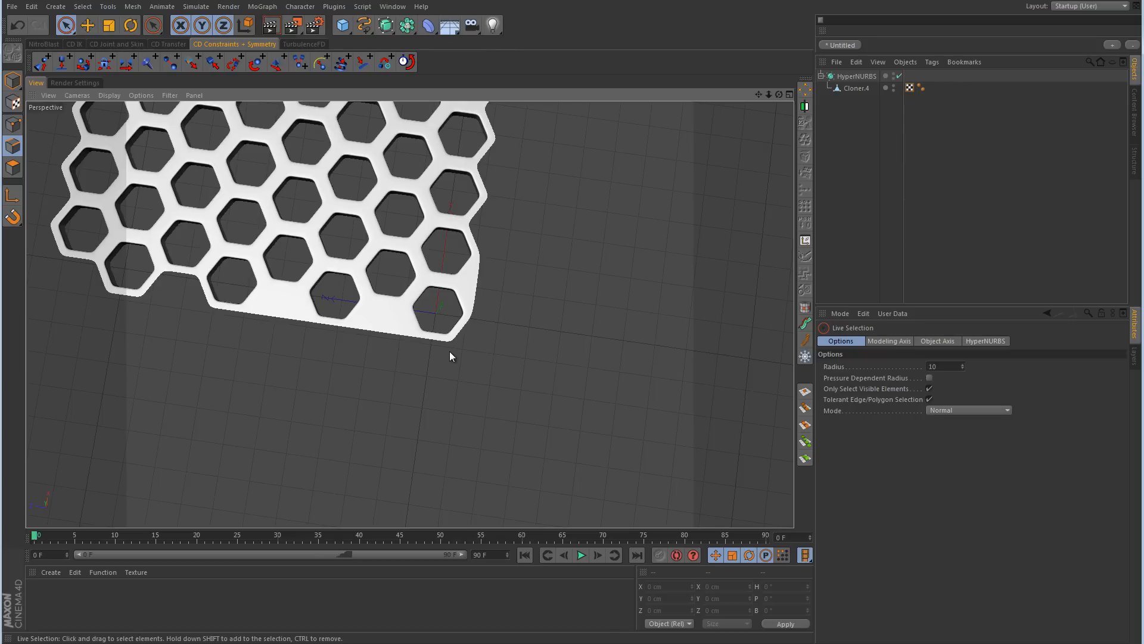
alt+drag(435, 312, 398, 295)
alt+right_drag(439, 317, 584, 248)
middle_click(584, 248)
middle_click(580, 216)
Step: With HyperNURBS off, move Cloner.4's border point just beside the corner hexagon's tip outward to about -99.9 cm in Z in Points mode
click(856, 89)
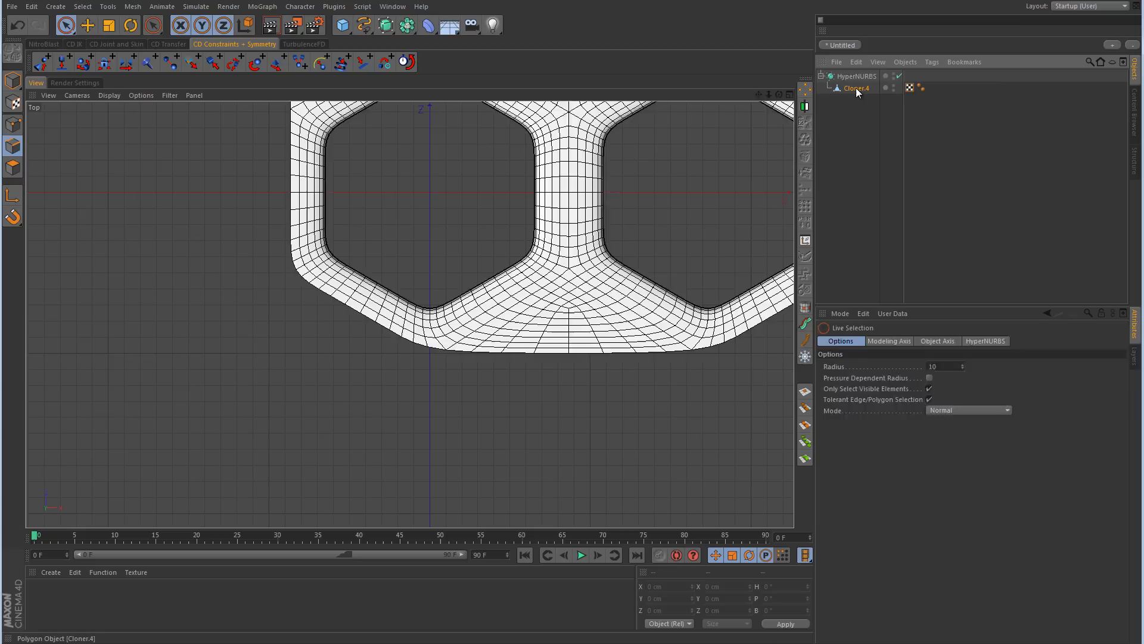
click(900, 76)
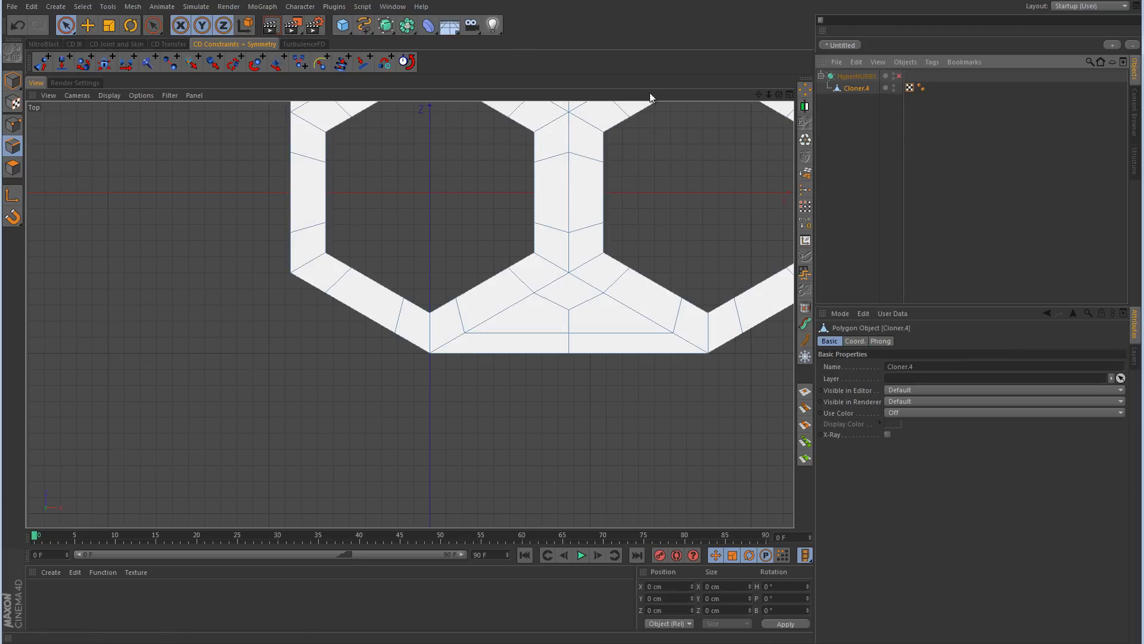
click(14, 125)
click(66, 25)
alt+right_drag(363, 357, 419, 341)
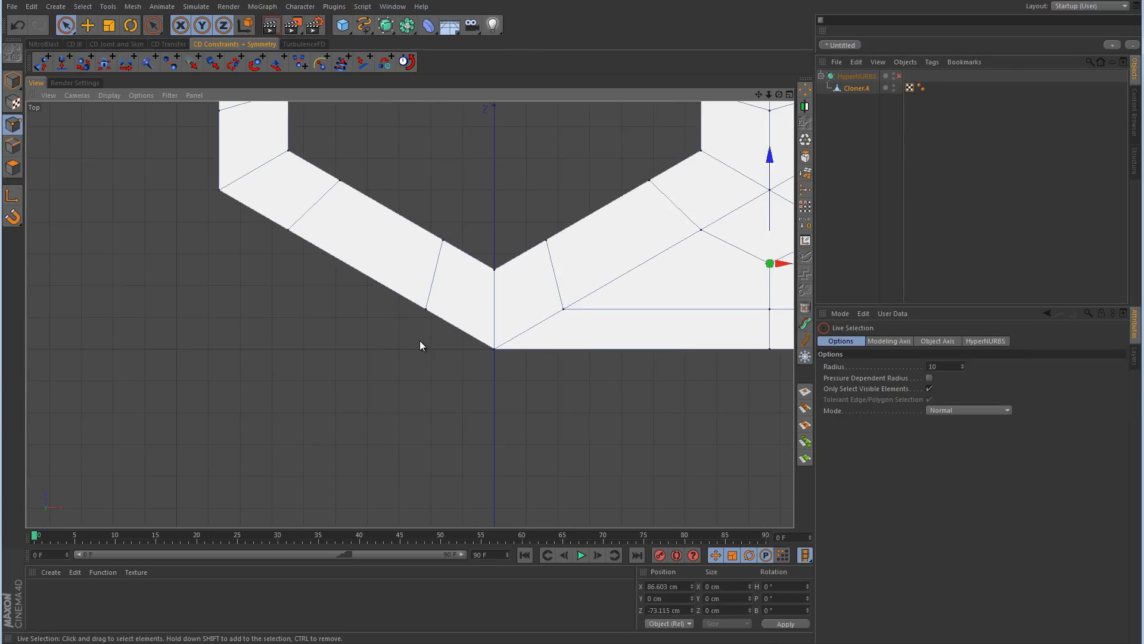
click(427, 311)
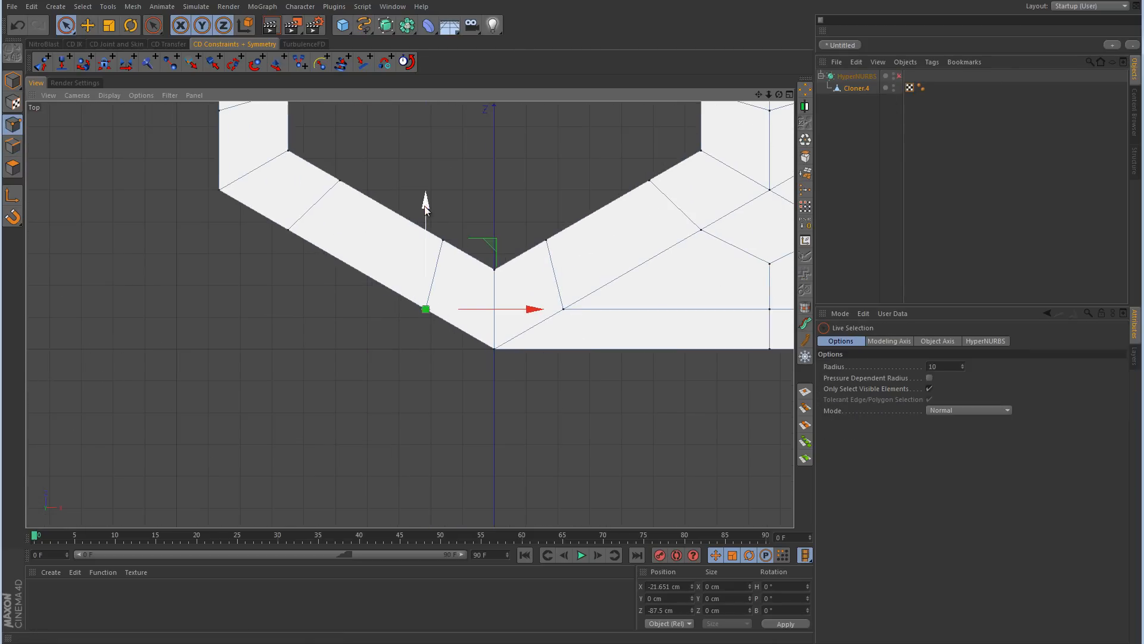
drag(426, 207, 418, 243)
Step: Move the next border point out to form a square corner, at about -86.7 cm in X and -100 cm in Z
click(288, 229)
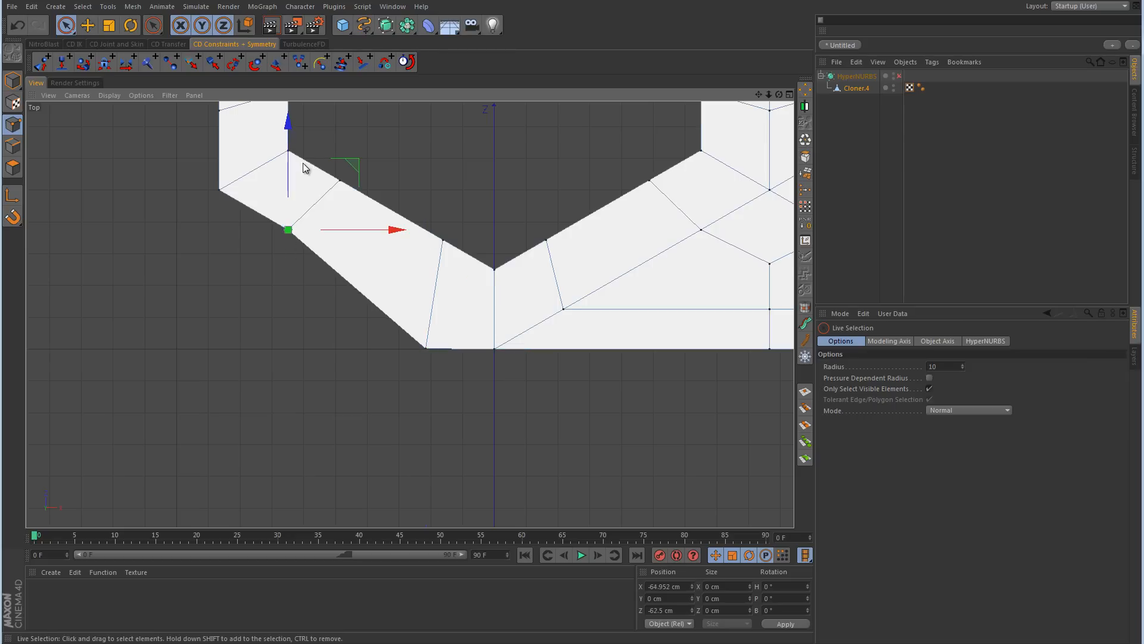
drag(353, 162, 297, 289)
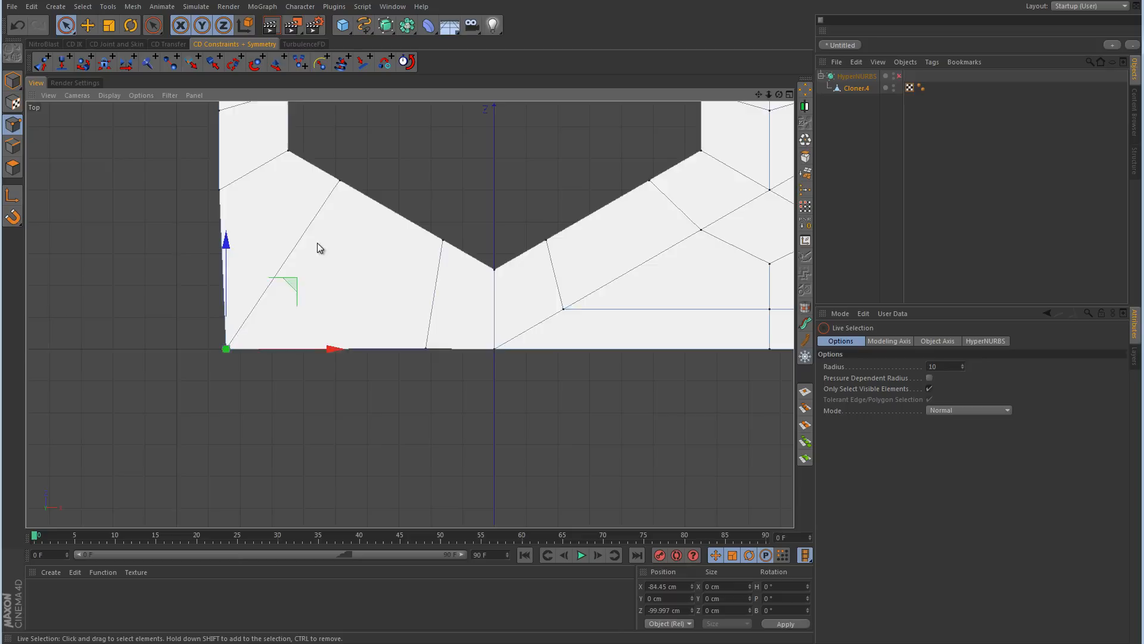
alt+middle_drag(320, 248, 431, 295)
click(332, 241)
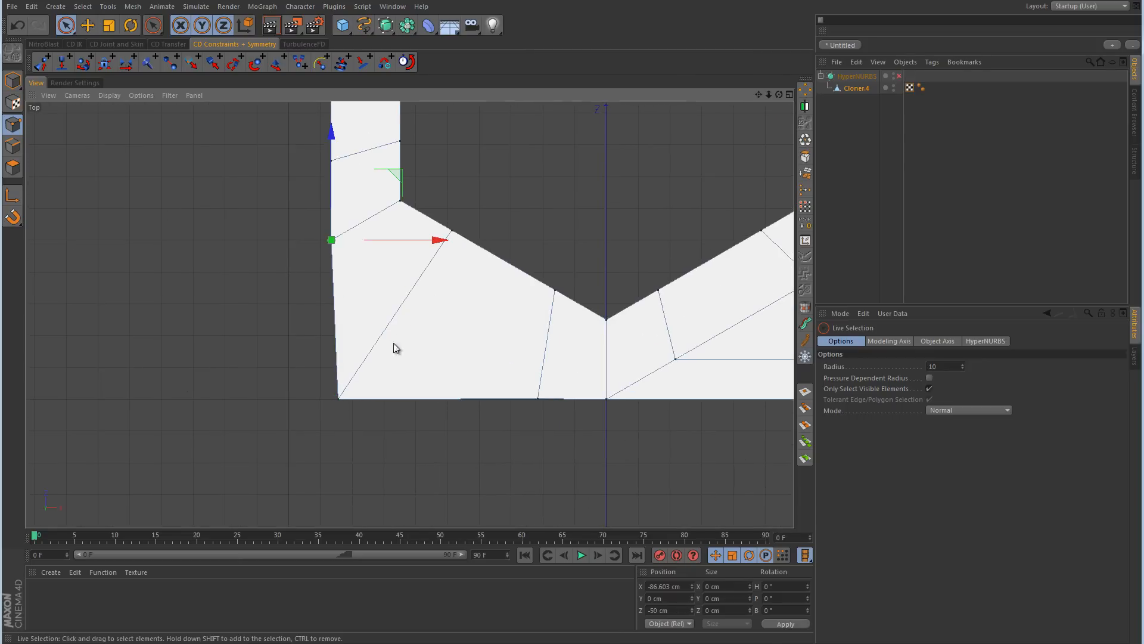
click(340, 400)
drag(448, 404, 441, 407)
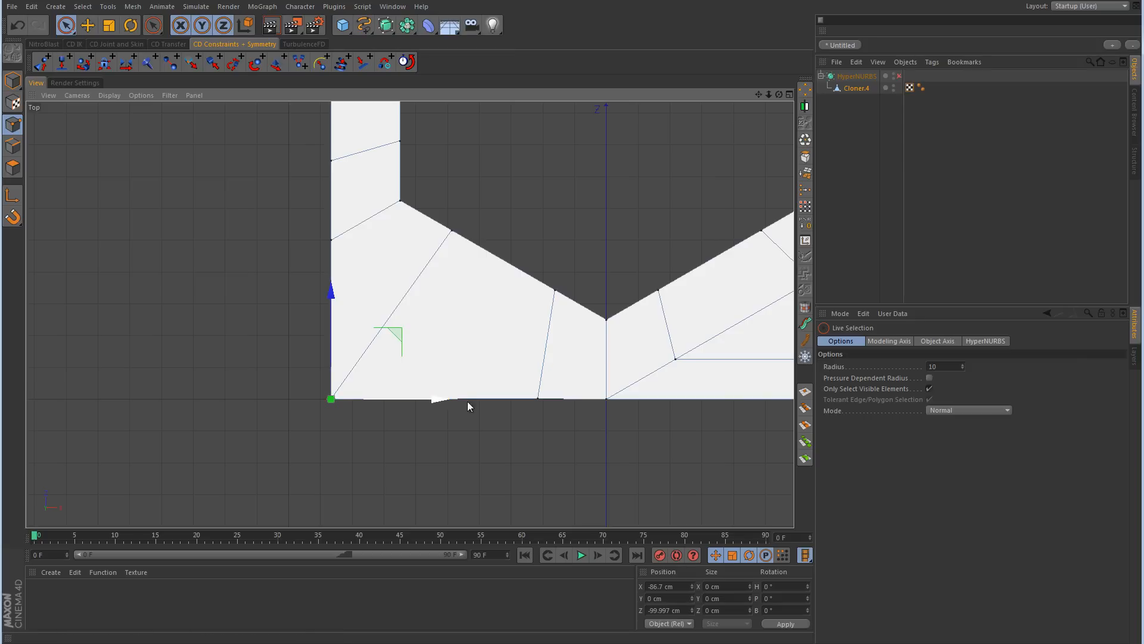
Step: With HyperNURBS on and mesh lines hidden, slide the neighbouring border points toward the corner, to about -71.9 cm in X and -85.2 cm in Z
click(899, 76)
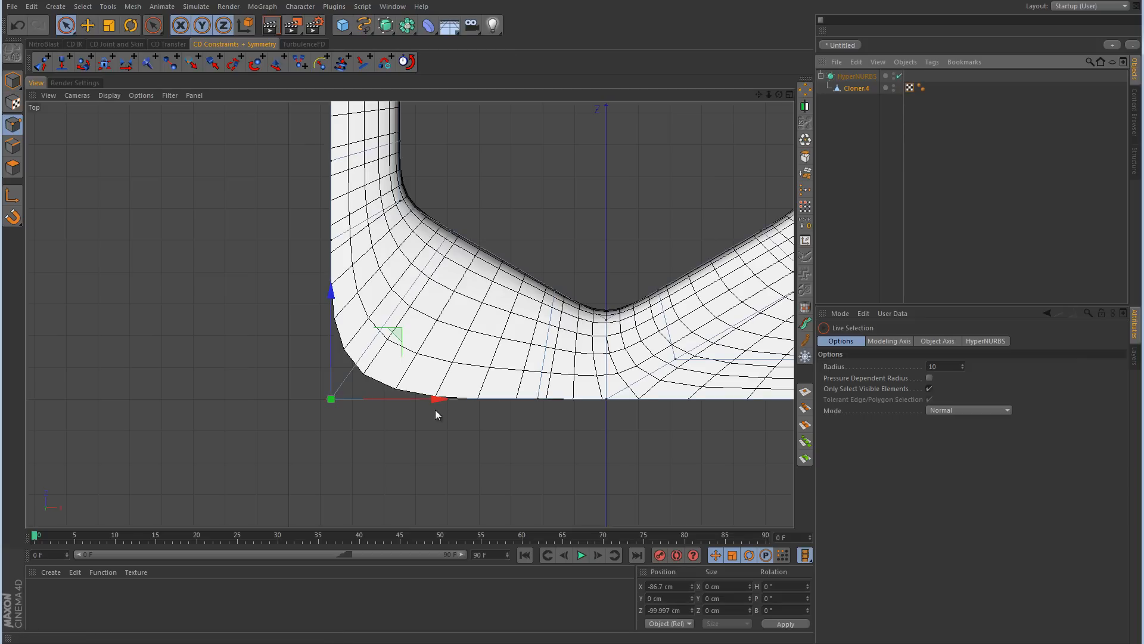
click(539, 402)
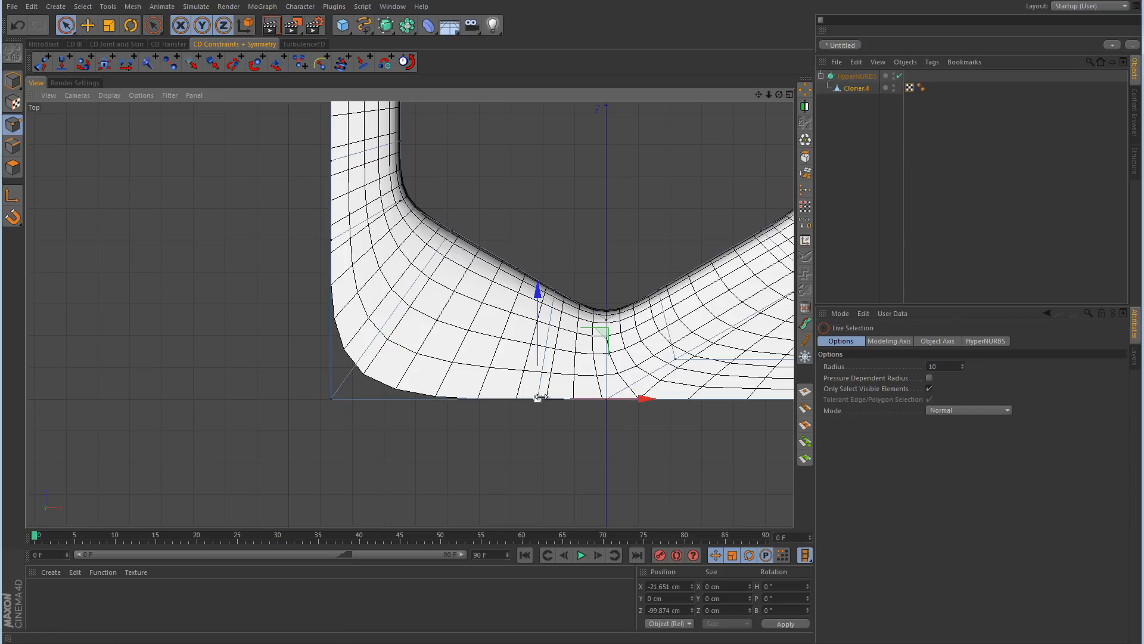
click(110, 95)
click(116, 114)
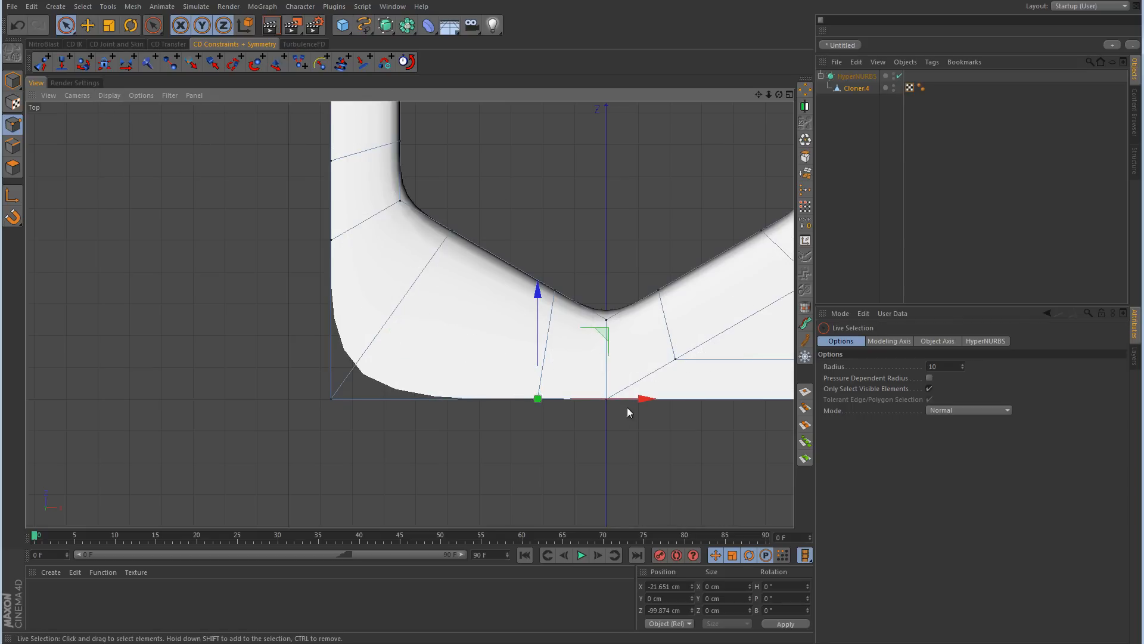
drag(642, 398, 484, 427)
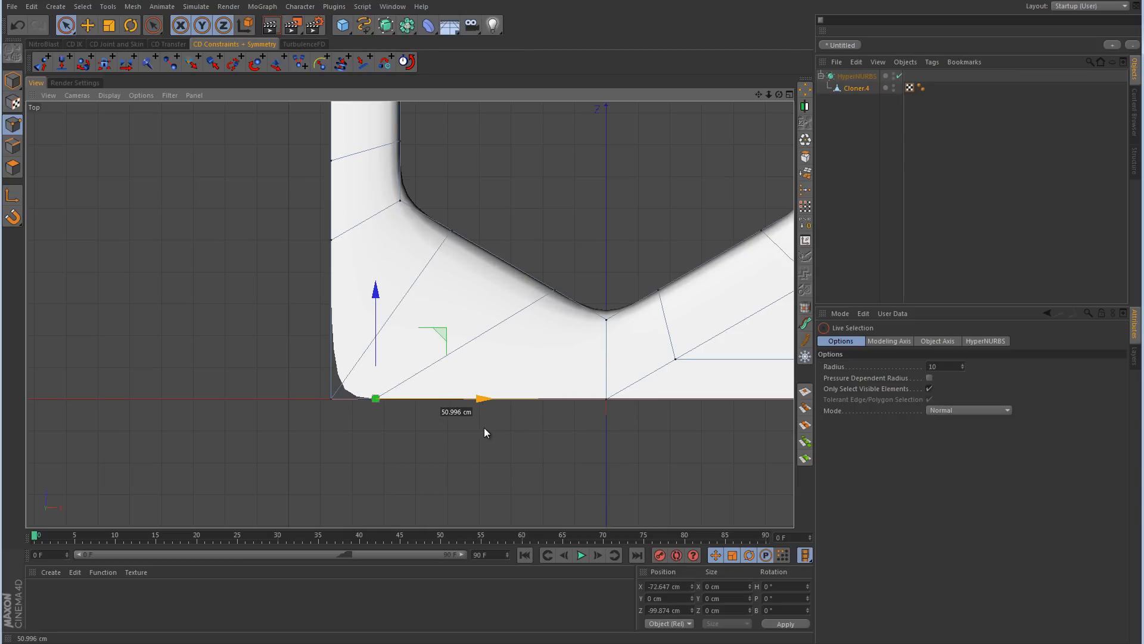
click(330, 241)
drag(330, 148, 308, 257)
Step: In the Perspective view, ease both border points beside the corner away from it, moving the X-side one to about -63.1 cm in X
middle_click(480, 305)
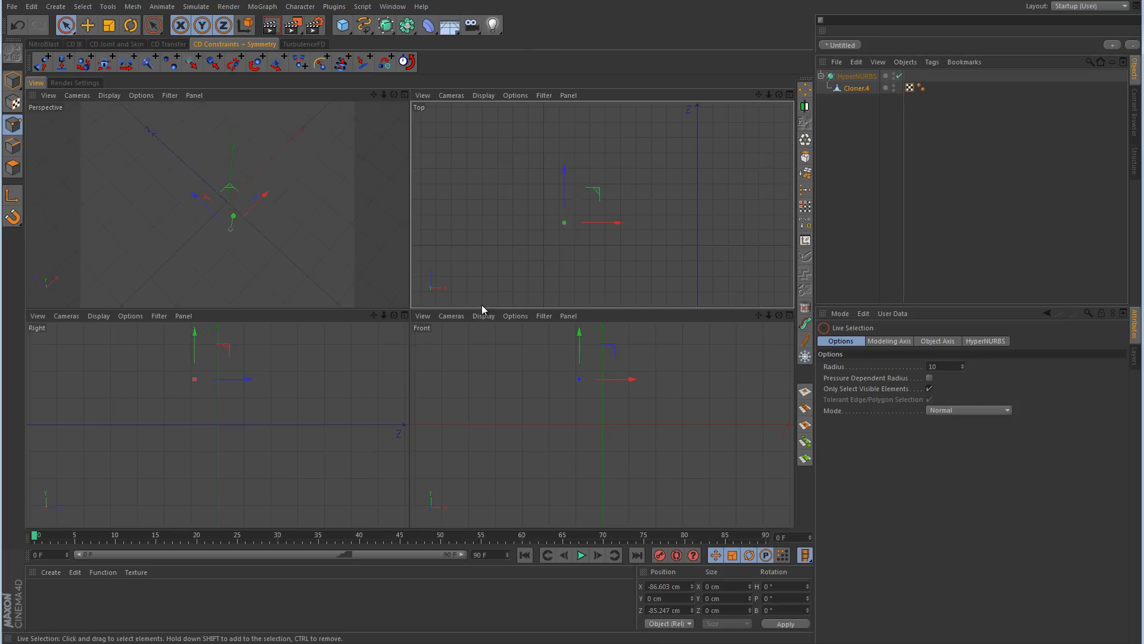
middle_click(295, 256)
click(983, 189)
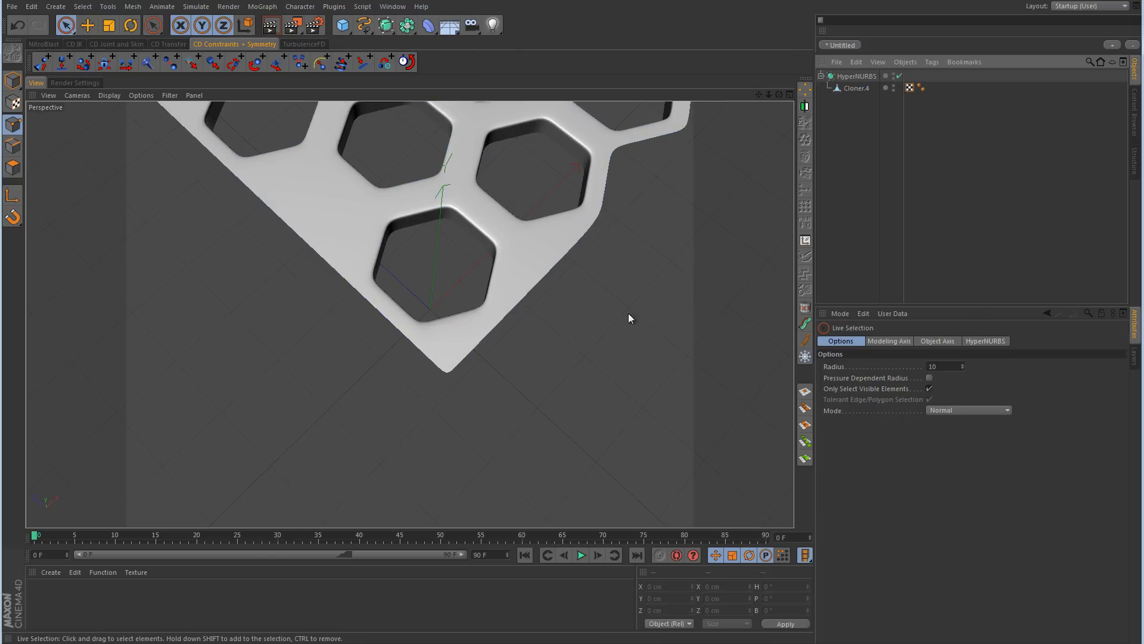
alt+right_drag(590, 320, 524, 346)
alt+drag(498, 314, 602, 355)
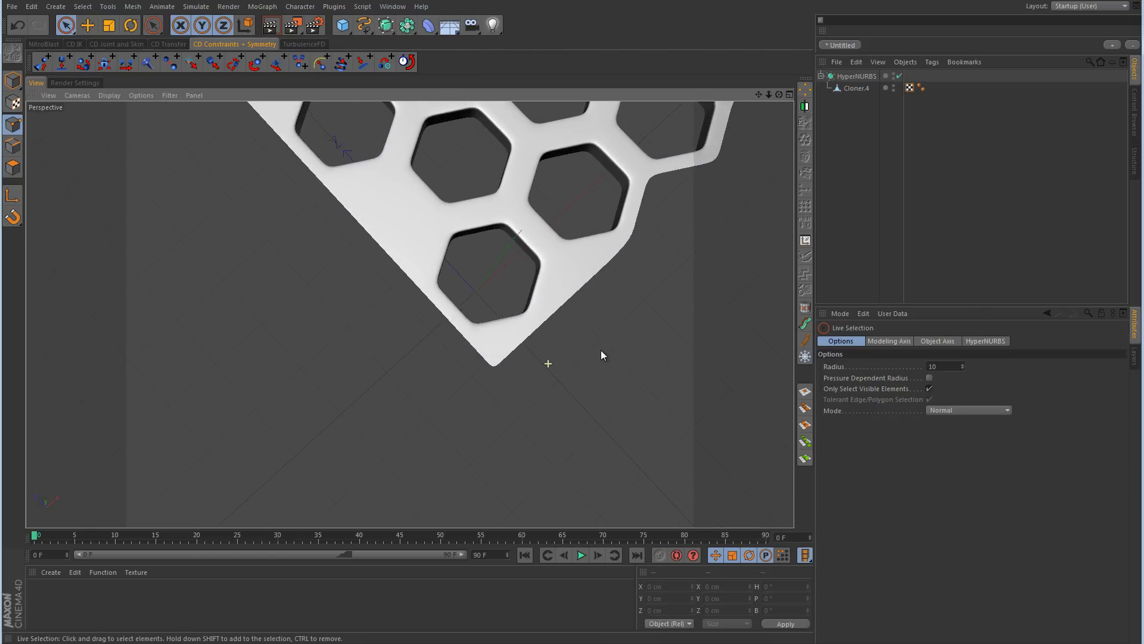
click(857, 88)
alt+right_drag(527, 383, 615, 339)
click(466, 332)
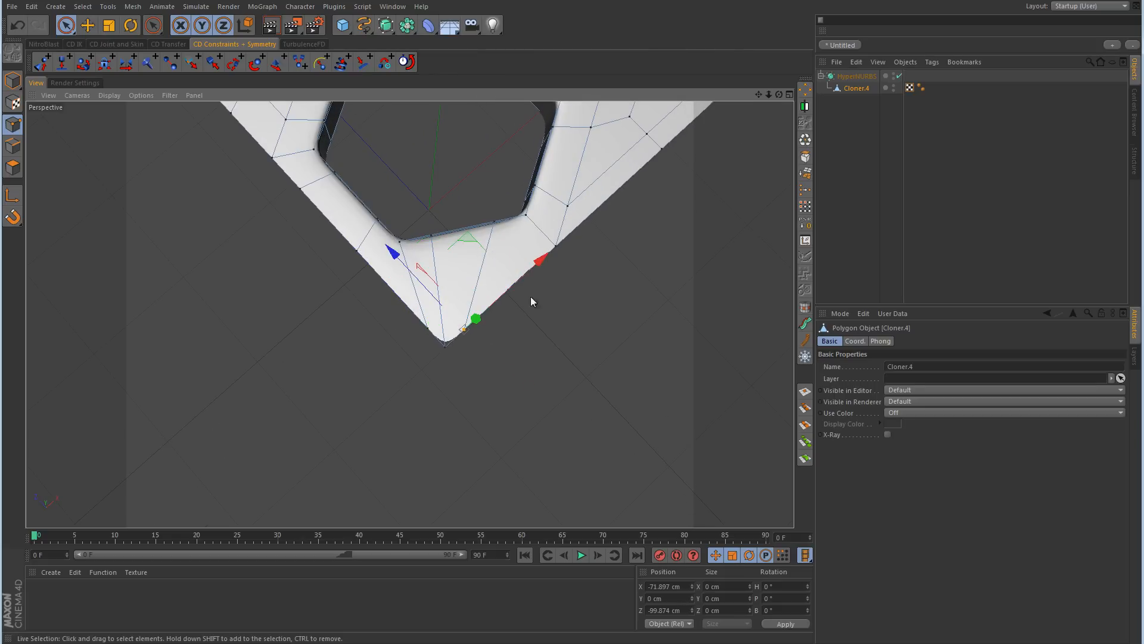
drag(540, 260, 549, 255)
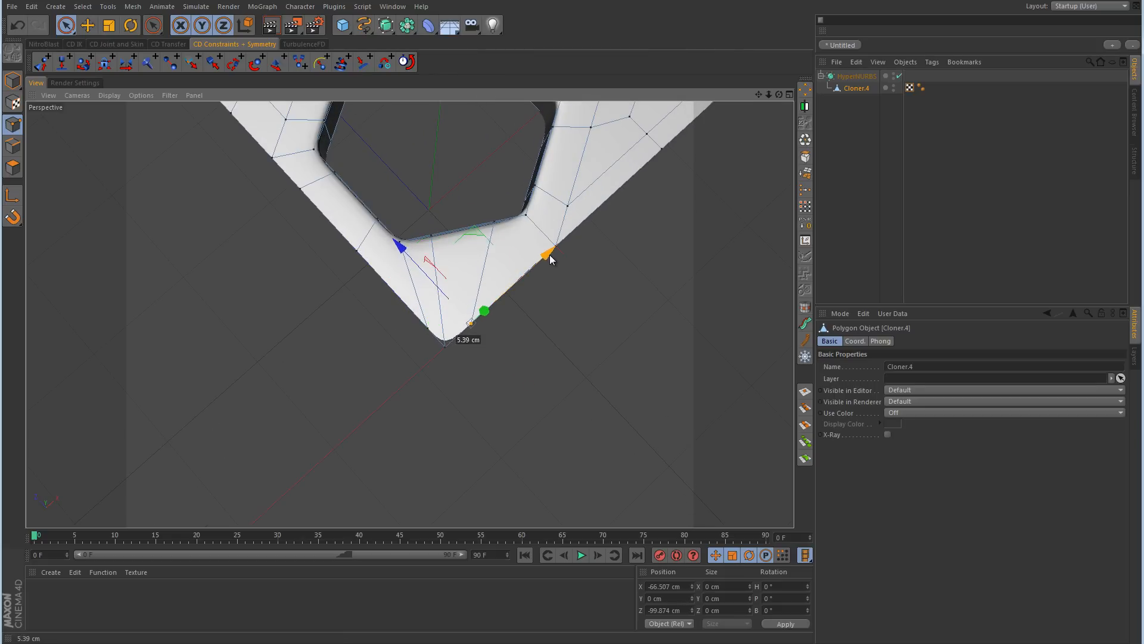
click(428, 327)
drag(384, 285, 369, 280)
click(472, 326)
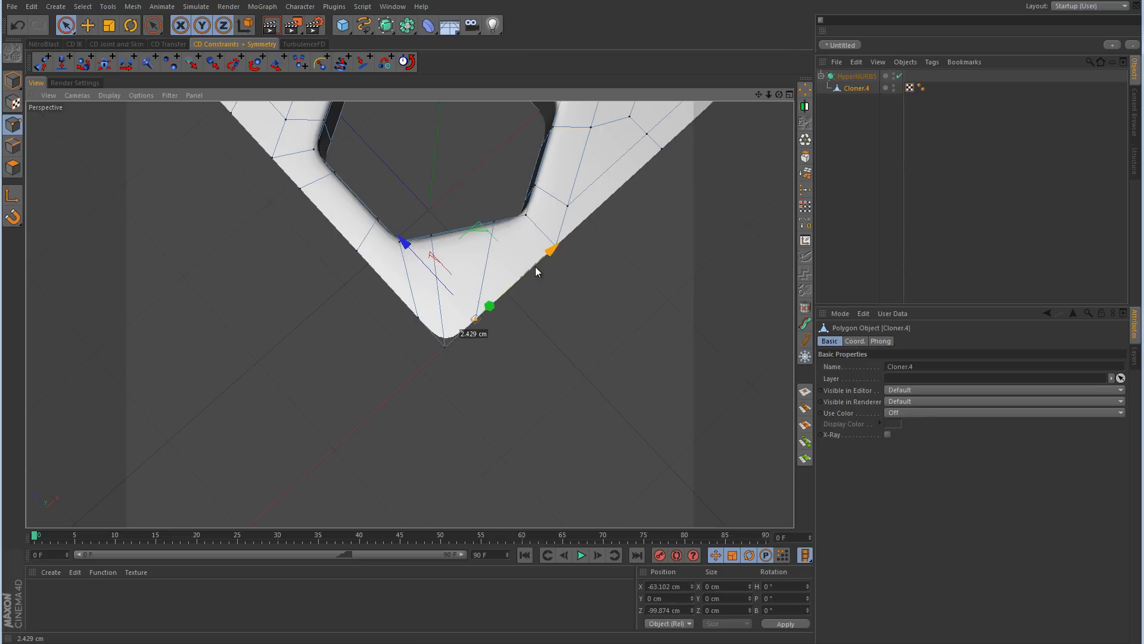
Step: Add a Bend deformer in Model mode and nest it under the Cloner.4 mesh inside the HyperNURBS
click(972, 206)
alt+right_drag(659, 258, 474, 334)
alt+middle_drag(659, 258, 528, 357)
alt+drag(529, 360, 566, 223)
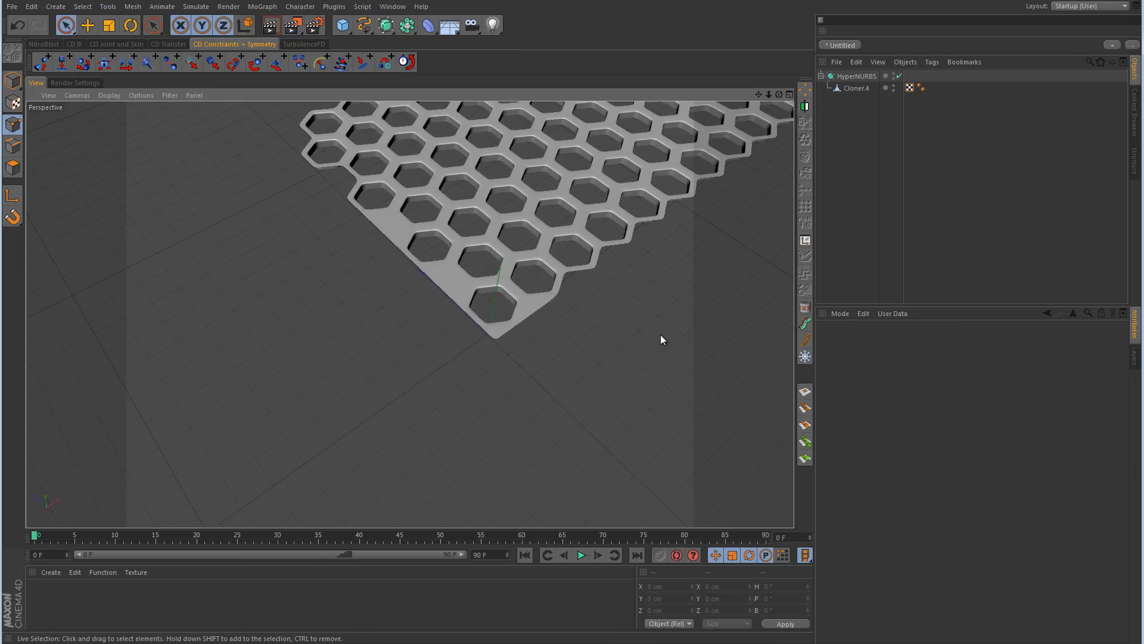
click(870, 76)
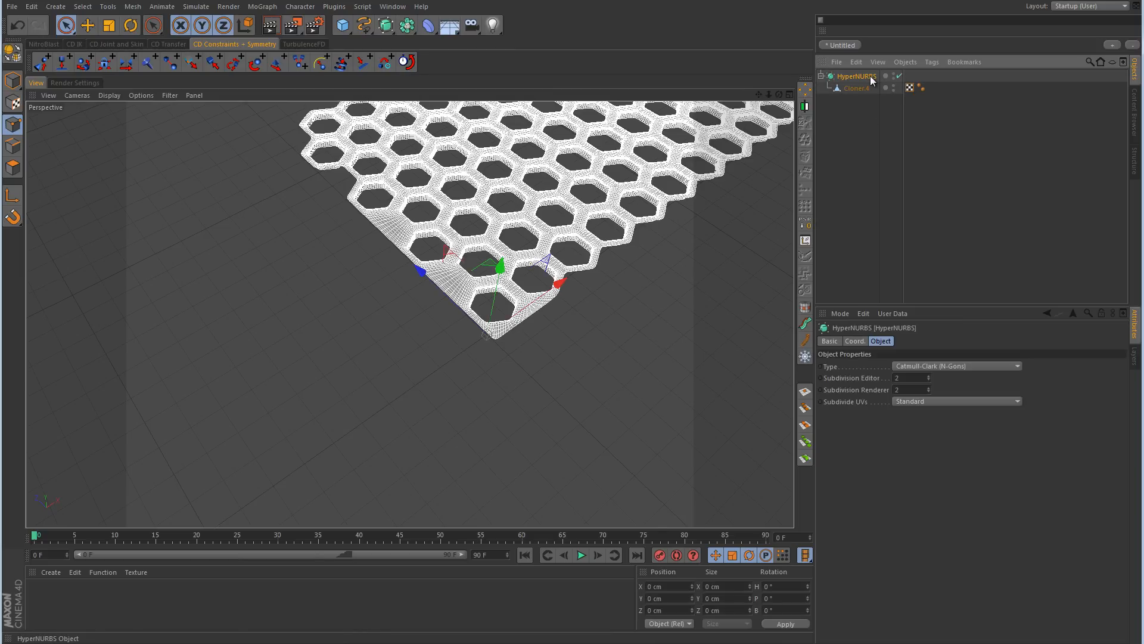
alt+middle_drag(665, 230, 572, 327)
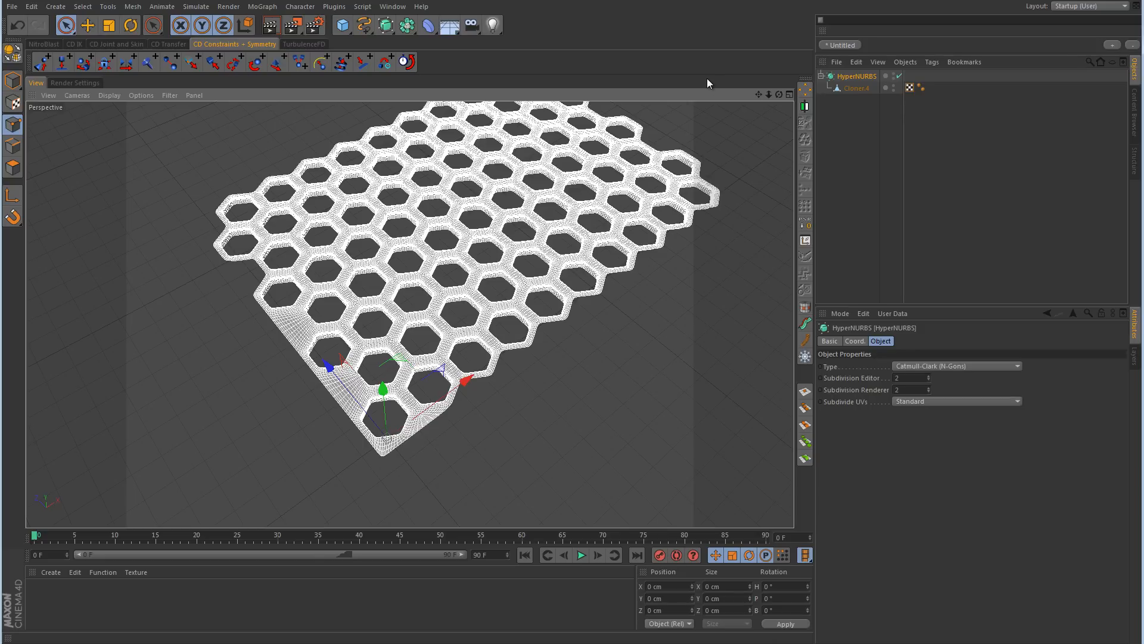
click(13, 81)
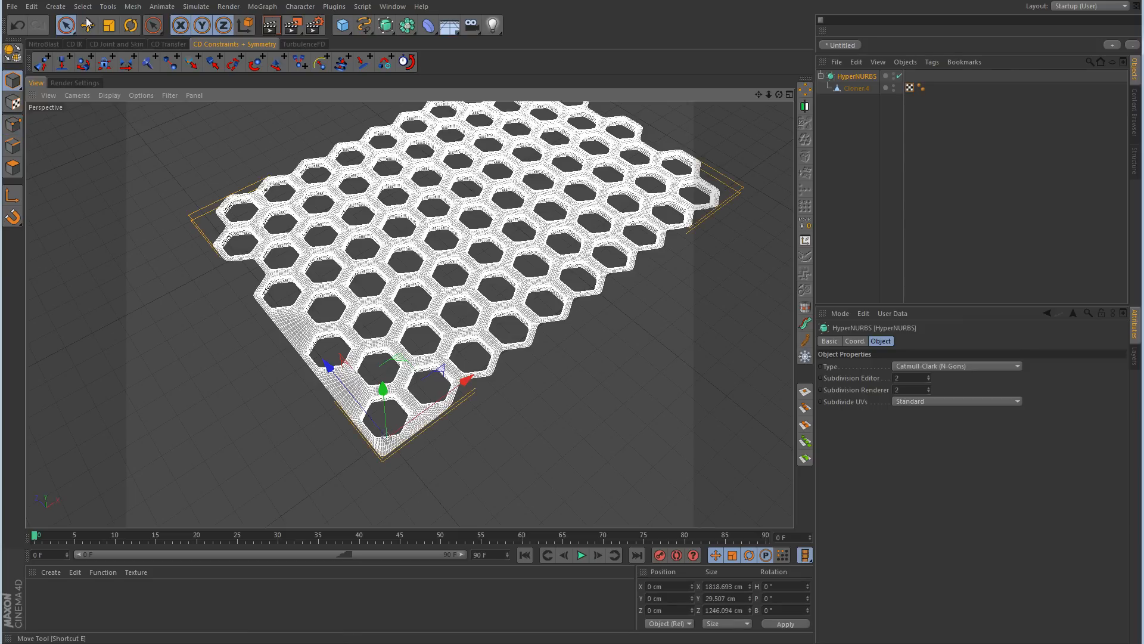
key(e)
click(427, 25)
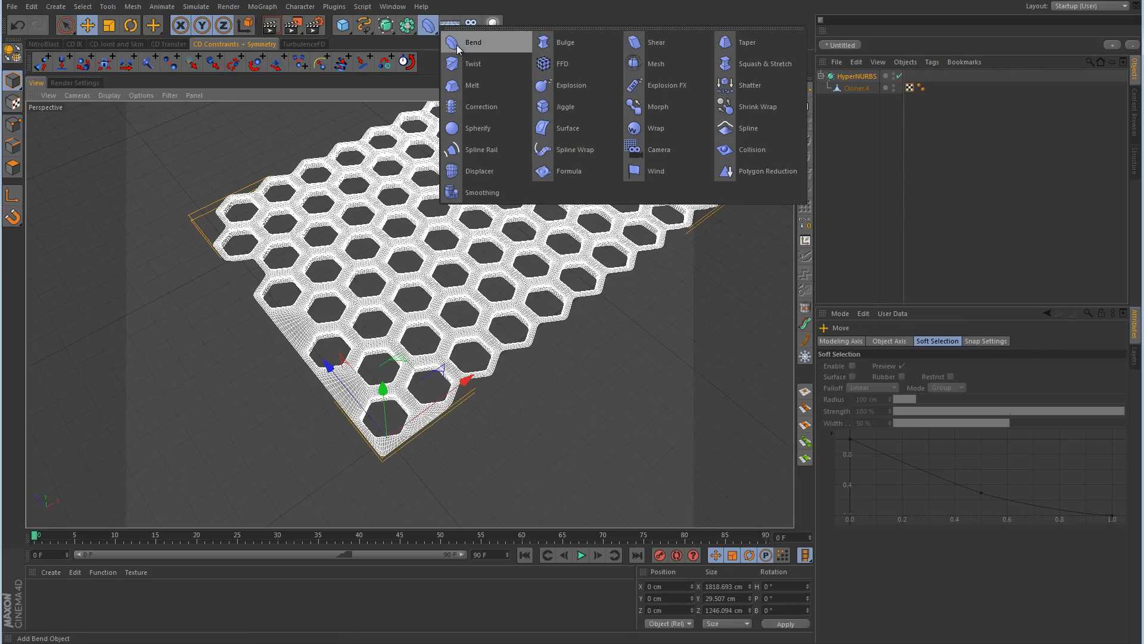
click(476, 45)
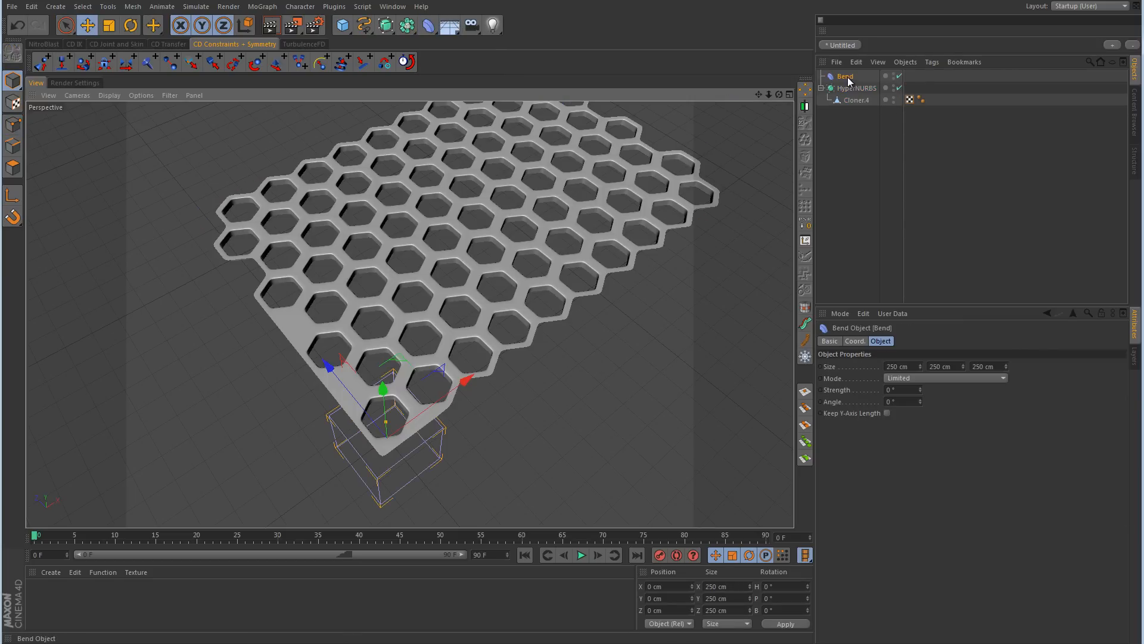
drag(848, 82, 858, 104)
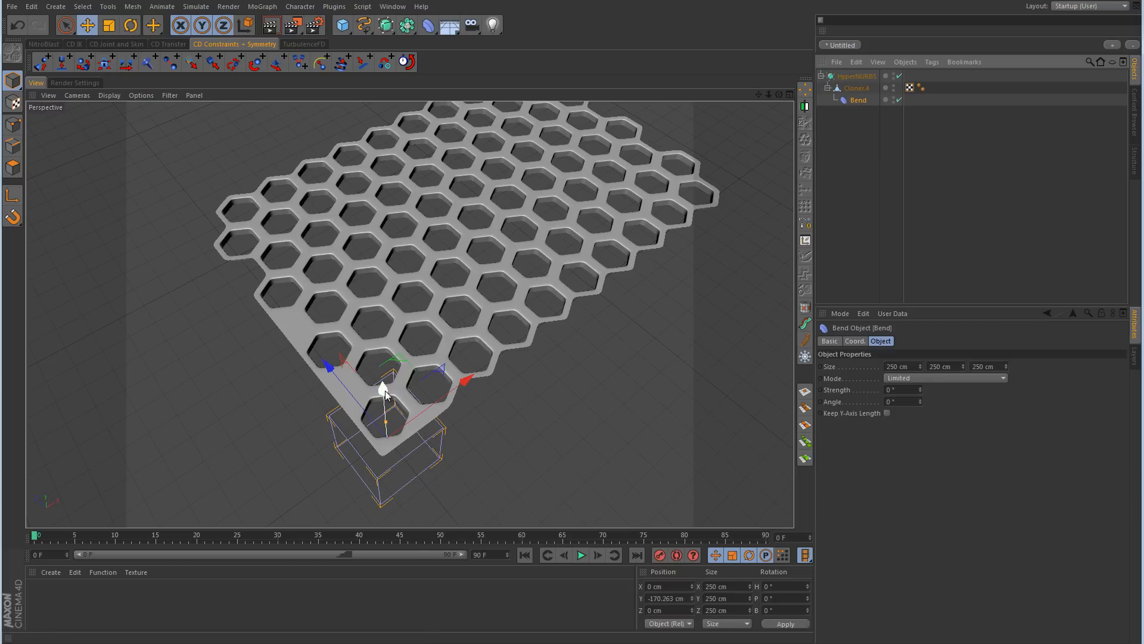
Step: Move the Bend deformer to the honeycomb panel's far side in the Front view, at about 991.5 cm in X and -14.2 cm in Y
drag(384, 390, 384, 217)
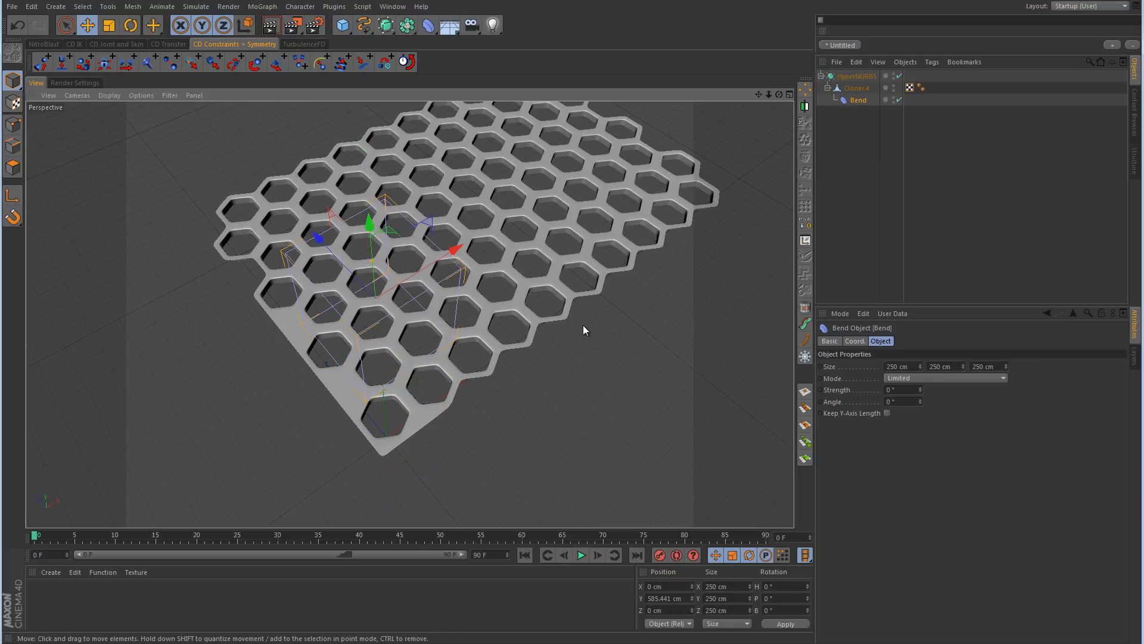
alt+drag(582, 324, 500, 170)
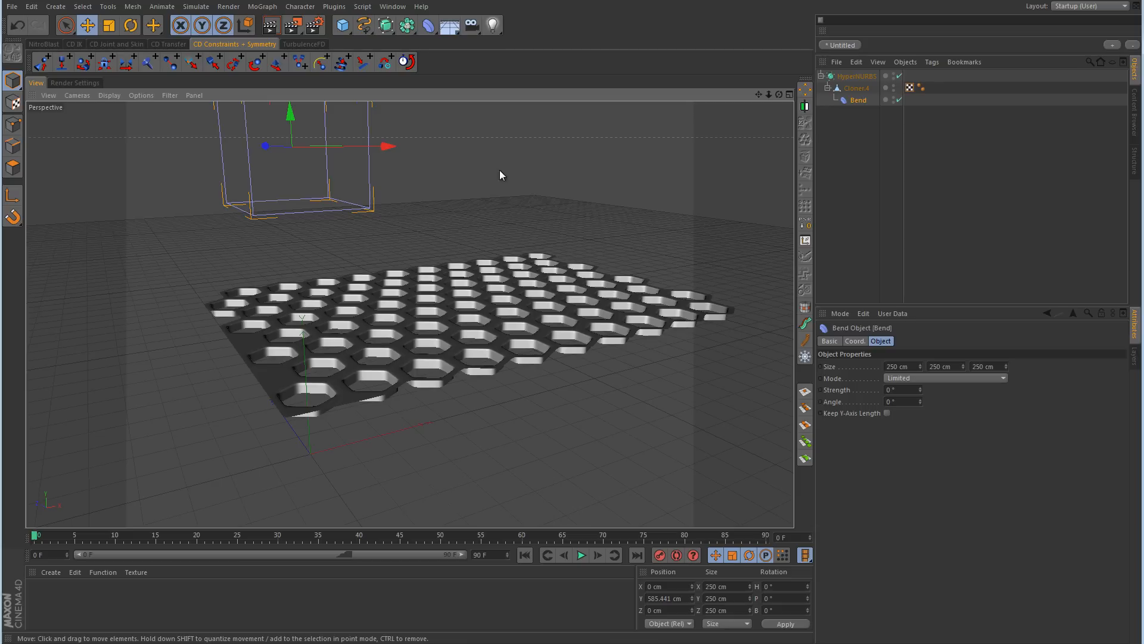
middle_click(568, 313)
middle_click(598, 378)
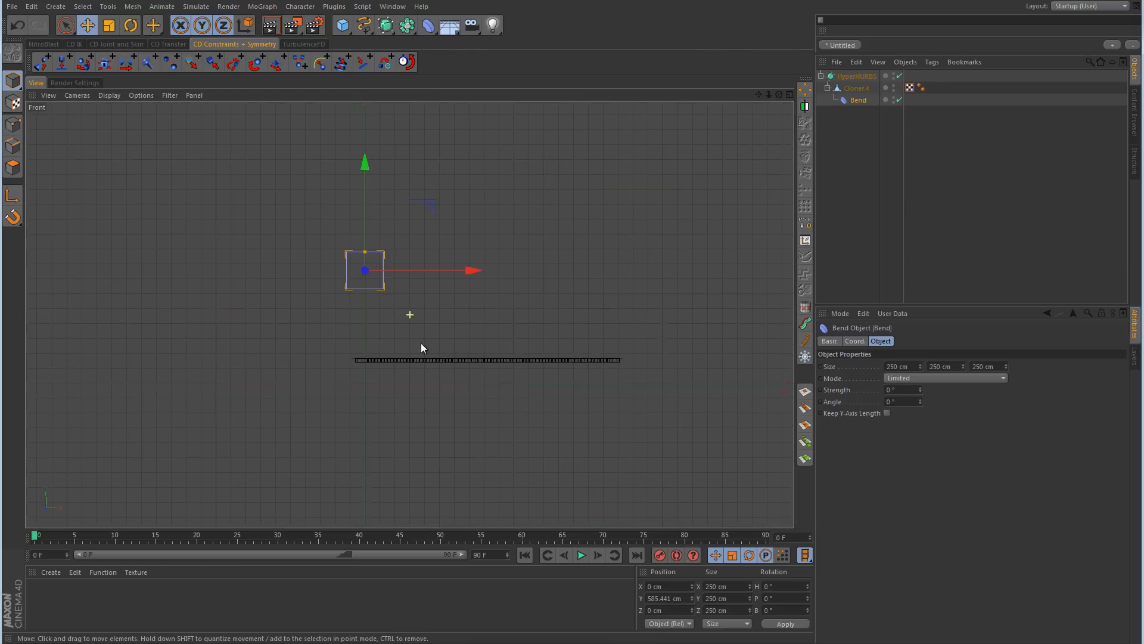
alt+middle_drag(421, 343, 384, 348)
drag(393, 211, 540, 303)
middle_click(603, 294)
middle_click(603, 294)
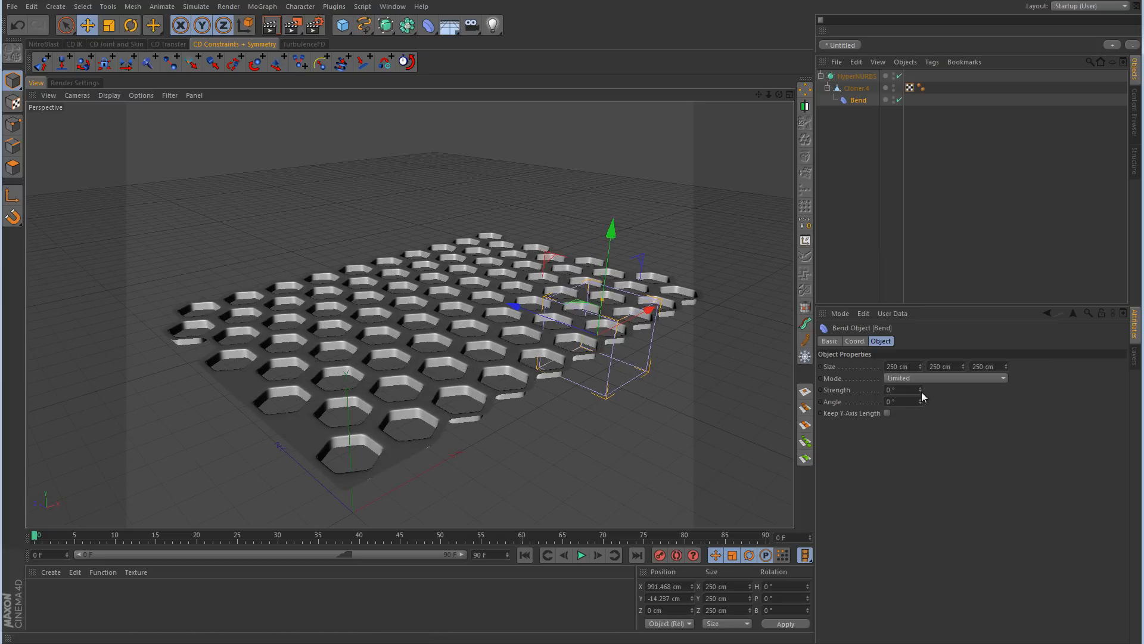
Step: Undo the trial 45° bend, move the Bend deformer to about 413.7 cm in Z and rotate its bank to 90°
drag(922, 388, 921, 408)
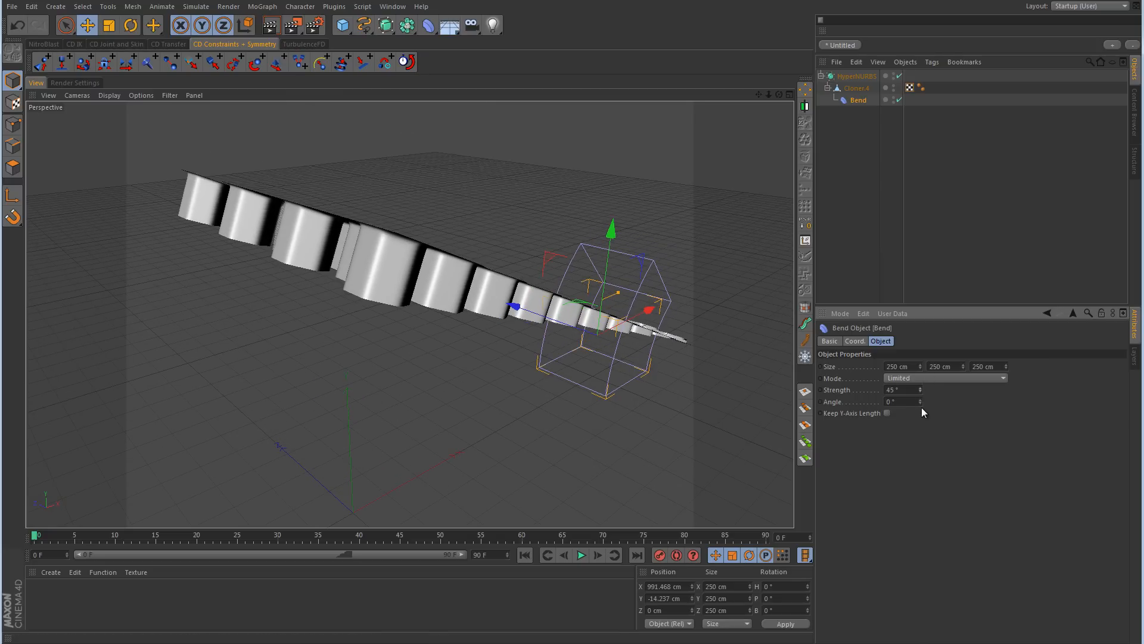
key(ctrl+z)
alt+middle_drag(684, 381, 573, 378)
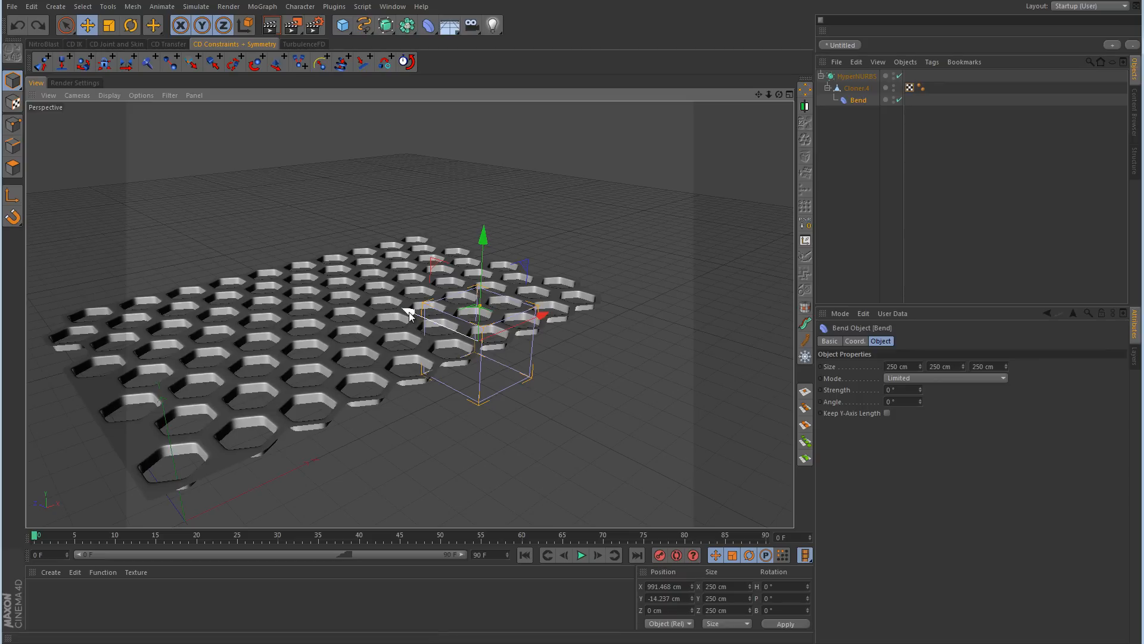
drag(410, 316, 327, 302)
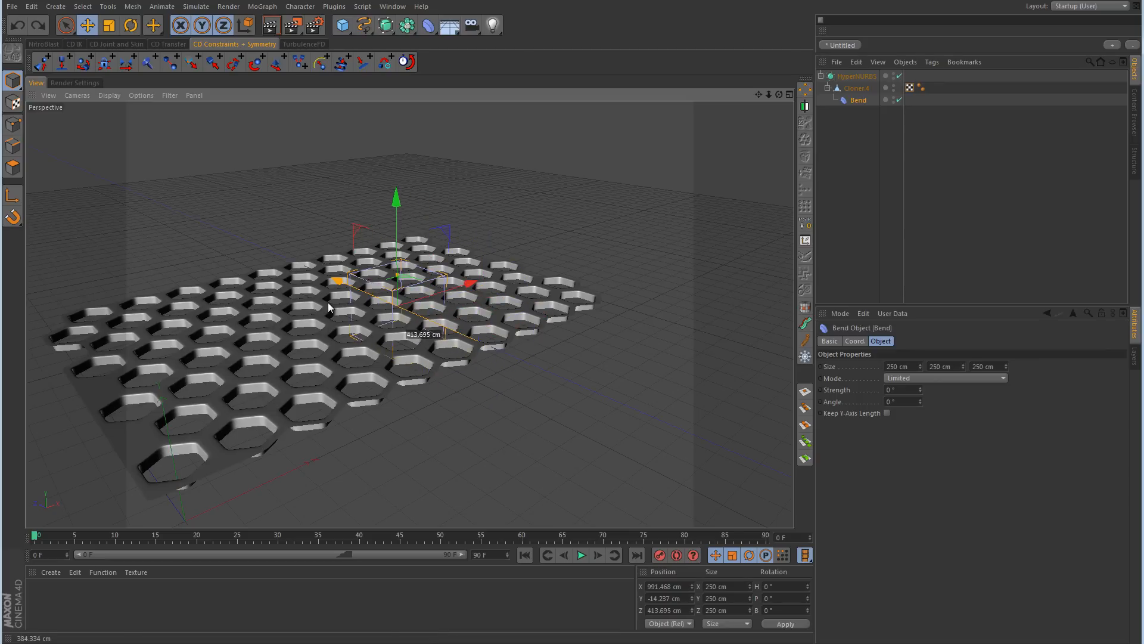
click(132, 25)
drag(385, 273, 442, 262)
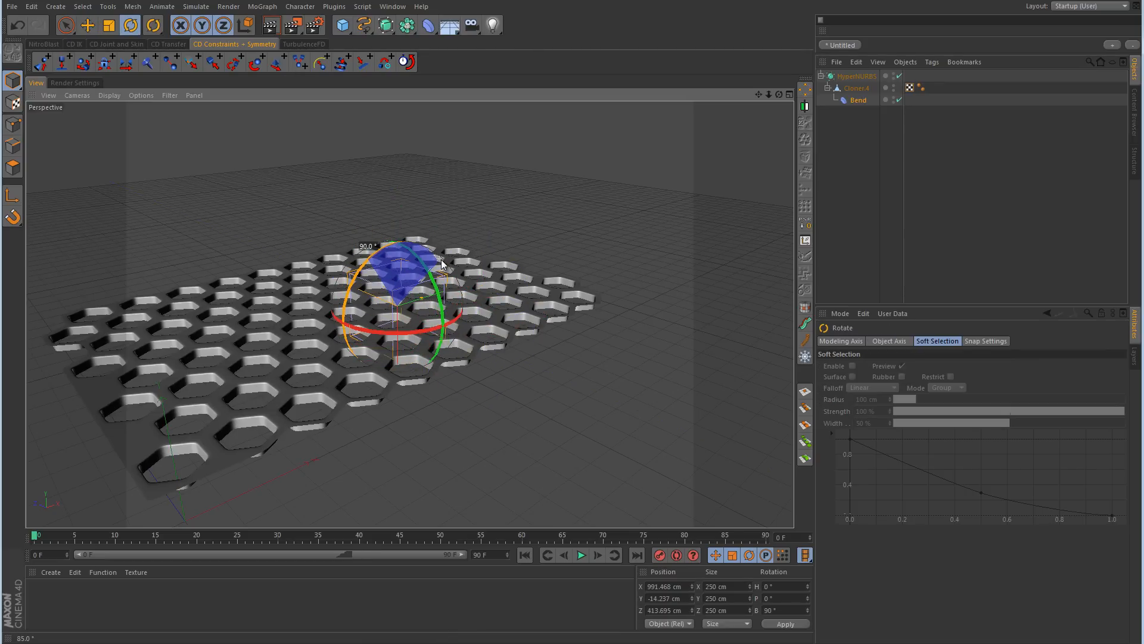
click(88, 25)
Step: In the Top view, enlarge the Bend deformer's cage to 283 cm in X and 1003 cm in Y
middle_click(525, 225)
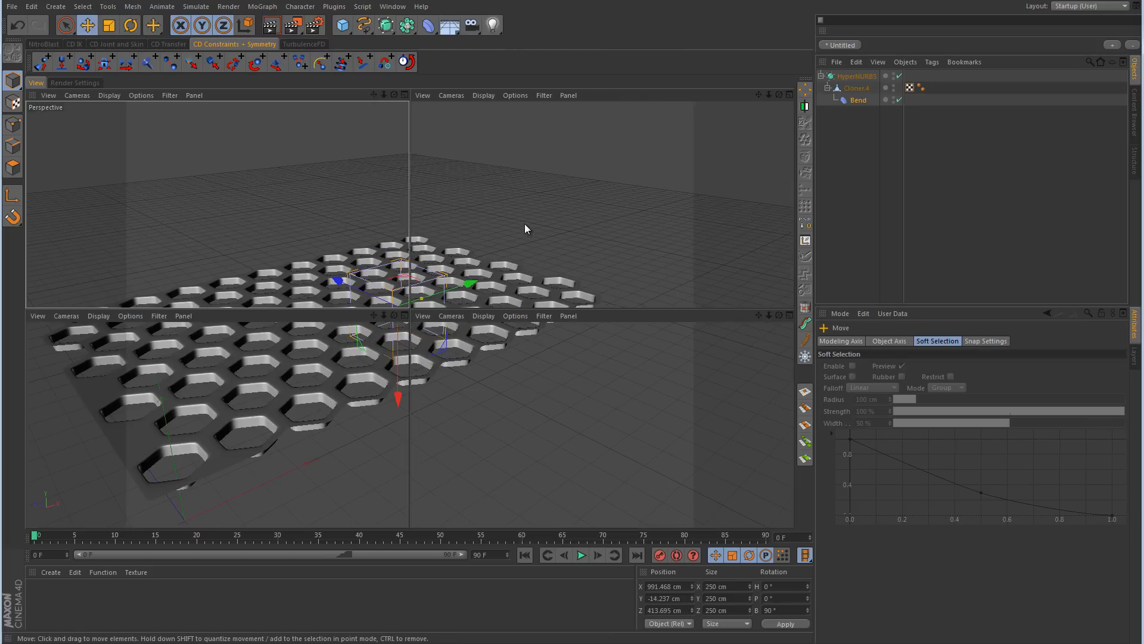
middle_click(619, 202)
alt+right_drag(686, 201, 493, 238)
alt+middle_drag(701, 210, 277, 426)
alt+middle_drag(612, 312, 456, 375)
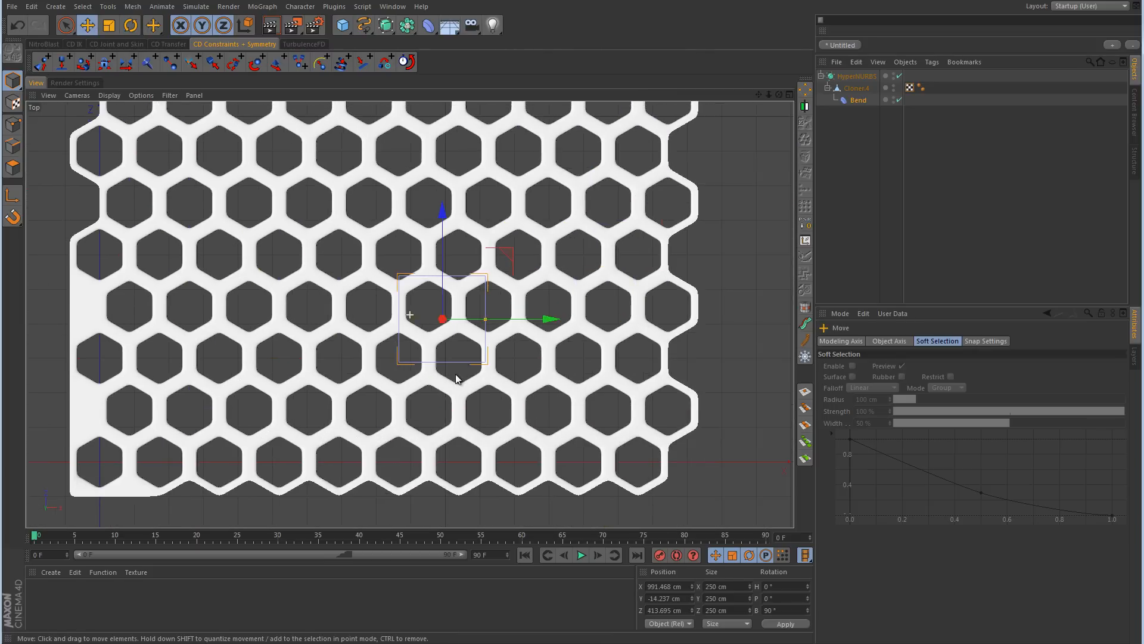
scroll(521, 338, down, 5)
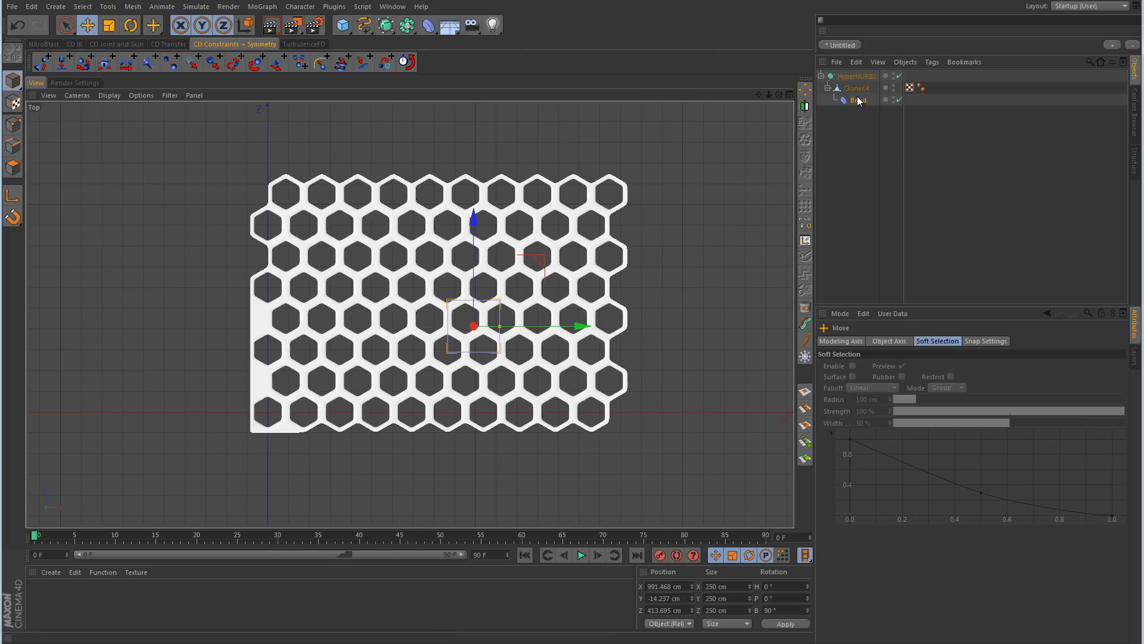
click(858, 100)
click(921, 364)
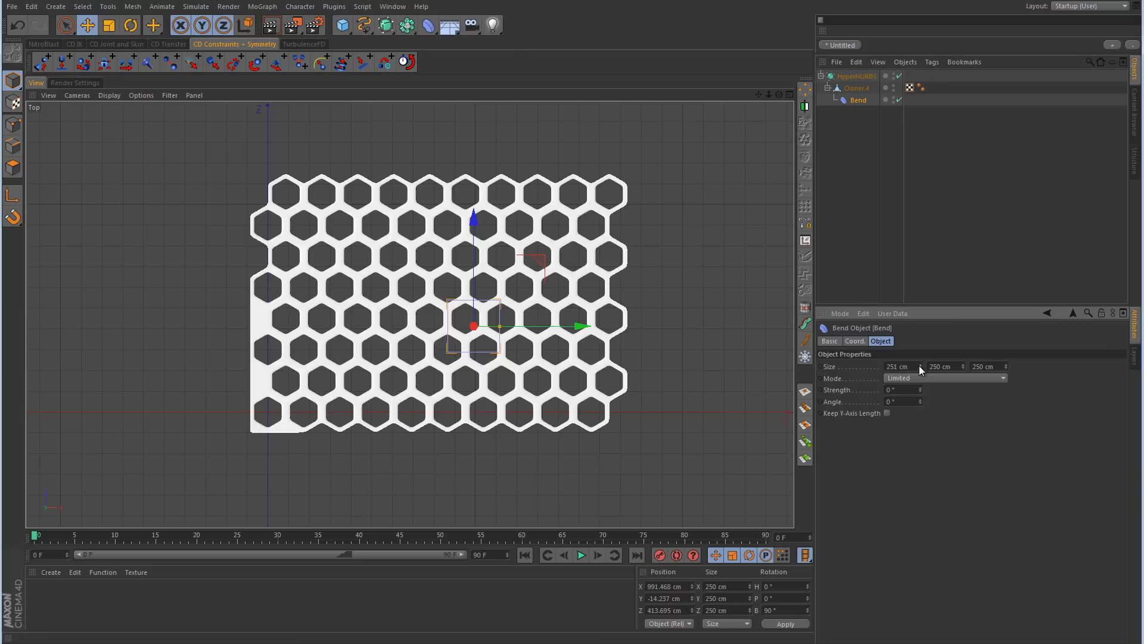
drag(963, 366, 930, 409)
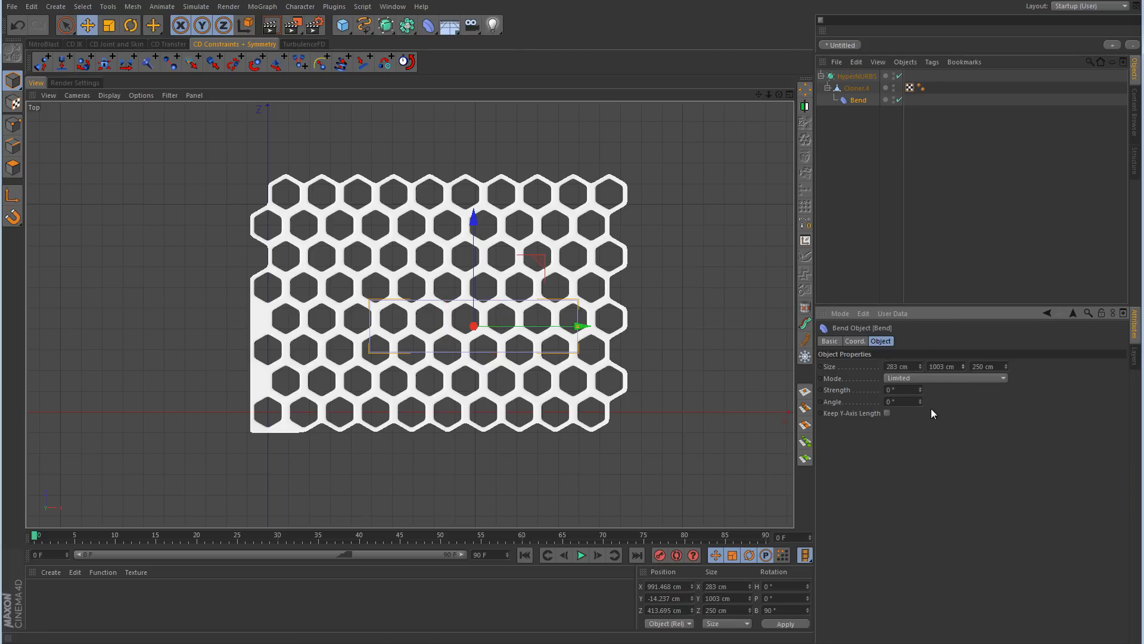
Step: Extend the Bend cage to 1335 cm in Z and move it to about 1376.4 cm in X and 534.4 cm in Z
drag(517, 329, 598, 332)
drag(555, 265, 555, 248)
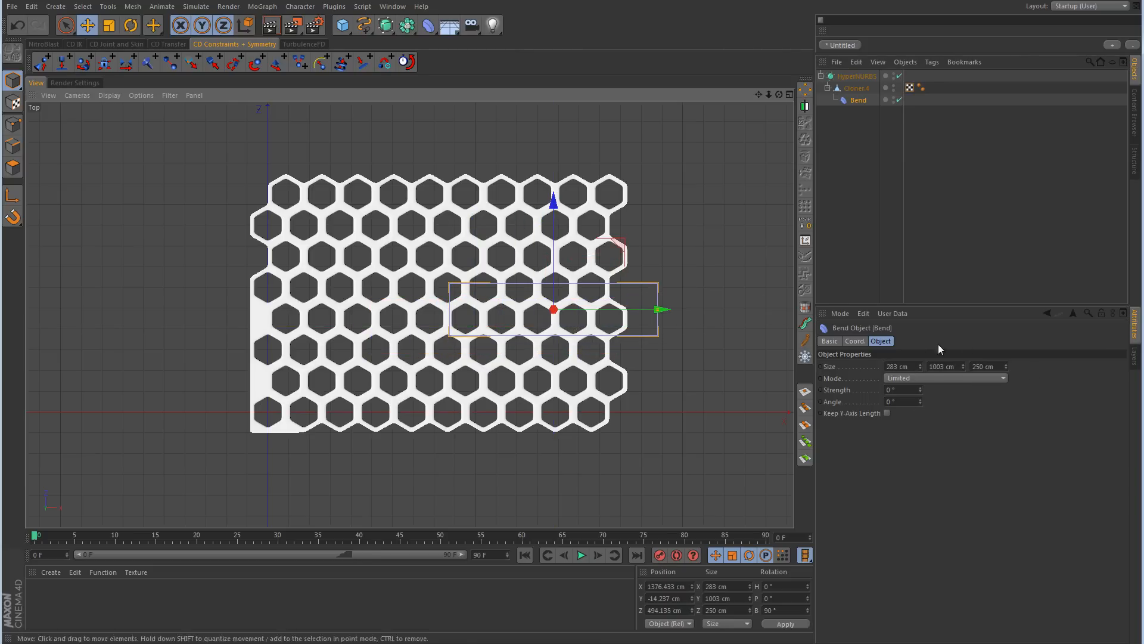
drag(1006, 366, 1034, 286)
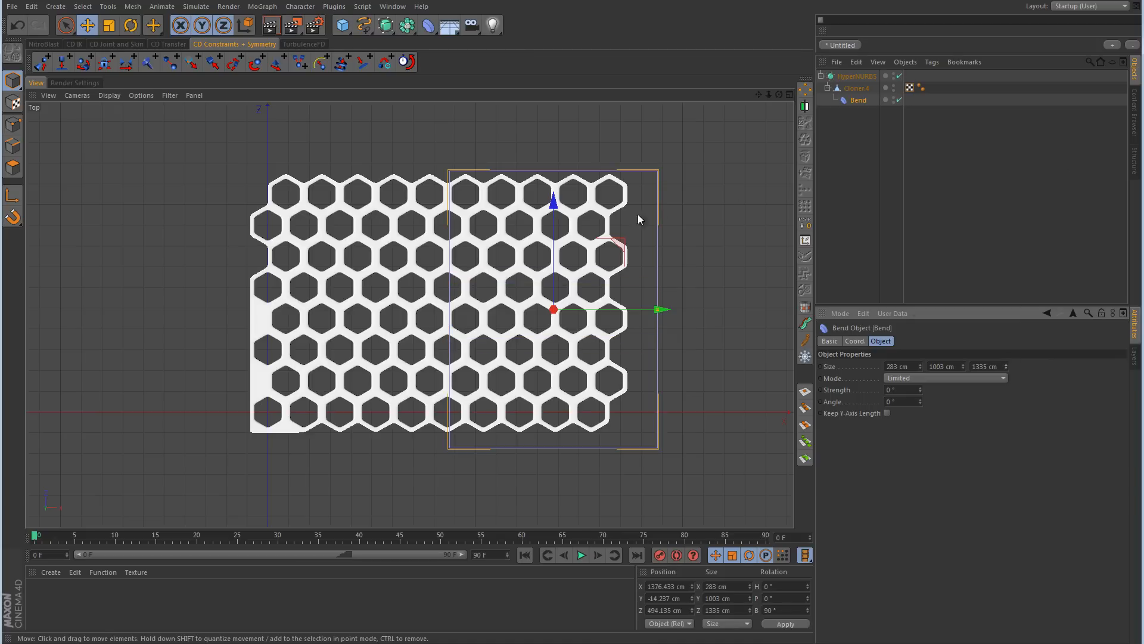
drag(555, 263, 554, 254)
Step: In the Front view, flatten the Bend cage by reducing its X size to 100 cm
middle_click(587, 266)
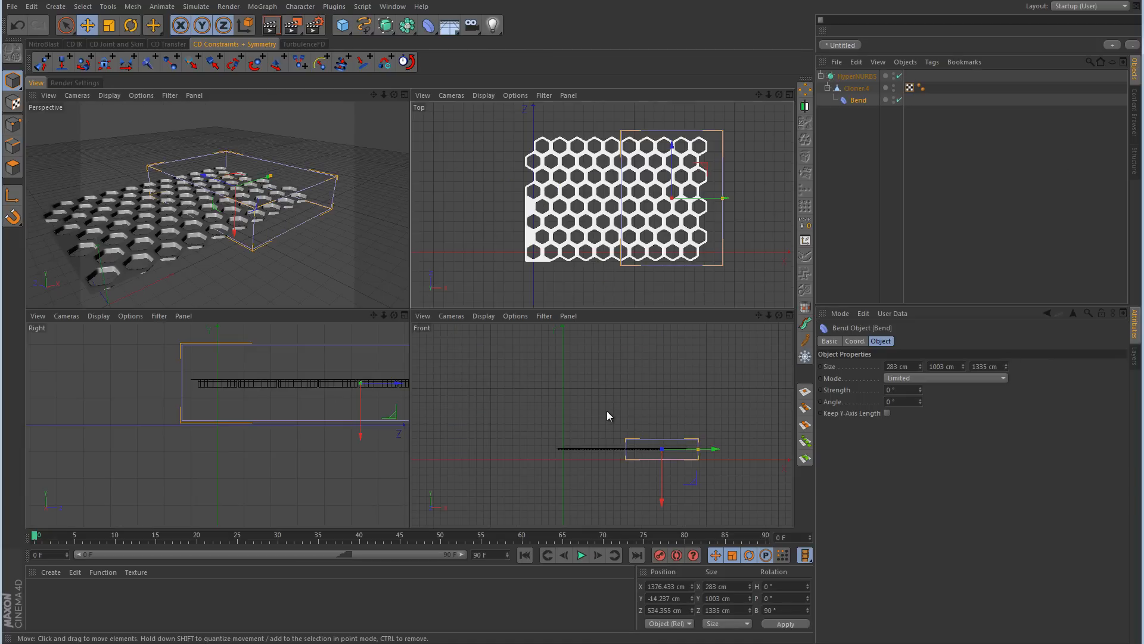
middle_click(606, 410)
mouse_move(918, 366)
mouse_down()
mouse_move(918, 413)
mouse_move(919, 369)
mouse_up()
Step: In the Perspective view, bend the honeycomb panel with a strength of 39° and enable Keep Y-Axis Length
middle_click(638, 221)
middle_click(259, 242)
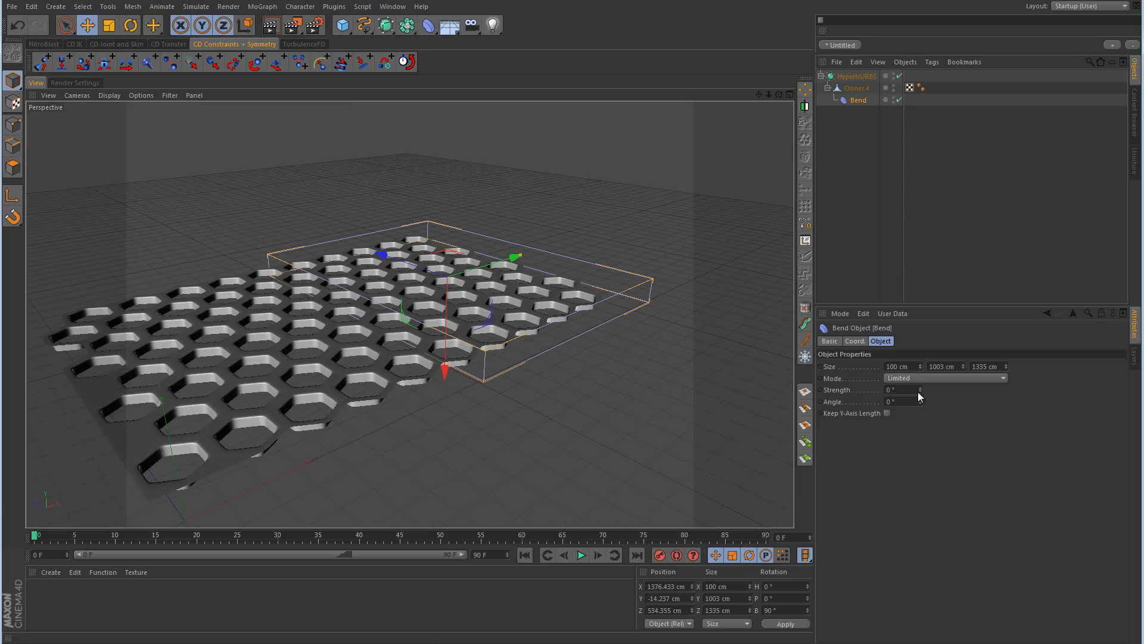
mouse_move(920, 389)
mouse_down()
mouse_move(920, 370)
mouse_move(920, 388)
mouse_up()
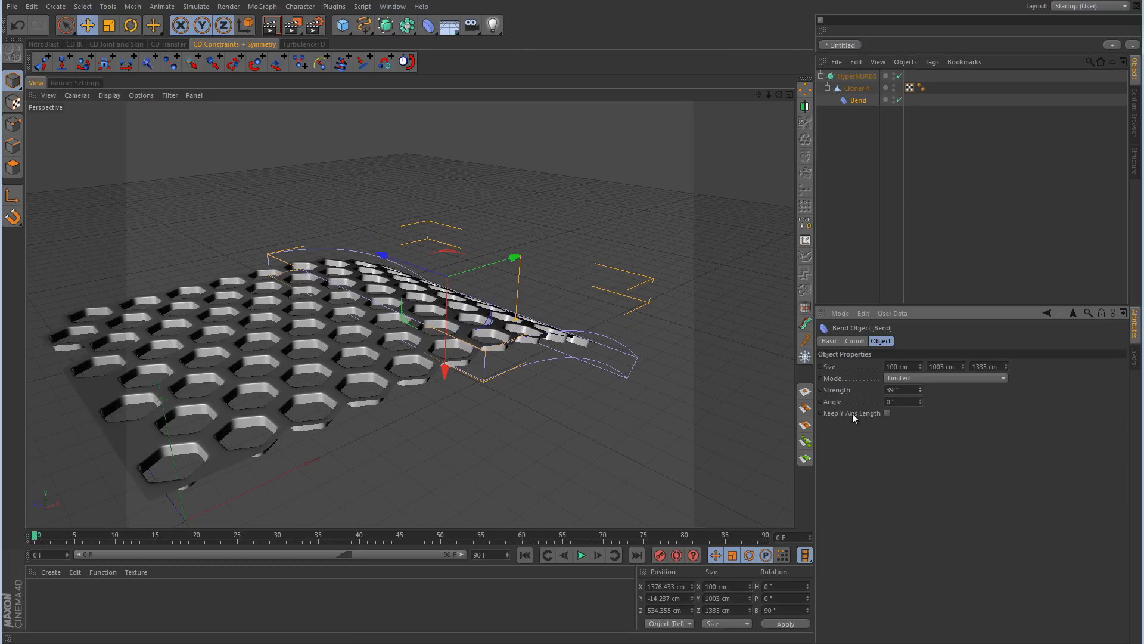
click(887, 412)
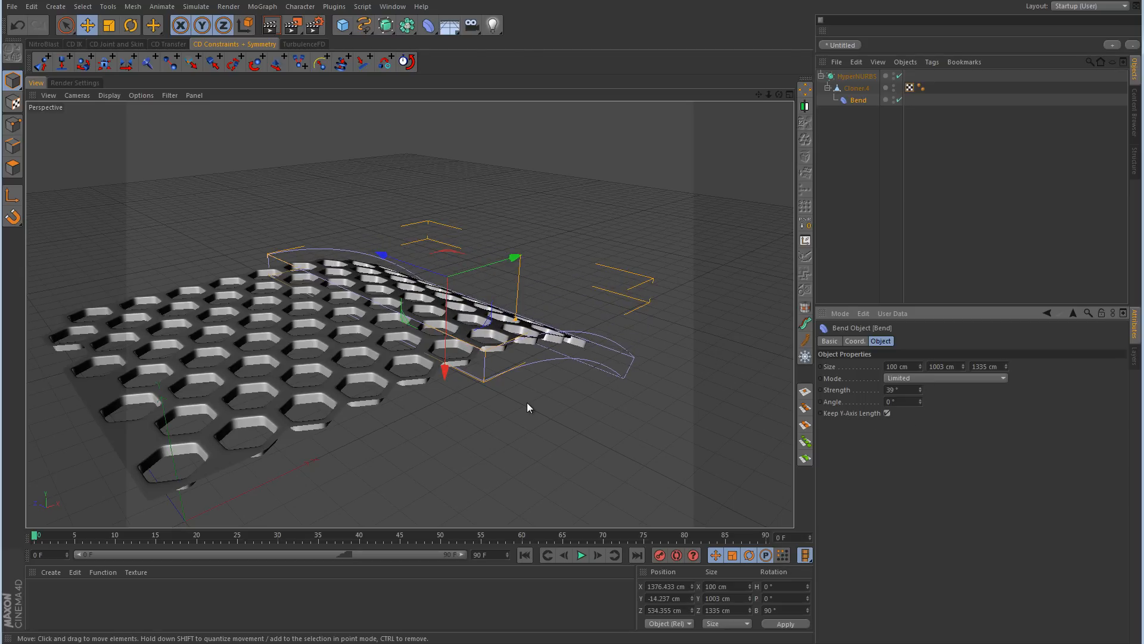
alt+drag(547, 356, 286, 366)
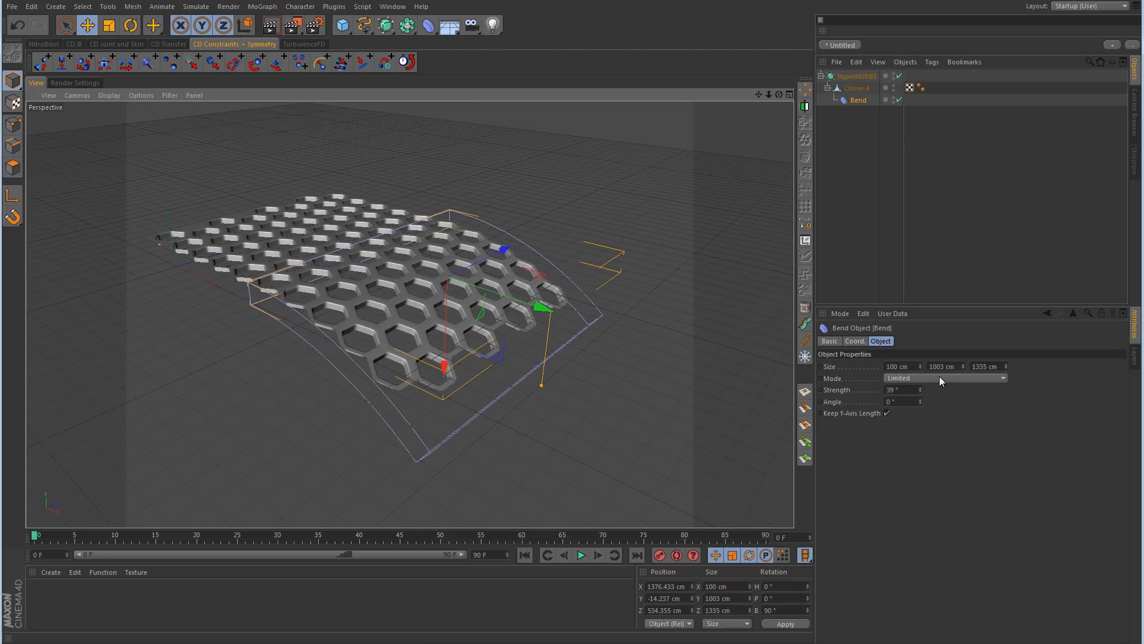
Step: Increase the Bend strength to 115°, checking the curve in the Front view
drag(920, 392, 921, 385)
middle_click(653, 360)
middle_click(634, 406)
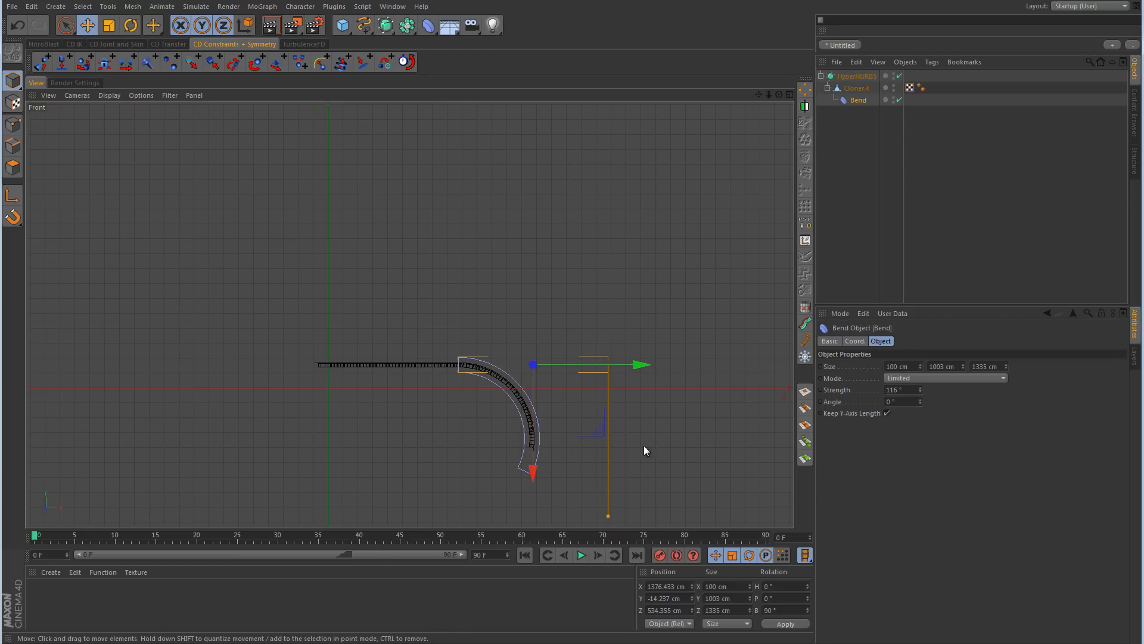
click(920, 392)
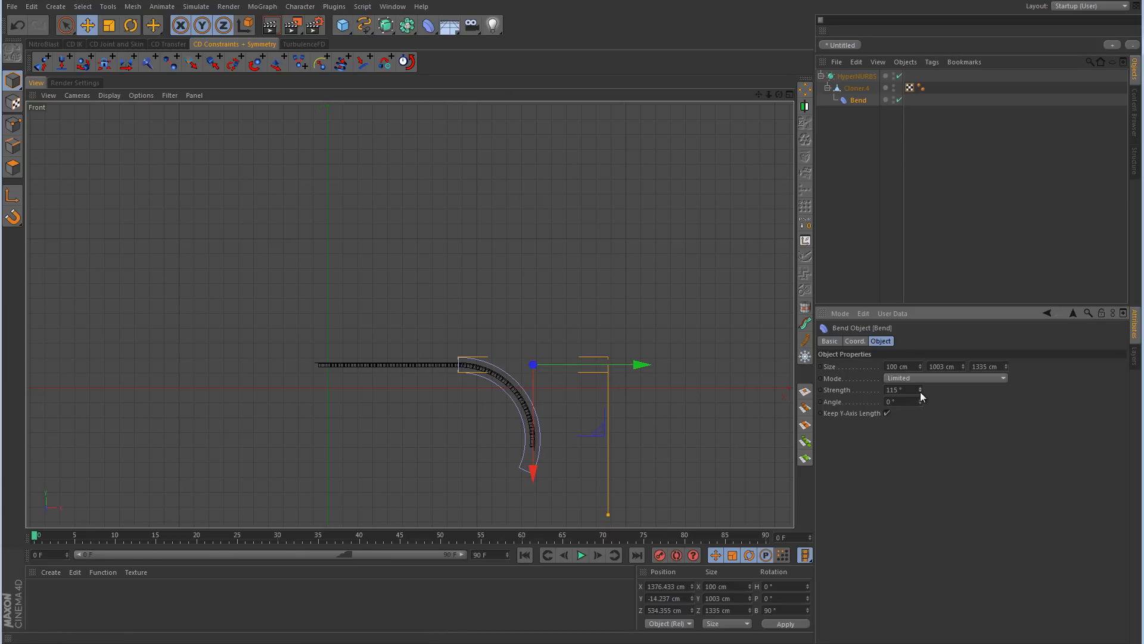
Step: In the Perspective view, raise the HyperNURBS object with the bent panel to about 621.1 cm in Y
middle_click(521, 330)
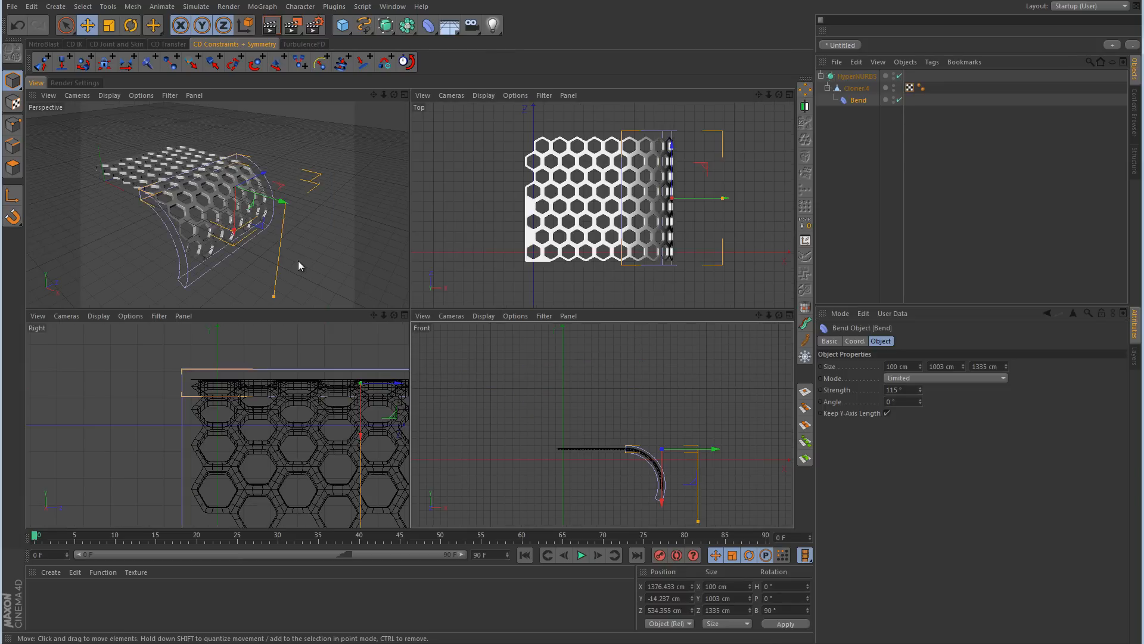
middle_click(298, 260)
click(859, 75)
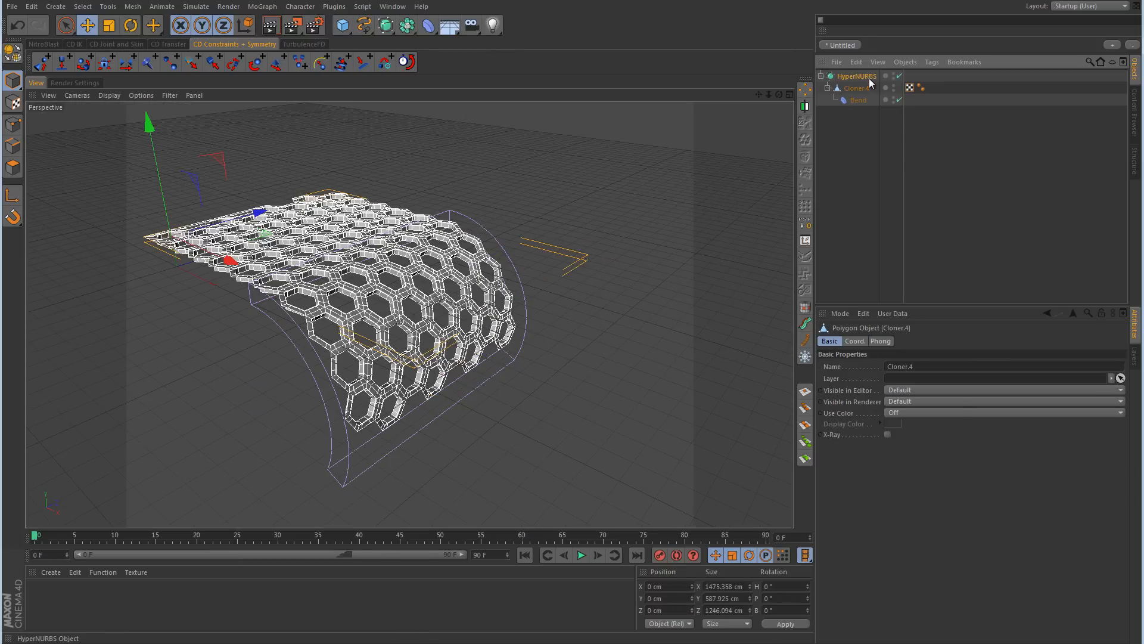
drag(159, 162, 137, 45)
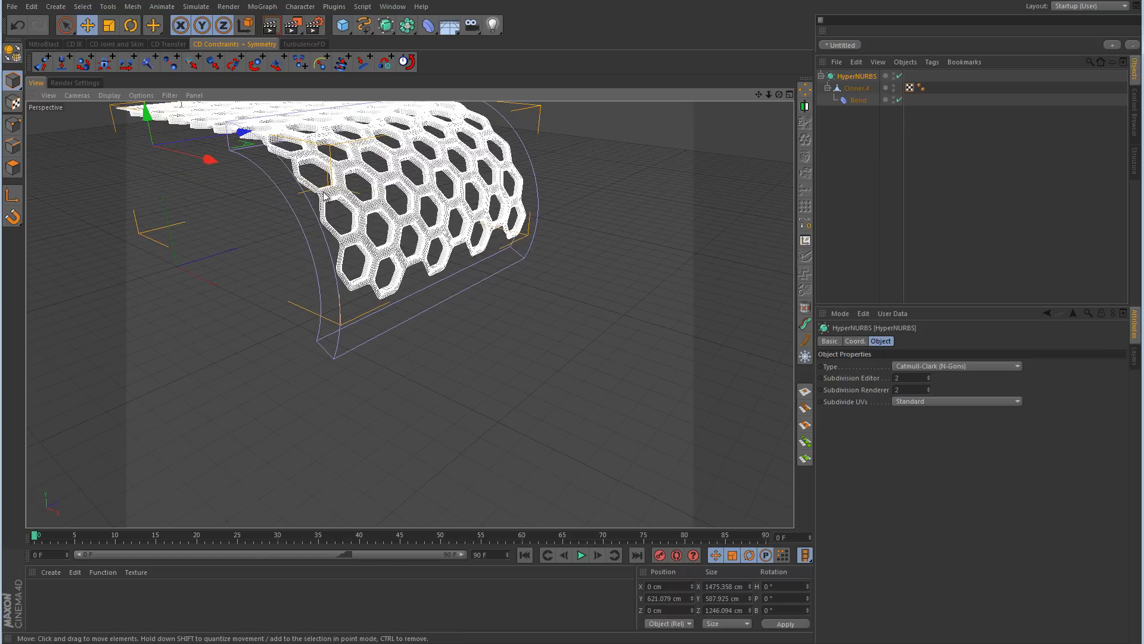
Step: Clear the selection, hide the Bend cage in the viewport and inspect the curved honeycomb
click(982, 186)
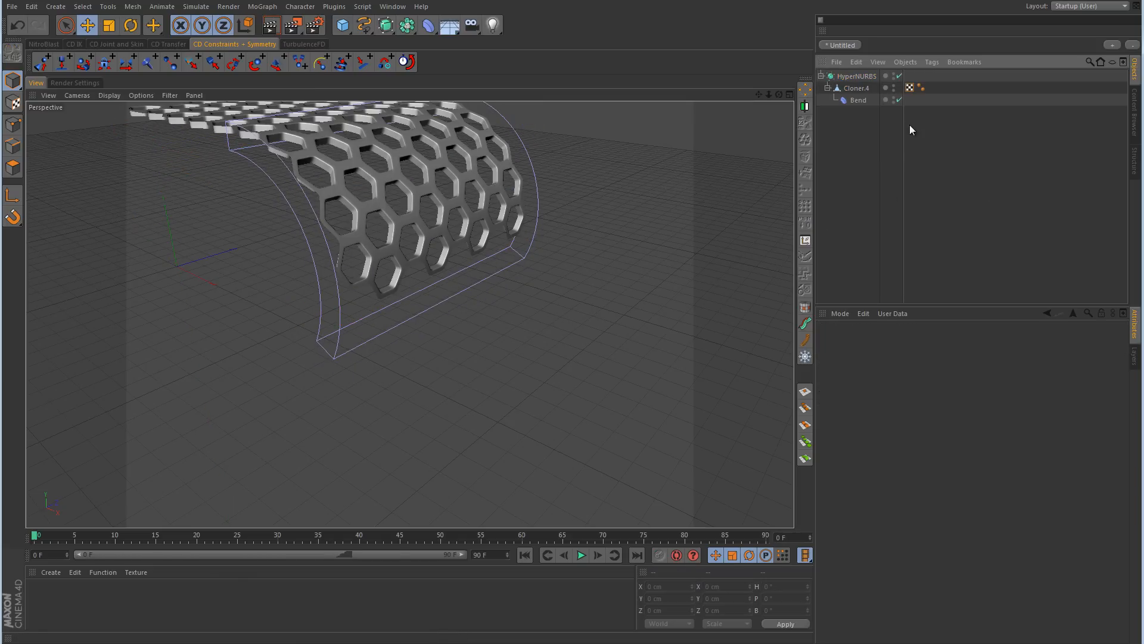
click(893, 98)
alt+middle_drag(500, 213, 562, 308)
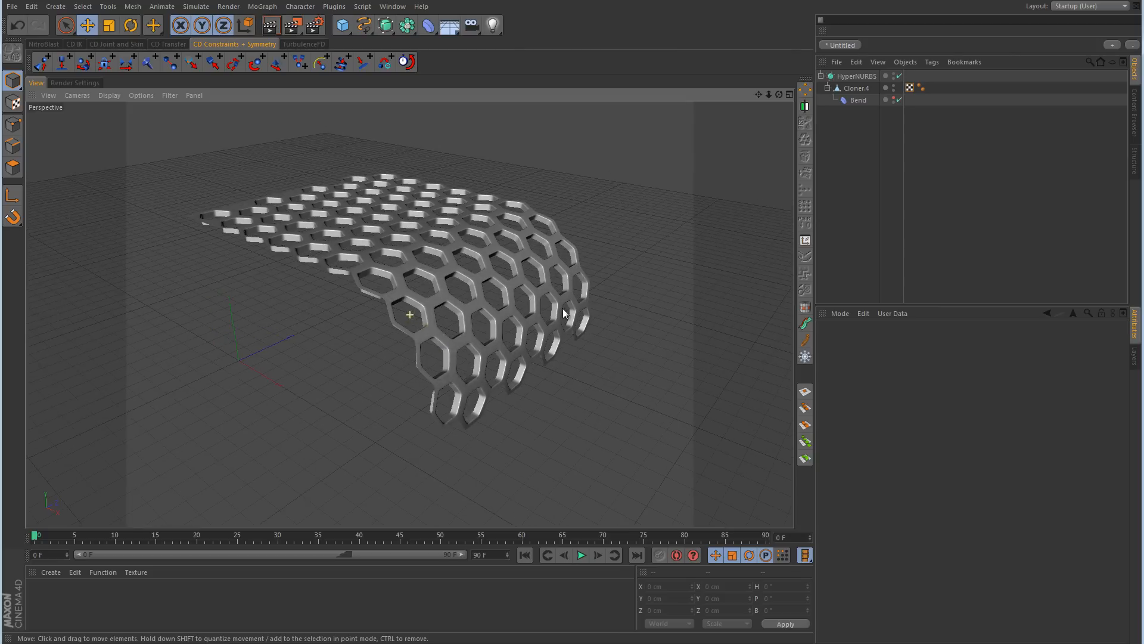
alt+drag(604, 303, 601, 271)
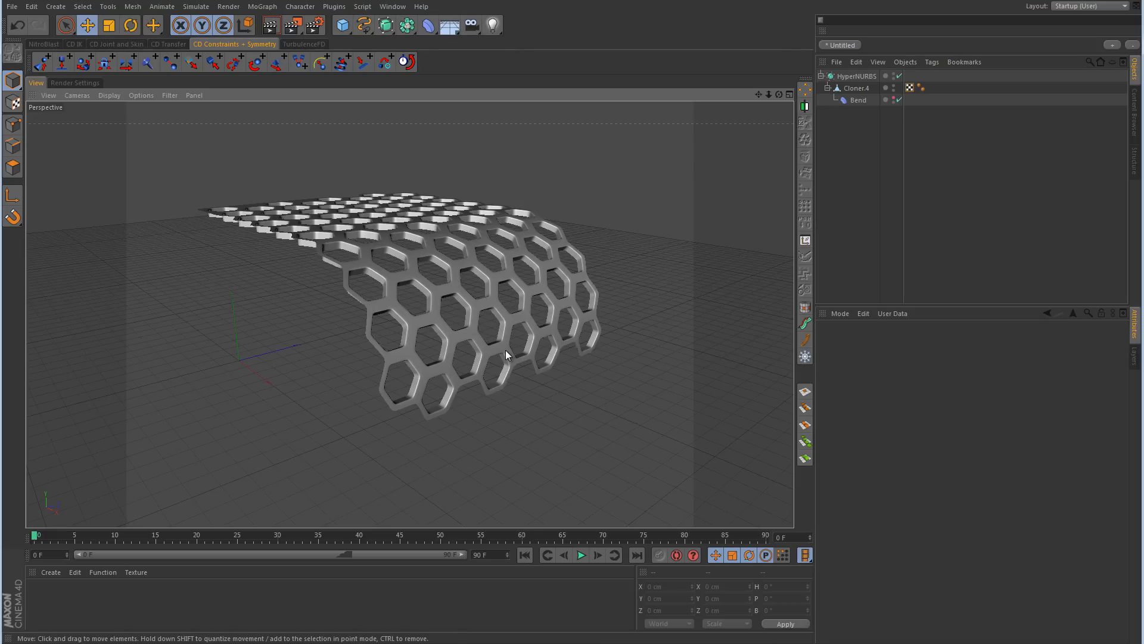
Step: Show the Bend cage again and lengthen it to 2178 cm in Y
click(863, 101)
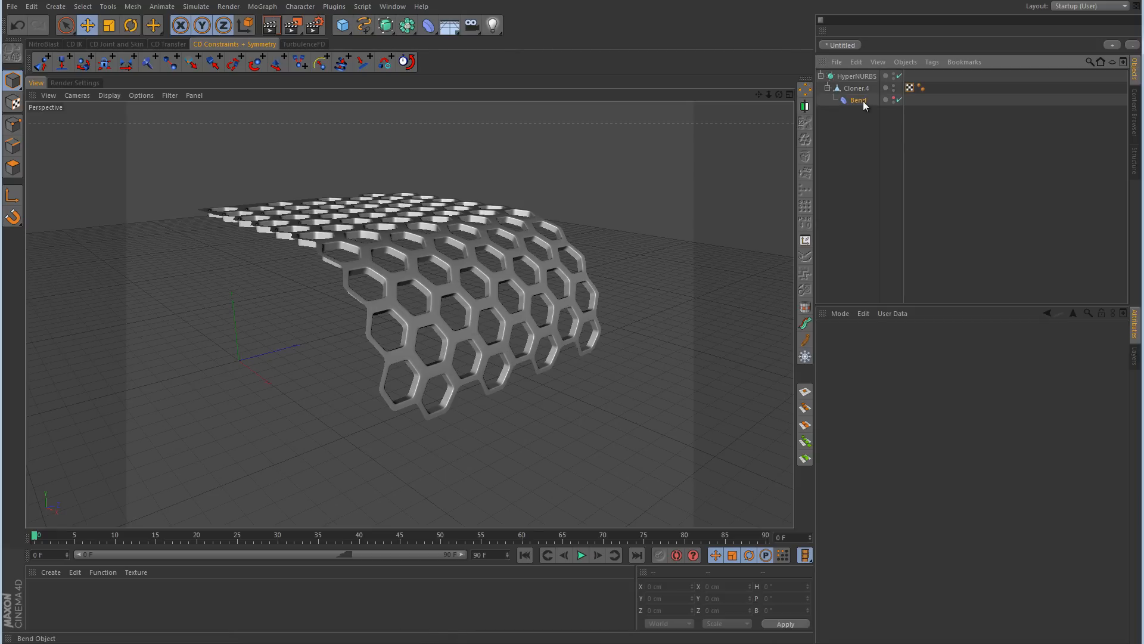
click(893, 99)
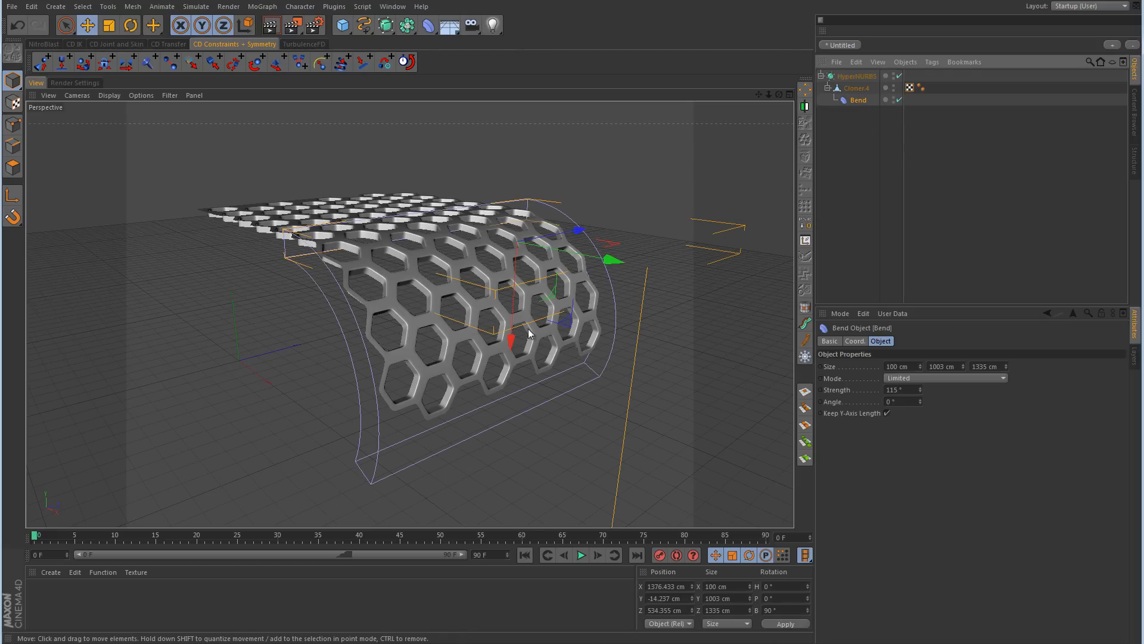
alt+drag(529, 333, 628, 373)
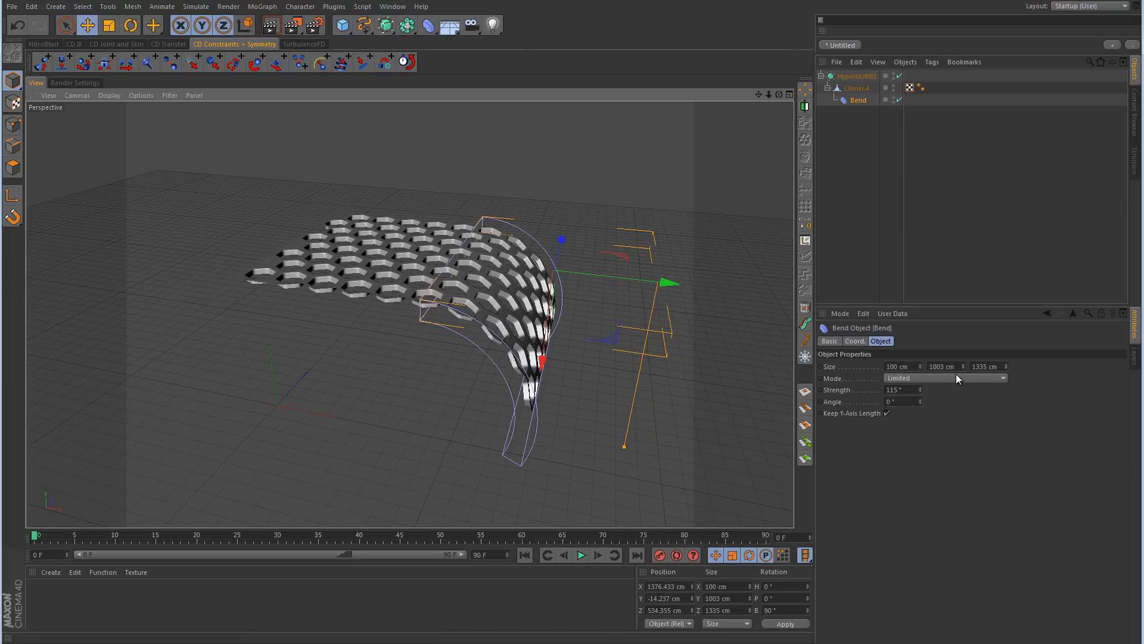
drag(964, 366, 865, 191)
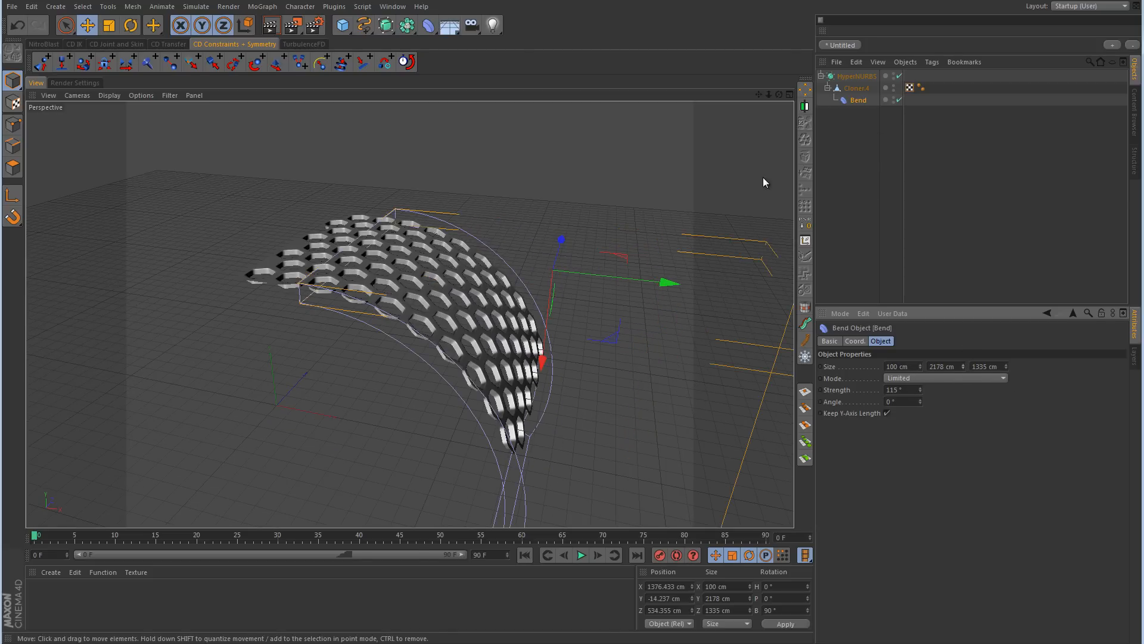
Step: With the Bend disabled and its strength set to 0°, move its cage over the whole panel, at about 827.9 cm in X
click(898, 100)
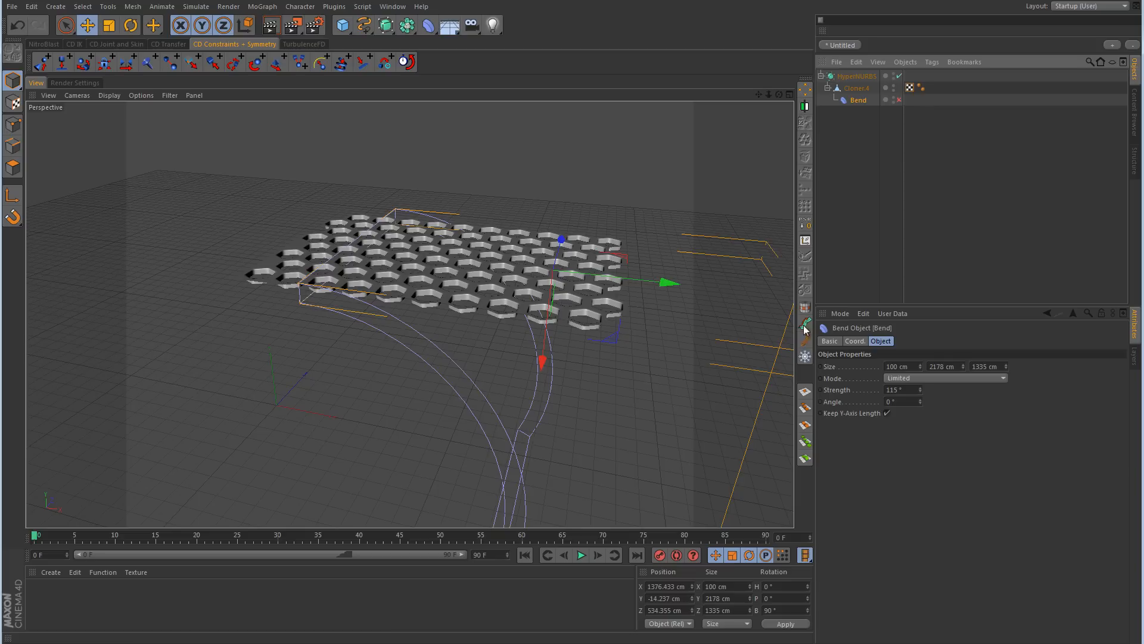
double_click(904, 390)
text(0)
key(Return)
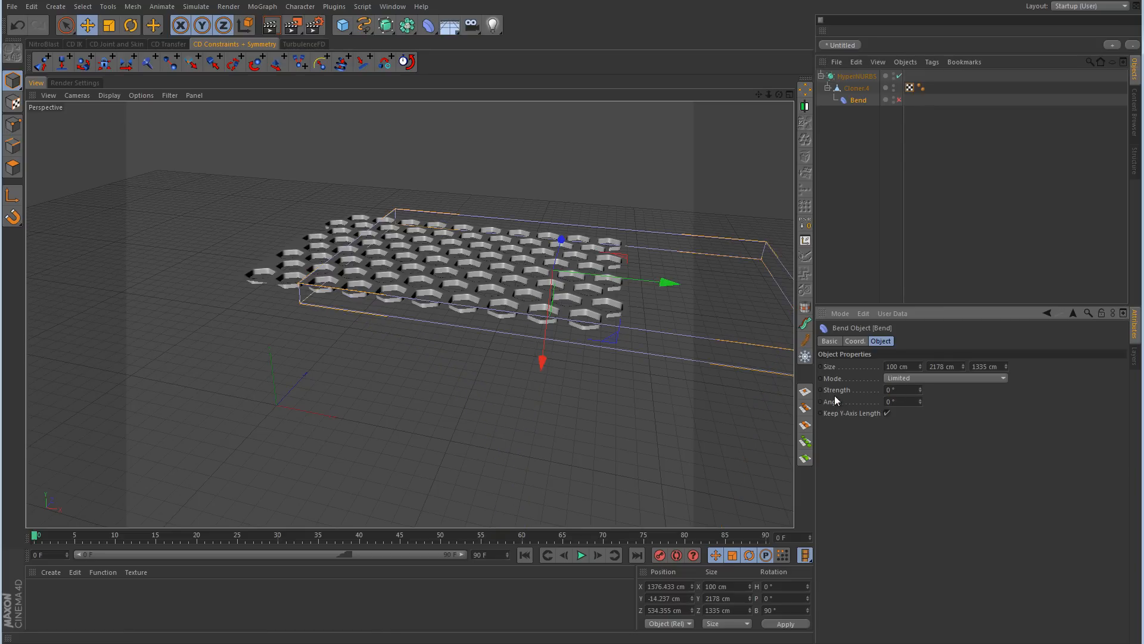
drag(666, 285, 561, 283)
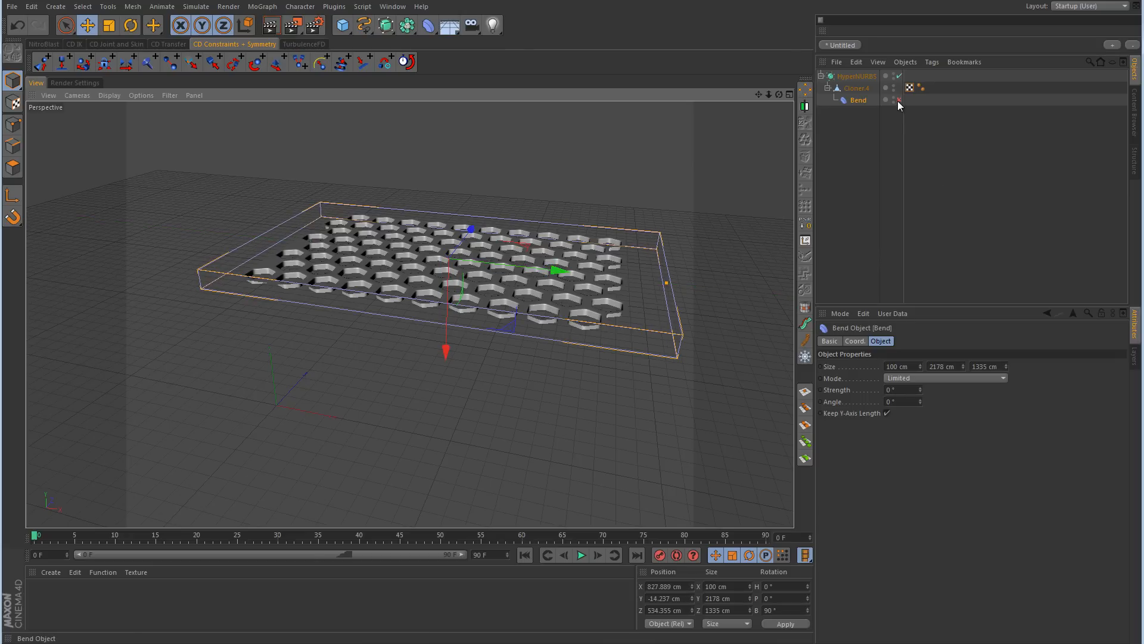
Step: Re-enable the Bend deformer and roll the panel into a tube with a strength of 405°
click(898, 99)
drag(920, 391, 925, 418)
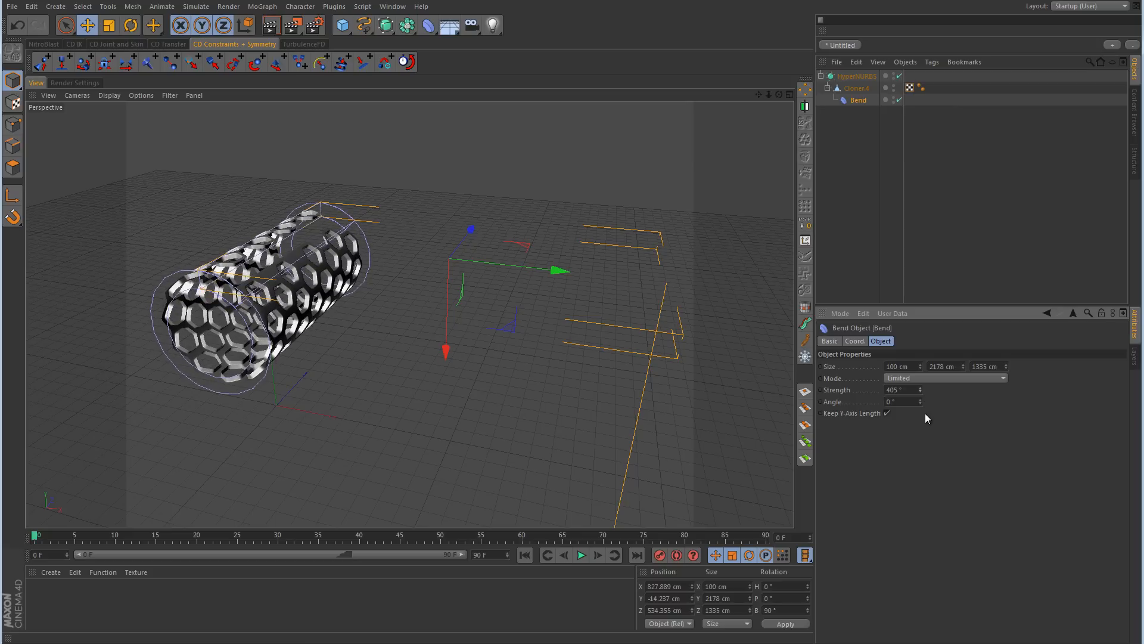
click(916, 206)
Step: Hide the Bend cage in the viewport and deselect all objects to view the rolled honeycomb
click(891, 100)
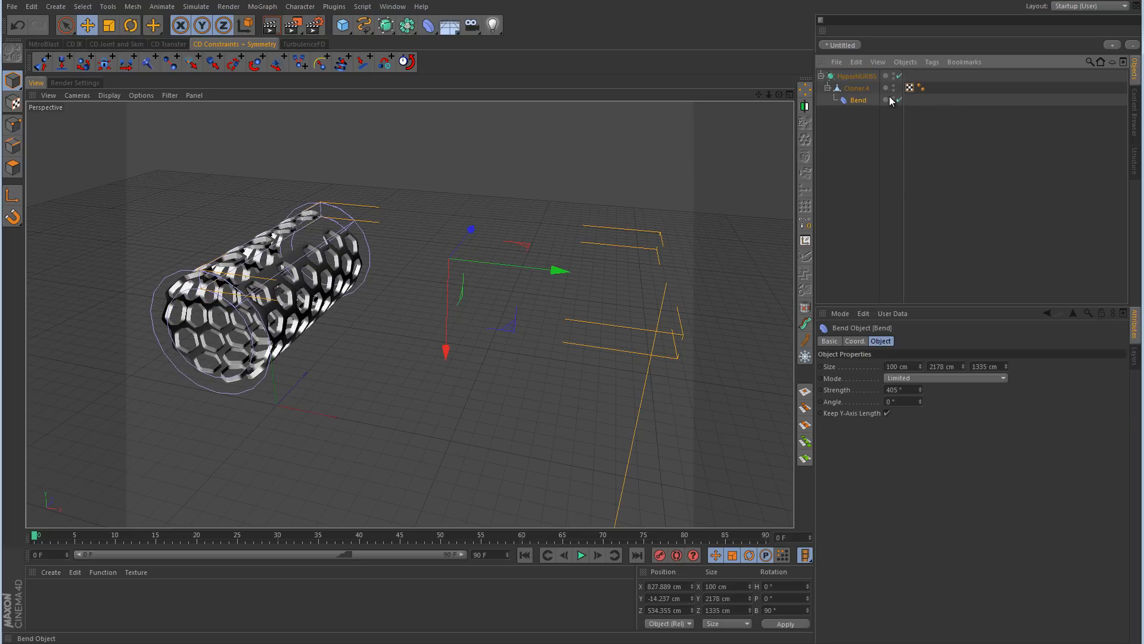
click(895, 98)
click(859, 76)
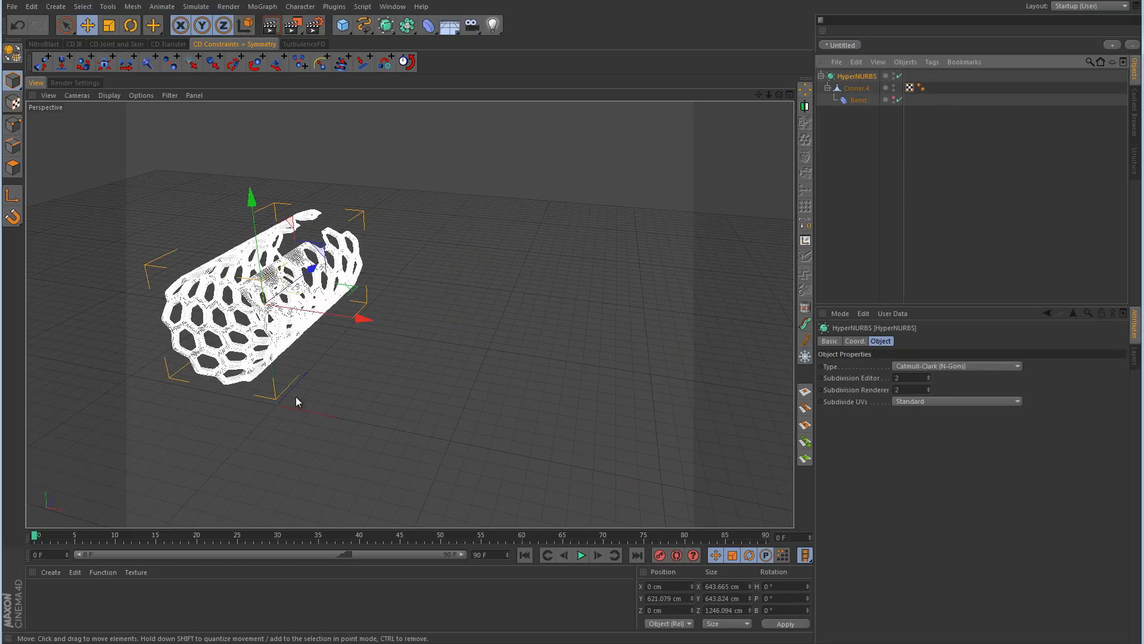
alt+middle_drag(345, 312, 514, 321)
click(882, 238)
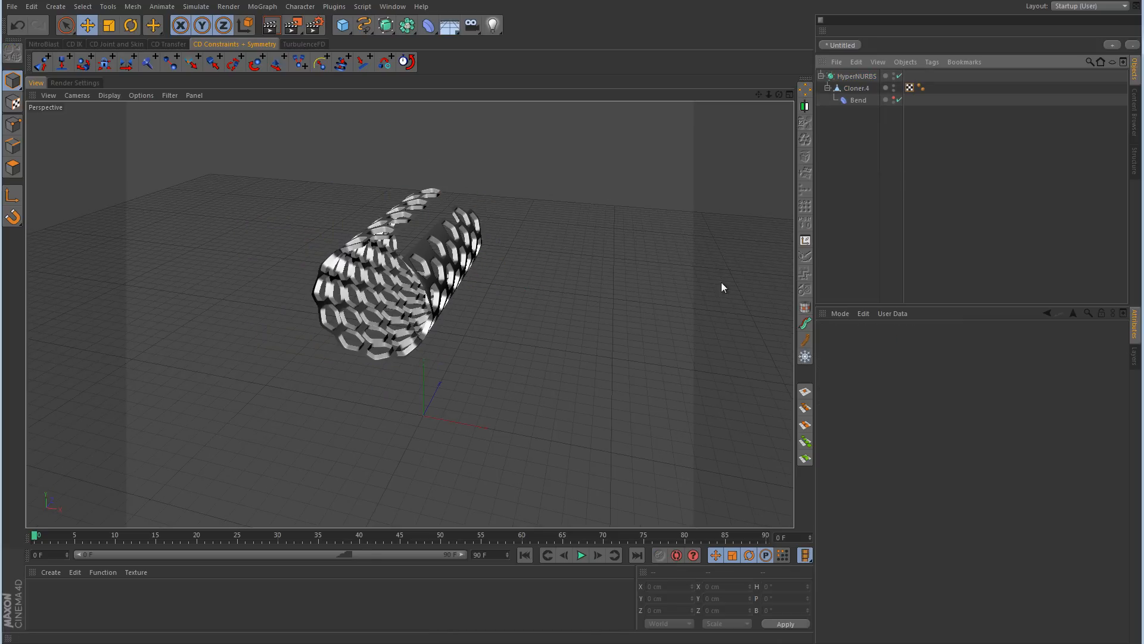
Step: In the front view, increase the Bend strength until the gap between the ends of the rolled honeycomb is nearly closed, and deselect the Bend
alt+drag(679, 271, 482, 348)
middle_click(524, 339)
middle_click(563, 399)
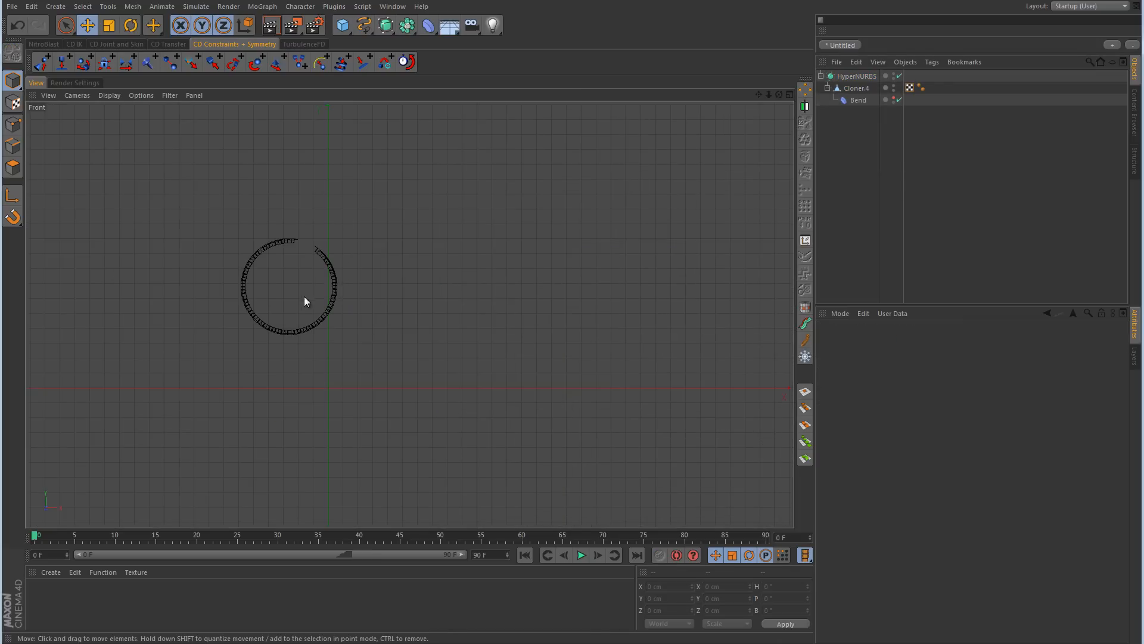
alt+right_drag(301, 295, 365, 269)
alt+middle_drag(342, 254, 475, 318)
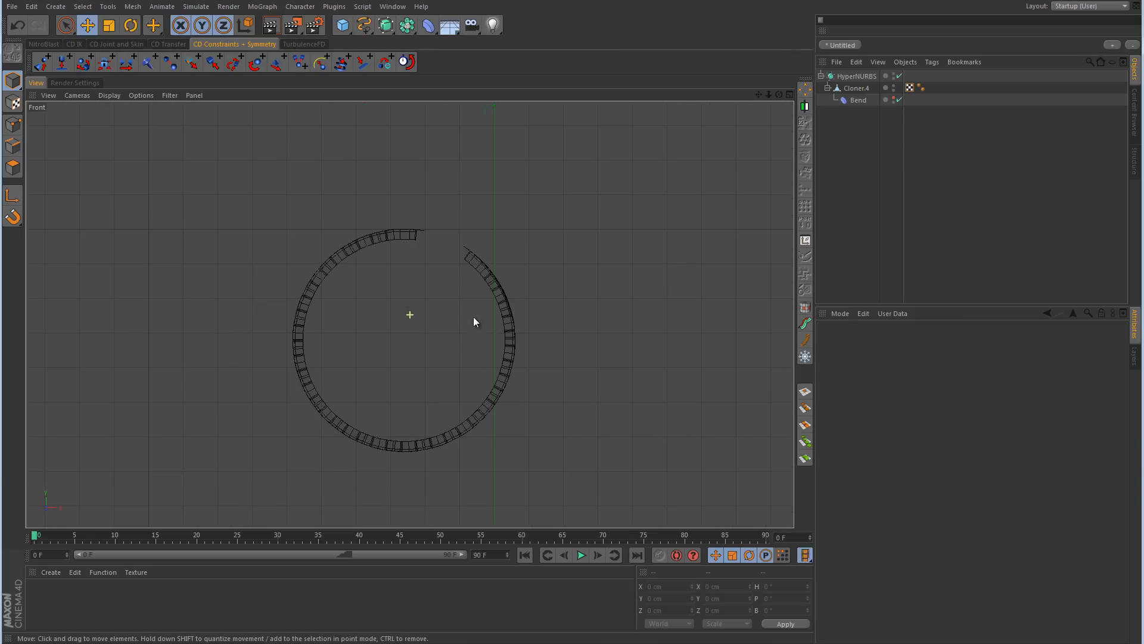
click(859, 100)
drag(921, 391, 921, 388)
click(947, 225)
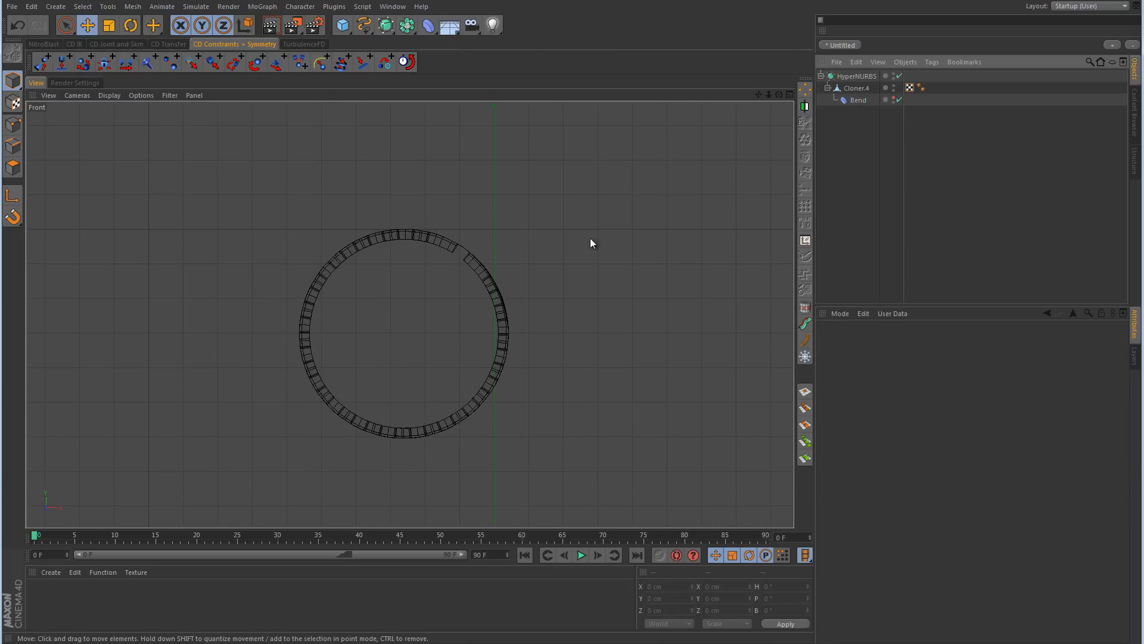
Step: In perspective, switch the HyperNURBS off and back on to compare the honeycomb tube with and without smoothing
middle_click(590, 237)
middle_click(324, 246)
alt+drag(325, 247, 266, 302)
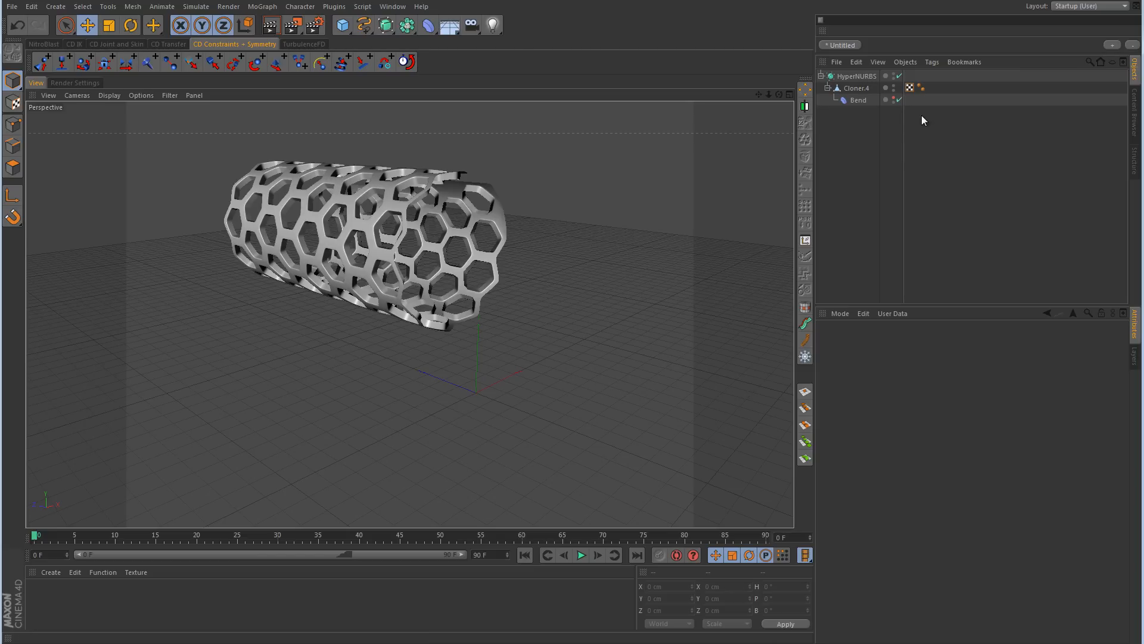
click(898, 76)
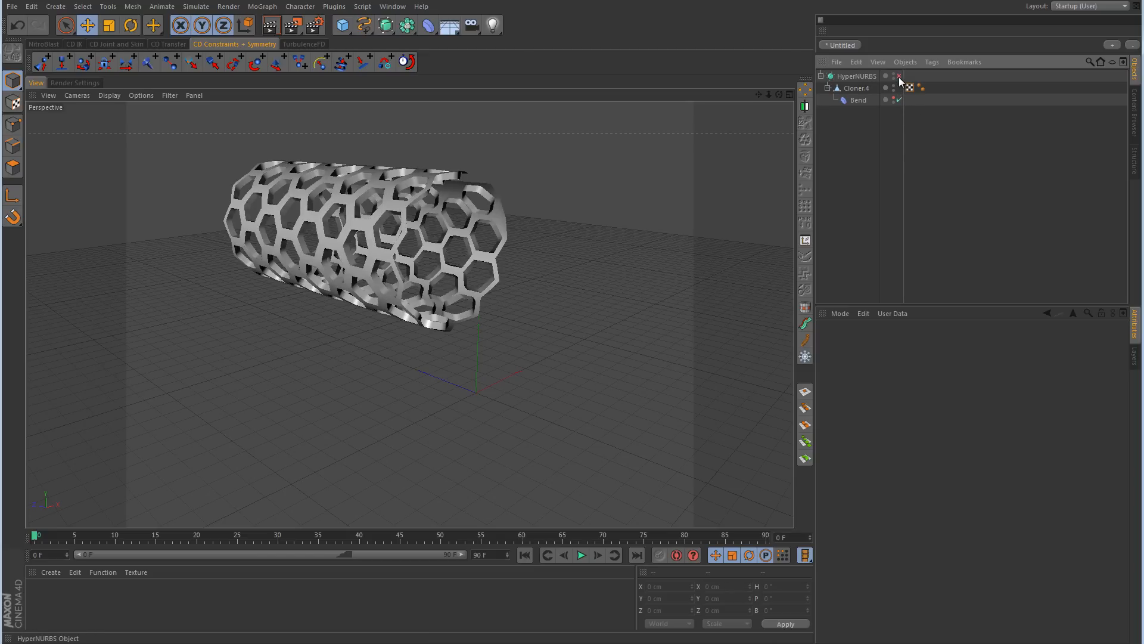
alt+drag(533, 263, 718, 307)
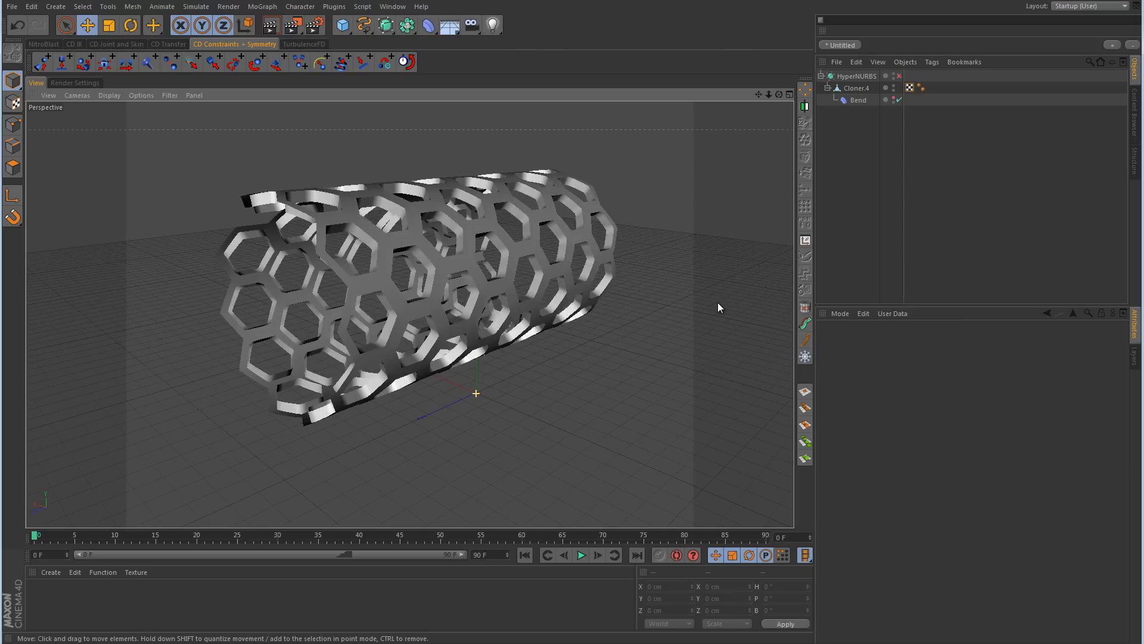
click(899, 76)
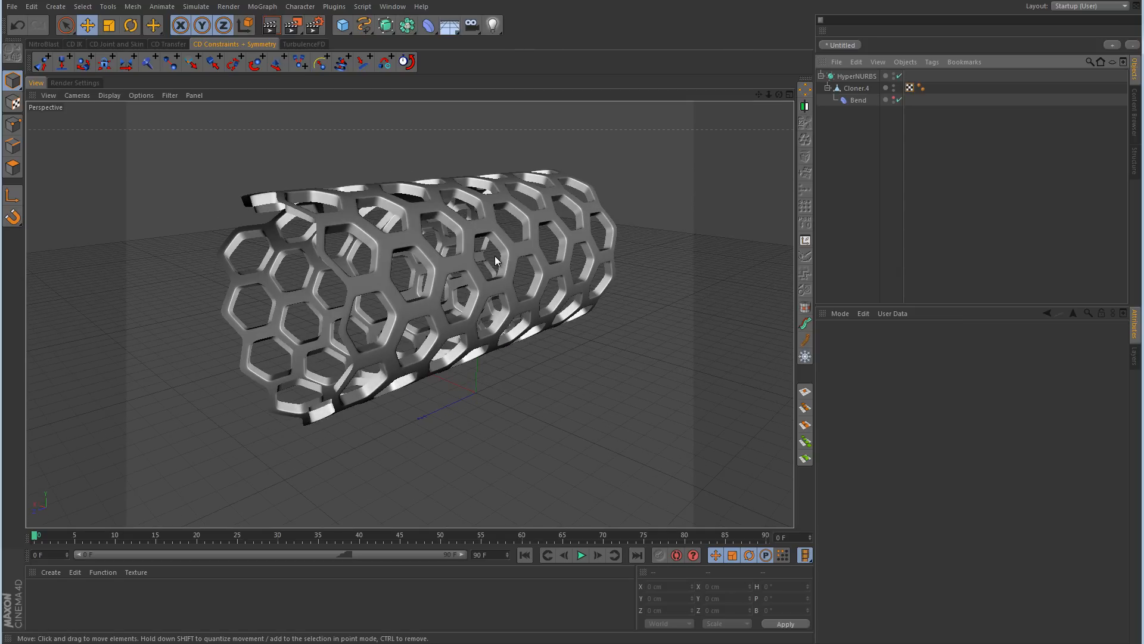
alt+drag(495, 260, 618, 270)
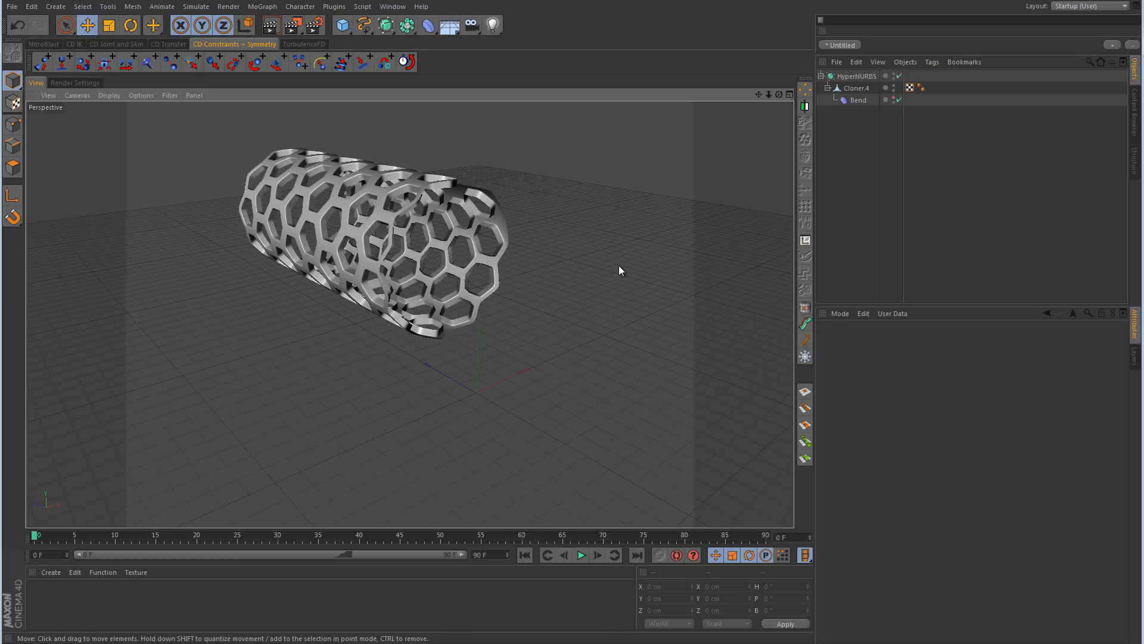
Step: Disable the Bend deformer to return the honeycomb tube to a flat panel
click(898, 100)
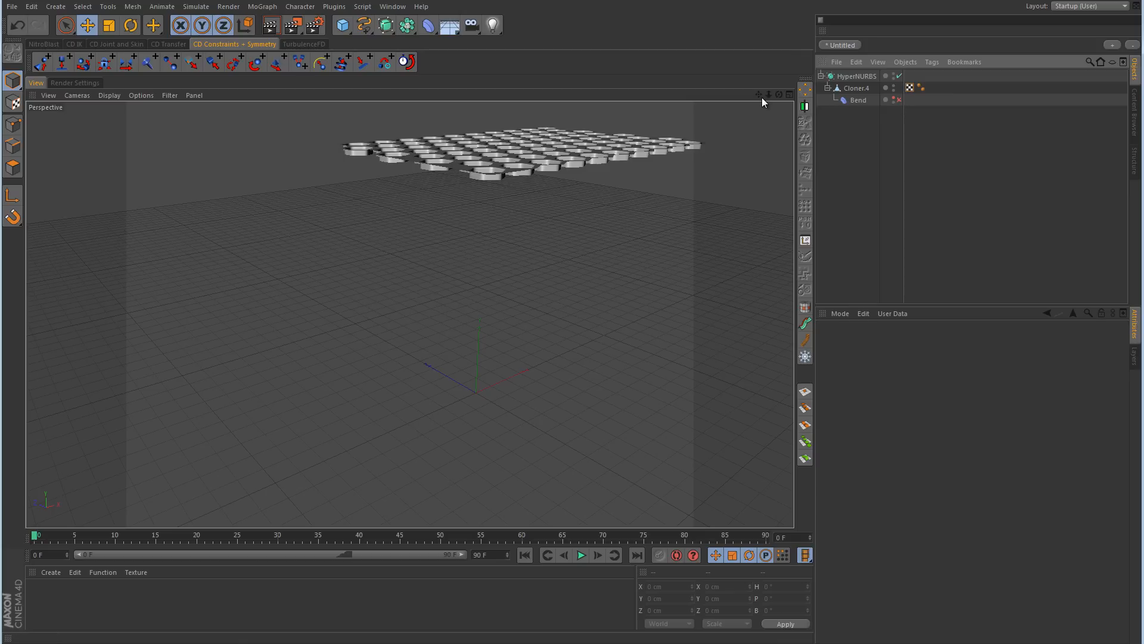
drag(758, 95, 662, 238)
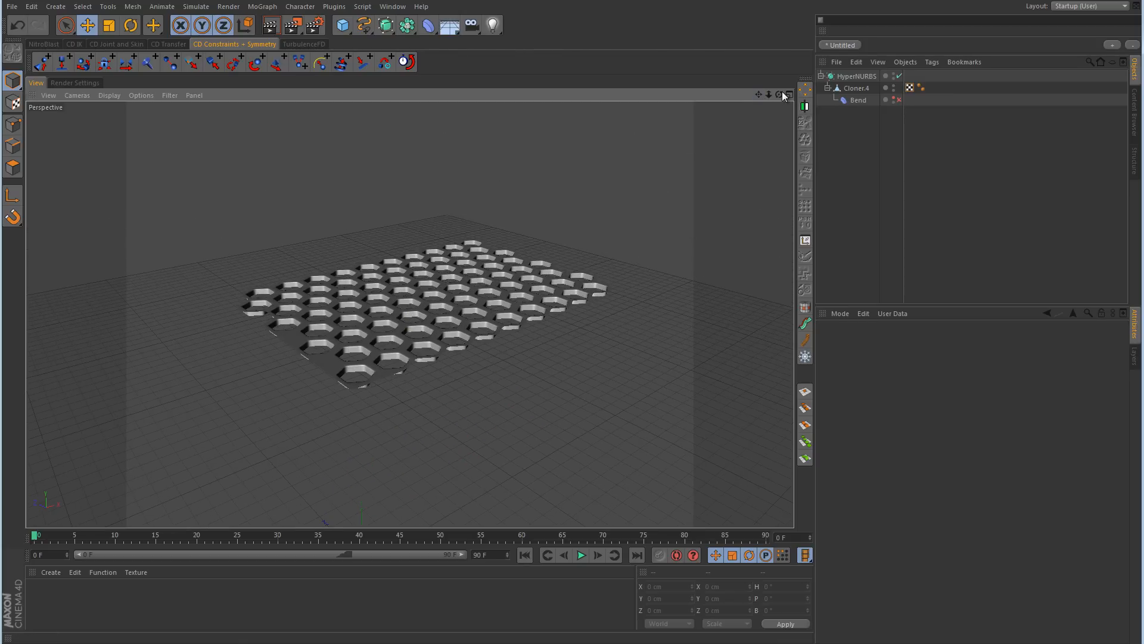